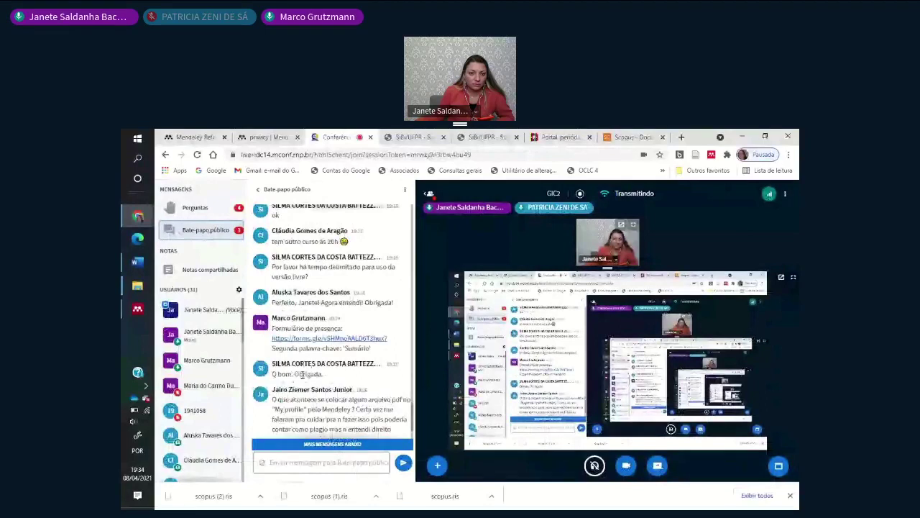
- Read the newest Bate-papo público messages, glance at Scopus, then switch to the Mendeley Reference Manager tab
{"action": "scroll", "coordinate": [316, 371], "scroll_direction": "down", "scroll_amount": 2}
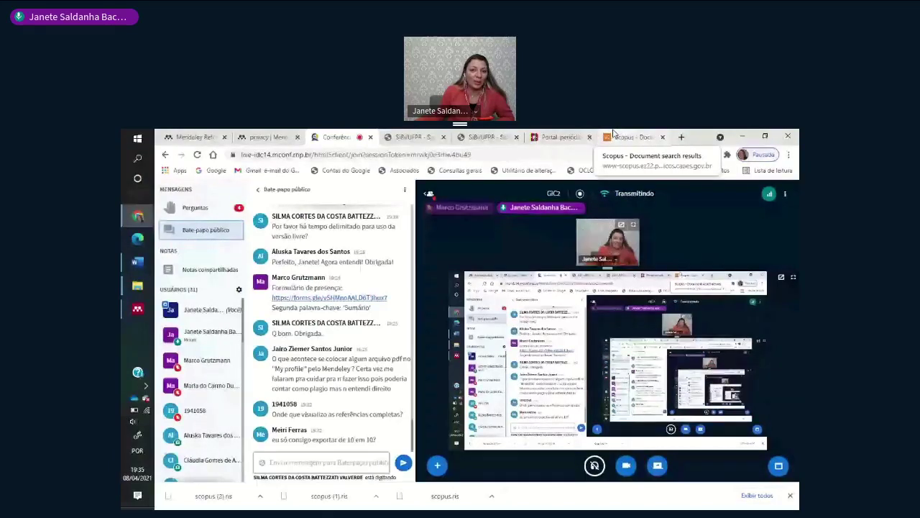
{"action": "left_click", "coordinate": [613, 135]}
{"action": "left_click", "coordinate": [305, 135]}
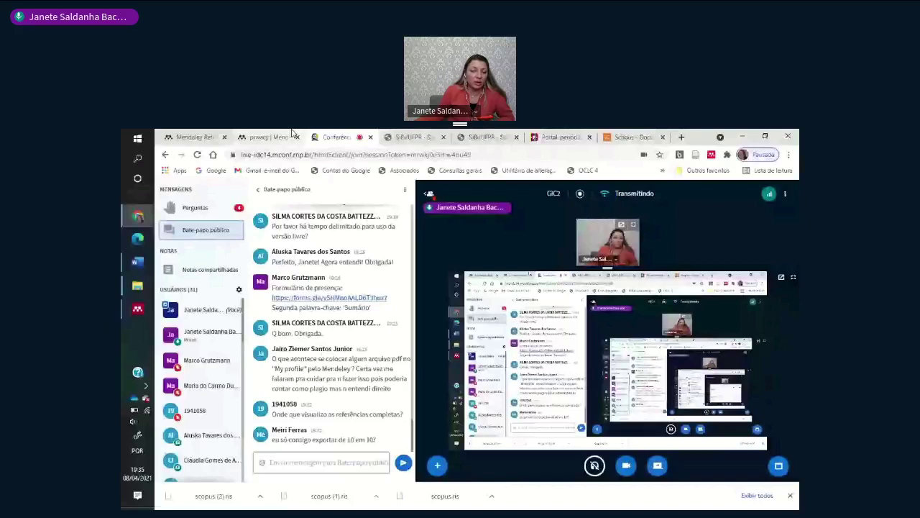
{"action": "left_click", "coordinate": [272, 136]}
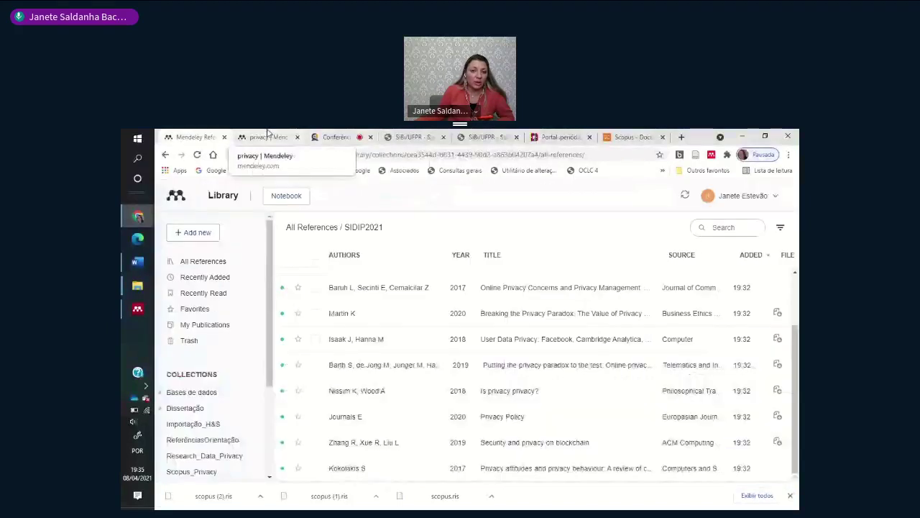
- Show My Publications in the Mendeley web library and open its filter panel
{"action": "left_click", "coordinate": [267, 137]}
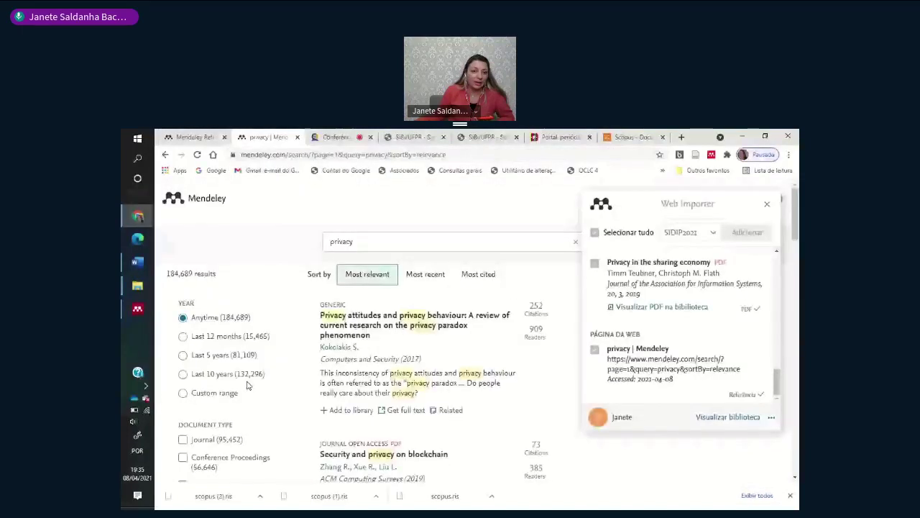
{"action": "left_click", "coordinate": [191, 137]}
{"action": "left_click", "coordinate": [205, 324]}
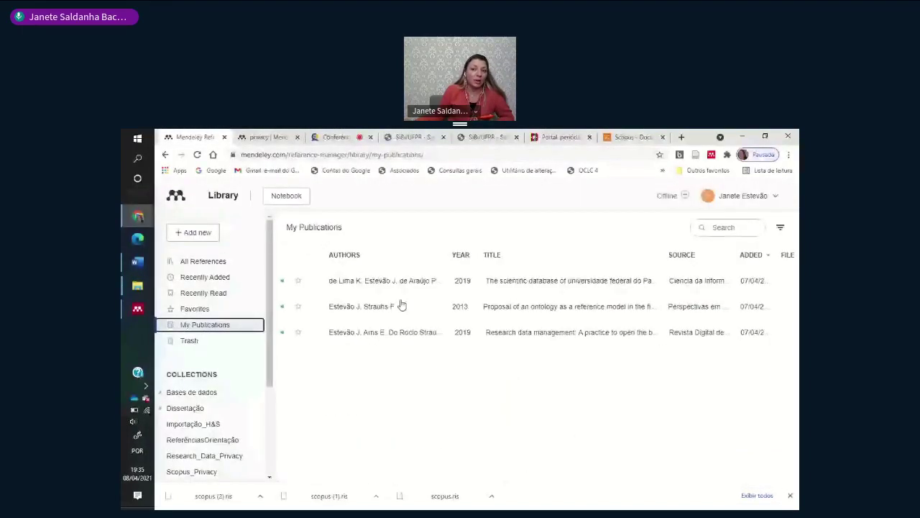
{"action": "left_click", "coordinate": [779, 228]}
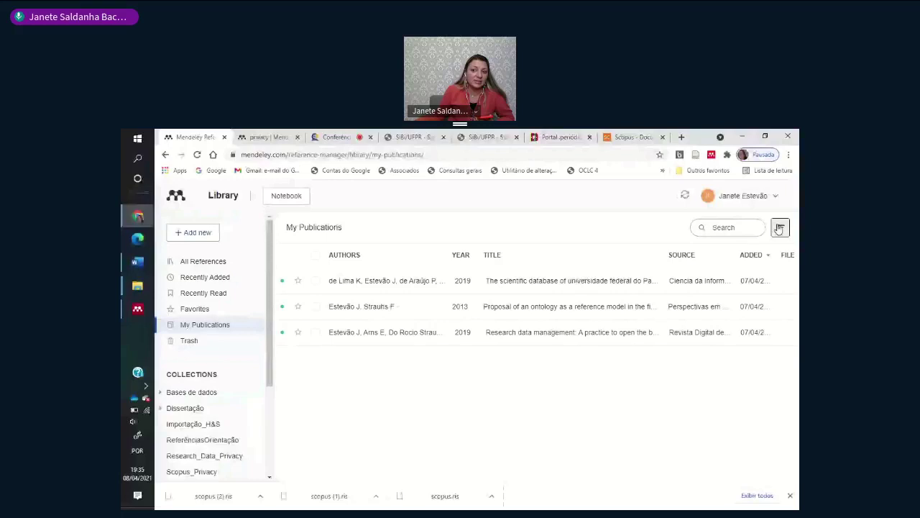
{"action": "left_click", "coordinate": [779, 228]}
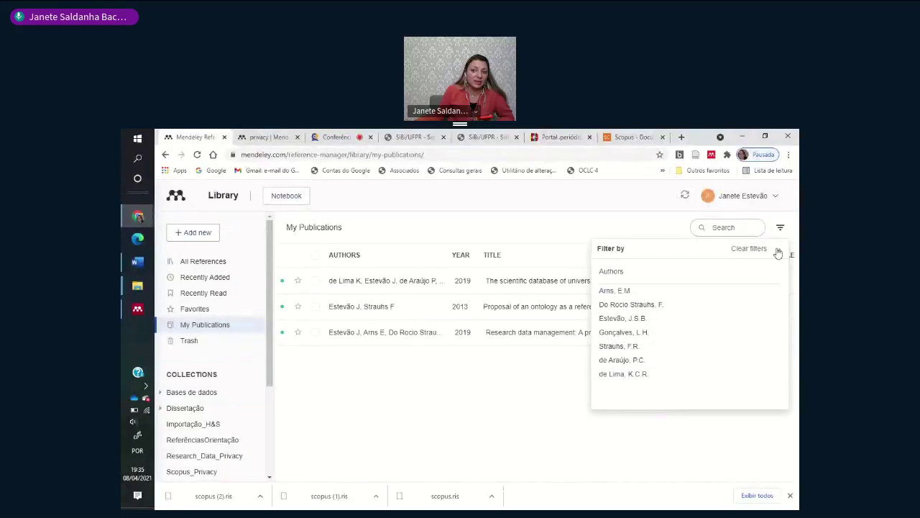
- Close the author filter and Chrome's download bar, check the conference, and return to the library
{"action": "left_click", "coordinate": [372, 419]}
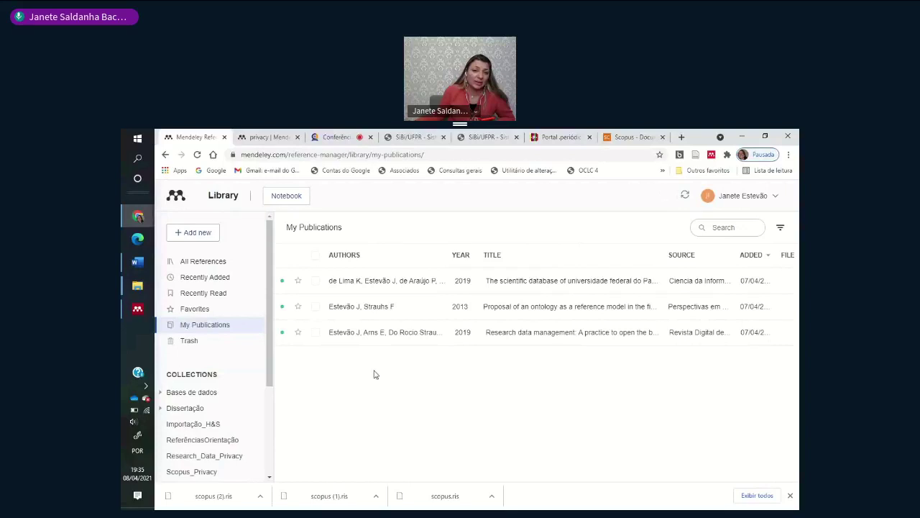
{"action": "left_click", "coordinate": [790, 497]}
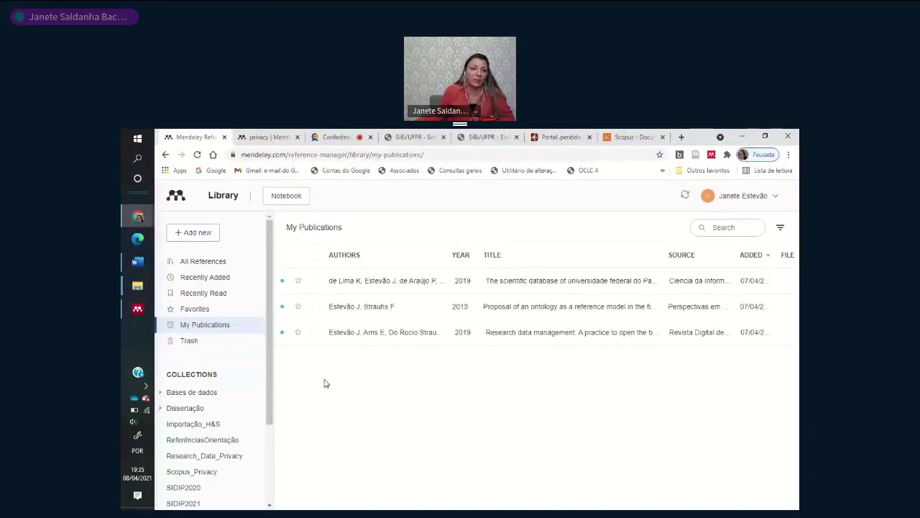
{"action": "scroll", "coordinate": [192, 455], "scroll_direction": "down", "scroll_amount": 3}
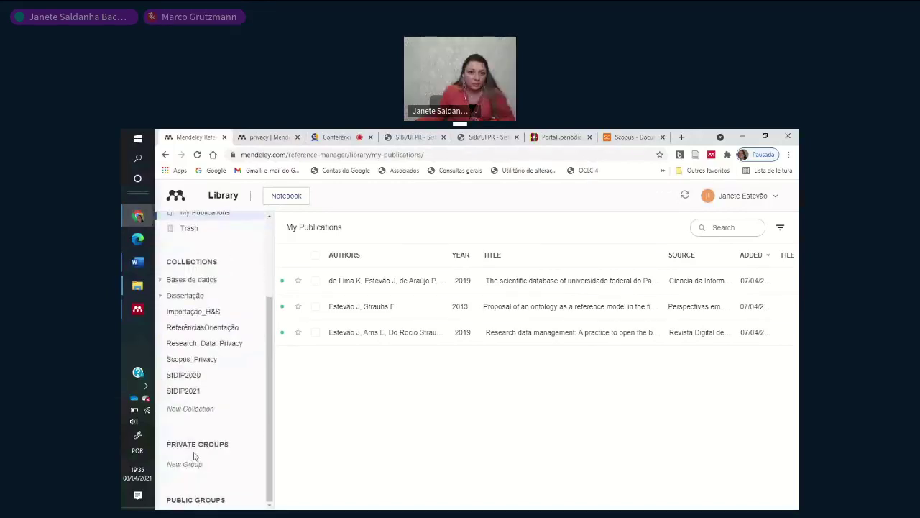
{"action": "key", "text": "ctrl+3"}
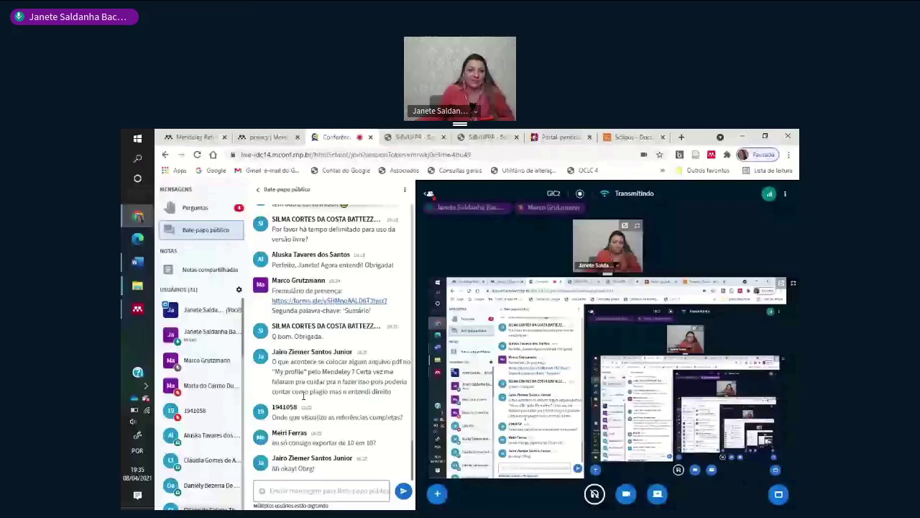
{"action": "left_click", "coordinate": [206, 135]}
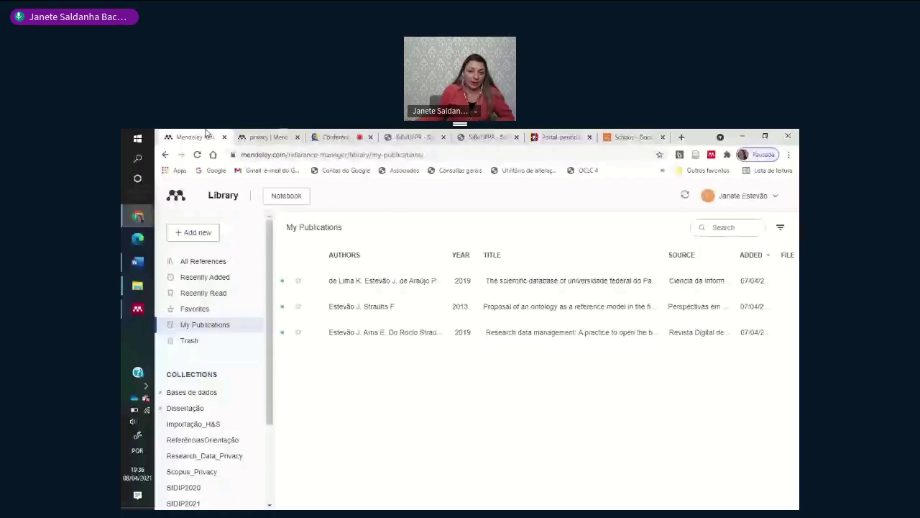
- Switch to Artigo-Pos-DirDig.doc in Word and scroll down to the Referências list on page 3
{"action": "key", "text": "alt+Tab"}
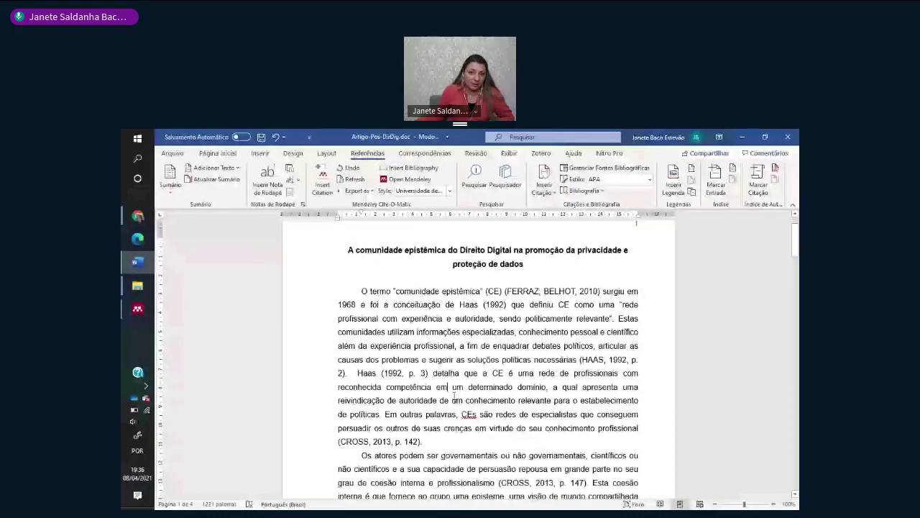
{"action": "scroll", "coordinate": [453, 395], "scroll_direction": "down", "scroll_amount": 1}
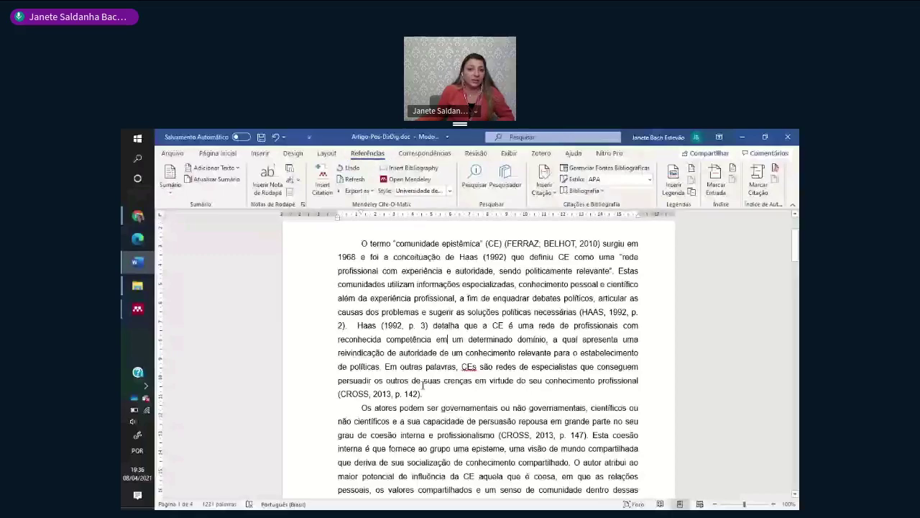
{"action": "scroll", "coordinate": [462, 390], "scroll_direction": "up", "scroll_amount": 1}
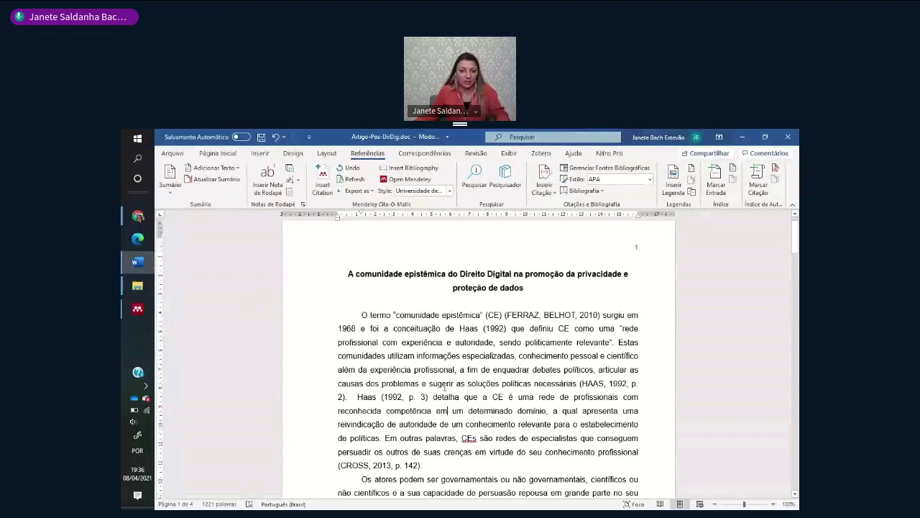
{"action": "scroll", "coordinate": [474, 373], "scroll_direction": "down", "scroll_amount": 1}
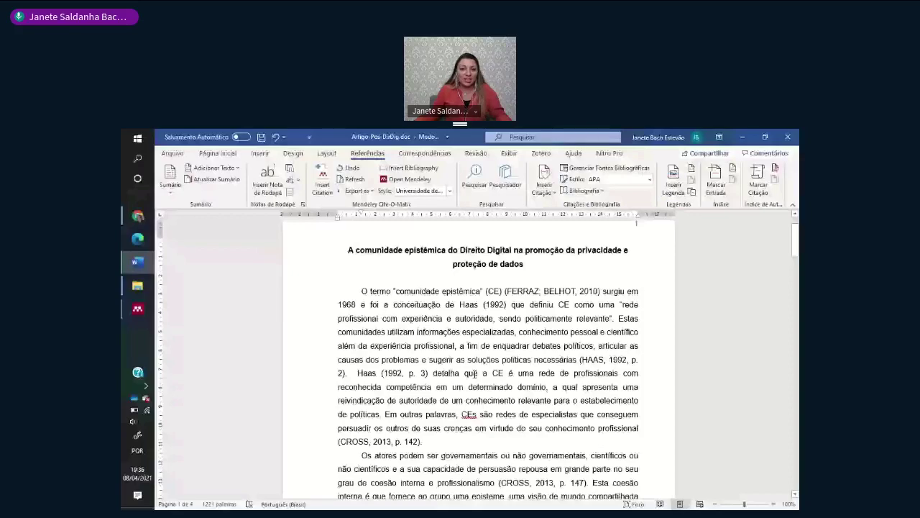
{"action": "scroll", "coordinate": [474, 374], "scroll_direction": "down", "scroll_amount": 15}
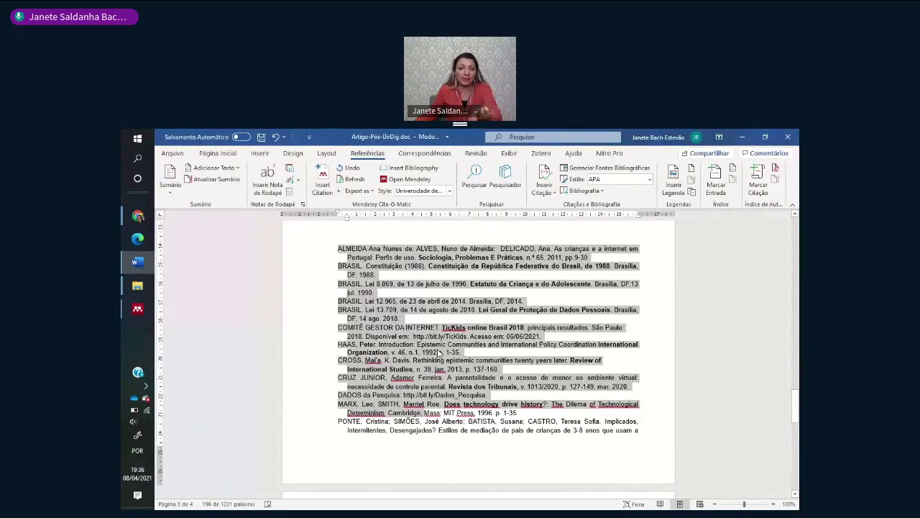
- Select the Mendeley bibliography field below Referências: and delete it
{"action": "key", "text": "Up"}
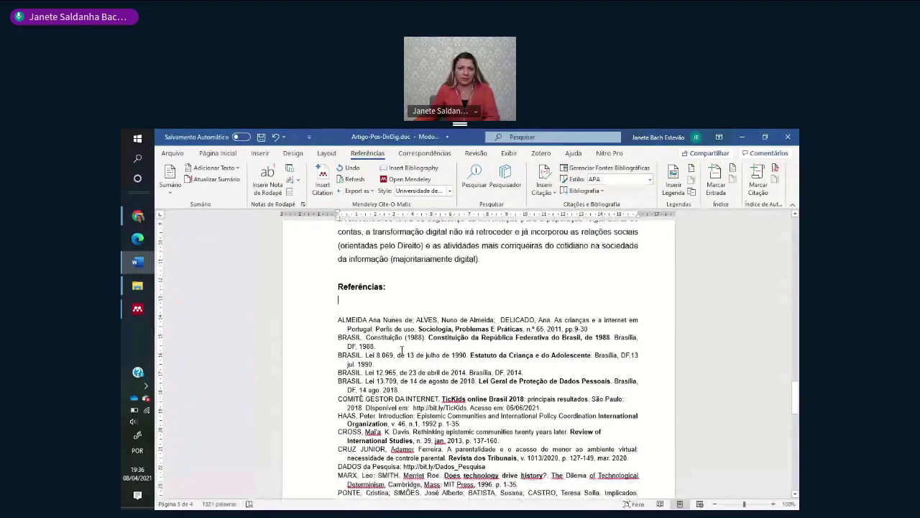
{"action": "key", "text": "ctrl+z"}
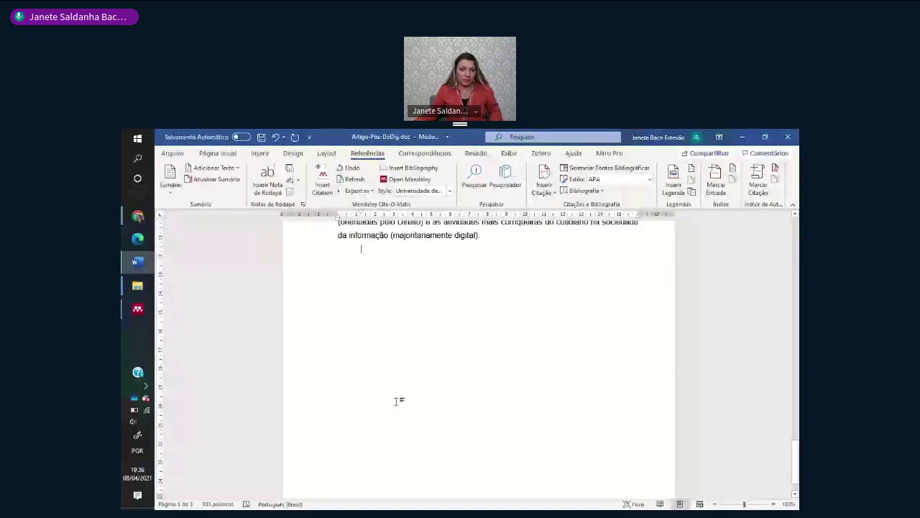
{"action": "key", "text": "ctrl+y"}
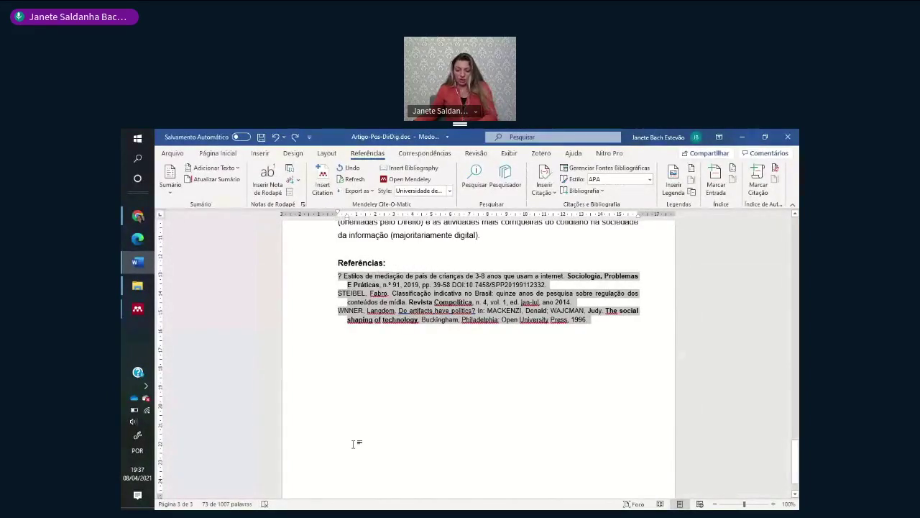
{"action": "key", "text": "BackSpace"}
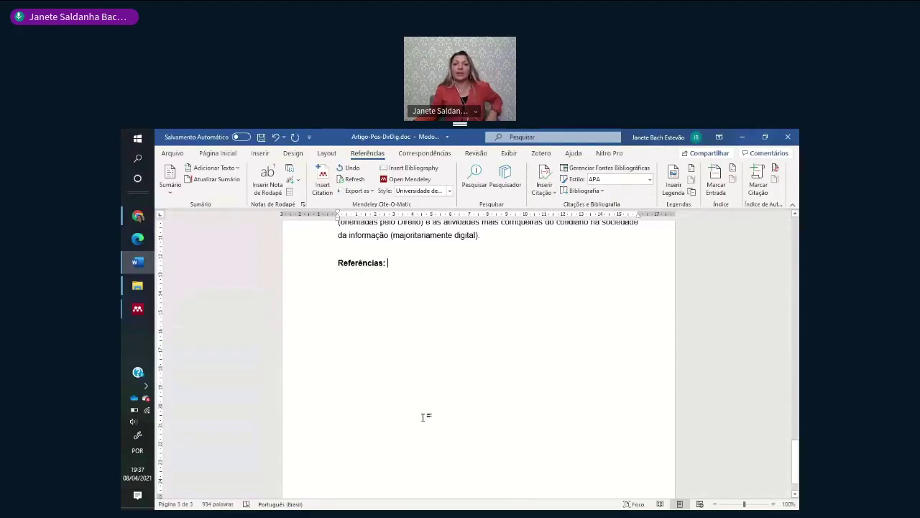
- Return to page 1 and put the cursor after (CROSS, 2013, p. 142)
{"action": "scroll", "coordinate": [425, 392], "scroll_direction": "up", "scroll_amount": 4}
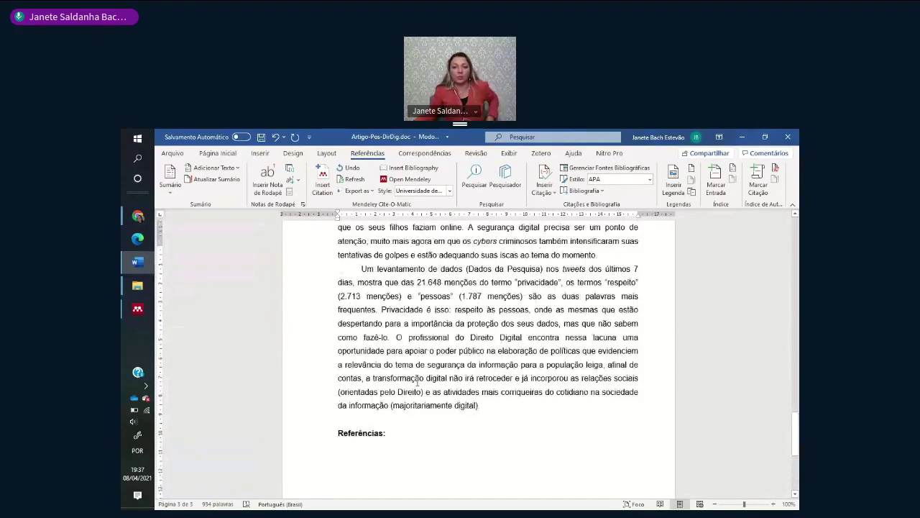
{"action": "scroll", "coordinate": [417, 383], "scroll_direction": "up", "scroll_amount": 5}
{"action": "scroll", "coordinate": [417, 382], "scroll_direction": "up", "scroll_amount": 5}
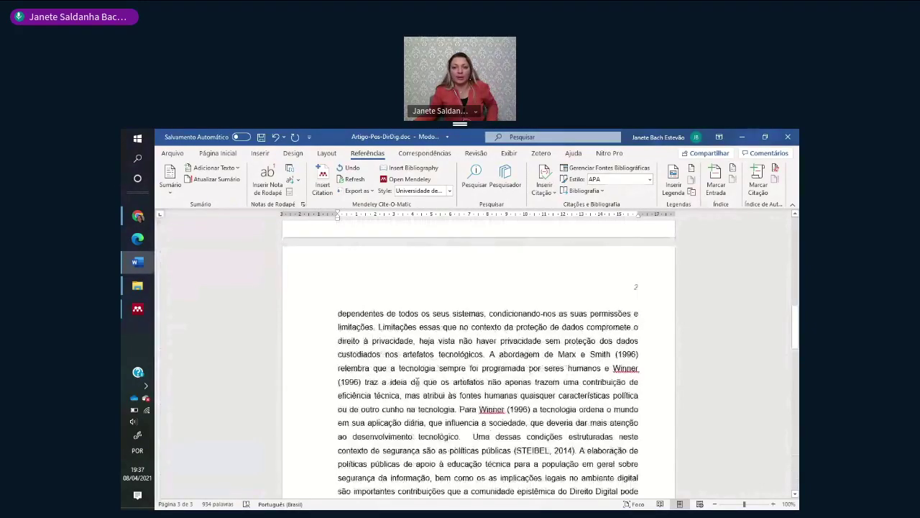
{"action": "scroll", "coordinate": [417, 382], "scroll_direction": "up", "scroll_amount": 10}
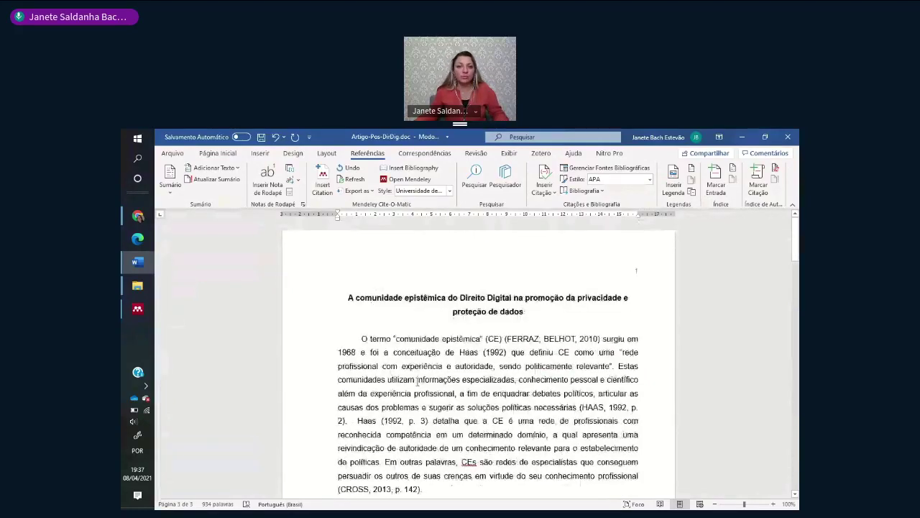
{"action": "scroll", "coordinate": [435, 349], "scroll_direction": "down", "scroll_amount": 2}
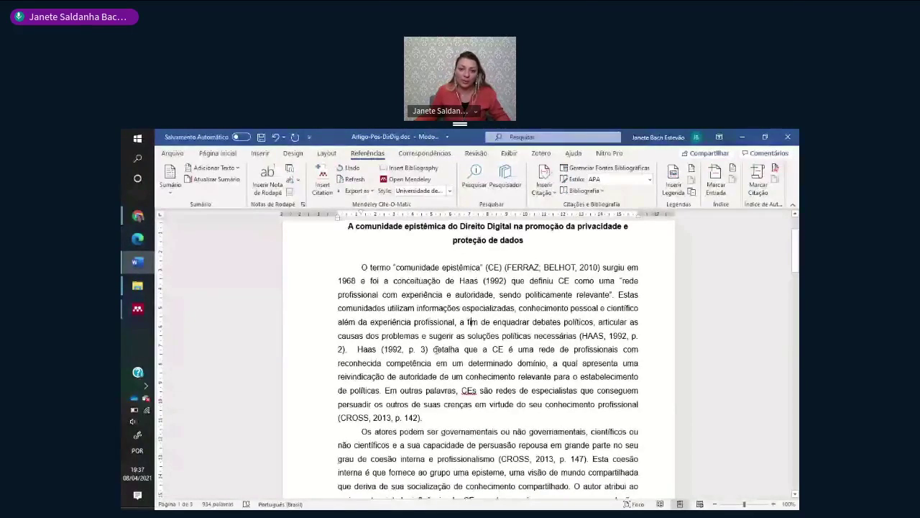
{"action": "left_click", "coordinate": [431, 420]}
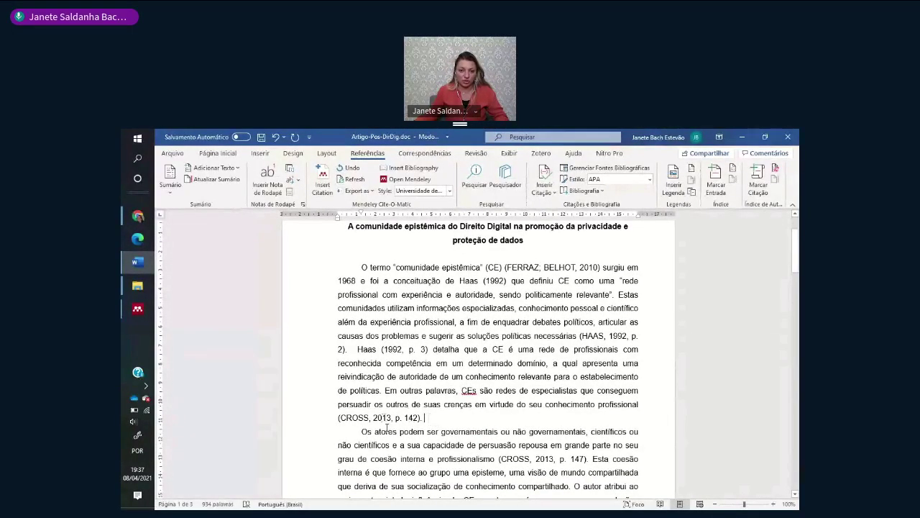
{"action": "scroll", "coordinate": [387, 427], "scroll_direction": "down", "scroll_amount": 1}
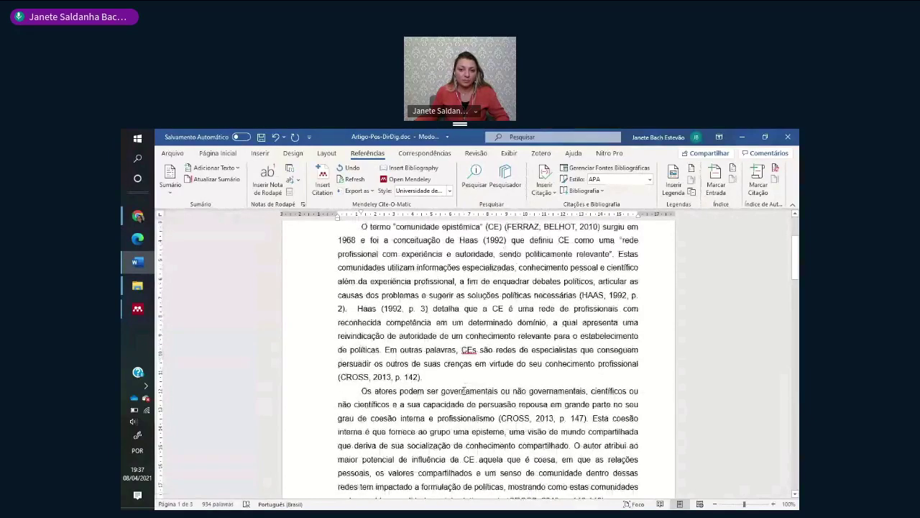
{"action": "scroll", "coordinate": [463, 345], "scroll_direction": "up", "scroll_amount": 2}
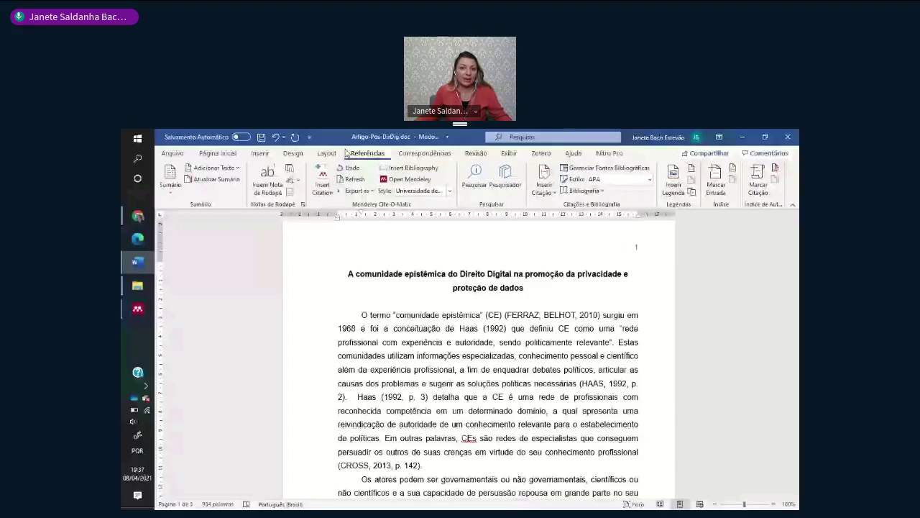
- Choose More Styles… from the Mendeley Cite-O-Matic Style dropdown to open the Citation Styles dialog
{"action": "left_click", "coordinate": [450, 191]}
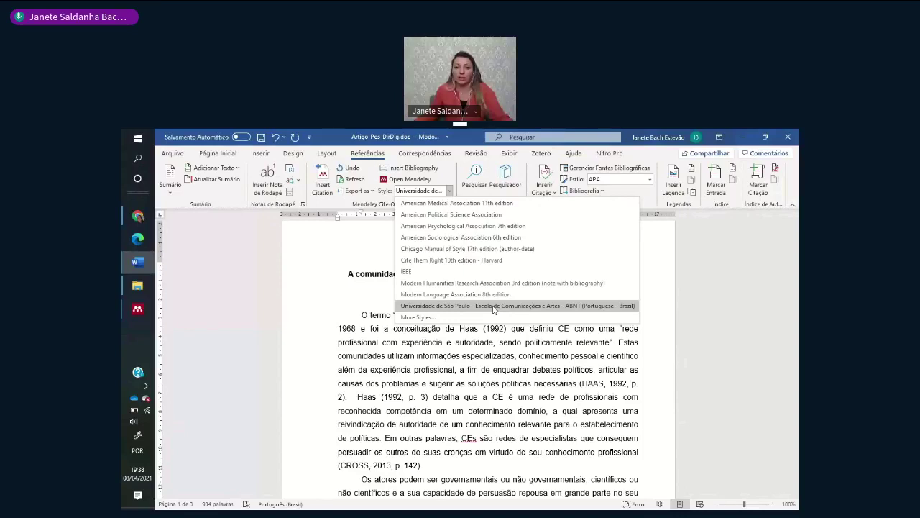
{"action": "left_click", "coordinate": [453, 317]}
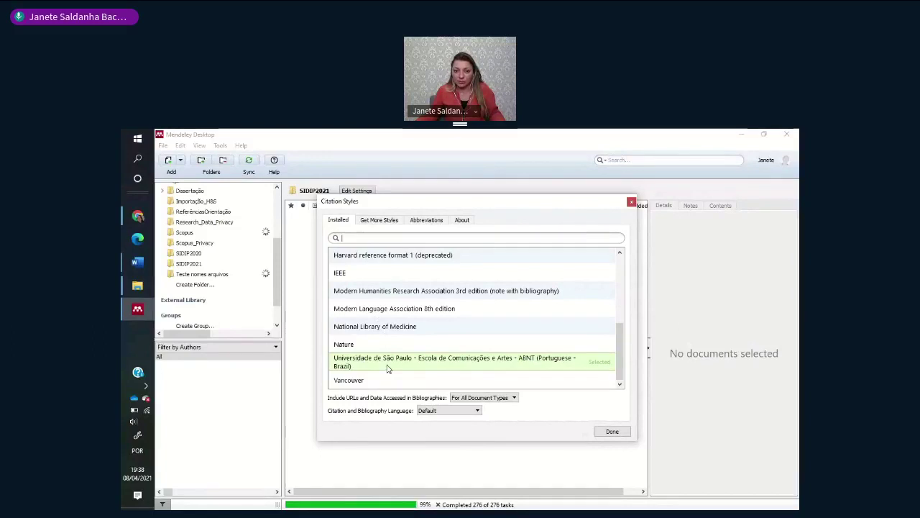
- Search the downloadable citation styles for 'national science', correcting the misspelled search text
{"action": "scroll", "coordinate": [385, 363], "scroll_direction": "up", "scroll_amount": 3}
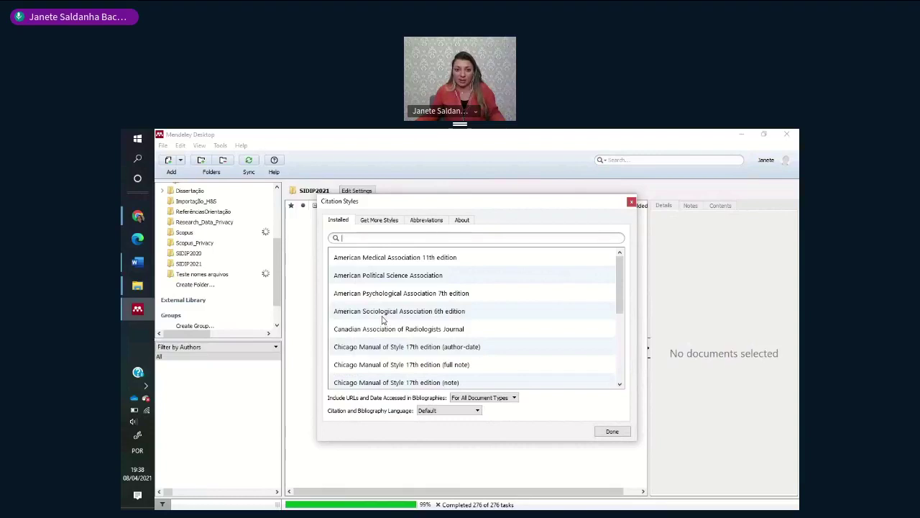
{"action": "left_click", "coordinate": [379, 219]}
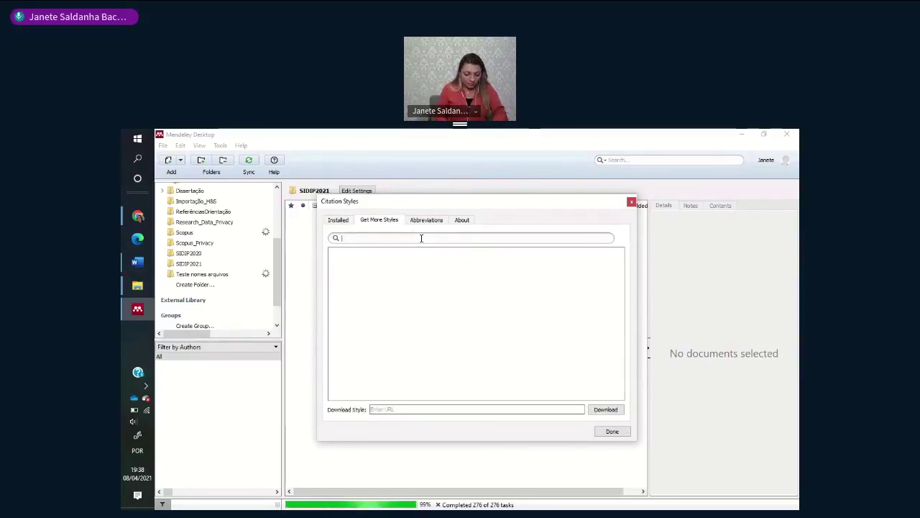
{"action": "type", "text": "sice"}
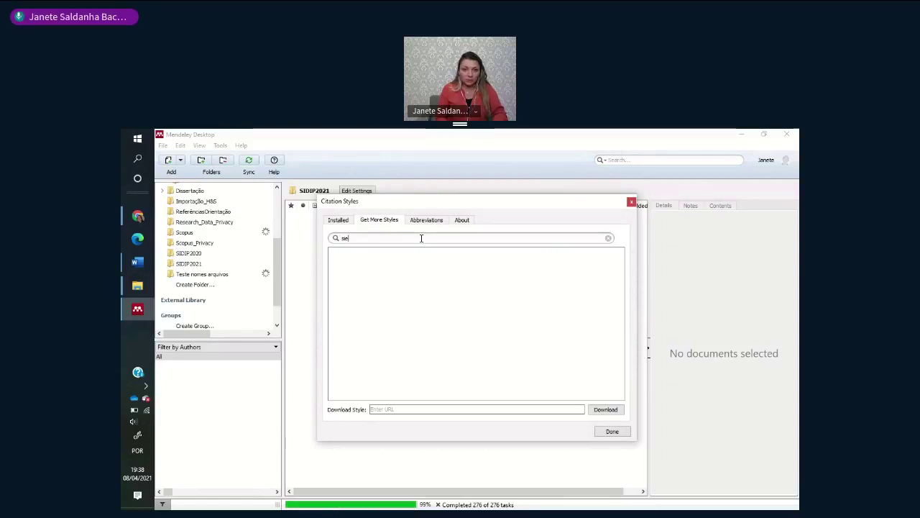
{"action": "type", "text": "nce"}
{"action": "key", "text": "BackSpace"}
{"action": "key", "text": "BackSpace"}
{"action": "key", "text": "BackSpace"}
{"action": "key", "text": "BackSpace"}
{"action": "key", "text": "BackSpace"}
{"action": "key", "text": "BackSpace"}
{"action": "key", "text": "BackSpace"}
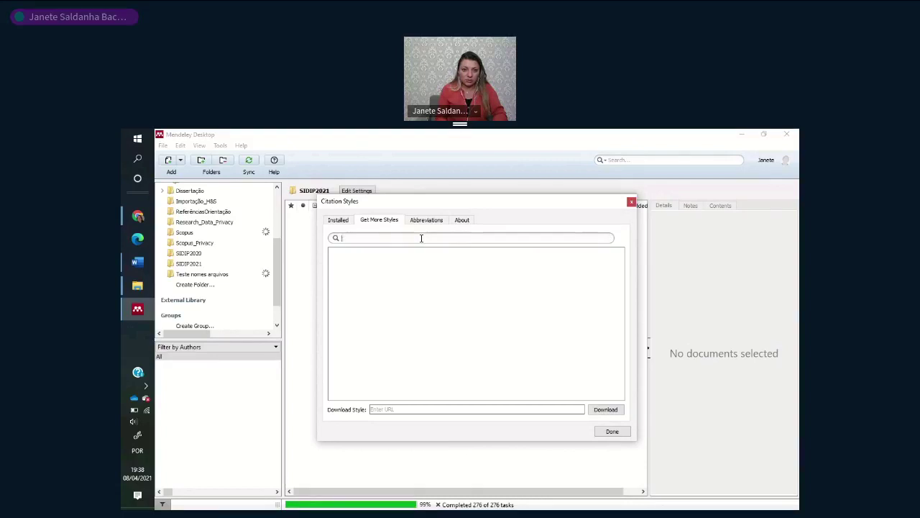
{"action": "type", "text": "science "}
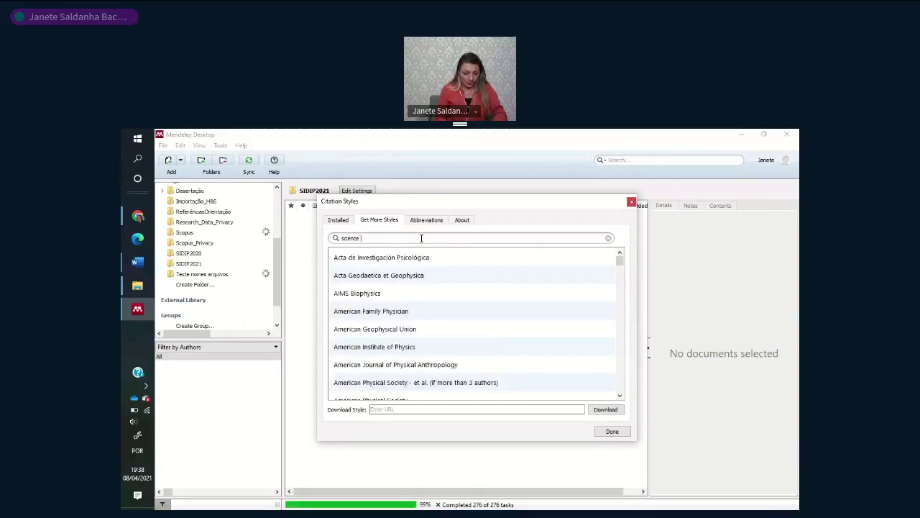
{"action": "type", "text": "foudation"}
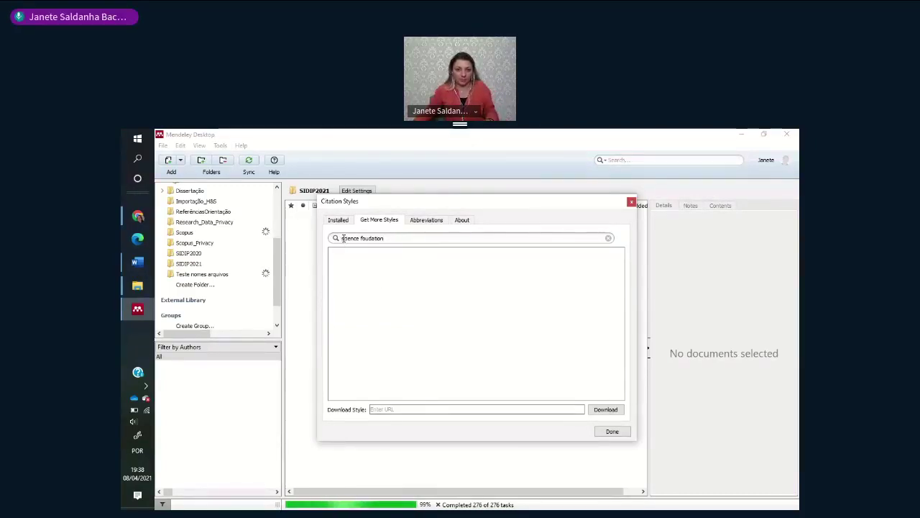
{"action": "type", "text": "ational"}
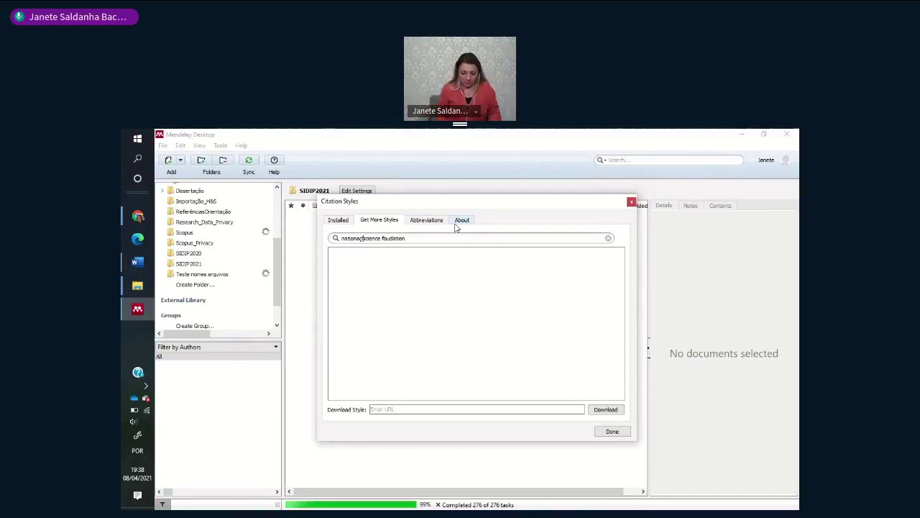
{"action": "key", "text": "BackSpace"}
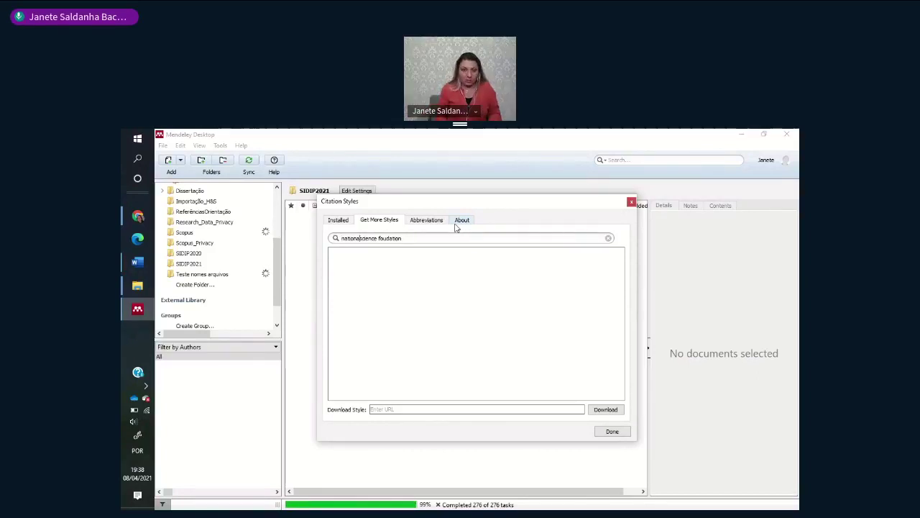
{"action": "double_click", "coordinate": [425, 241]}
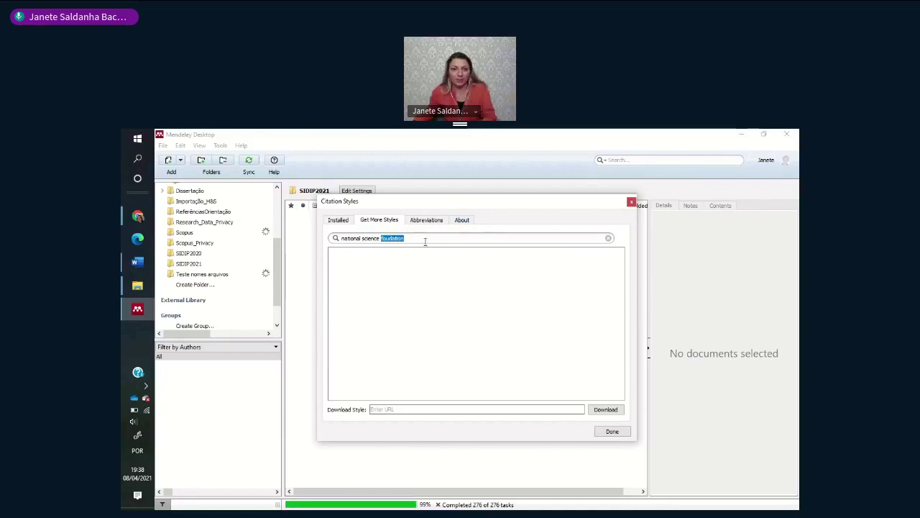
{"action": "key", "text": "BackSpace"}
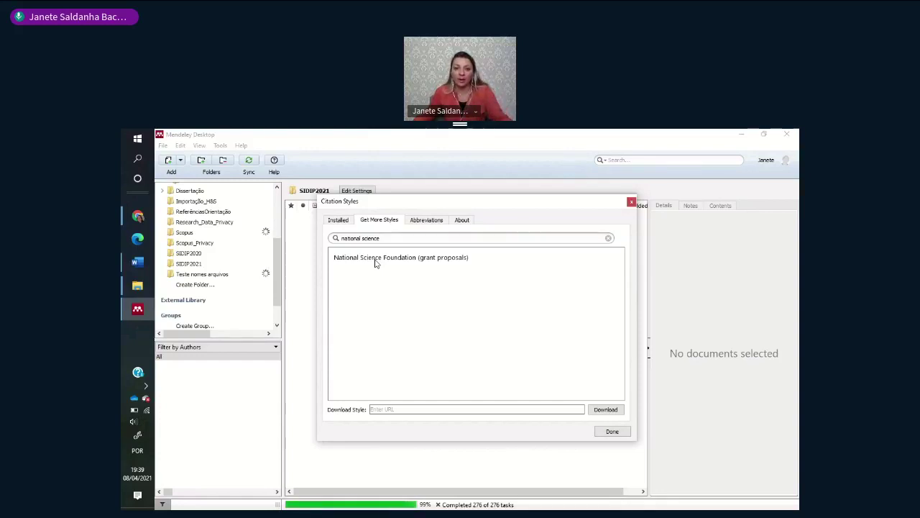
- Install National Science Foundation (grant proposals), confirm it under Installed, and return to Word
{"action": "left_click", "coordinate": [374, 263]}
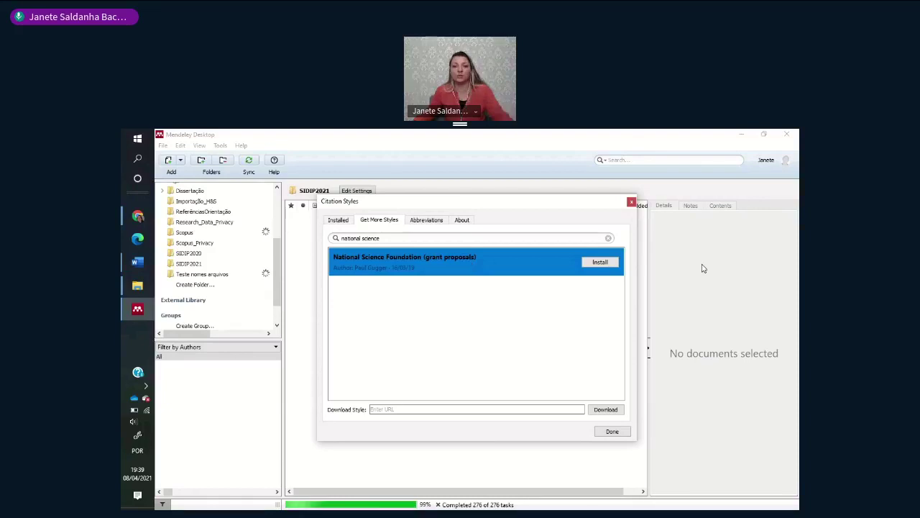
{"action": "left_click", "coordinate": [606, 266]}
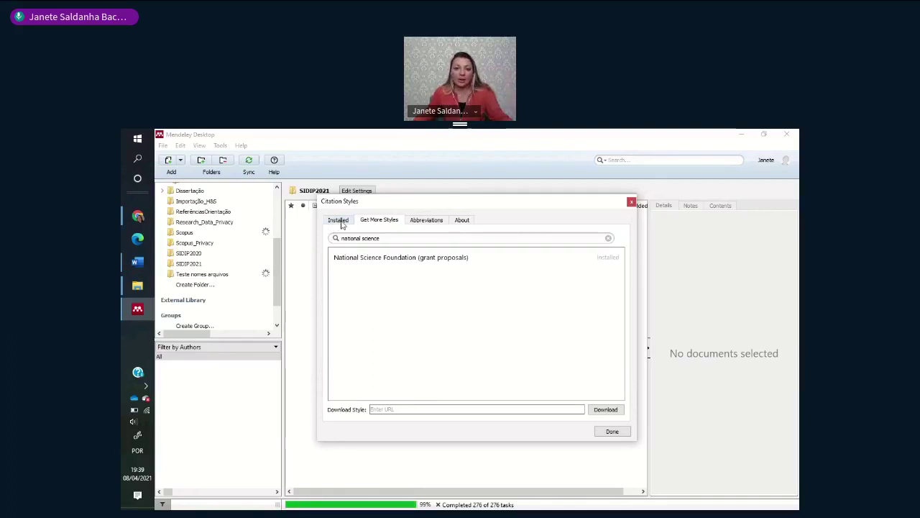
{"action": "left_click", "coordinate": [343, 224]}
{"action": "scroll", "coordinate": [422, 343], "scroll_direction": "down", "scroll_amount": 2}
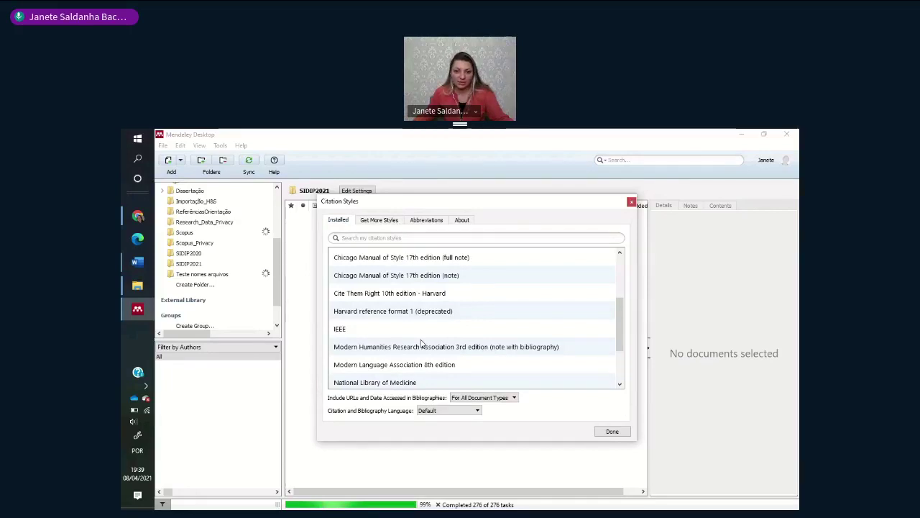
{"action": "left_click", "coordinate": [379, 219]}
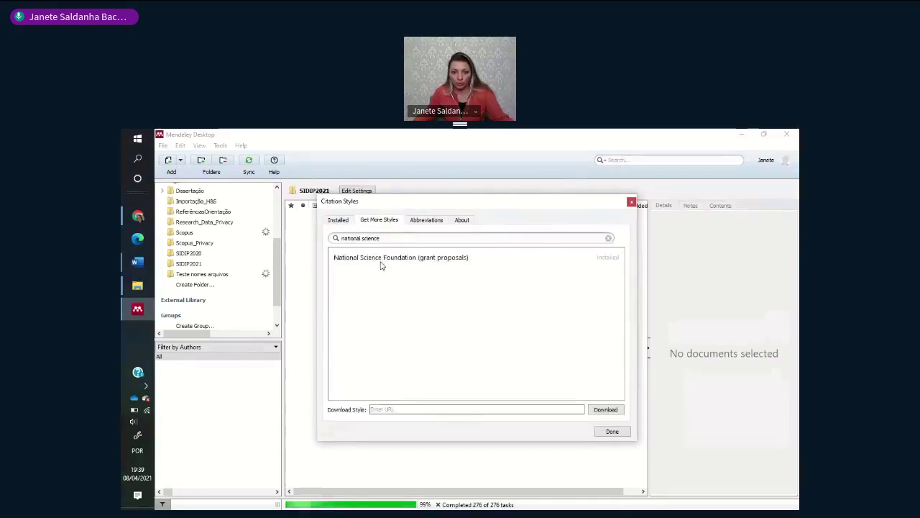
{"action": "left_click", "coordinate": [380, 263]}
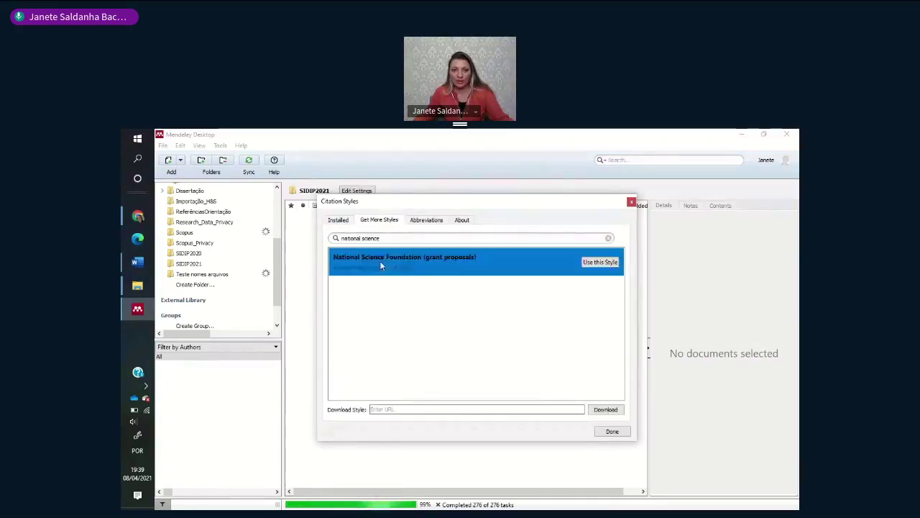
{"action": "left_click", "coordinate": [335, 220]}
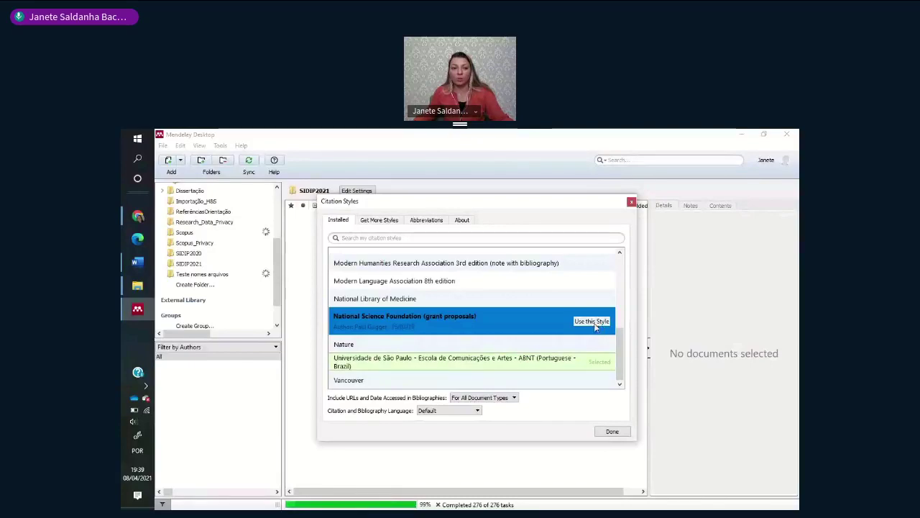
{"action": "left_click", "coordinate": [129, 263]}
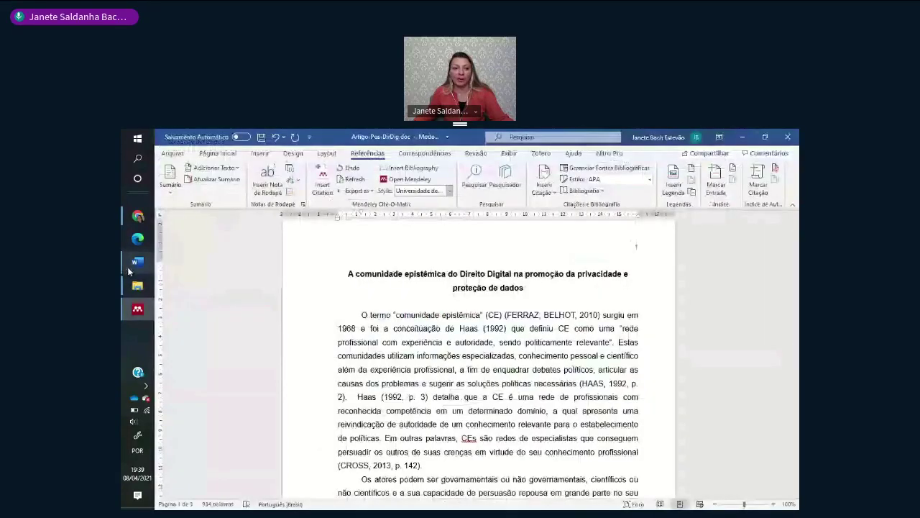
- Choose More Styles... from Word's Mendeley Style dropdown to show the installed citation styles
{"action": "left_click", "coordinate": [450, 192]}
{"action": "left_click", "coordinate": [449, 191]}
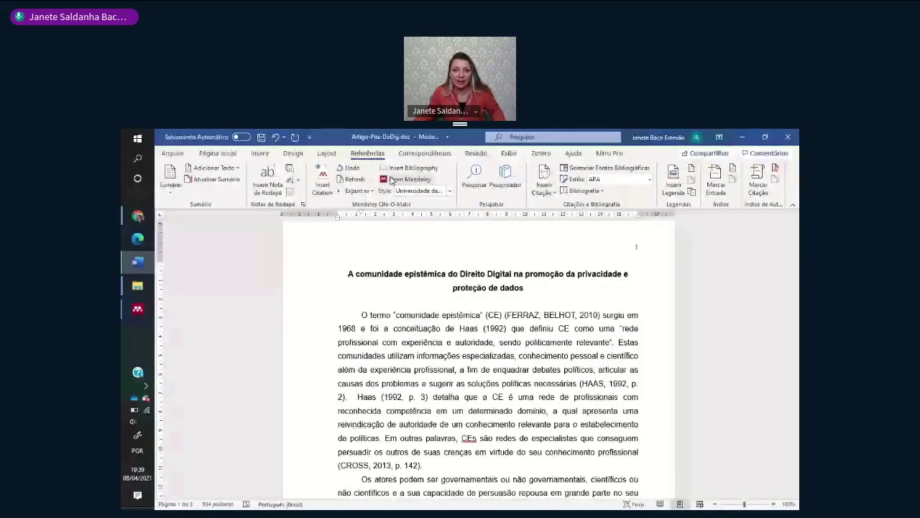
{"action": "scroll", "coordinate": [428, 289], "scroll_direction": "up", "scroll_amount": 1}
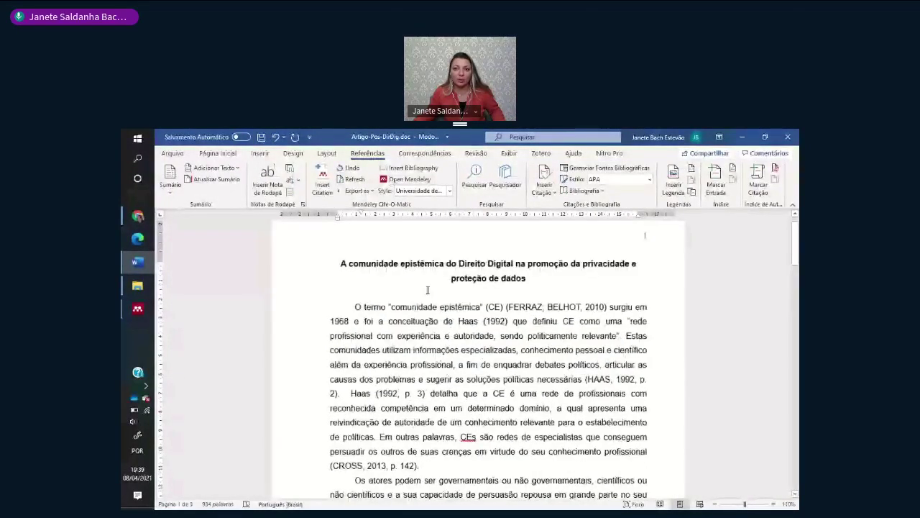
{"action": "scroll", "coordinate": [428, 289], "scroll_direction": "down", "scroll_amount": 1}
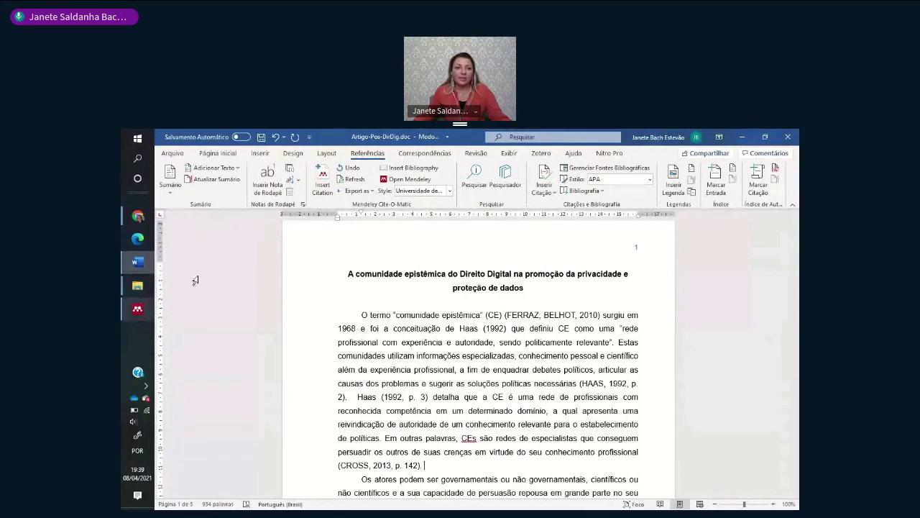
{"action": "left_click", "coordinate": [449, 191]}
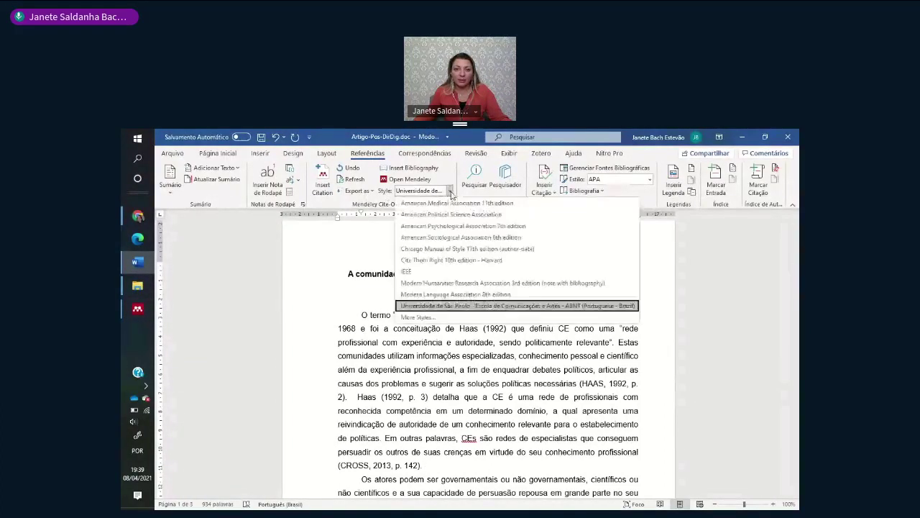
{"action": "left_click", "coordinate": [435, 320]}
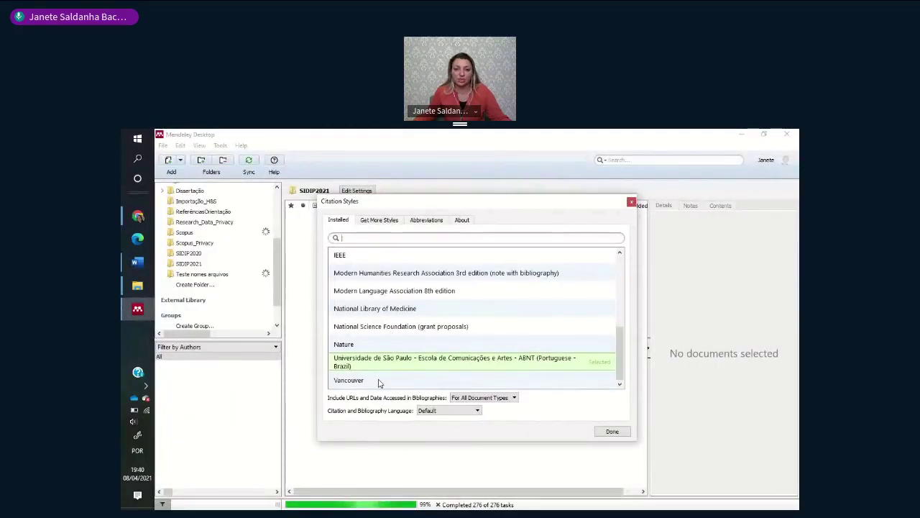
- Select National Science Foundation (grant proposals) as the style, then reopen More Styles... from Word
{"action": "left_click", "coordinate": [388, 325]}
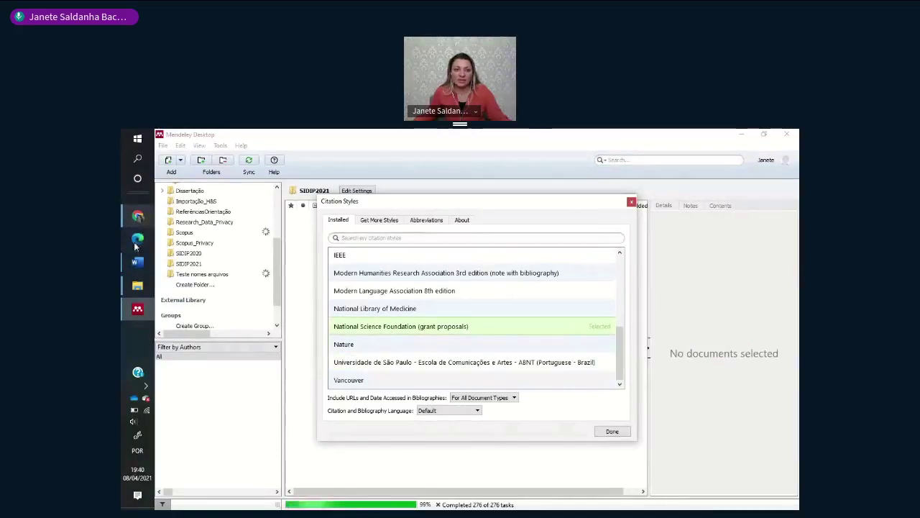
{"action": "left_click", "coordinate": [135, 261]}
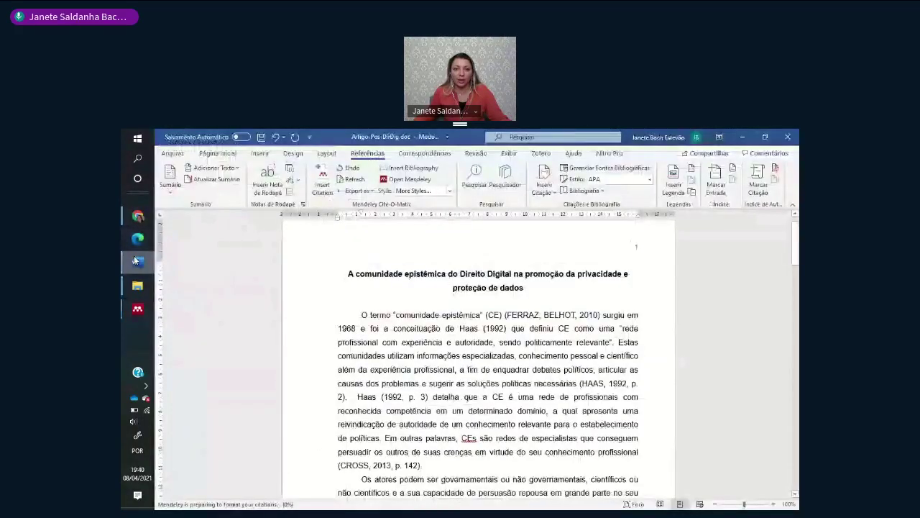
{"action": "left_click", "coordinate": [450, 191]}
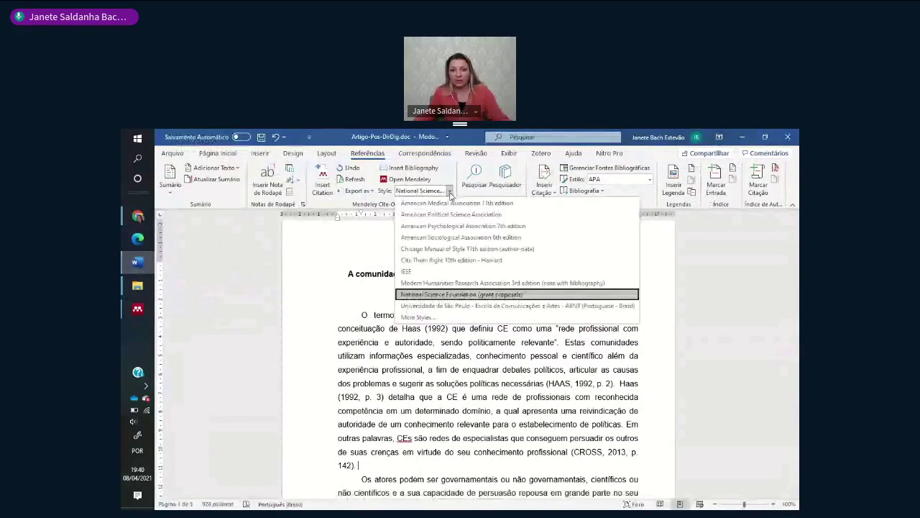
{"action": "left_click", "coordinate": [430, 318]}
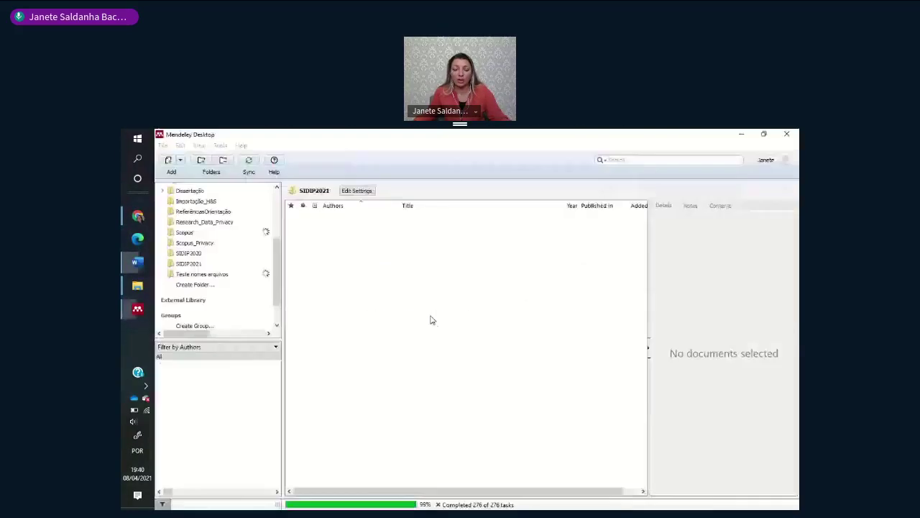
- Search the downloadable styles for 'universidade', then go back to the Installed list
{"action": "left_click", "coordinate": [379, 220]}
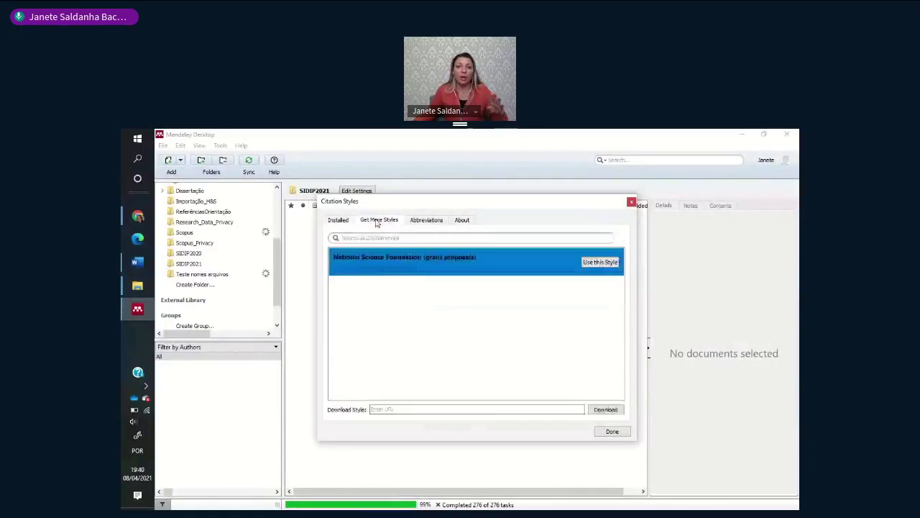
{"action": "left_click", "coordinate": [338, 220]}
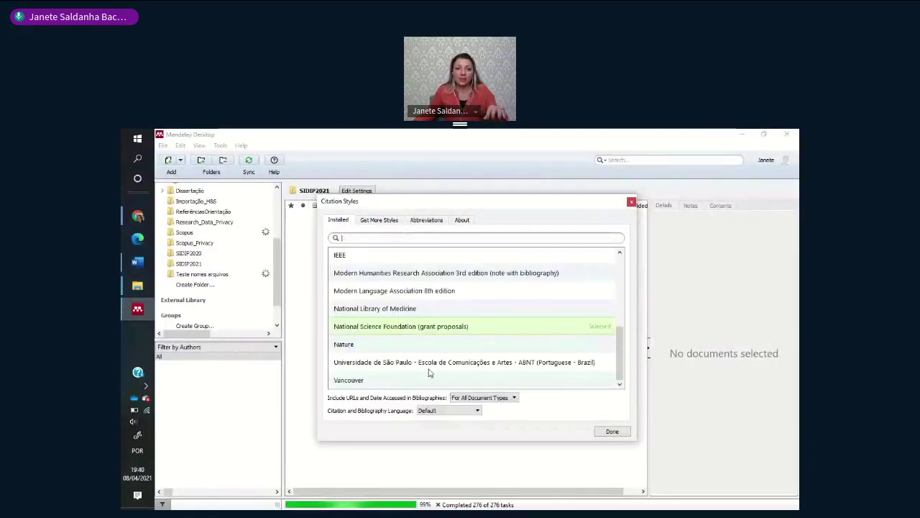
{"action": "left_click", "coordinate": [379, 220]}
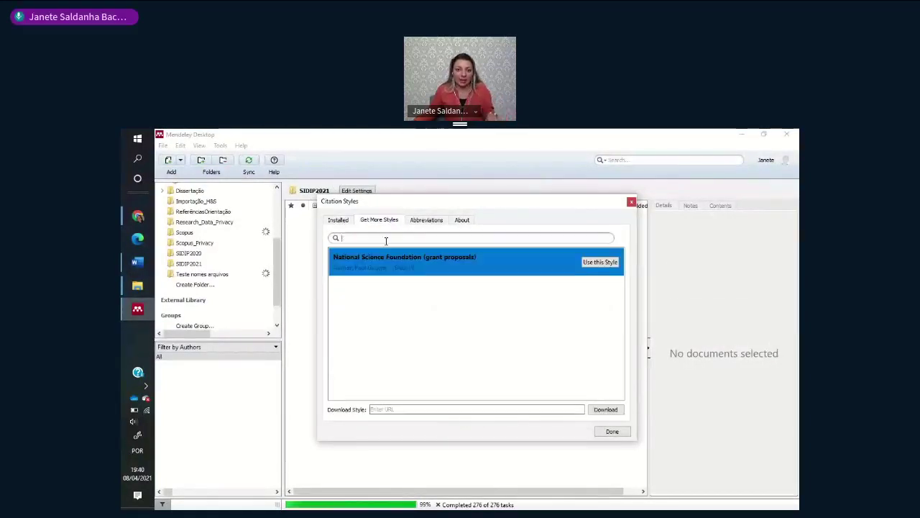
{"action": "type", "text": "un"}
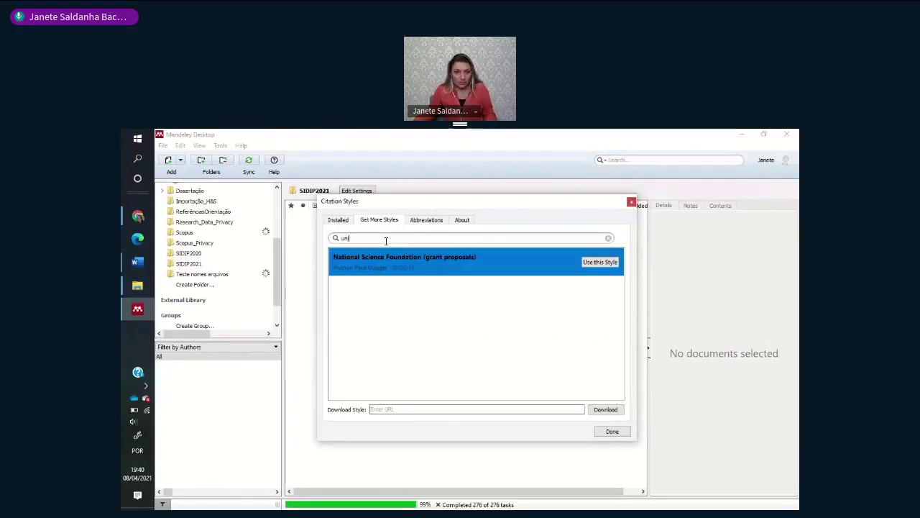
{"action": "type", "text": "ivers"}
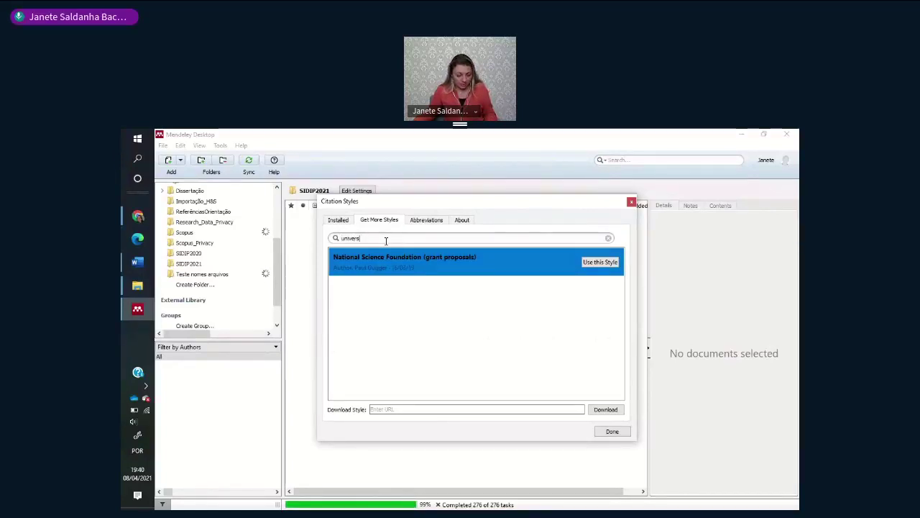
{"action": "type", "text": "idade"}
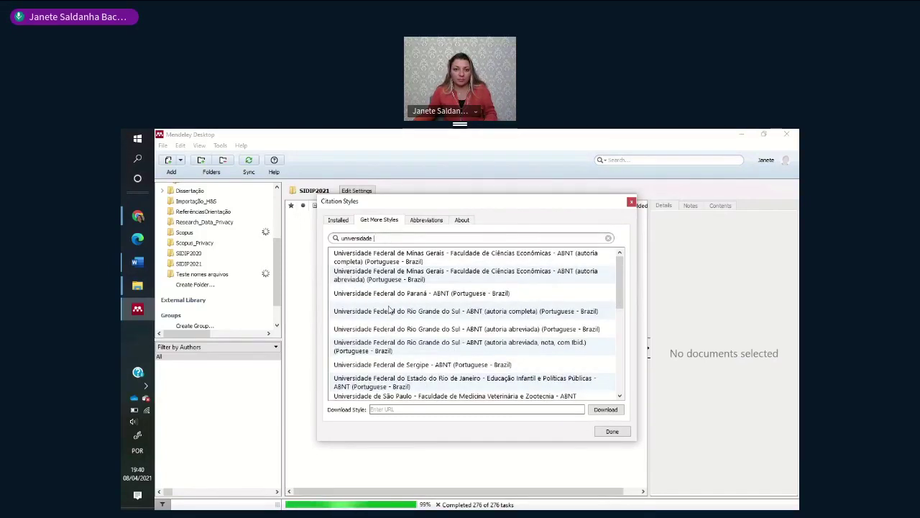
{"action": "scroll", "coordinate": [387, 332], "scroll_direction": "down", "scroll_amount": 2}
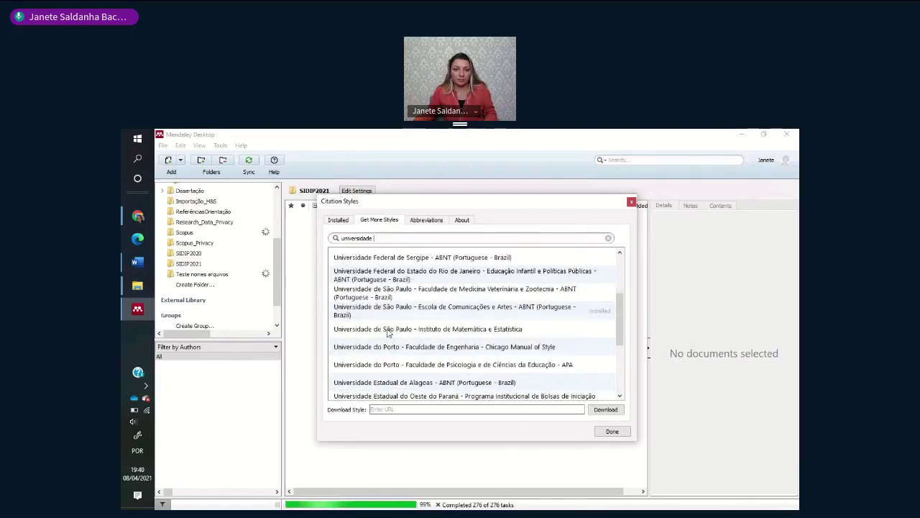
{"action": "scroll", "coordinate": [388, 332], "scroll_direction": "down", "scroll_amount": 1}
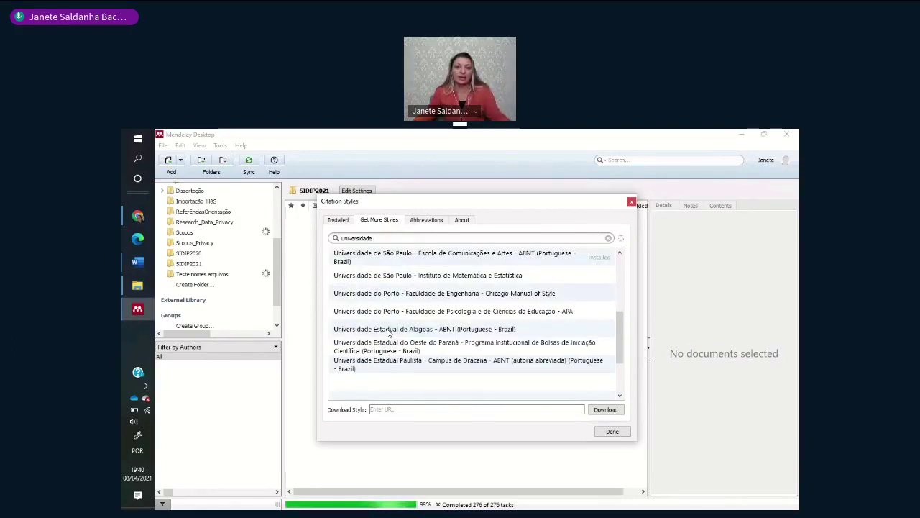
{"action": "left_click", "coordinate": [338, 219]}
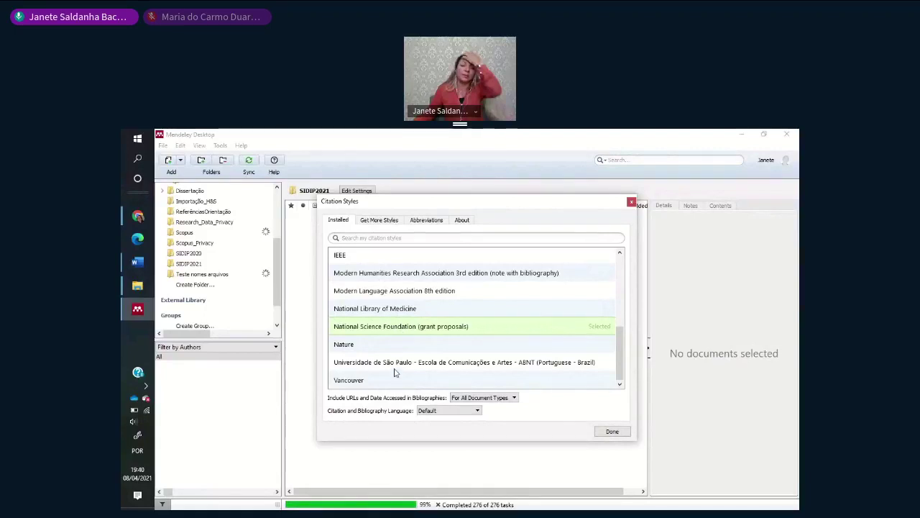
- Apply the USP Escola de Comunicações e Artes ABNT style with Use this Style and Done
{"action": "left_click", "coordinate": [400, 365]}
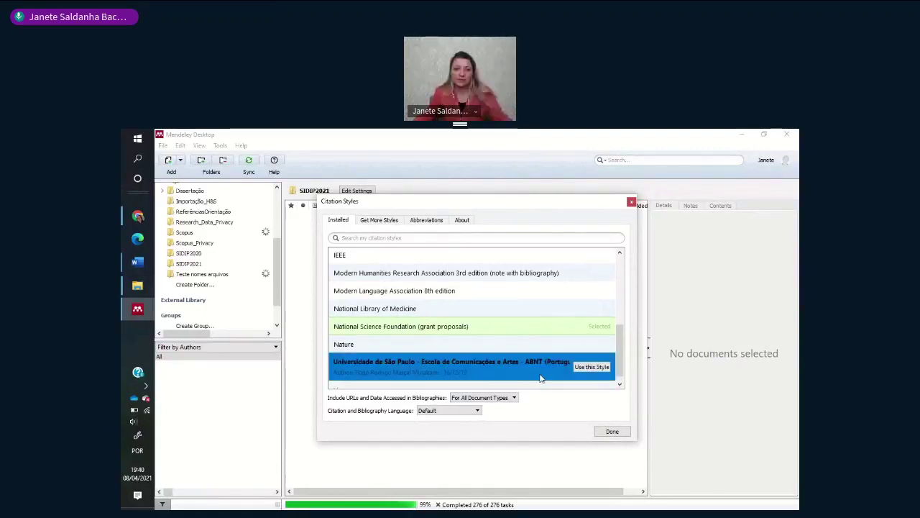
{"action": "scroll", "coordinate": [489, 367], "scroll_direction": "up", "scroll_amount": 1}
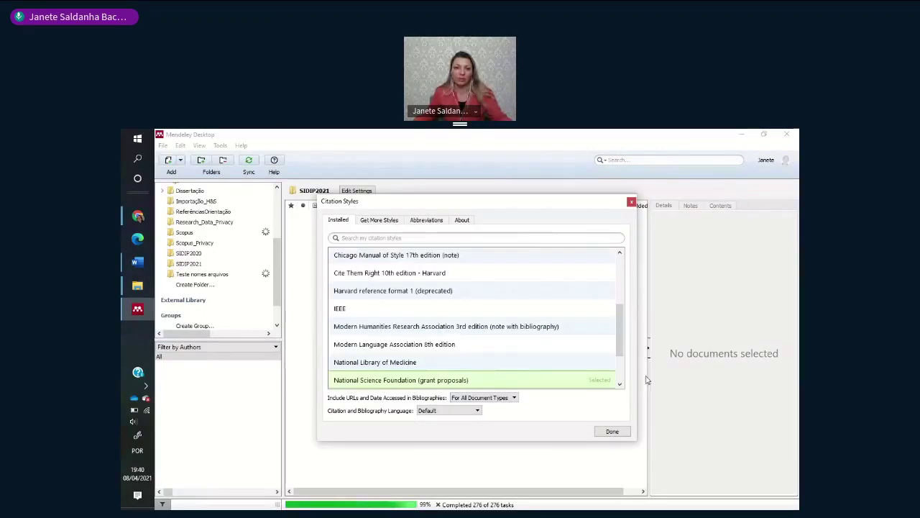
{"action": "scroll", "coordinate": [511, 354], "scroll_direction": "down", "scroll_amount": 1}
{"action": "left_click", "coordinate": [591, 358]}
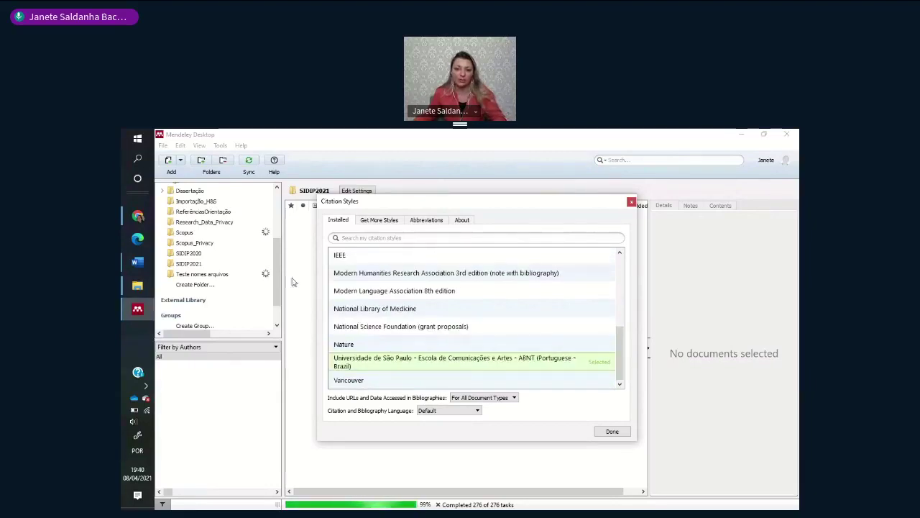
{"action": "left_click", "coordinate": [611, 432]}
{"action": "left_click", "coordinate": [137, 262]}
{"action": "left_click", "coordinate": [425, 190]}
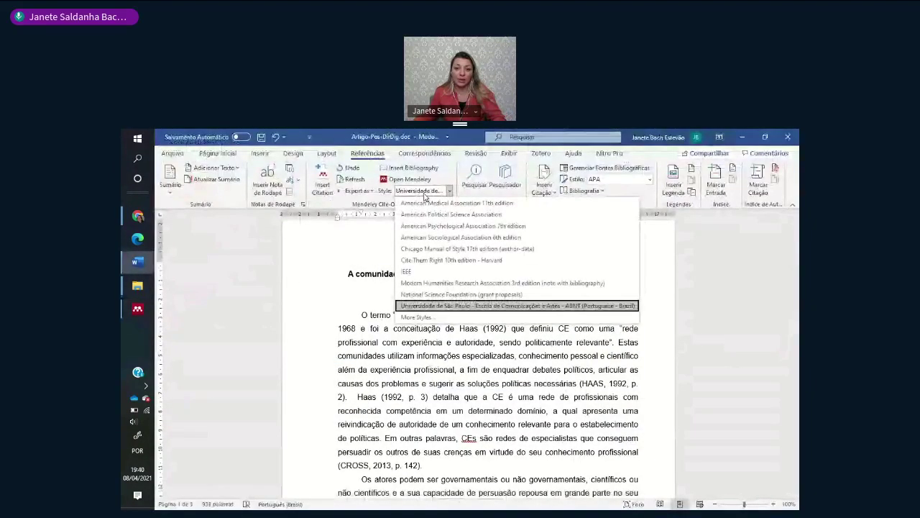
- Keep USP ABNT, place the cursor after '(CROSS, 2013, p. 142).' and press Alt+M to insert a citation
{"action": "left_click", "coordinate": [425, 192]}
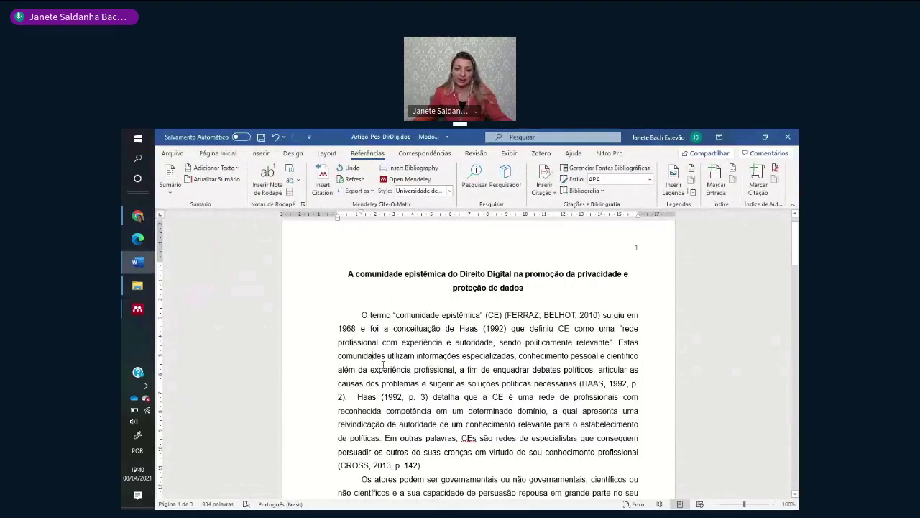
{"action": "scroll", "coordinate": [383, 365], "scroll_direction": "down", "scroll_amount": 1}
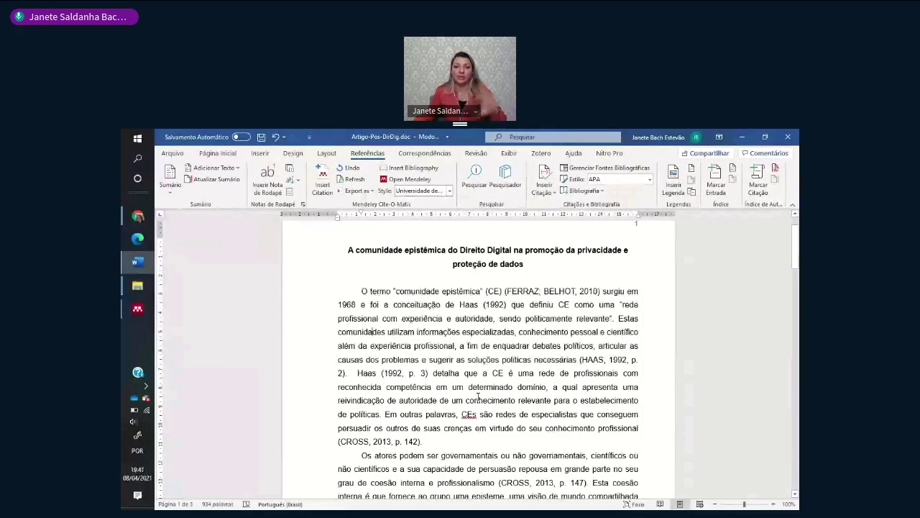
{"action": "left_click", "coordinate": [480, 435]}
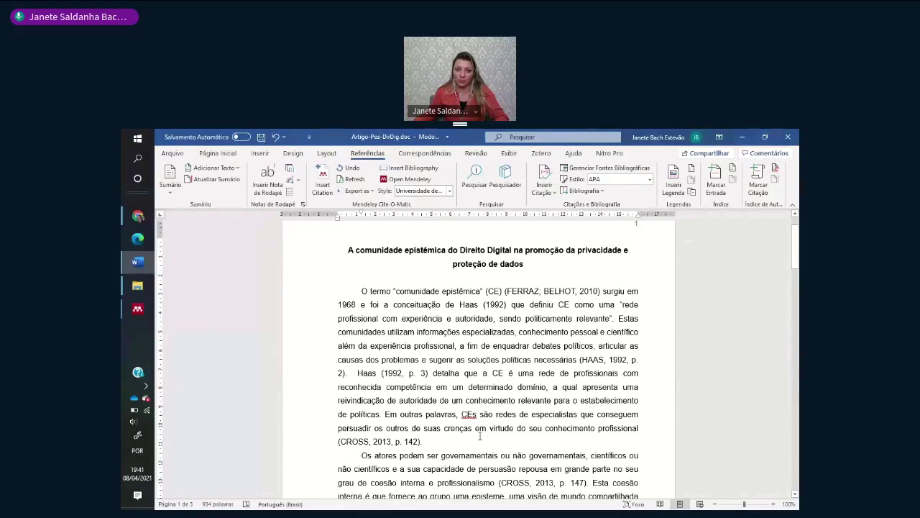
{"action": "key", "text": "alt+m"}
- Search 'ferraz' and insert the Ferraz and Belhot 2010 Taxonomia de Bloom citation after (CROSS, 2013, p. 142)
{"action": "type", "text": "f"}
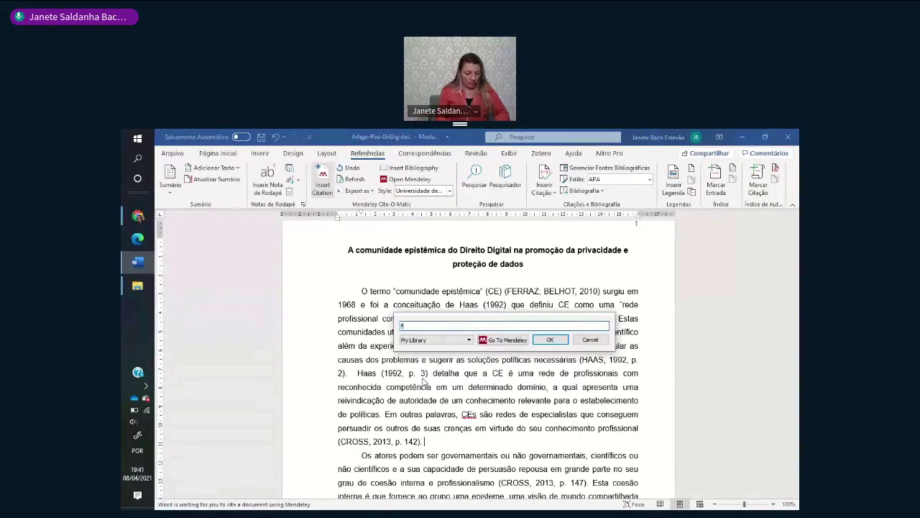
{"action": "type", "text": "erraz"}
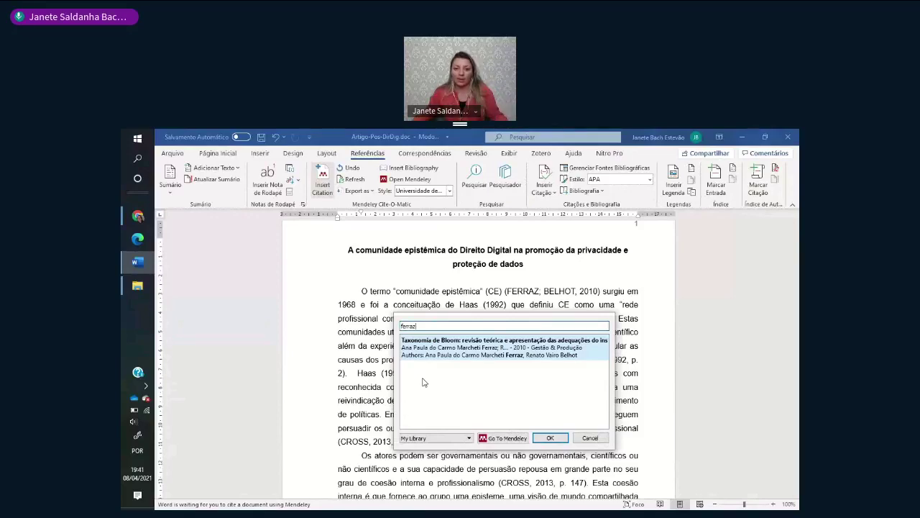
{"action": "left_click", "coordinate": [550, 438]}
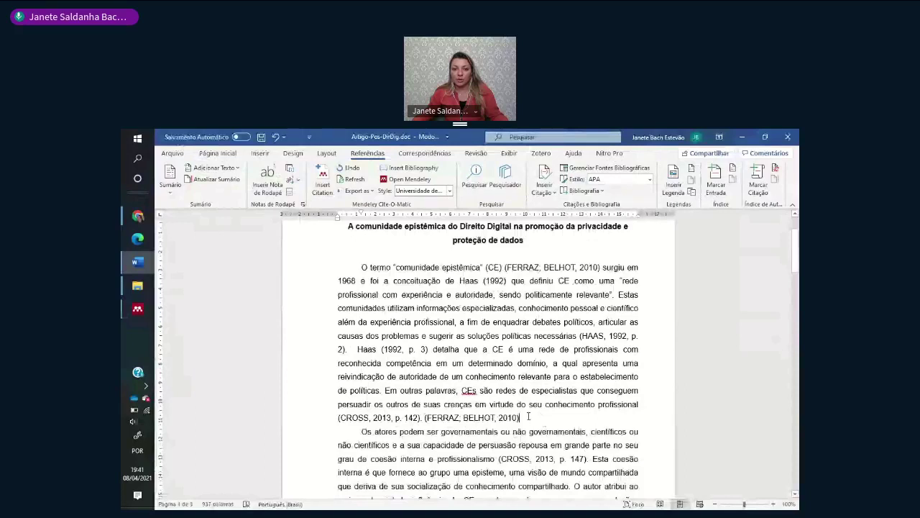
{"action": "left_click", "coordinate": [529, 417]}
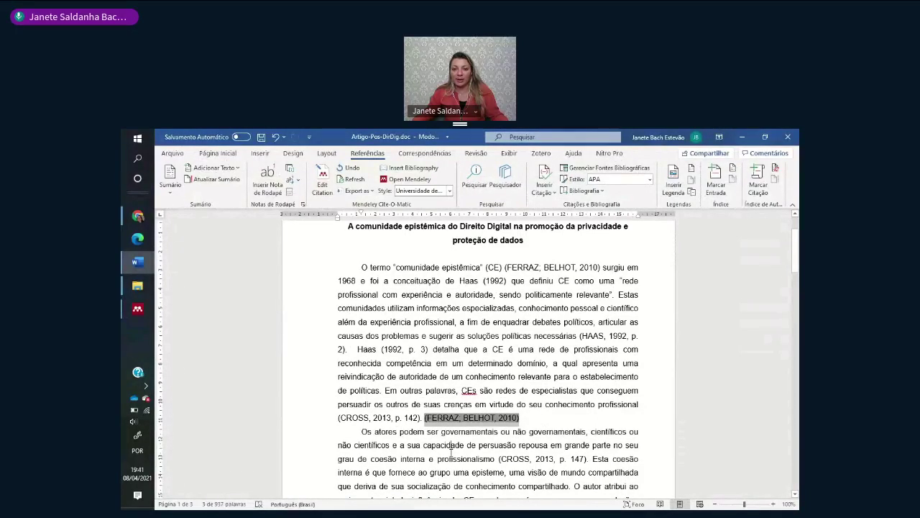
{"action": "left_click", "coordinate": [544, 417]}
{"action": "scroll", "coordinate": [544, 417], "scroll_direction": "down", "scroll_amount": 1}
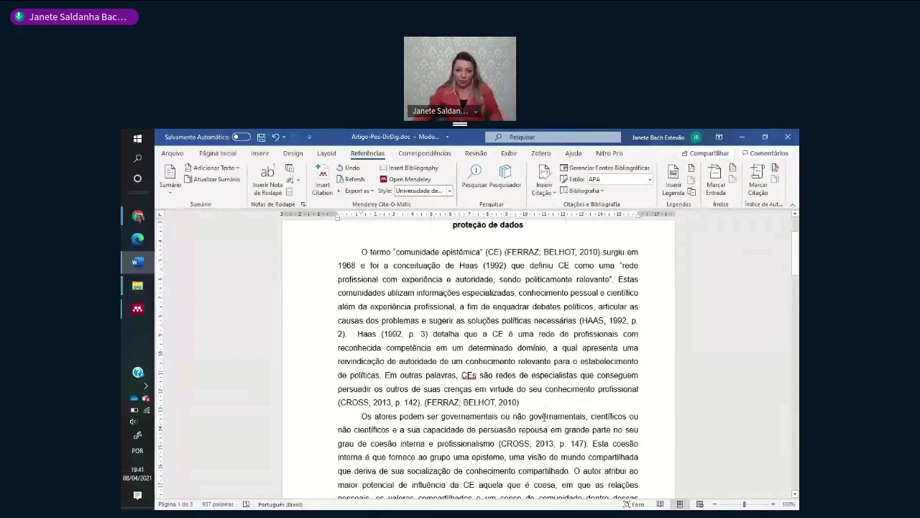
{"action": "scroll", "coordinate": [544, 417], "scroll_direction": "down", "scroll_amount": 3}
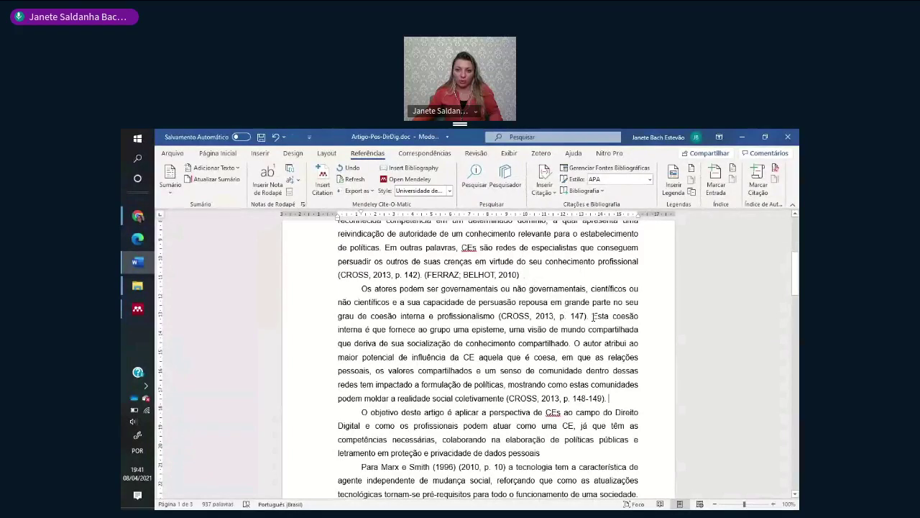
- Replace '(CROSS, 2013, p. 147).' after 'profissionalismo' with a Mendeley (FERRAZ; BELHOT, 2010) citation
{"action": "left_click_drag", "start_coordinate": [594, 317], "coordinate": [498, 317]}
{"action": "key", "text": "Delete"}
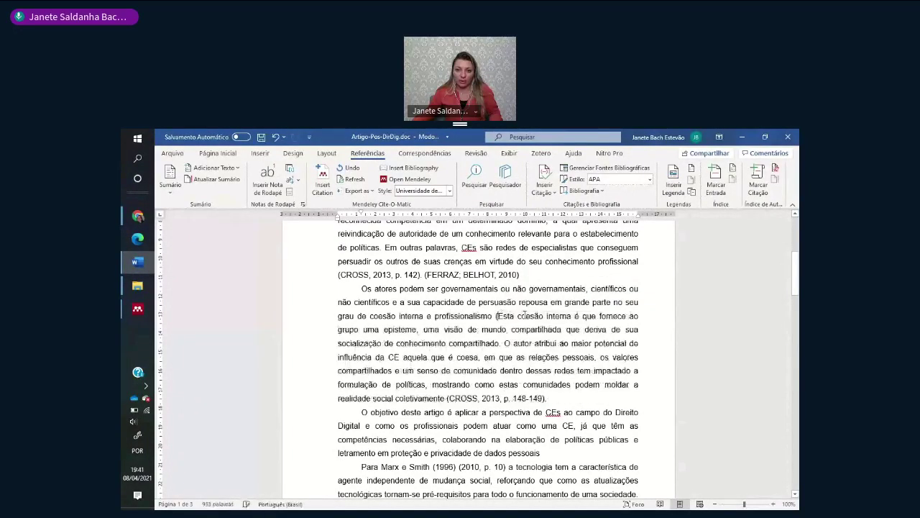
{"action": "key", "text": "BackSpace"}
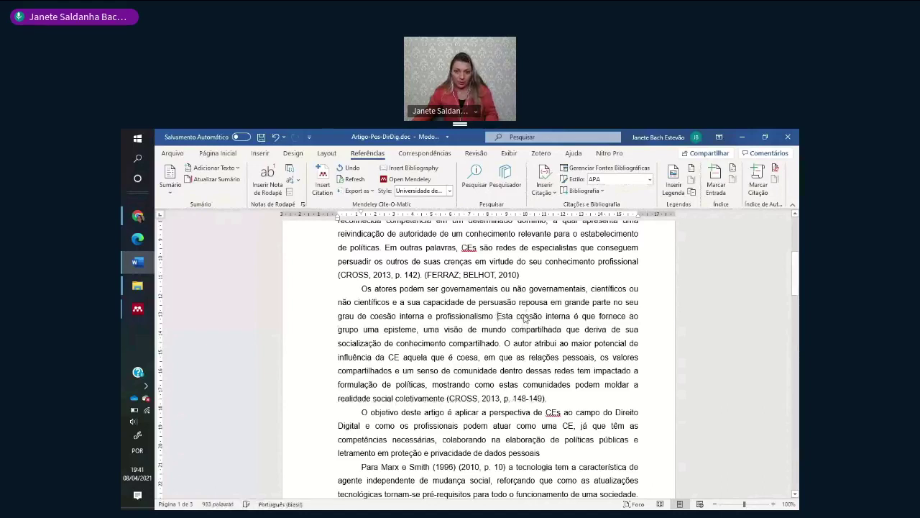
{"action": "type", "text": "."}
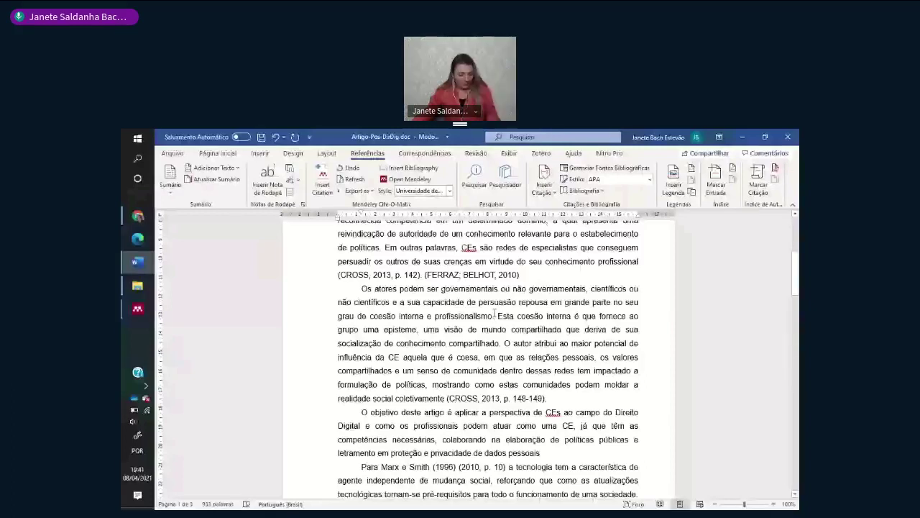
{"action": "key", "text": "alt+m"}
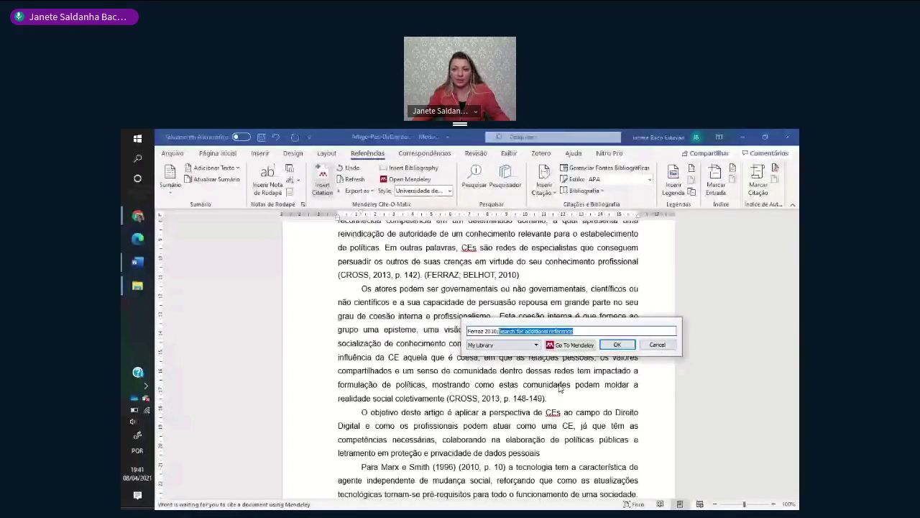
{"action": "key", "text": "Return"}
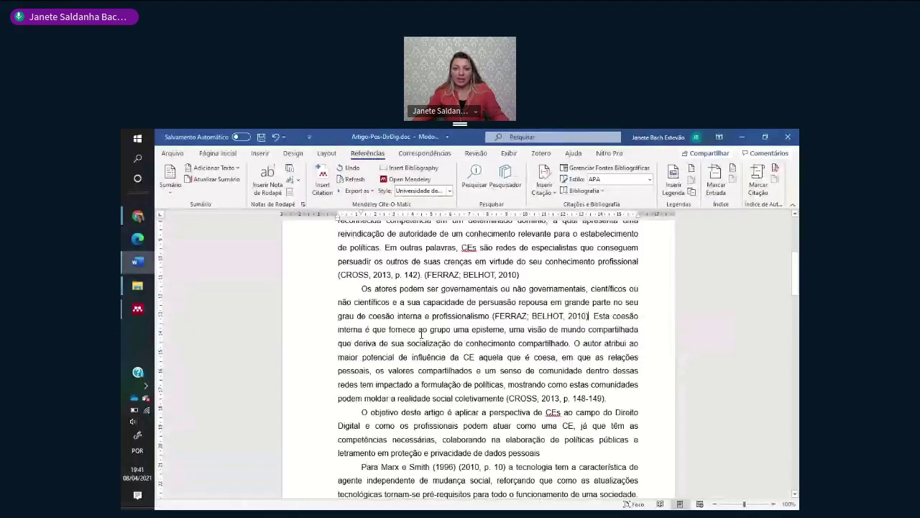
- Reword the text after 'interna' to read 'interna, conforme Ferraz e Belhot é que fornece'
{"action": "type", "text": "."}
{"action": "key", "text": "Right"}
{"action": "key", "text": "Right"}
{"action": "key", "text": "Right"}
{"action": "key", "text": "Right"}
{"action": "key", "text": "Right"}
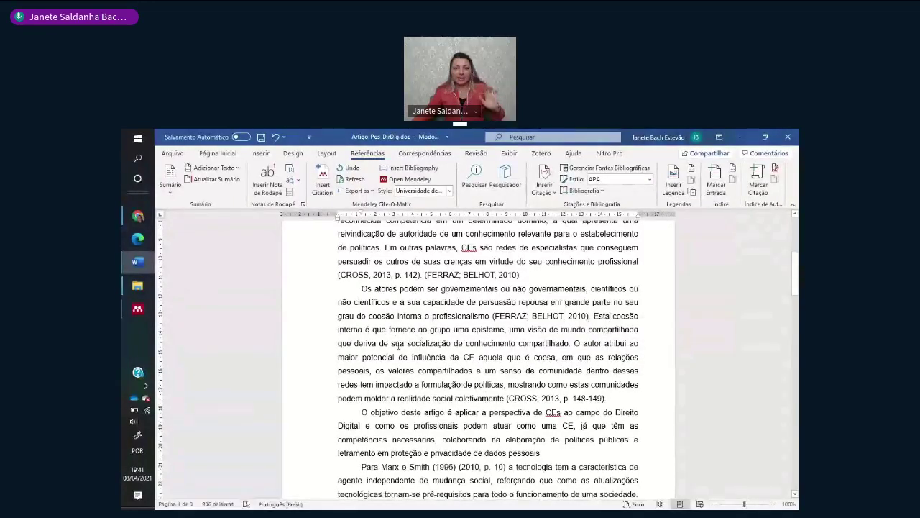
{"action": "left_click", "coordinate": [364, 329]}
{"action": "type", "text": ","}
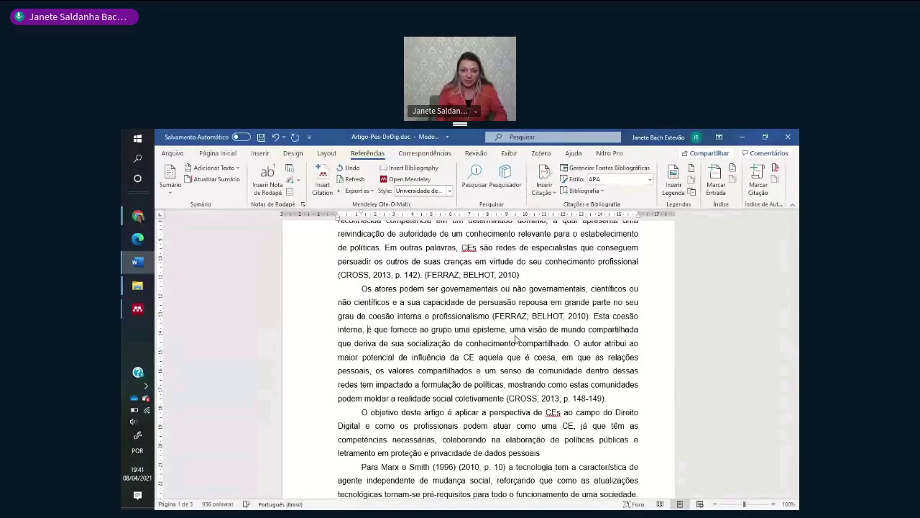
{"action": "key", "text": "Delete"}
{"action": "type", "text": "confod"}
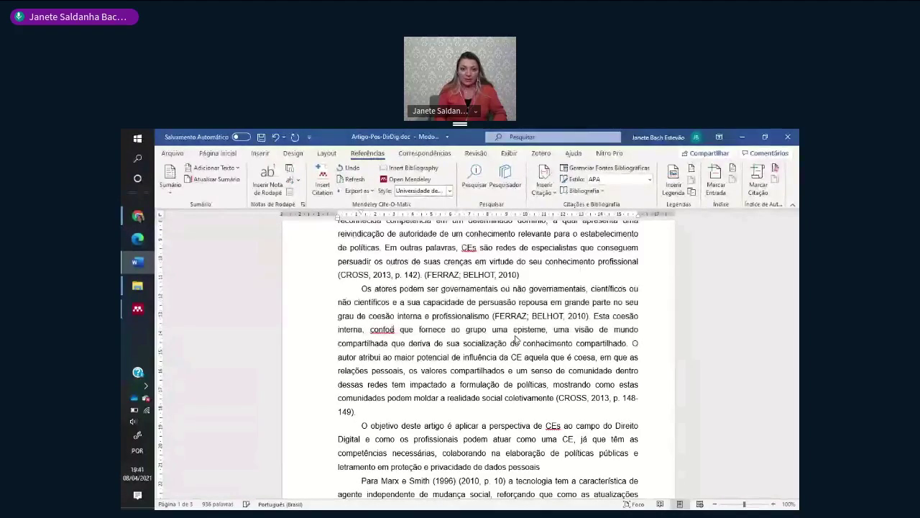
{"action": "key", "text": "BackSpace"}
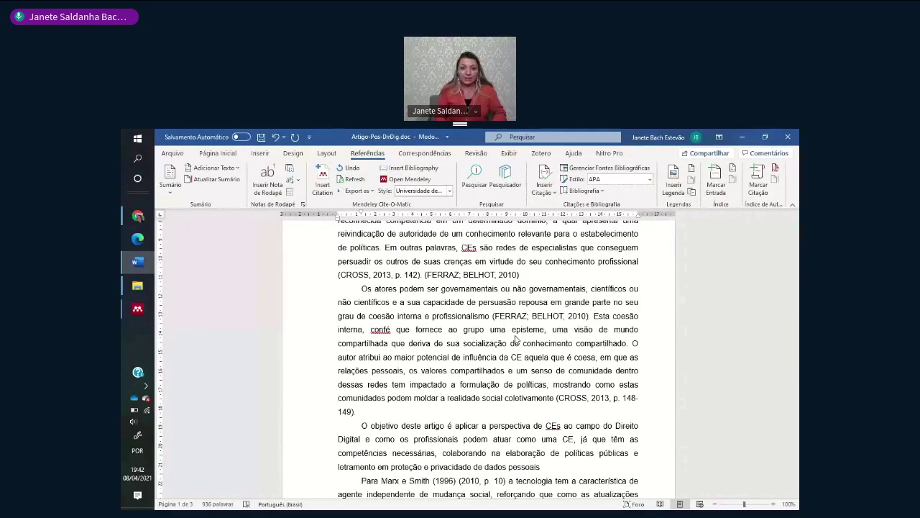
{"action": "type", "text": "me"}
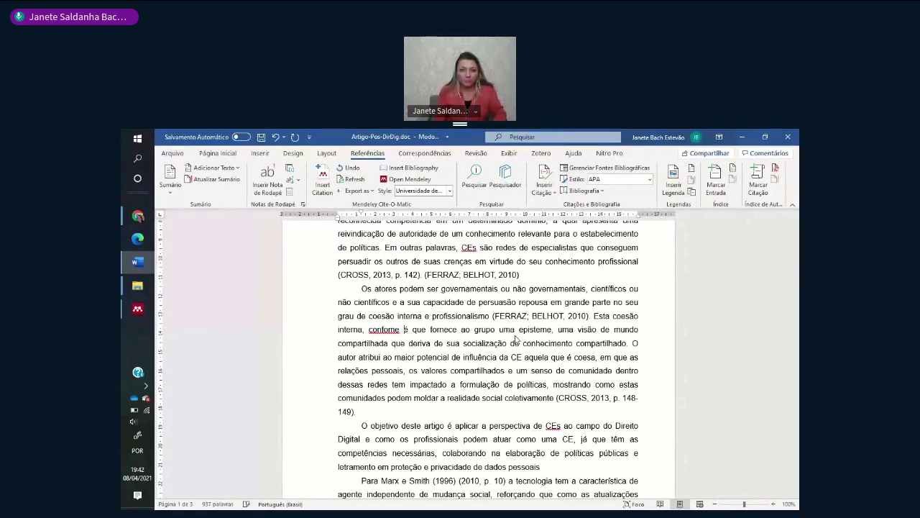
{"action": "key", "text": "Left"}
{"action": "key", "text": "Left"}
{"action": "key", "text": "Left"}
{"action": "type", "text": "r"}
{"action": "key", "text": "Right"}
{"action": "key", "text": "Right"}
{"action": "key", "text": "Right"}
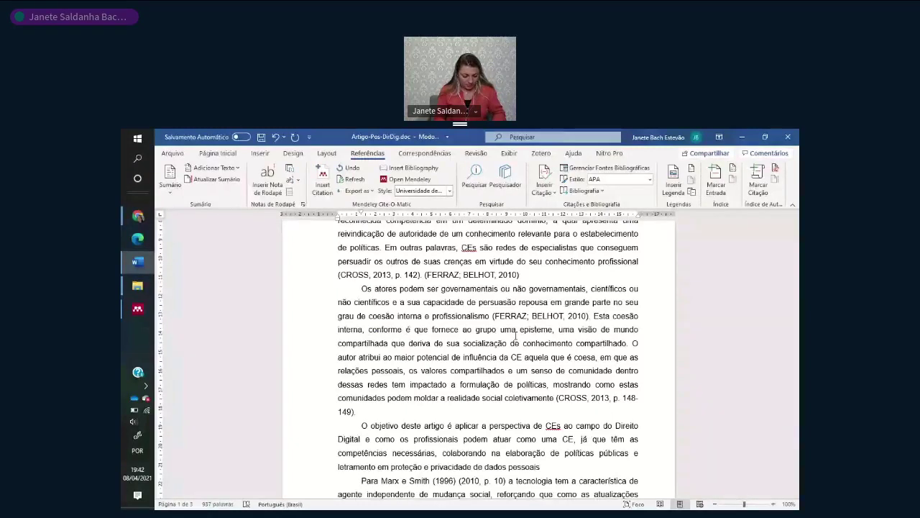
{"action": "type", "text": "Ferraz e Be"}
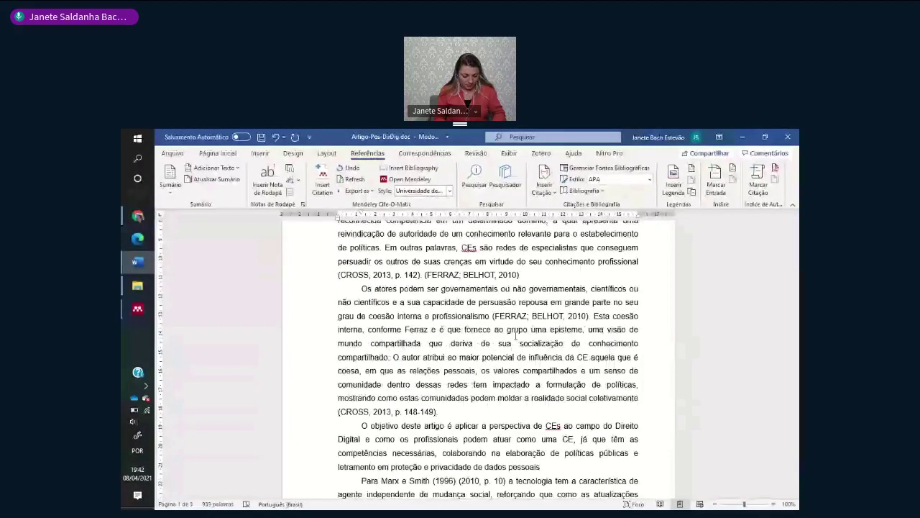
{"action": "type", "text": "lho"}
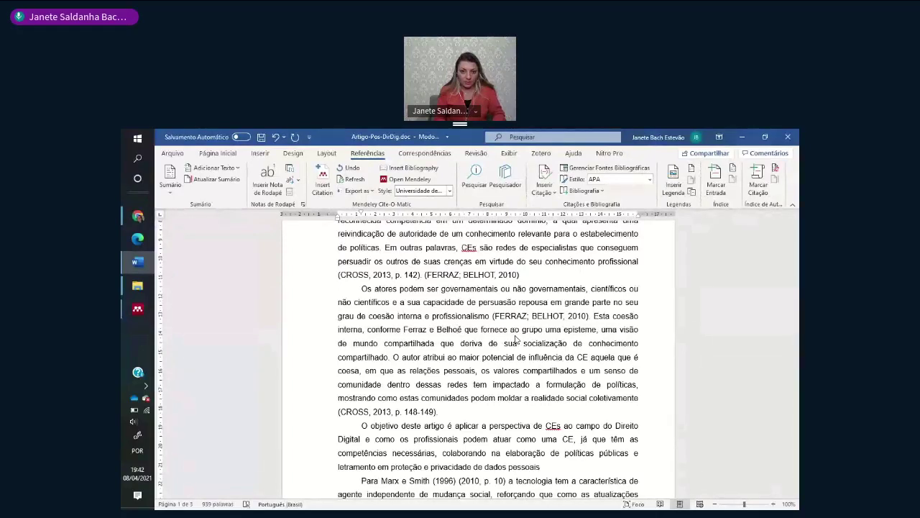
{"action": "type", "text": "t"}
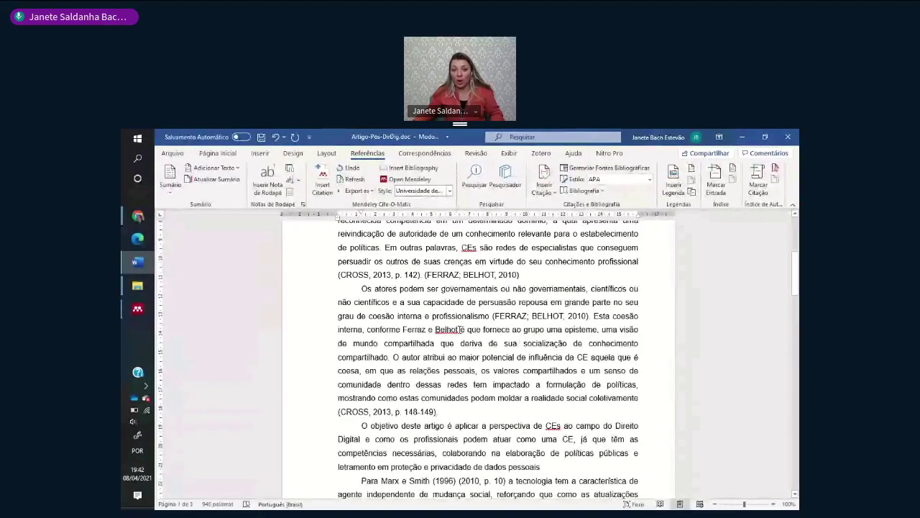
- Type '(2010, p.)' after Belhot, then delete that incomplete citation
{"action": "left_click", "coordinate": [461, 329]}
{"action": "type", "text": "(20"}
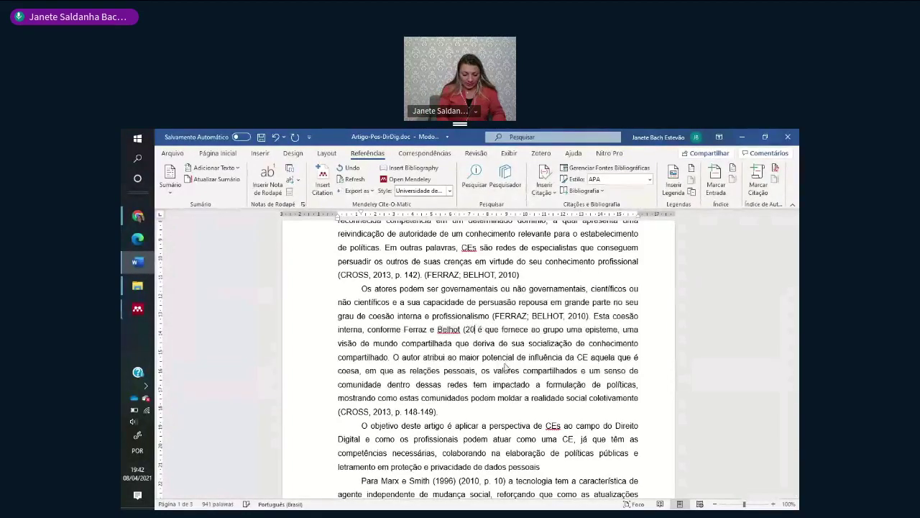
{"action": "type", "text": "10, p."}
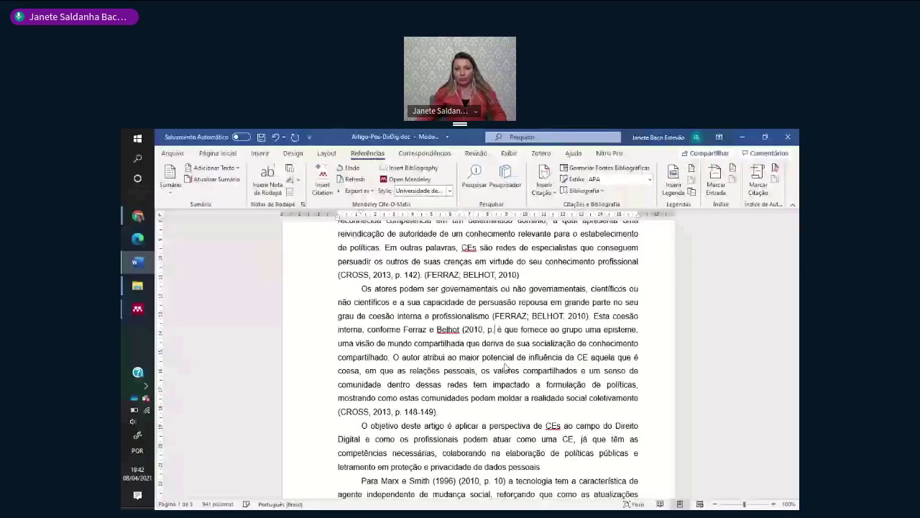
{"action": "left_click", "coordinate": [480, 330]}
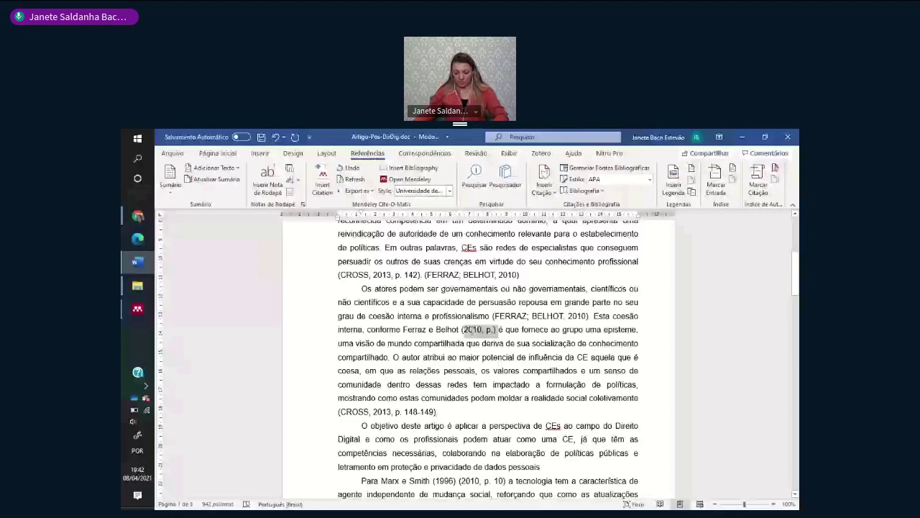
{"action": "key", "text": "Delete"}
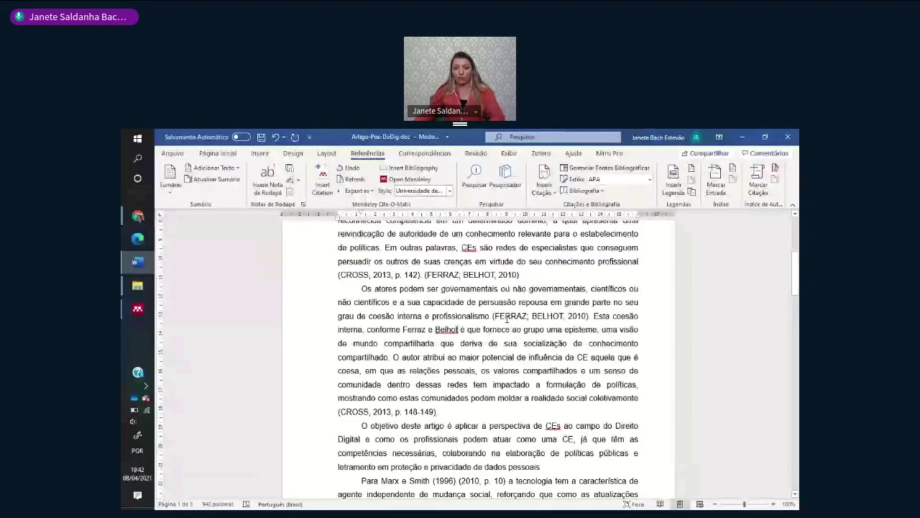
{"action": "left_click", "coordinate": [506, 318]}
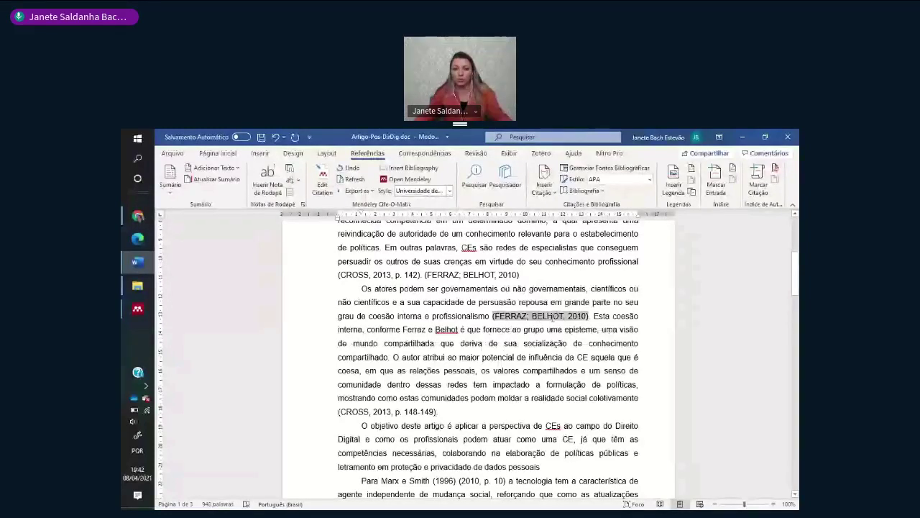
- Add a Mendeley citation of Ferraz 2010 after 'Ferraz e Belhot', found by searching 'ferr'
{"action": "left_click", "coordinate": [417, 343]}
{"action": "key", "text": "alt+m"}
{"action": "type", "text": "ferr"}
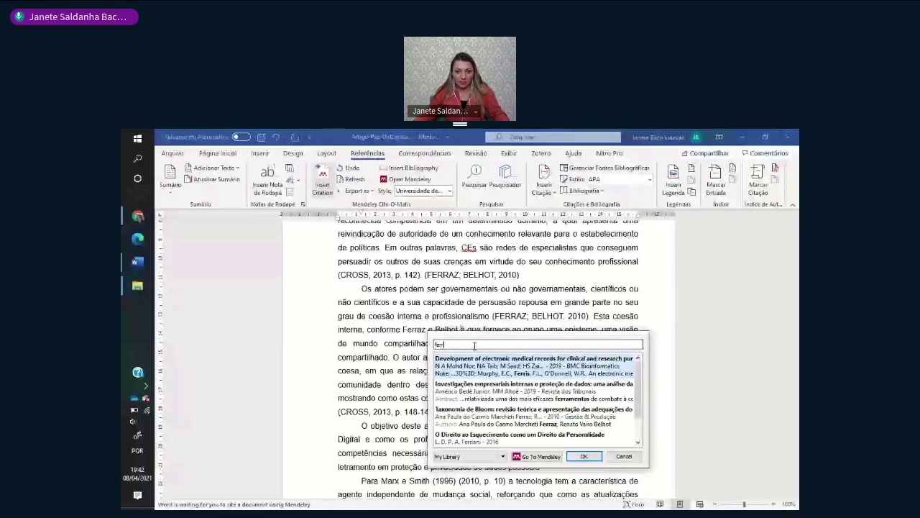
{"action": "key", "text": "Down"}
{"action": "key", "text": "Down"}
{"action": "key", "text": "Return"}
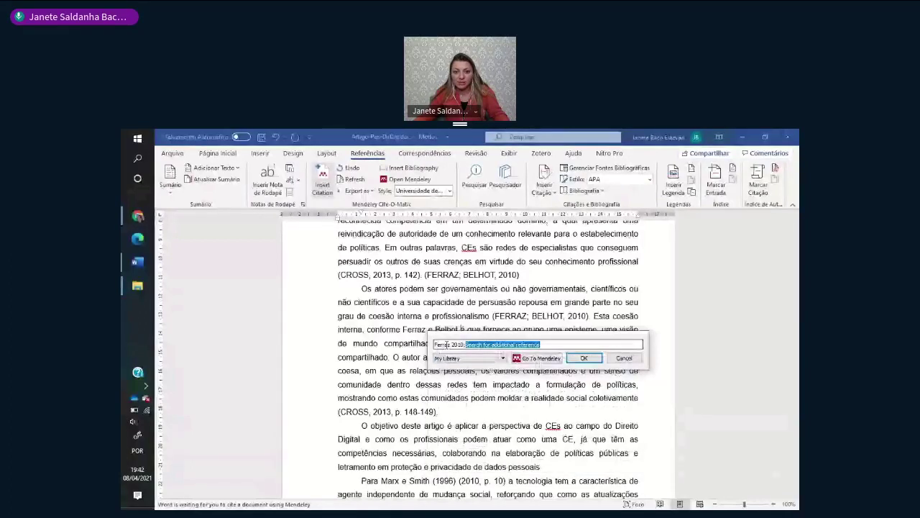
- Set the citation's page locator to 10 with the author suppressed, giving (2010, p. 10)
{"action": "left_click", "coordinate": [447, 345]}
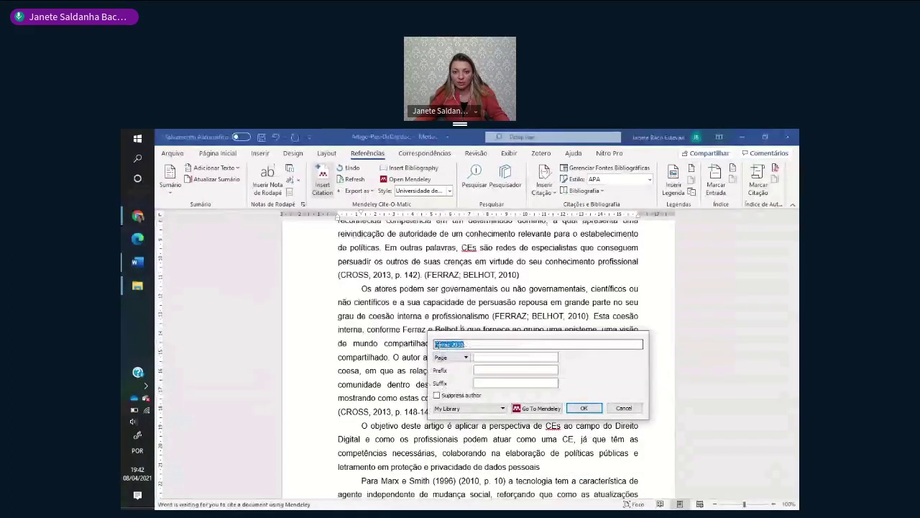
{"action": "left_click", "coordinate": [450, 357]}
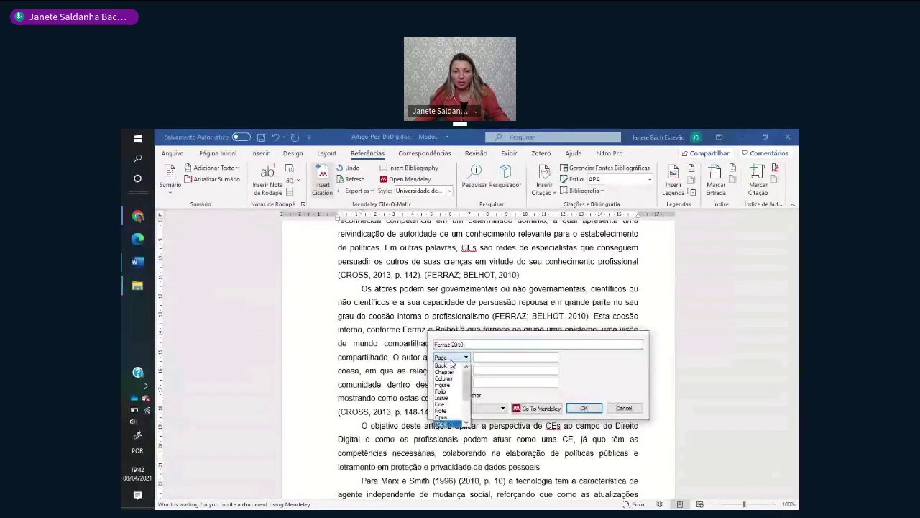
{"action": "left_click", "coordinate": [497, 357]}
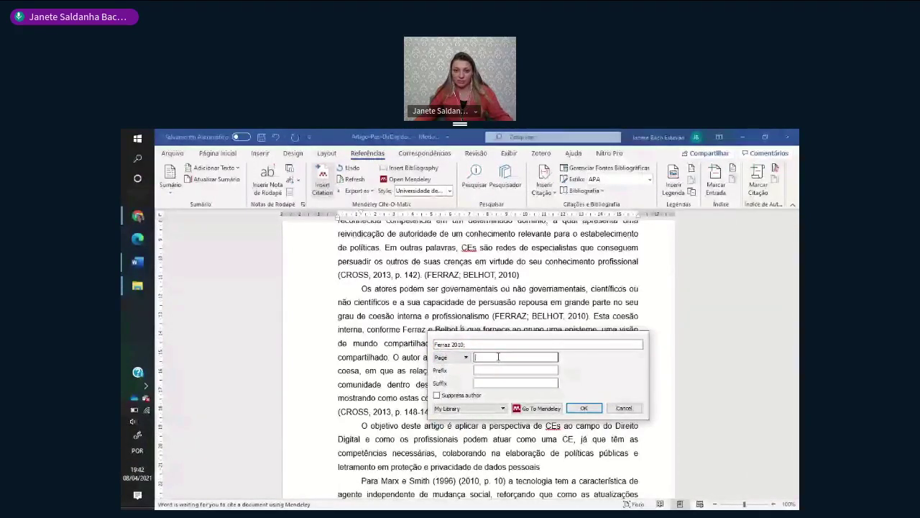
{"action": "type", "text": "10"}
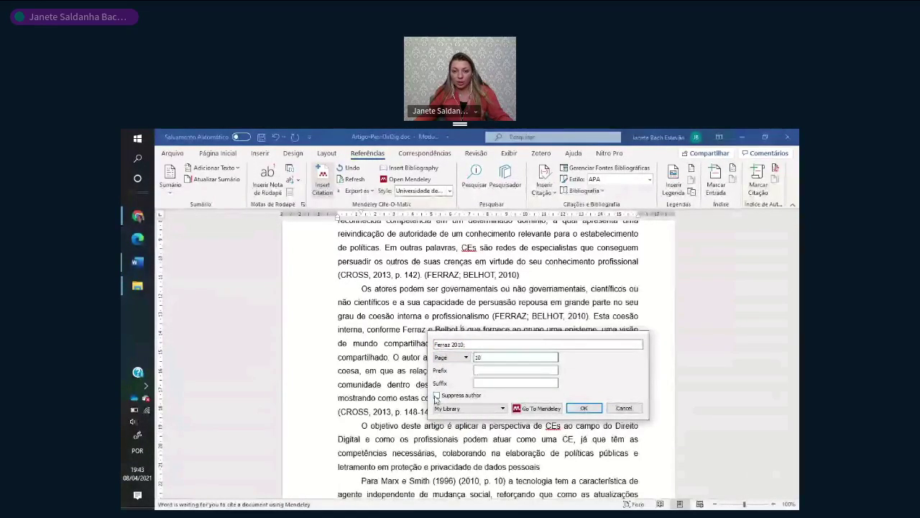
{"action": "left_click", "coordinate": [436, 396]}
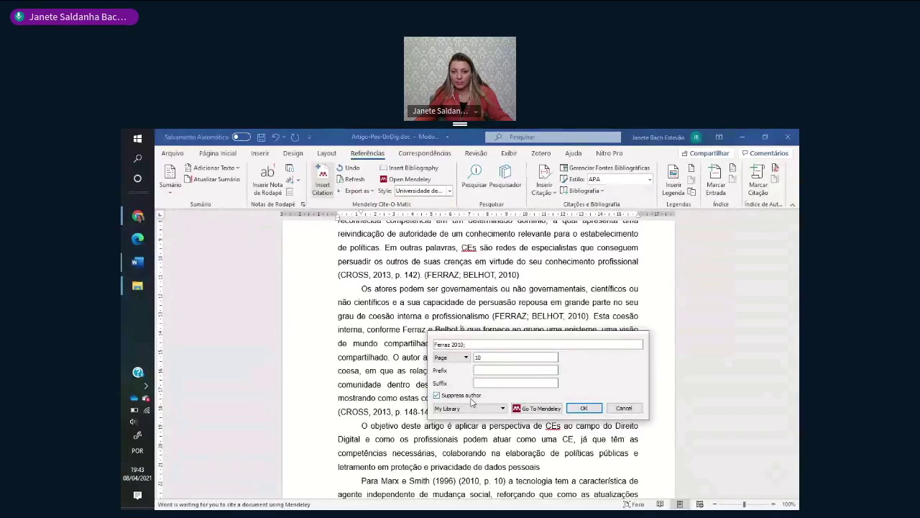
{"action": "left_click", "coordinate": [584, 407]}
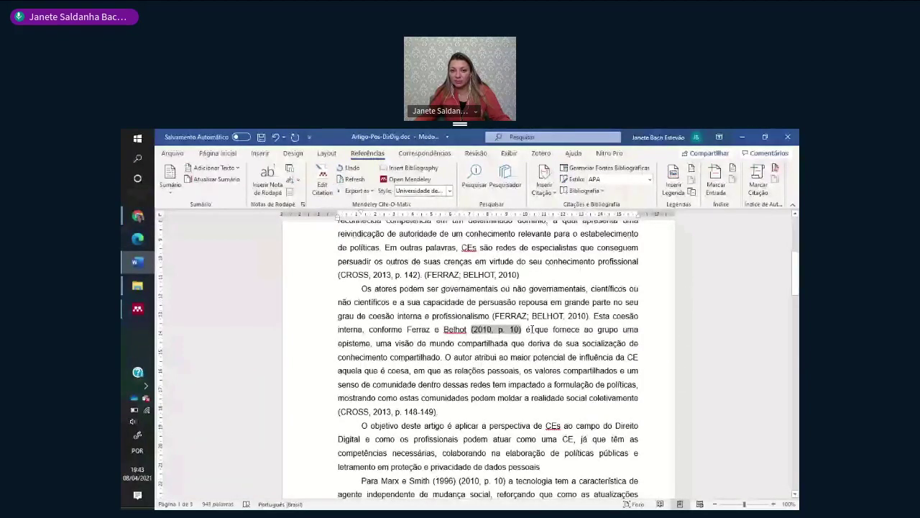
- Check the (FERRAZ; BELHOT, 2010) and (2010, p. 10) citations in the paragraph
{"action": "left_click_drag", "start_coordinate": [407, 329], "coordinate": [468, 329]}
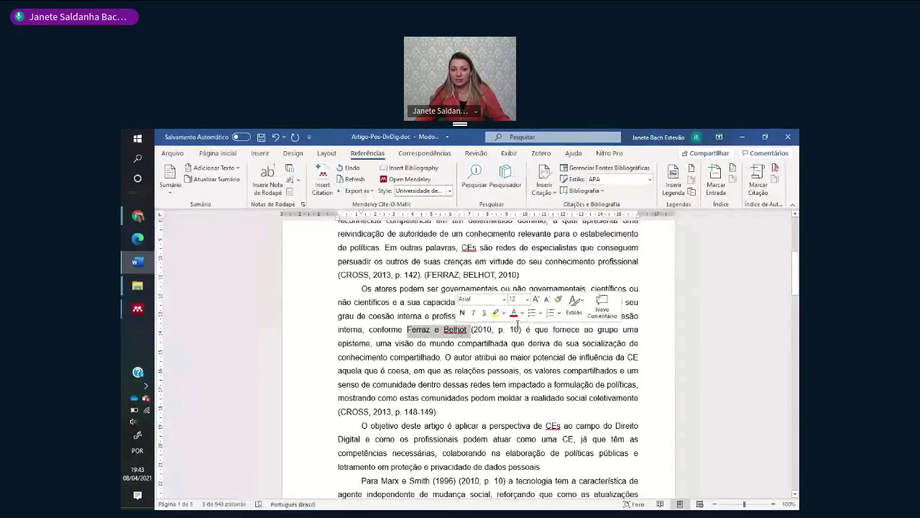
{"action": "left_click", "coordinate": [497, 320]}
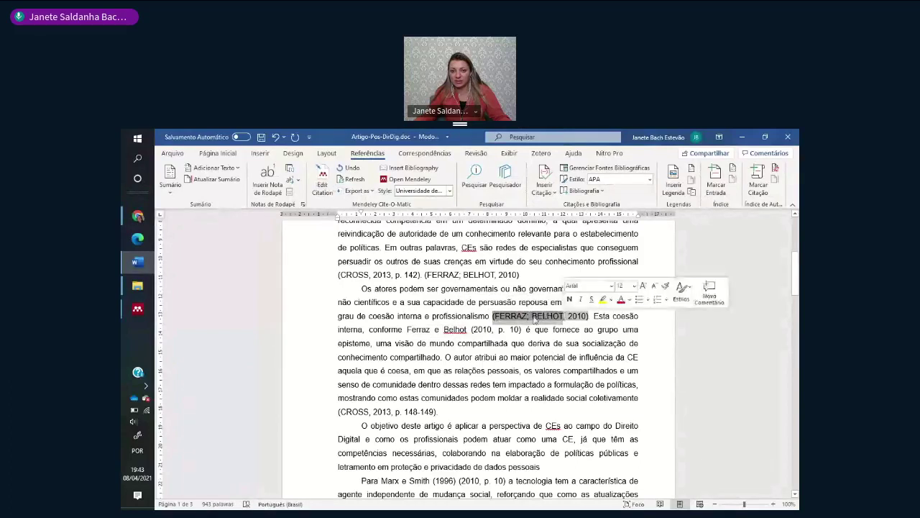
{"action": "left_click", "coordinate": [472, 329]}
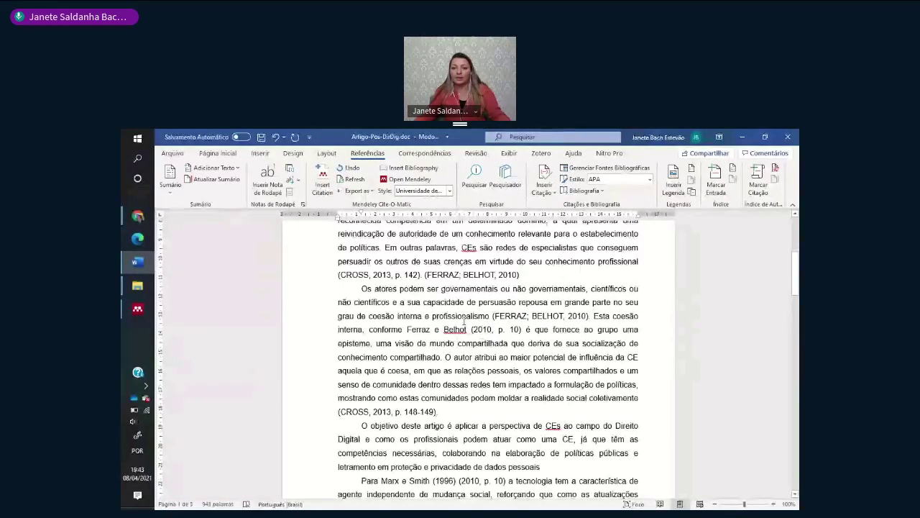
{"action": "left_click", "coordinate": [501, 331]}
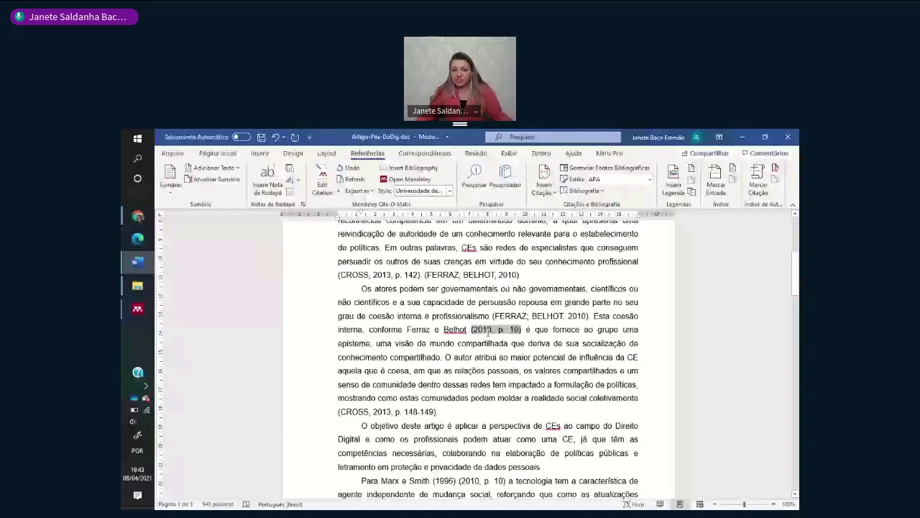
- Select the typed '(CROSS, 2013, p. 148-149).' reference ending the paragraph
{"action": "scroll", "coordinate": [488, 332], "scroll_direction": "down", "scroll_amount": 1}
{"action": "left_click_drag", "start_coordinate": [407, 306], "coordinate": [522, 306]}
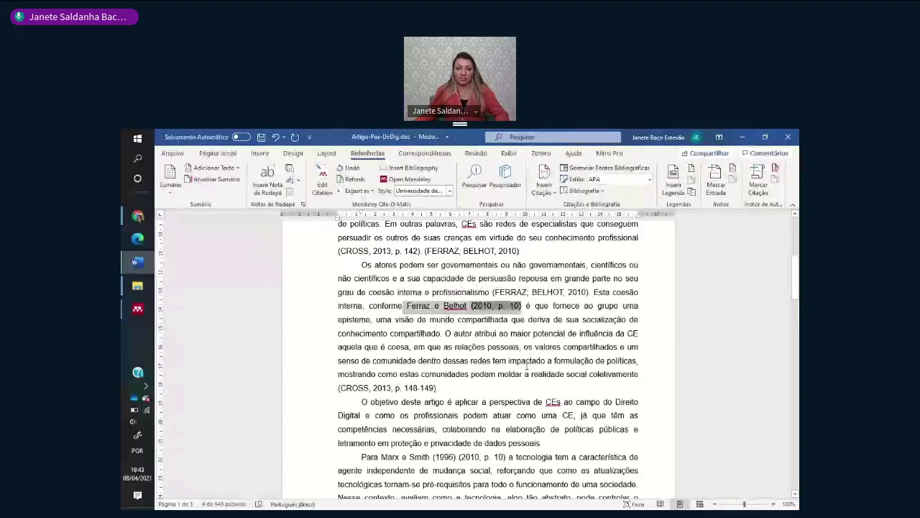
{"action": "left_click_drag", "start_coordinate": [440, 389], "coordinate": [339, 388]}
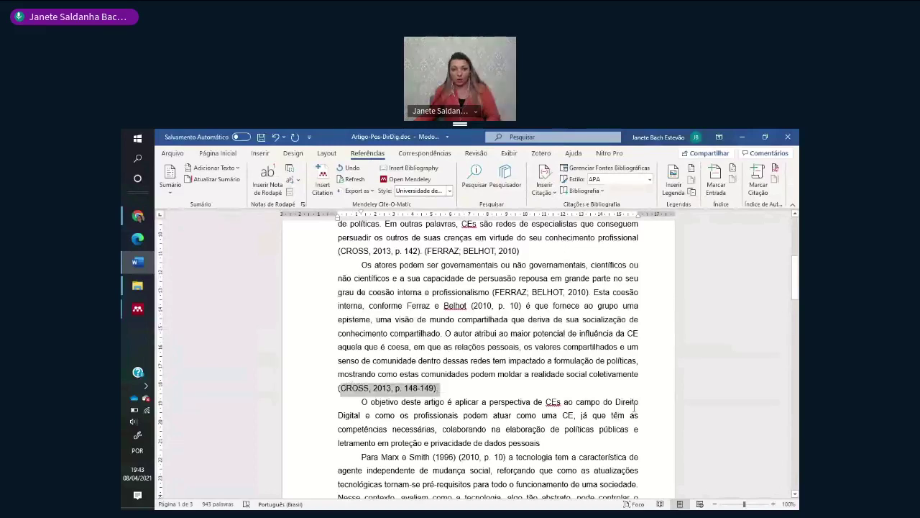
- Delete '(CROSS, 2013, p. 148-149).' and start a Mendeley citation at the paragraph end via Go To Mendeley
{"action": "key", "text": "Delete"}
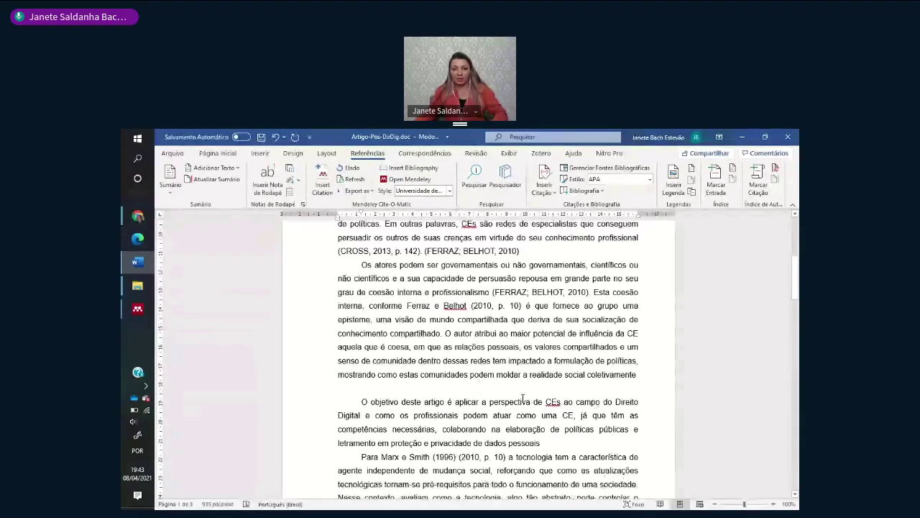
{"action": "left_click", "coordinate": [640, 371]}
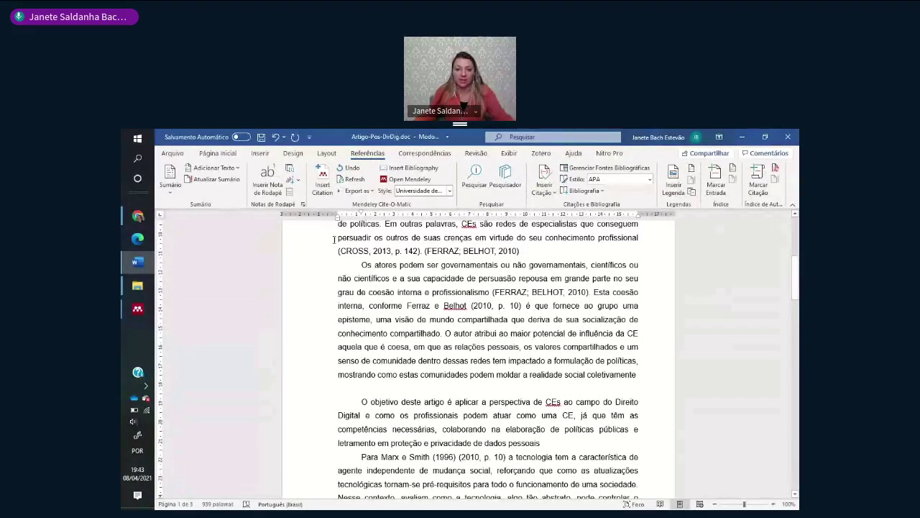
{"action": "left_click", "coordinate": [323, 179]}
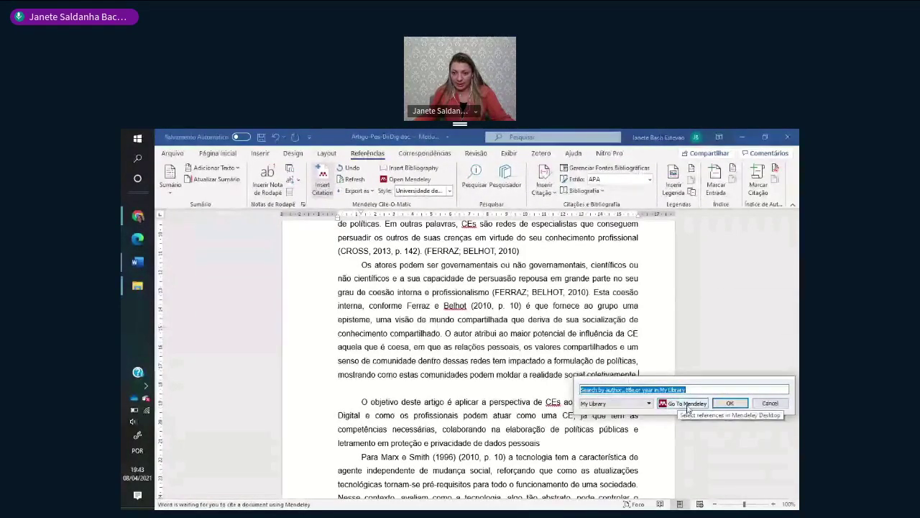
{"action": "left_click", "coordinate": [687, 403]}
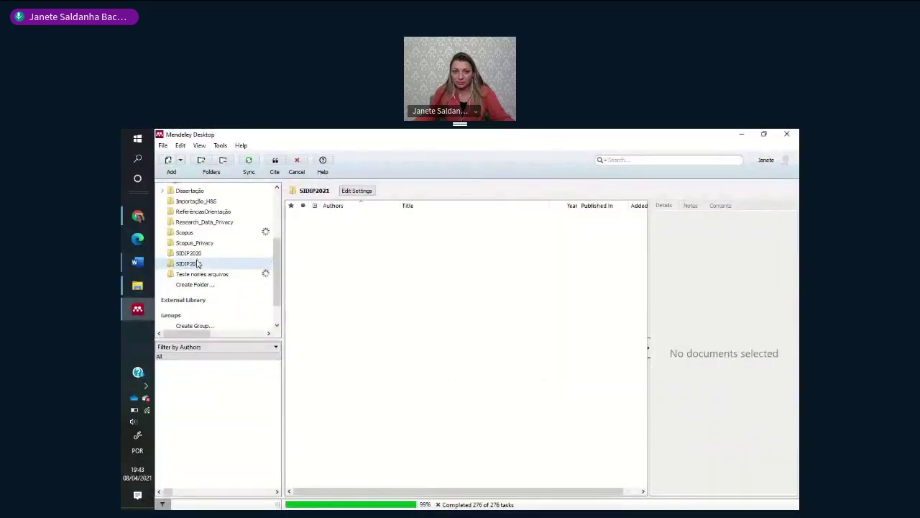
- Open the Importação_H&S folder under Bases de dados > Dissertação
{"action": "scroll", "coordinate": [198, 264], "scroll_direction": "up", "scroll_amount": 3}
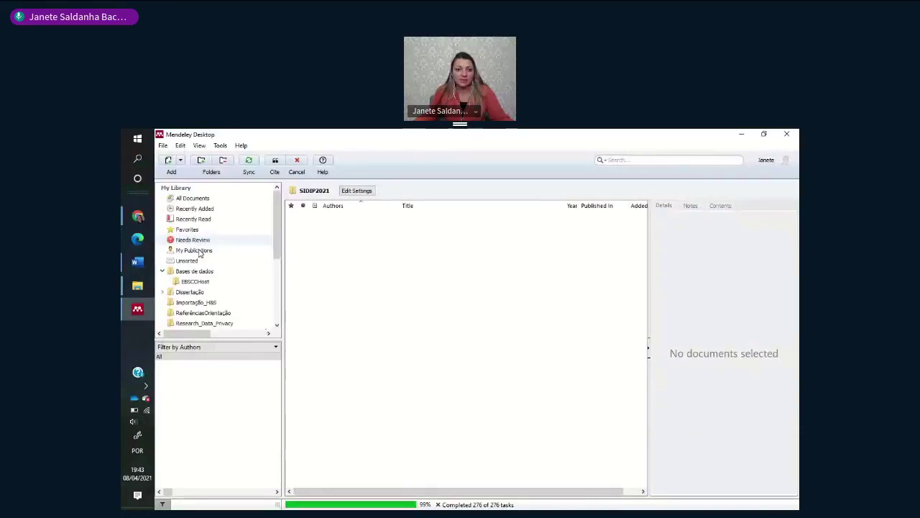
{"action": "left_click", "coordinate": [199, 272]}
{"action": "left_click", "coordinate": [193, 292]}
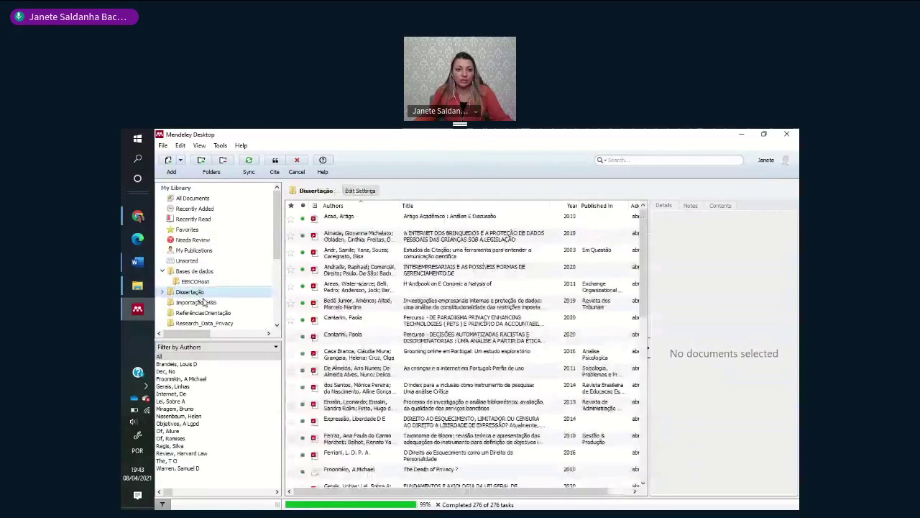
{"action": "left_click", "coordinate": [212, 303]}
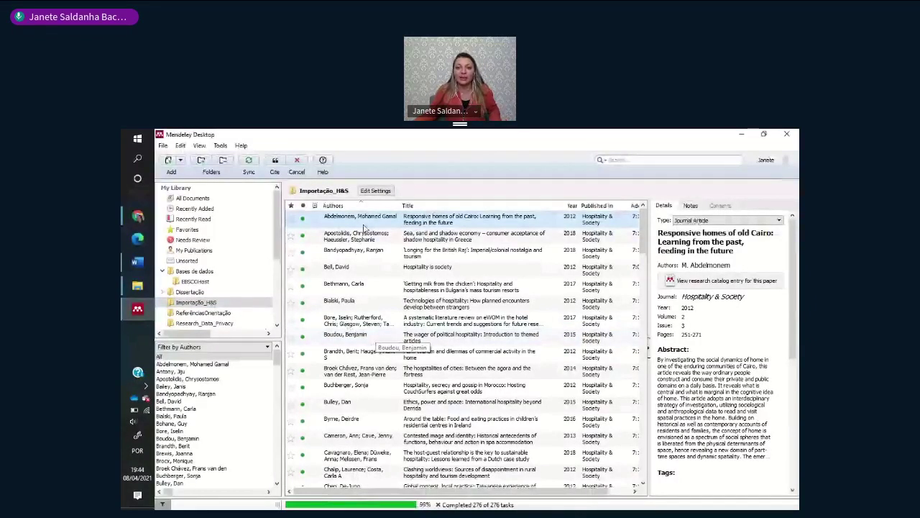
- Select seven articles, from Abdelmonem and Bell through Boudou down to Komter
{"action": "left_click", "coordinate": [360, 272], "text": "ctrl"}
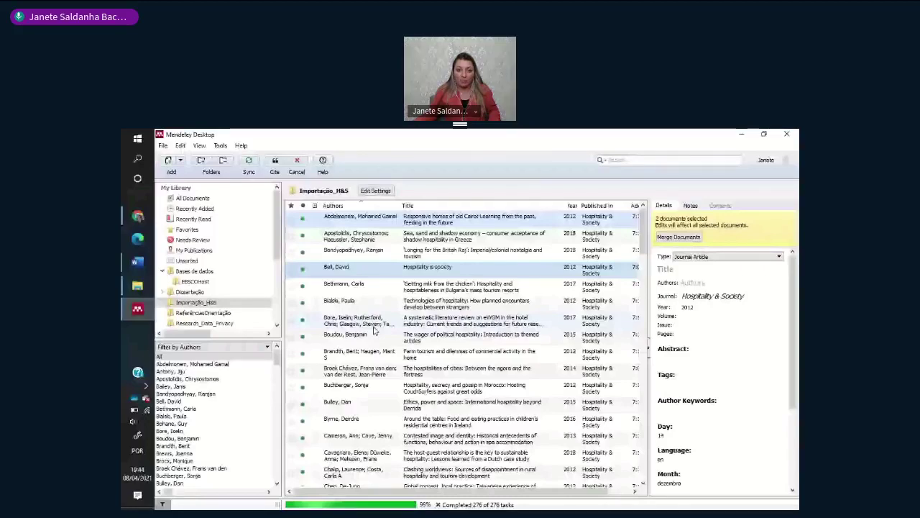
{"action": "left_click", "coordinate": [367, 334], "text": "ctrl"}
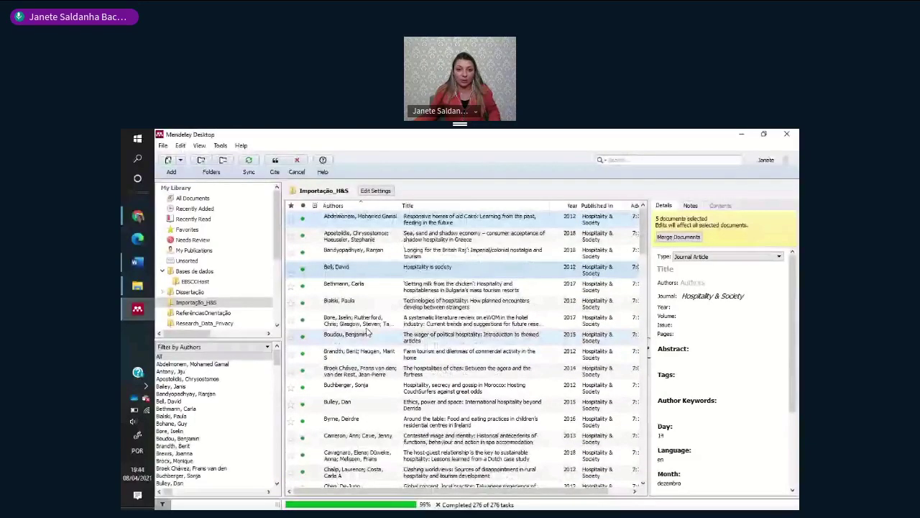
{"action": "scroll", "coordinate": [367, 334], "scroll_direction": "down", "scroll_amount": 5}
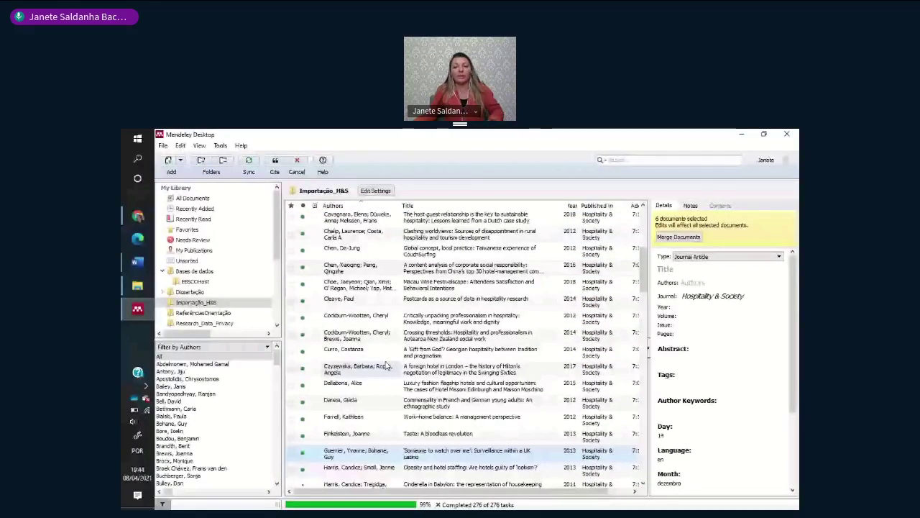
{"action": "scroll", "coordinate": [386, 366], "scroll_direction": "down", "scroll_amount": 5}
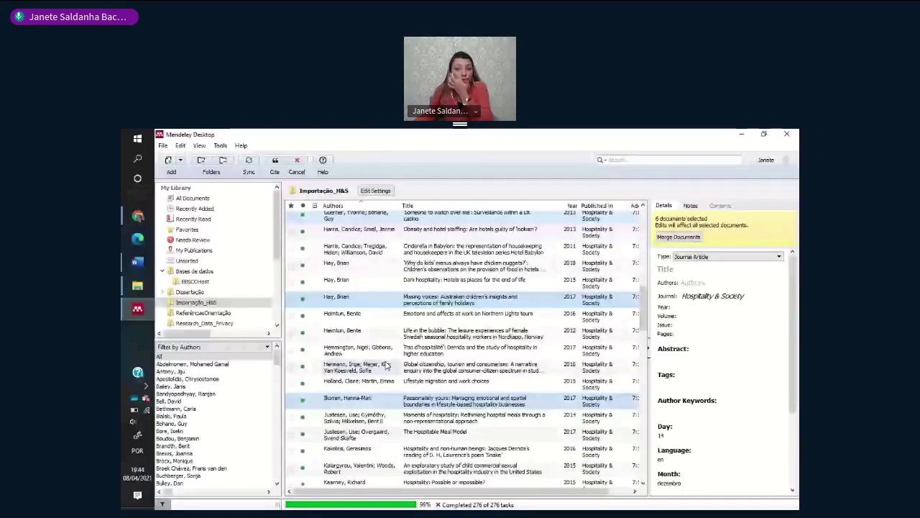
{"action": "scroll", "coordinate": [386, 366], "scroll_direction": "down", "scroll_amount": 5}
{"action": "left_click", "coordinate": [441, 332], "text": "ctrl"}
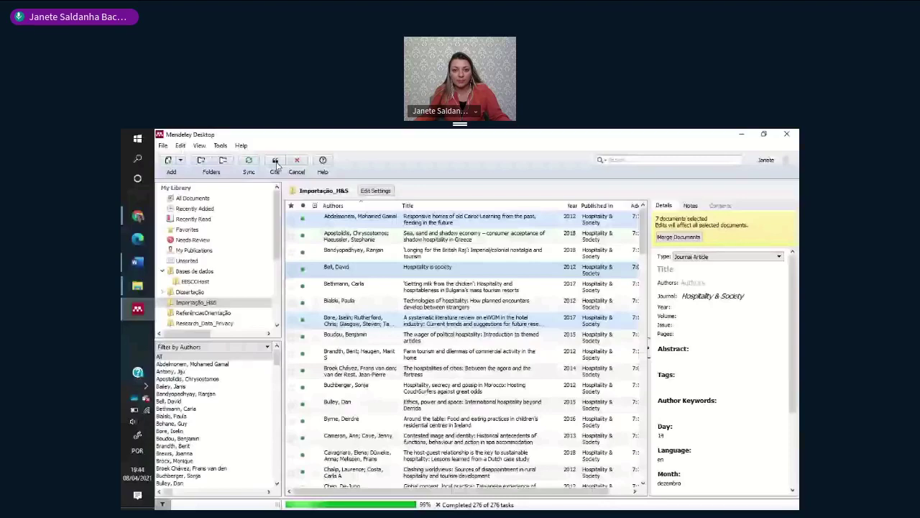
- Send the seven selected references to Word as one citation after 'coletivamente', then return to Mendeley
{"action": "left_click", "coordinate": [276, 164]}
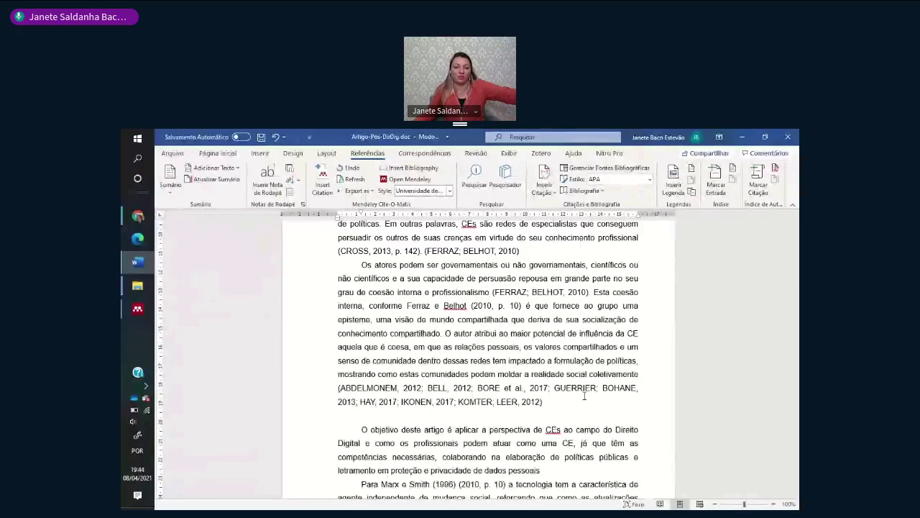
{"action": "left_click", "coordinate": [563, 396]}
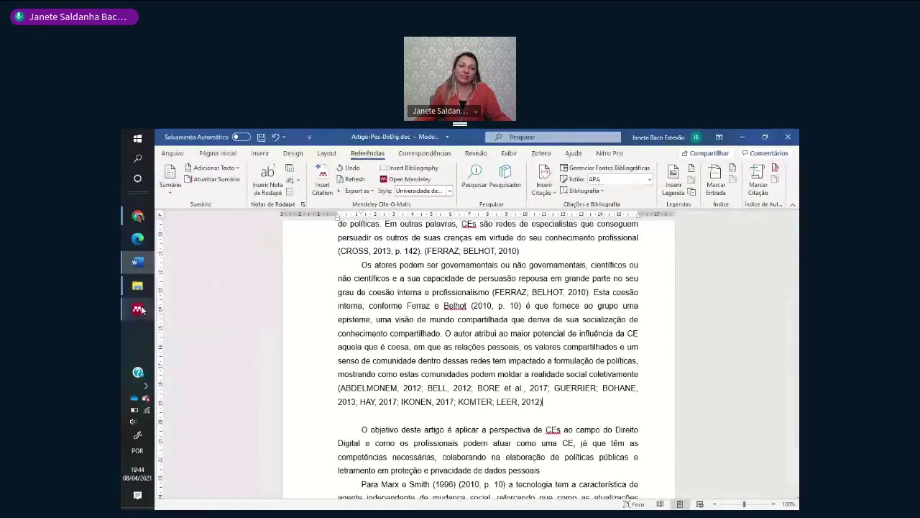
{"action": "left_click", "coordinate": [140, 309]}
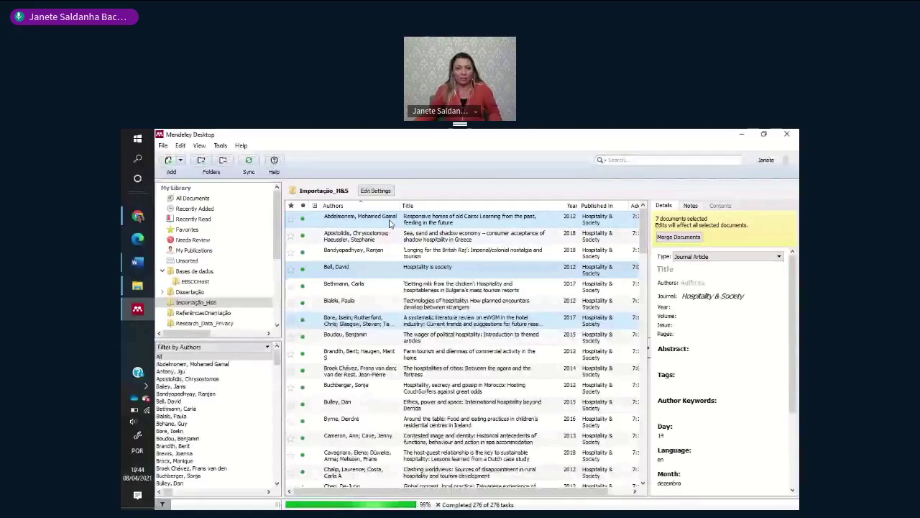
- Delete the seven-work citation group after 'coletivamente' in Word and go back to Mendeley Desktop
{"action": "left_click", "coordinate": [360, 267]}
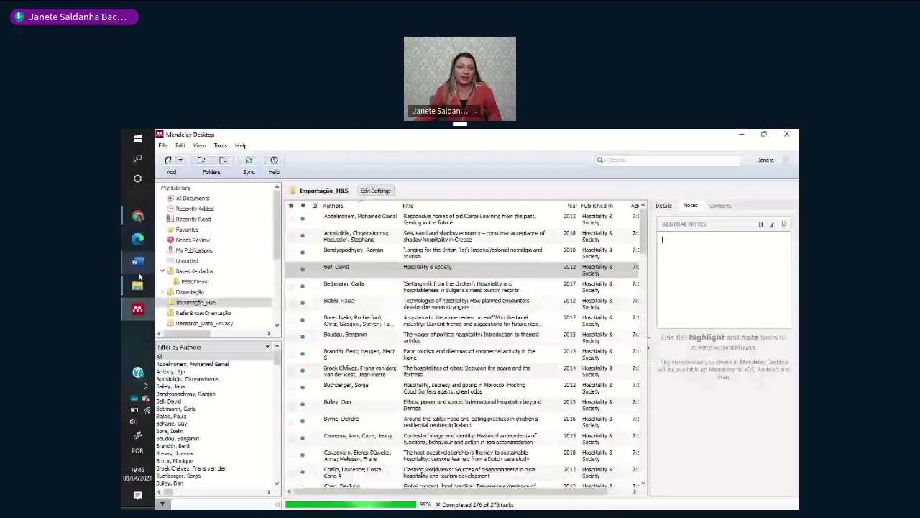
{"action": "left_click", "coordinate": [137, 262]}
{"action": "left_click", "coordinate": [422, 390]}
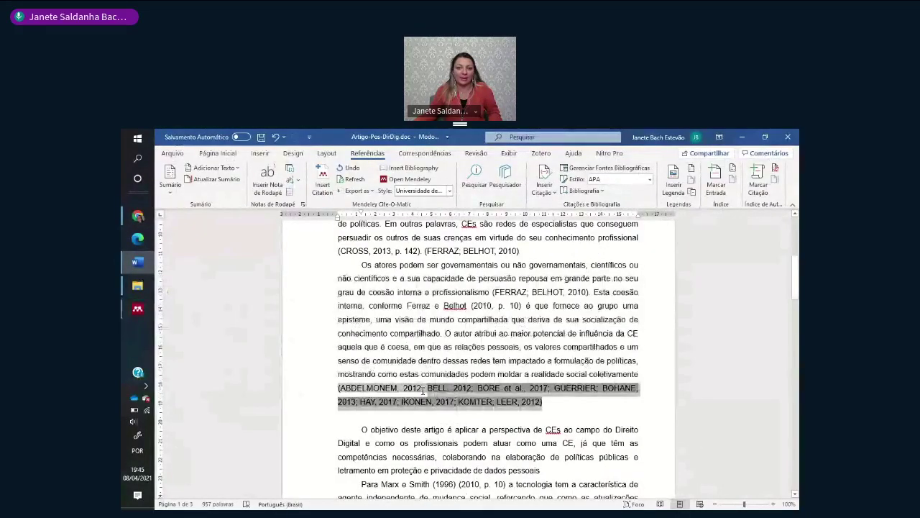
{"action": "left_click_drag", "start_coordinate": [422, 390], "coordinate": [542, 402]}
{"action": "key", "text": "Delete"}
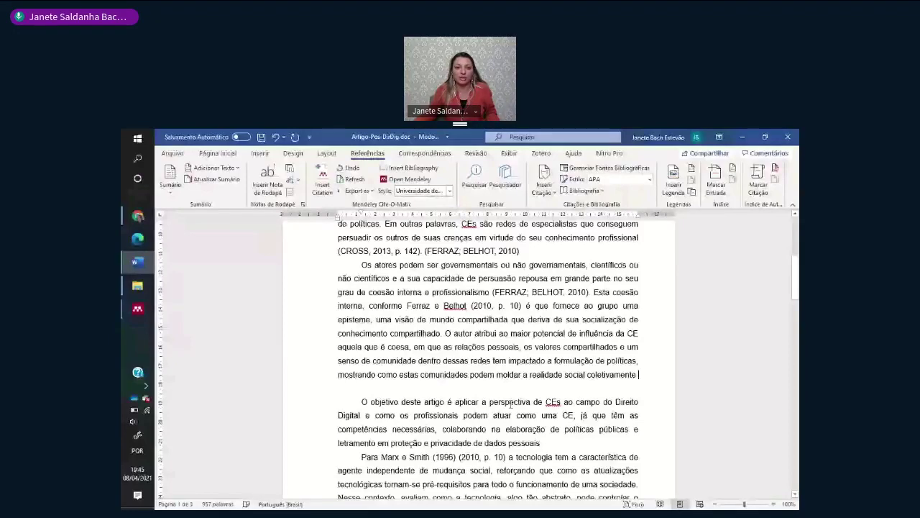
{"action": "key", "text": "alt+Tab"}
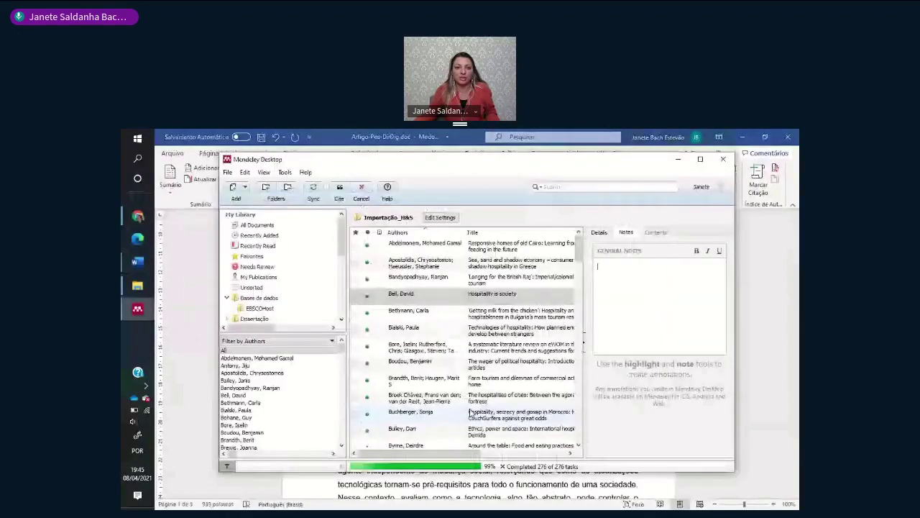
{"action": "left_click", "coordinate": [536, 187]}
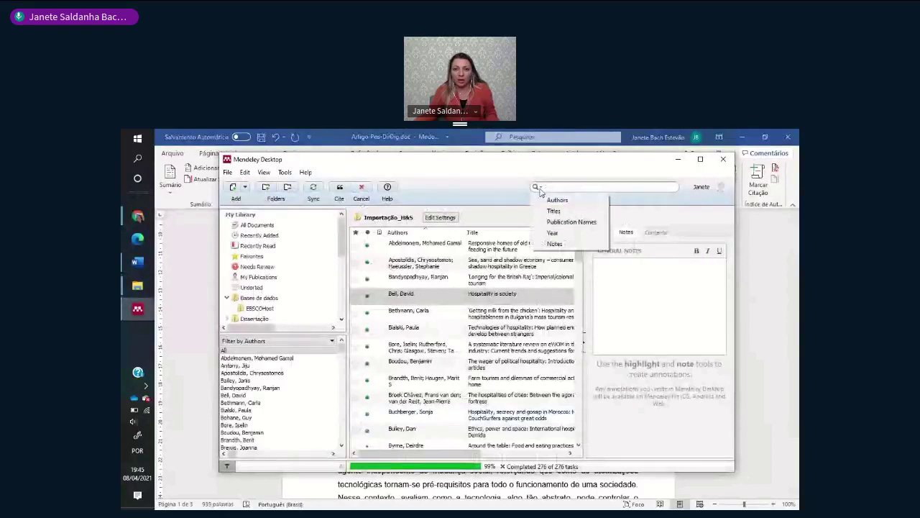
{"action": "left_click", "coordinate": [555, 244]}
{"action": "type", "text": "Bibliografia SIDIP 2021"}
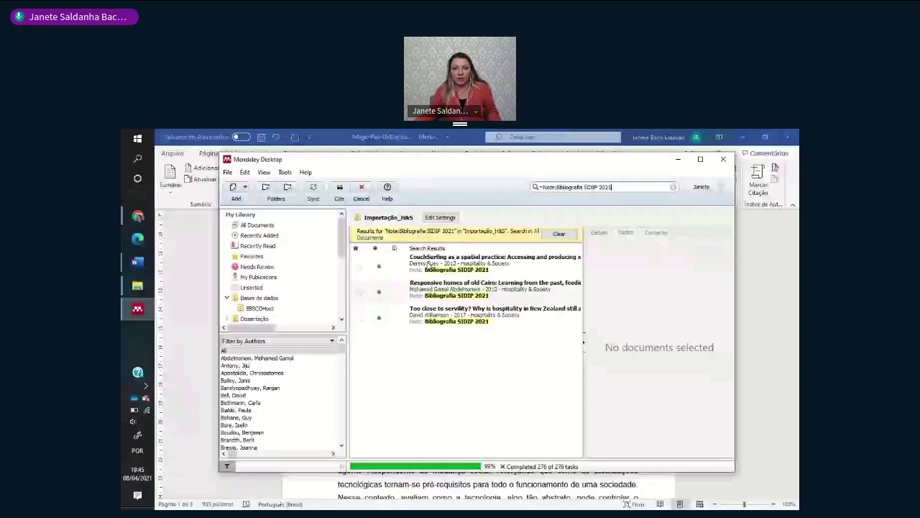
{"action": "left_click", "coordinate": [428, 265]}
{"action": "key", "text": "ctrl+a"}
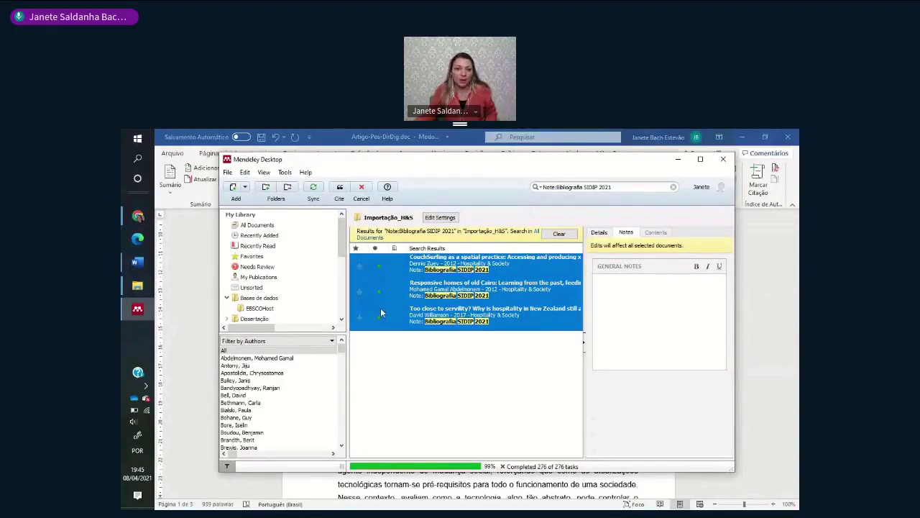
{"action": "left_click", "coordinate": [569, 235]}
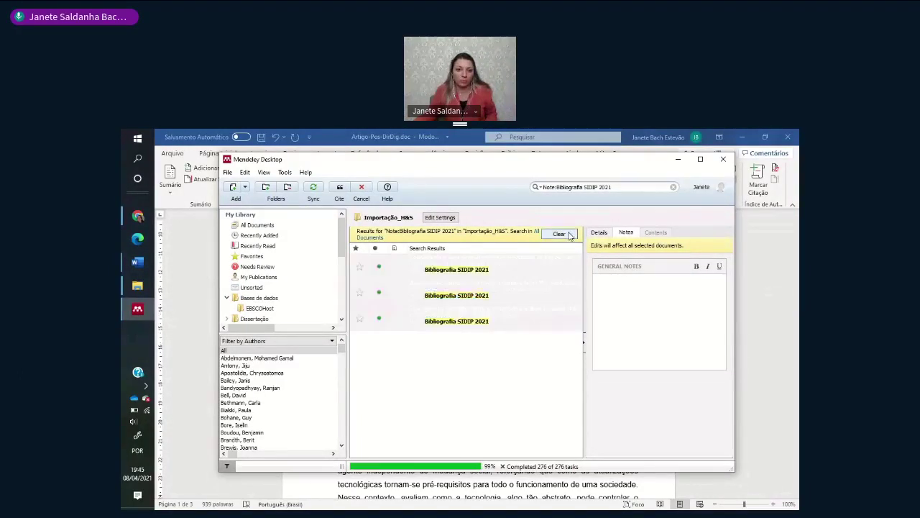
{"action": "scroll", "coordinate": [266, 310], "scroll_direction": "down", "scroll_amount": 2}
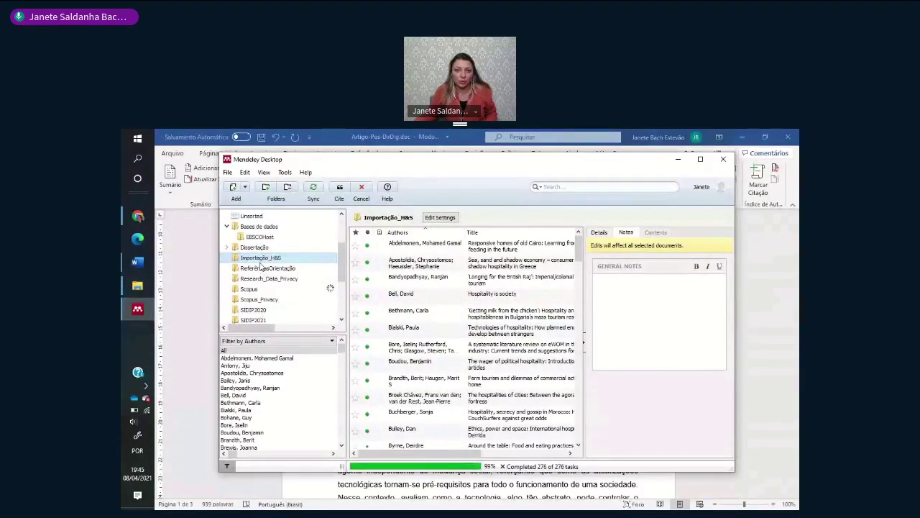
- Search the Notes field of All Documents for 'Bibliografia SIDIP 2021'
{"action": "left_click", "coordinate": [536, 186]}
{"action": "left_click", "coordinate": [537, 187]}
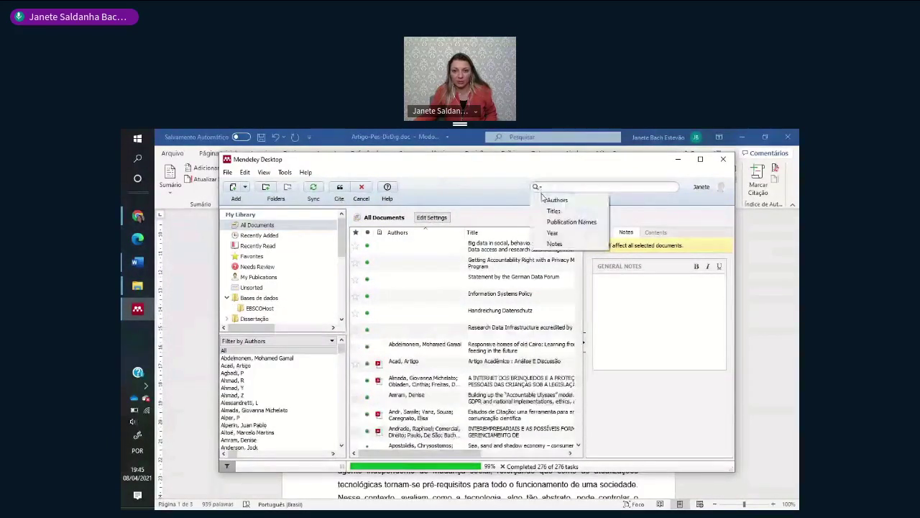
{"action": "left_click", "coordinate": [554, 243]}
{"action": "type", "text": "Bibliografia SIDIP 2021"}
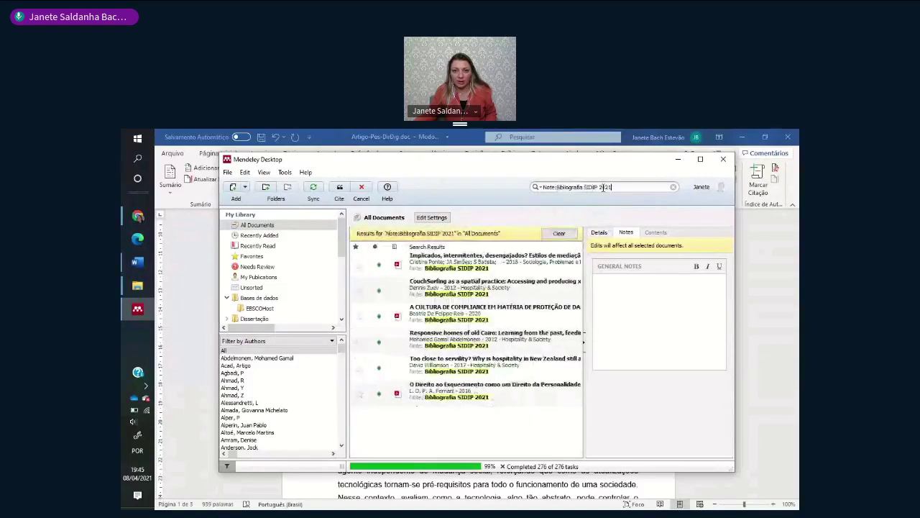
- Select all six matching documents and send them as a citation to Word
{"action": "left_click", "coordinate": [505, 263]}
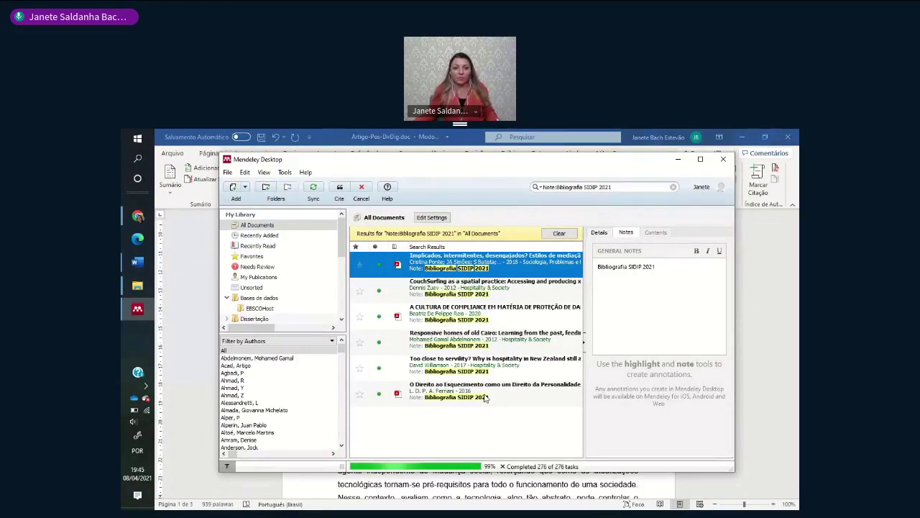
{"action": "key", "text": "ctrl+a"}
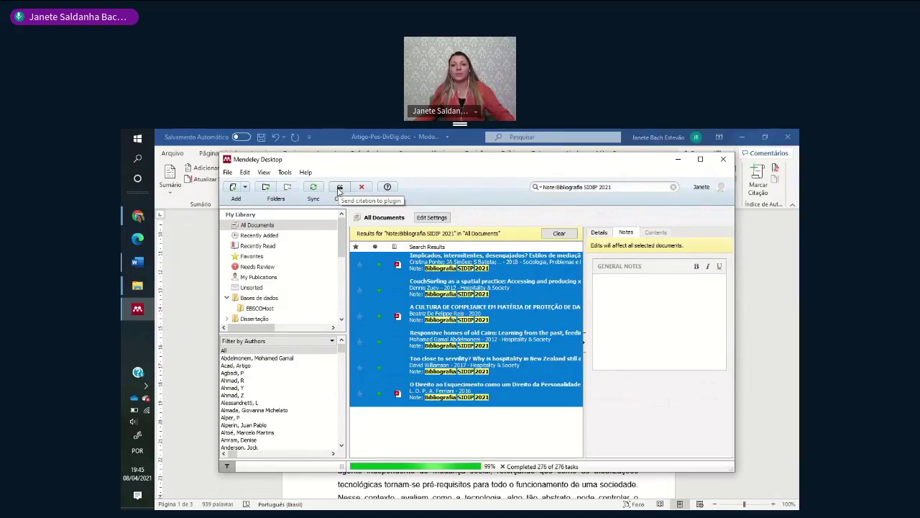
{"action": "left_click", "coordinate": [339, 188]}
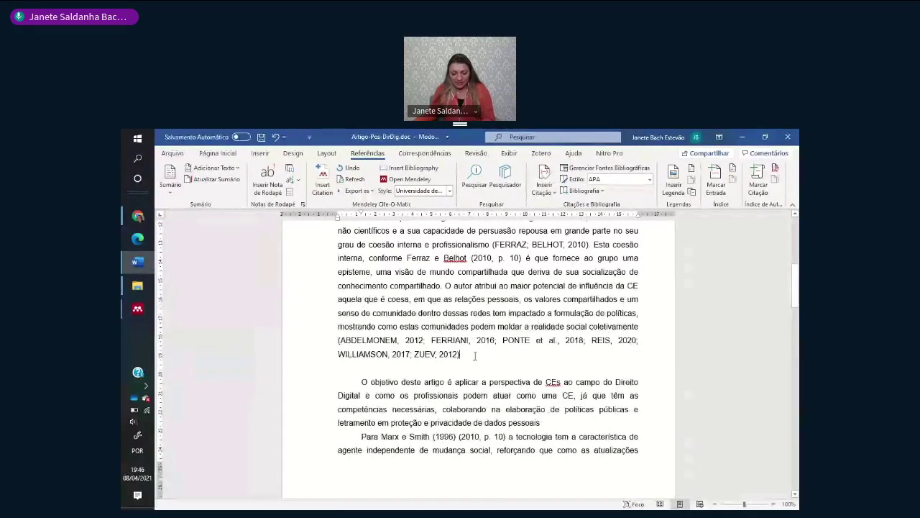
- Delete the empty line after the citation and insert the Mendeley bibliography on a new line under Referências:
{"action": "key", "text": "Delete"}
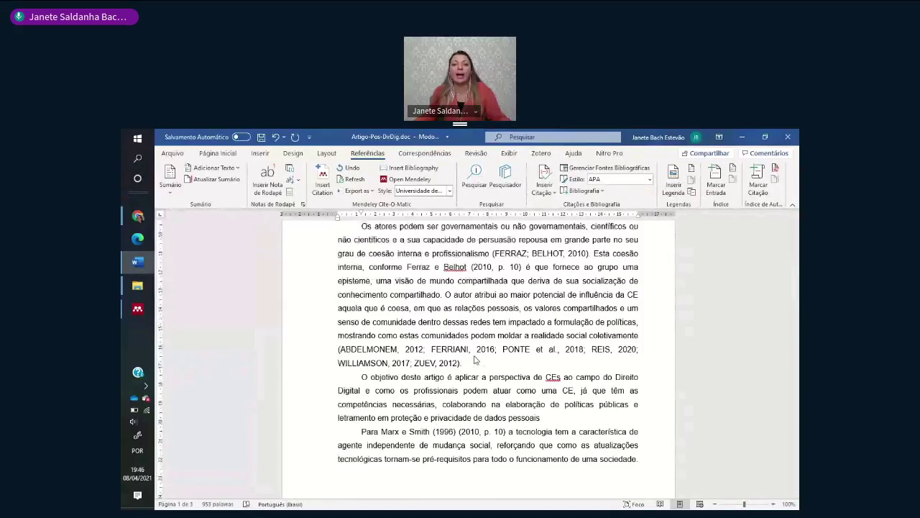
{"action": "scroll", "coordinate": [474, 360], "scroll_direction": "down", "scroll_amount": 20}
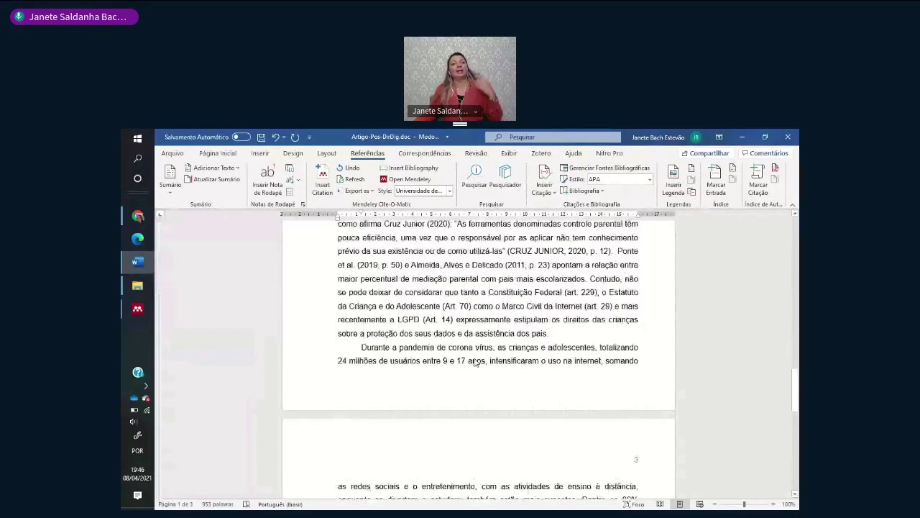
{"action": "left_click", "coordinate": [381, 359]}
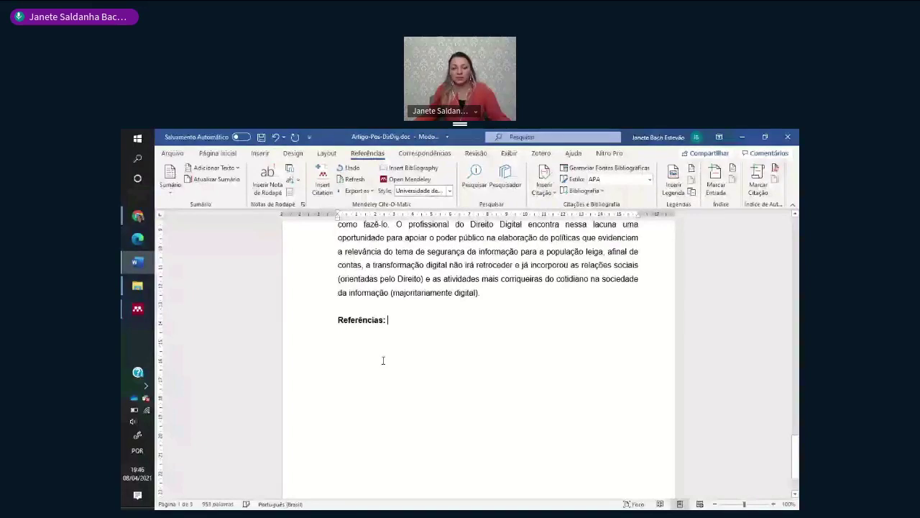
{"action": "key", "text": "Return"}
{"action": "key", "text": "Return"}
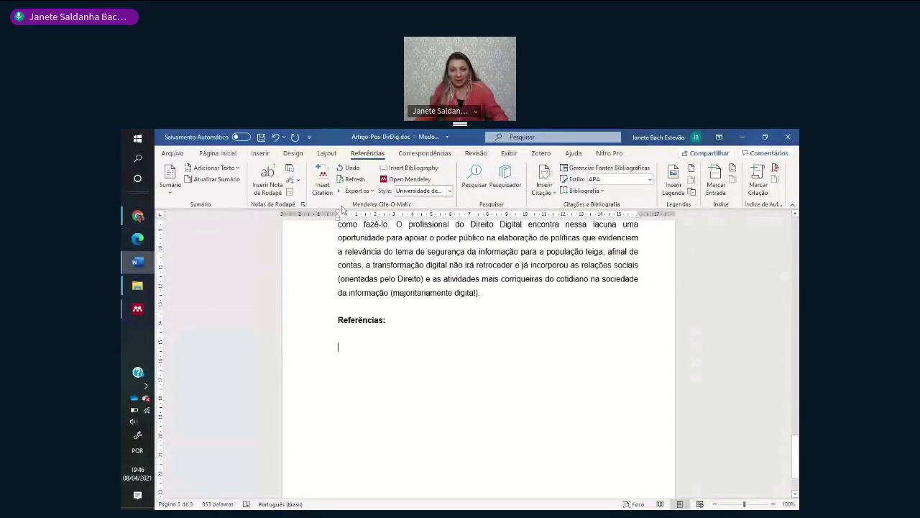
{"action": "left_click", "coordinate": [410, 170]}
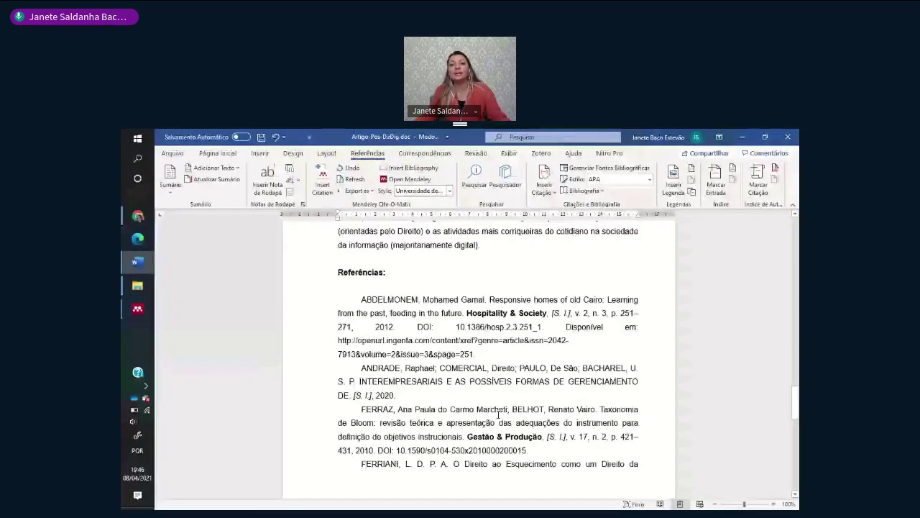
- Apply the Universidade de São Paulo ECA ABNT (Portuguese - Brasil) style and review the updated references
{"action": "left_click", "coordinate": [420, 190]}
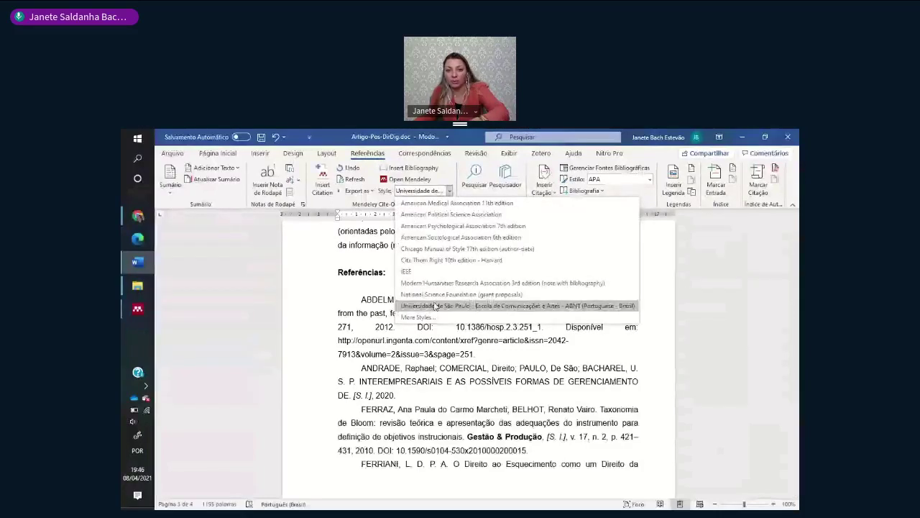
{"action": "left_click", "coordinate": [435, 306]}
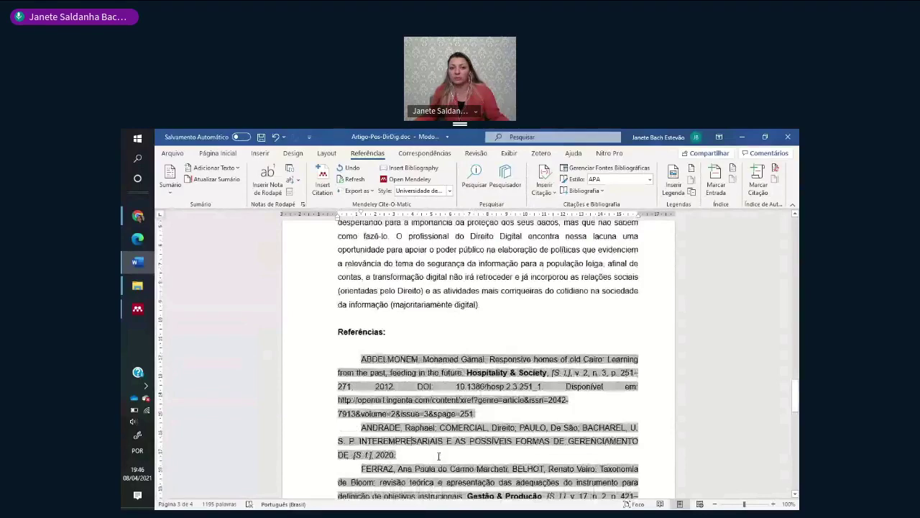
{"action": "scroll", "coordinate": [475, 446], "scroll_direction": "down", "scroll_amount": 5}
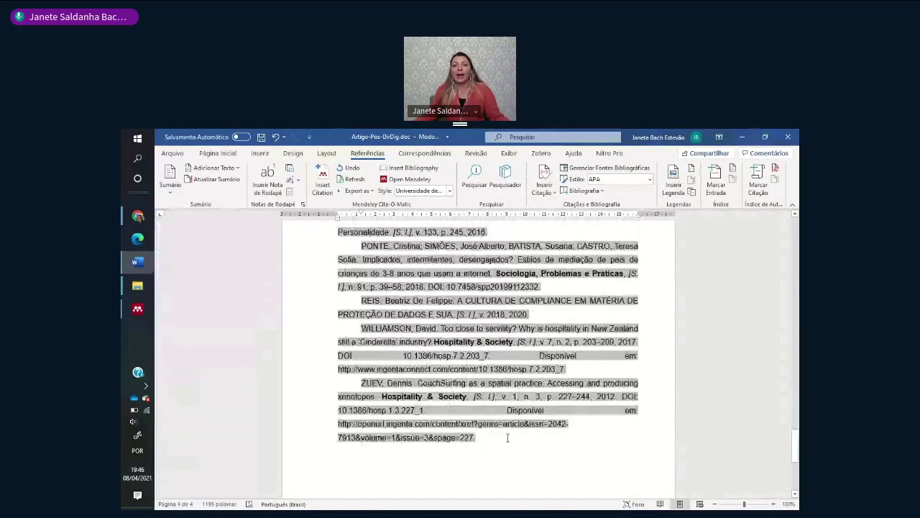
{"action": "scroll", "coordinate": [507, 438], "scroll_direction": "up", "scroll_amount": 2}
{"action": "scroll", "coordinate": [524, 440], "scroll_direction": "up", "scroll_amount": 4}
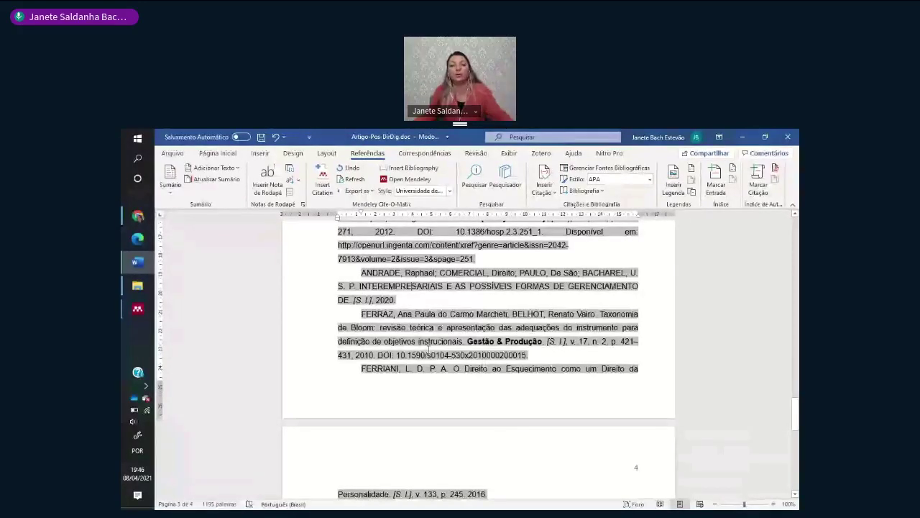
{"action": "scroll", "coordinate": [422, 336], "scroll_direction": "up", "scroll_amount": 2}
{"action": "scroll", "coordinate": [351, 316], "scroll_direction": "up", "scroll_amount": 1}
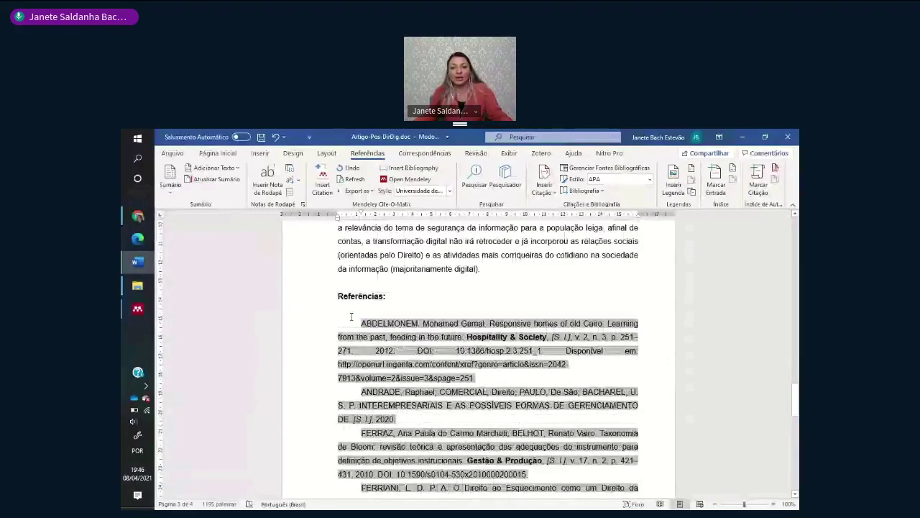
{"action": "scroll", "coordinate": [351, 317], "scroll_direction": "down", "scroll_amount": 10}
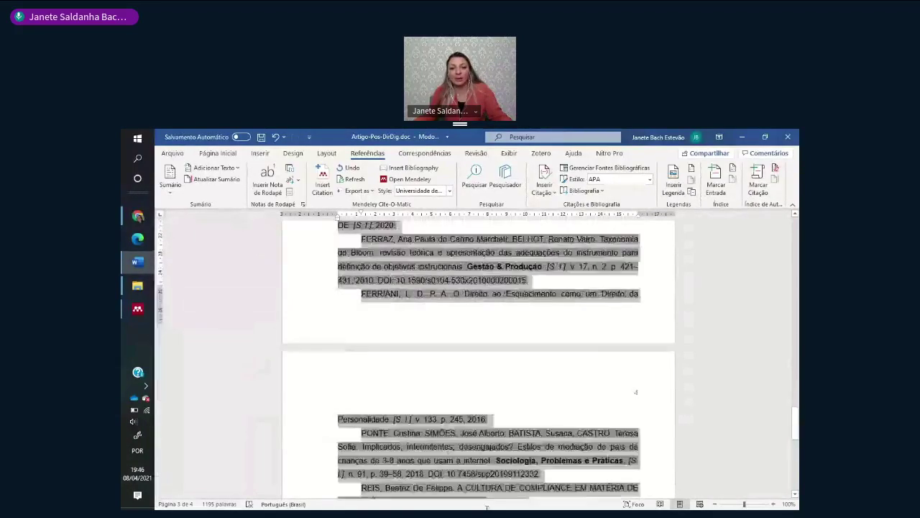
{"action": "scroll", "coordinate": [514, 438], "scroll_direction": "down", "scroll_amount": 1}
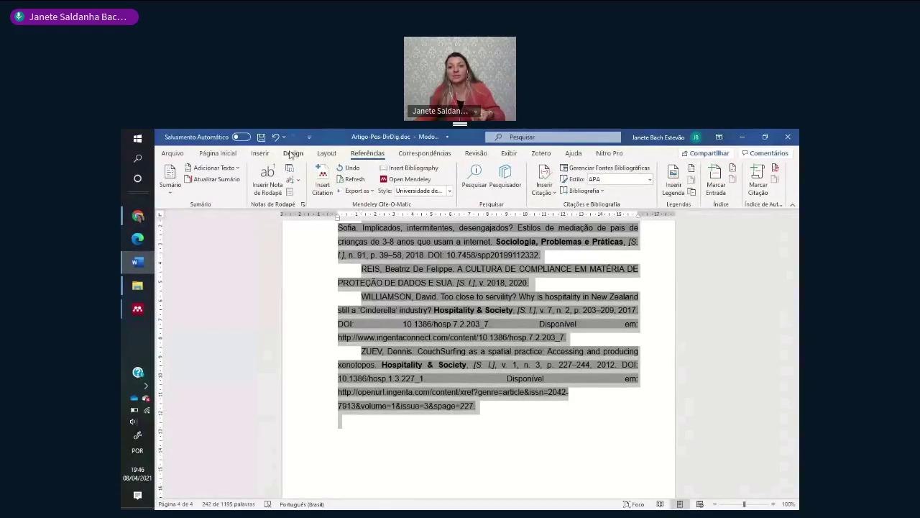
- Left-align the reference list
{"action": "left_click", "coordinate": [218, 153]}
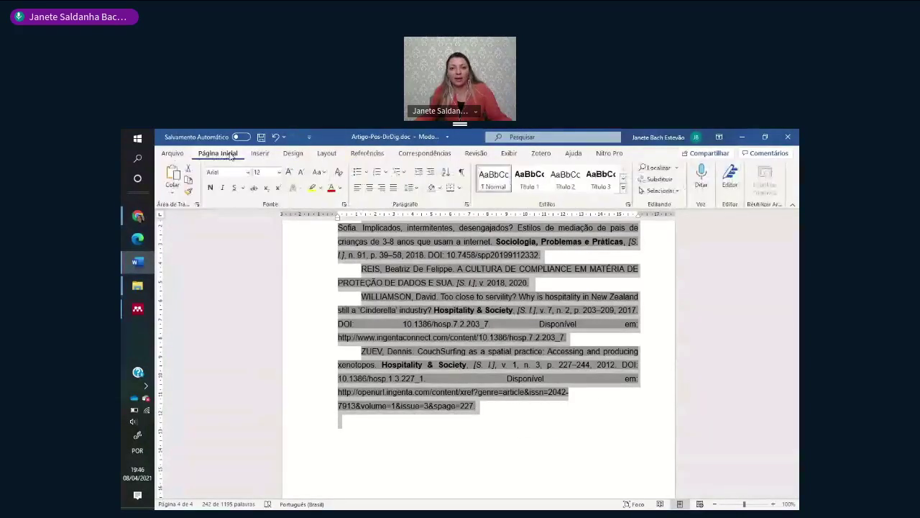
{"action": "left_click", "coordinate": [358, 187]}
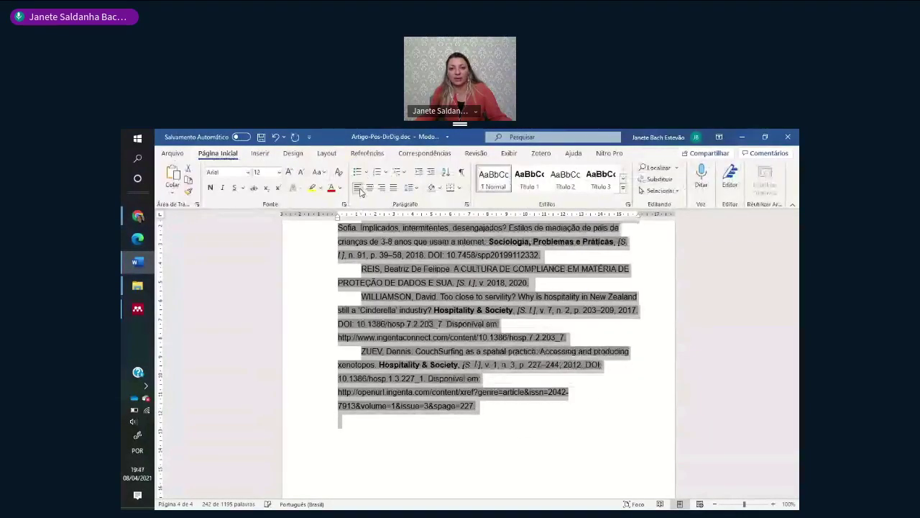
{"action": "left_click", "coordinate": [496, 433]}
- Select the references from ABDELMONEM to ZUEV and make them single-spaced with Ctrl+1
{"action": "scroll", "coordinate": [496, 434], "scroll_direction": "up", "scroll_amount": 6}
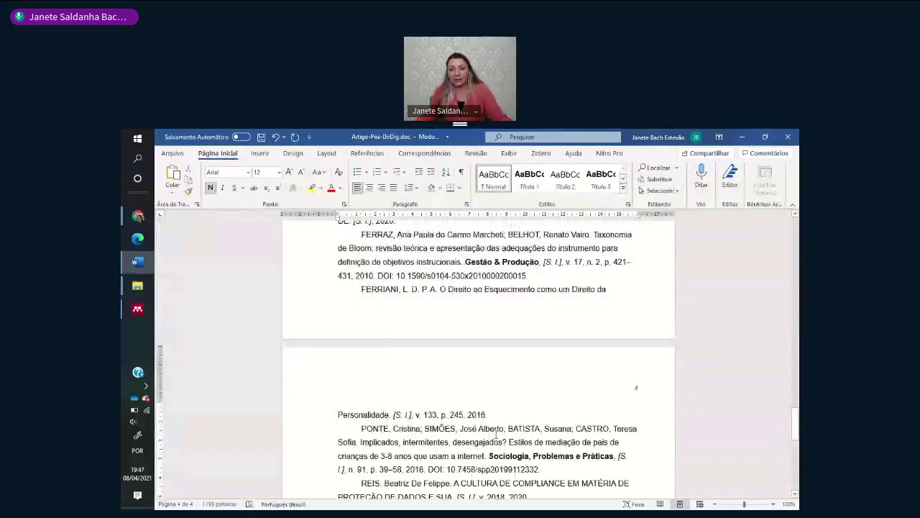
{"action": "scroll", "coordinate": [496, 433], "scroll_direction": "up", "scroll_amount": 5}
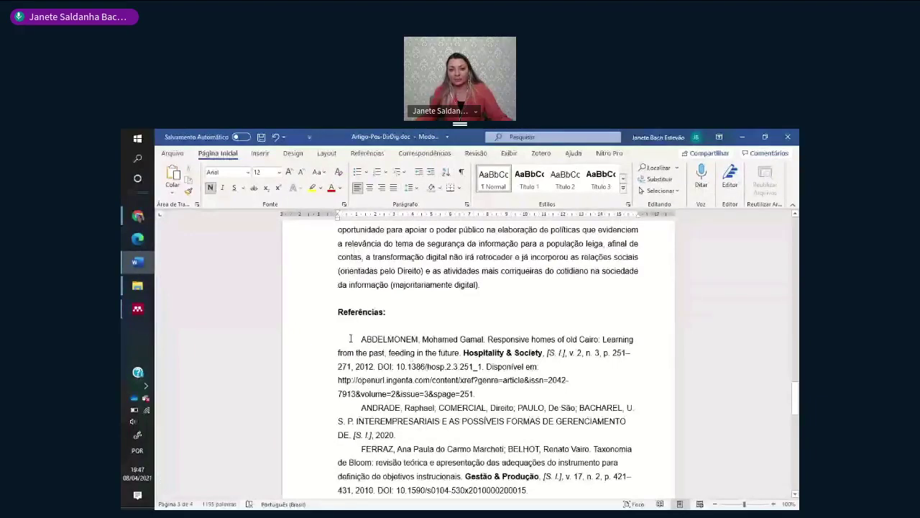
{"action": "left_click_drag", "start_coordinate": [360, 336], "coordinate": [418, 507]}
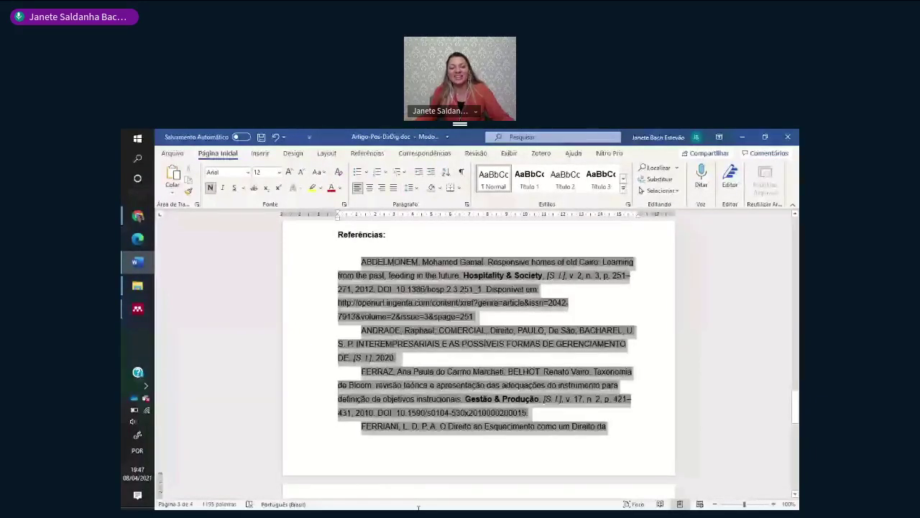
{"action": "left_click_drag", "start_coordinate": [418, 506], "coordinate": [424, 507]}
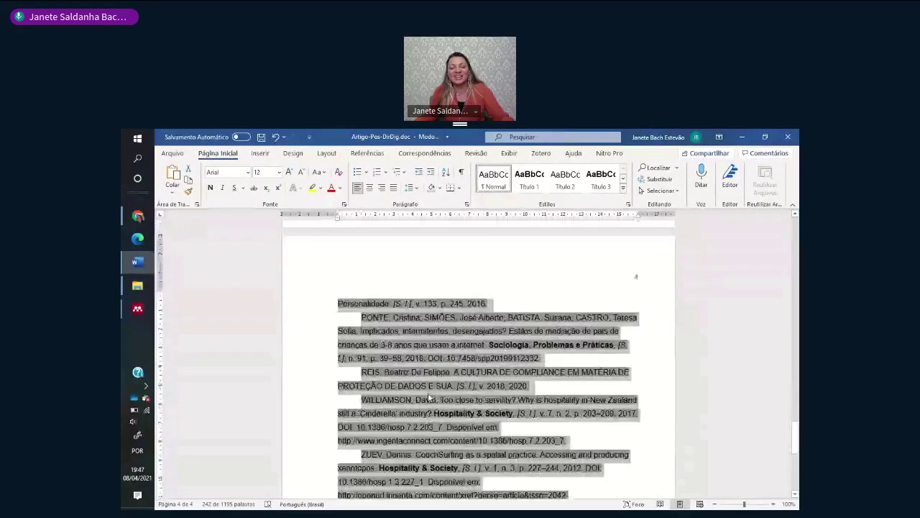
{"action": "scroll", "coordinate": [343, 367], "scroll_direction": "up", "scroll_amount": 1}
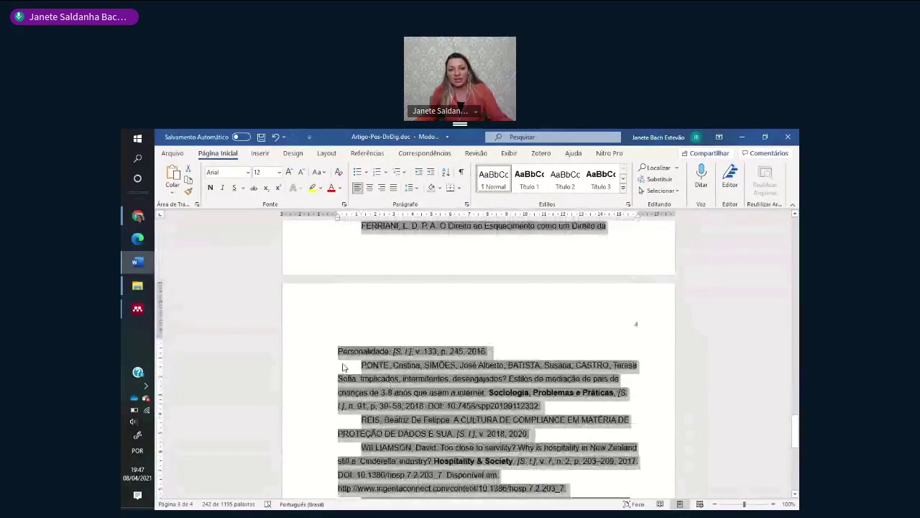
{"action": "scroll", "coordinate": [343, 368], "scroll_direction": "down", "scroll_amount": 2}
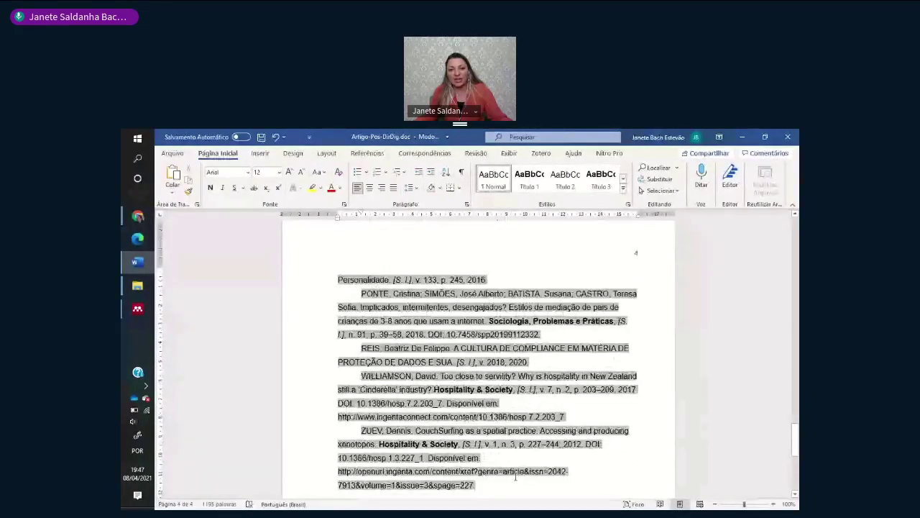
{"action": "scroll", "coordinate": [515, 476], "scroll_direction": "down", "scroll_amount": 1}
{"action": "scroll", "coordinate": [292, 194], "scroll_direction": "up", "scroll_amount": 10}
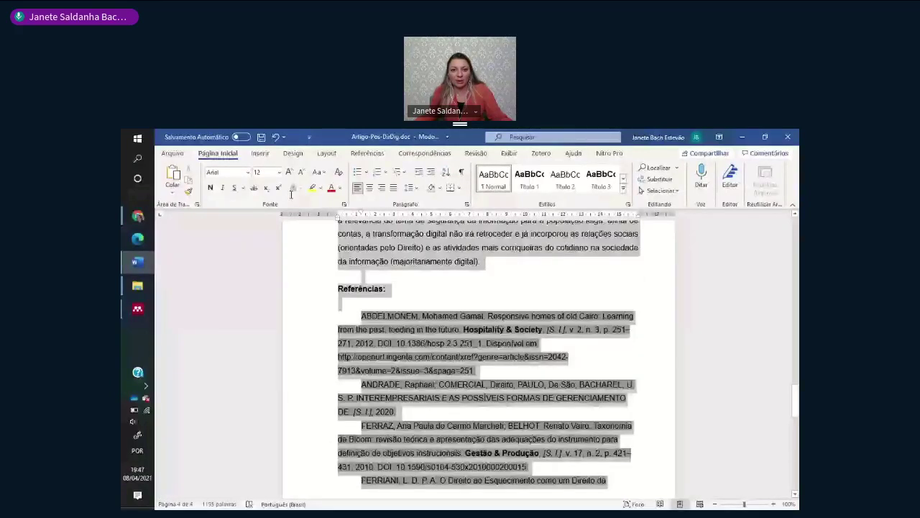
{"action": "key", "text": "ctrl+1"}
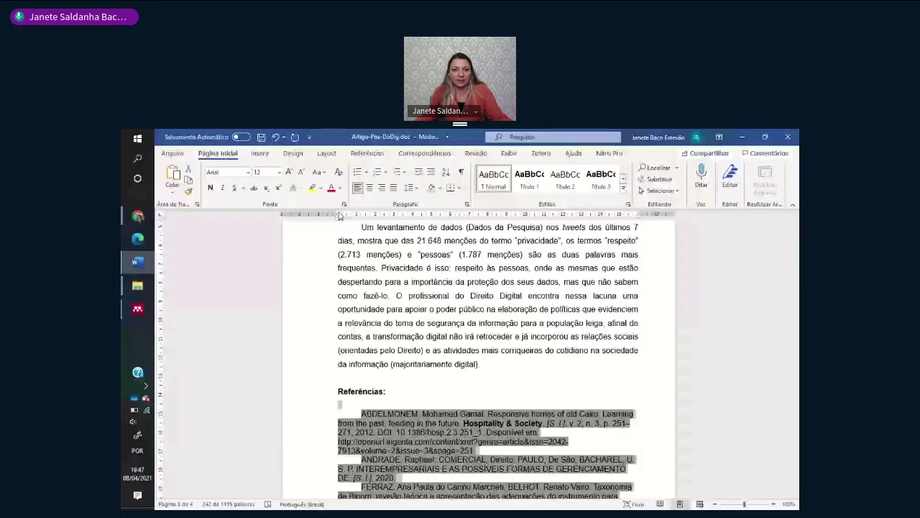
- Give the selected reference entries a hanging indent using the ruler's indent markers
{"action": "left_click_drag", "start_coordinate": [340, 216], "coordinate": [344, 217]}
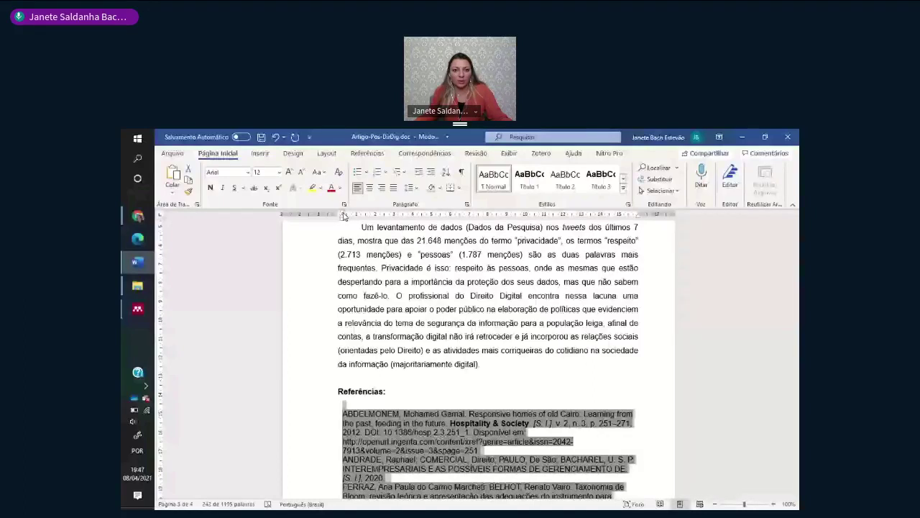
{"action": "left_click_drag", "start_coordinate": [344, 216], "coordinate": [339, 216]}
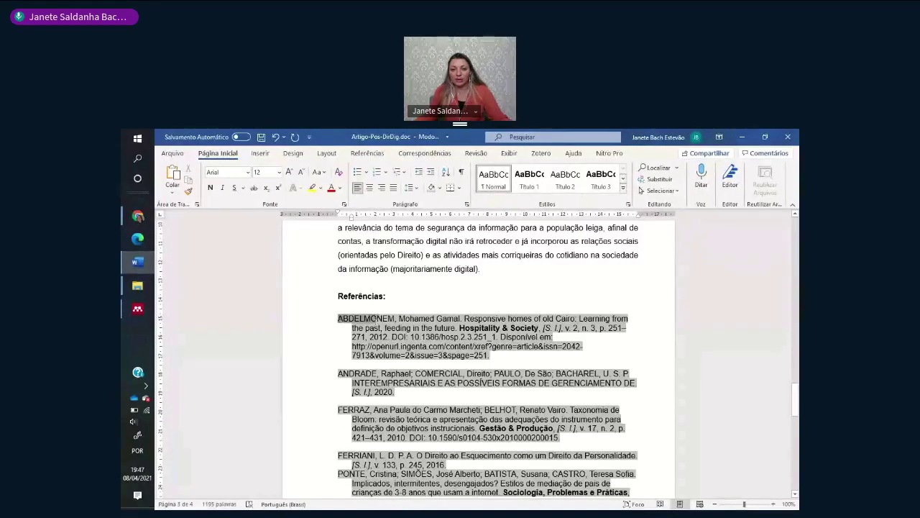
{"action": "scroll", "coordinate": [463, 460], "scroll_direction": "up", "scroll_amount": 5}
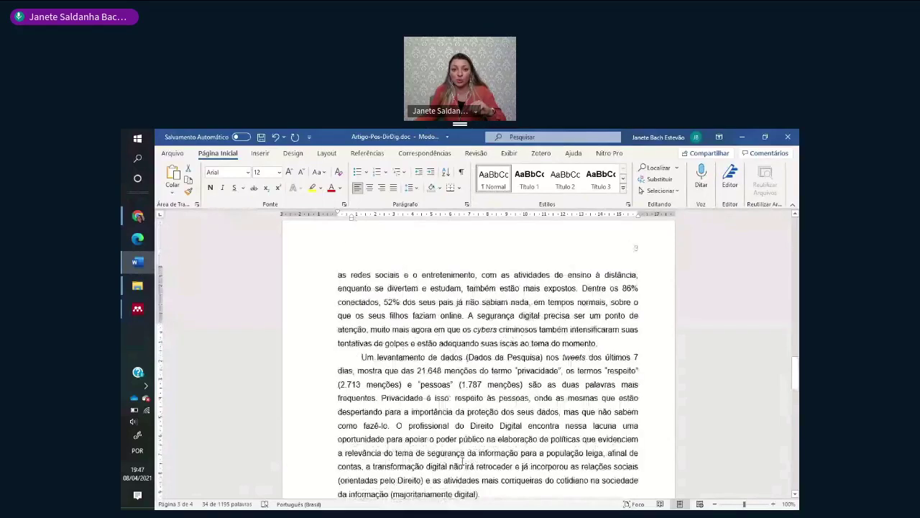
{"action": "scroll", "coordinate": [463, 460], "scroll_direction": "up", "scroll_amount": 20}
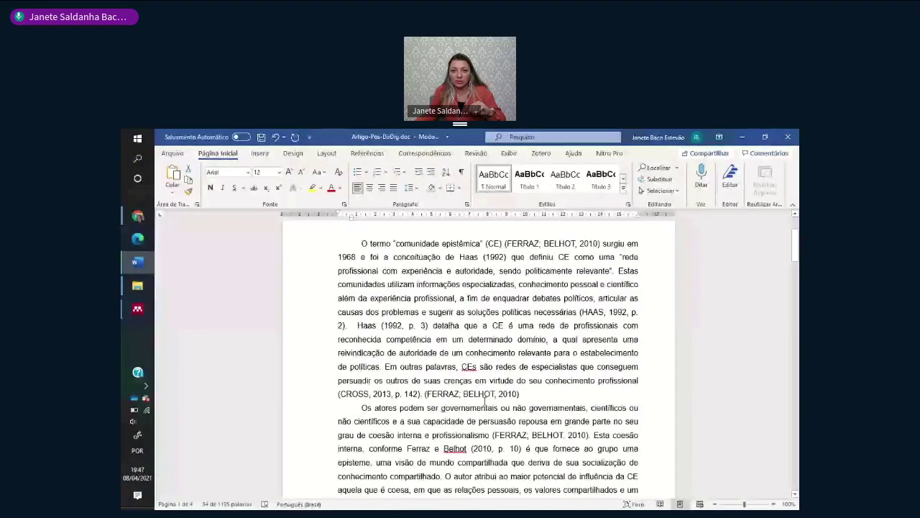
- With the cursor in a Mendeley citation, show the Mendeley 'Export as' format list on the Referências tab
{"action": "scroll", "coordinate": [487, 397], "scroll_direction": "down", "scroll_amount": 3}
{"action": "left_click", "coordinate": [427, 399]}
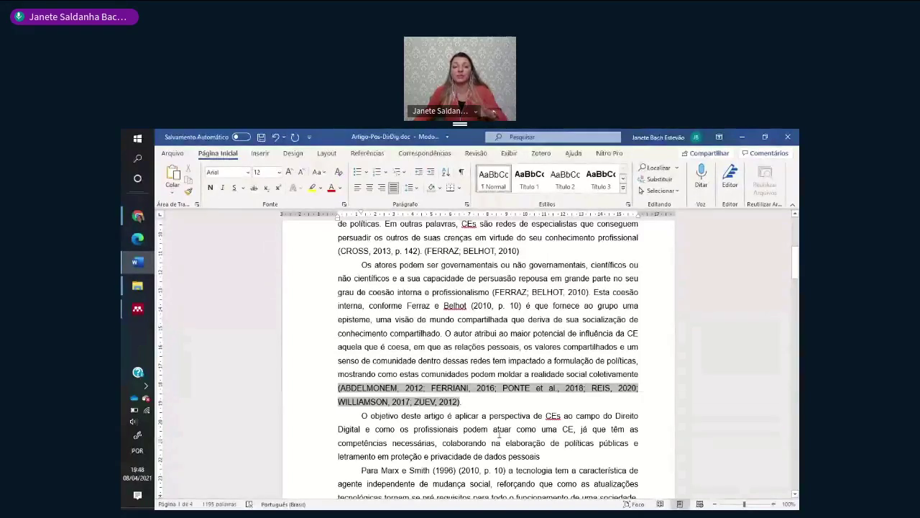
{"action": "left_click", "coordinate": [363, 154]}
{"action": "left_click", "coordinate": [356, 190]}
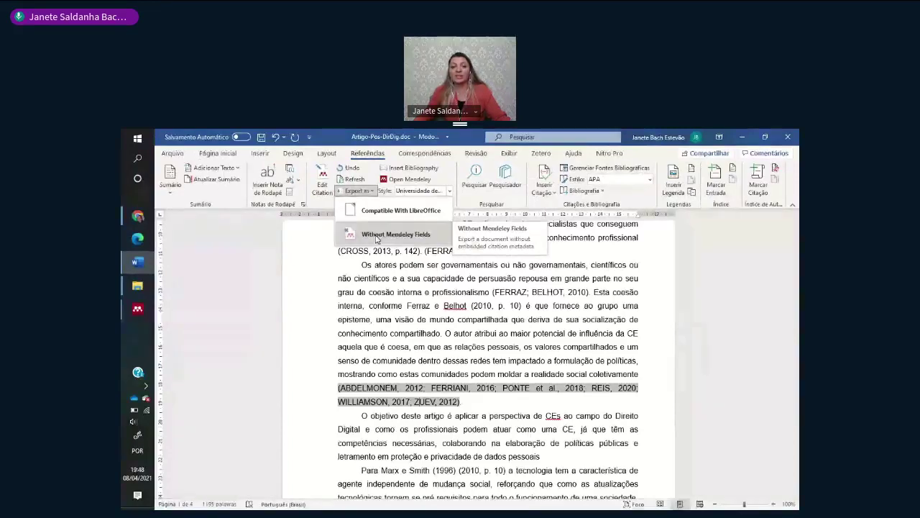
- Export the article 'Without Mendeley Fields' and save it in Downloads under the default name
{"action": "left_click", "coordinate": [376, 237]}
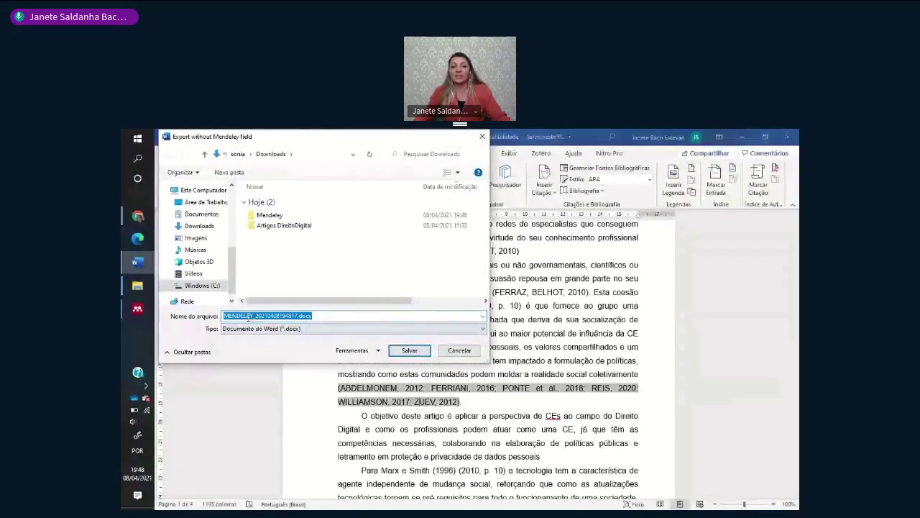
{"action": "left_click", "coordinate": [408, 351]}
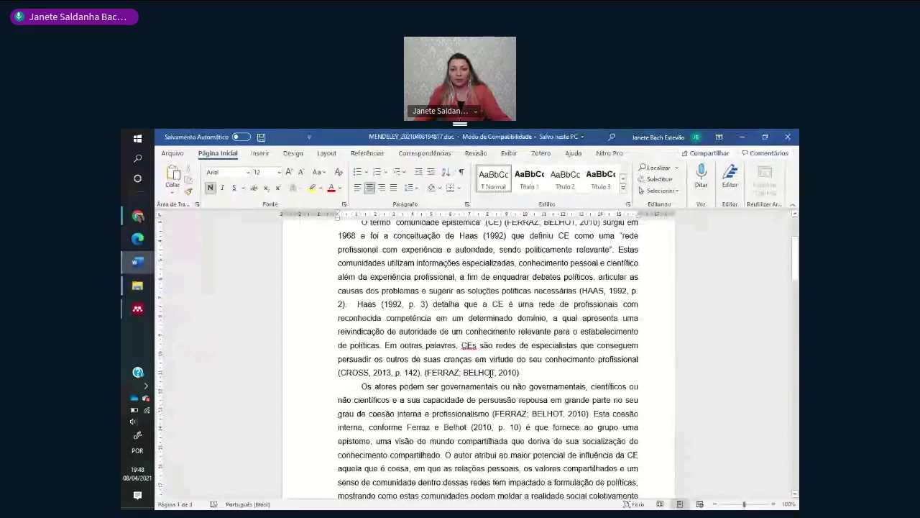
- Confirm the exported copy's citations and references are plain text, then return to Artigo-Pos-DirDig.doc
{"action": "scroll", "coordinate": [491, 372], "scroll_direction": "down", "scroll_amount": 3}
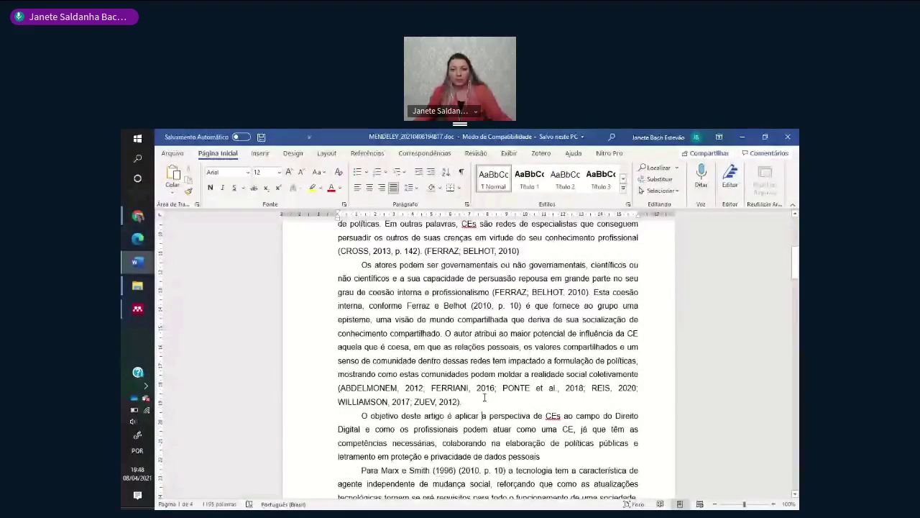
{"action": "left_click_drag", "start_coordinate": [484, 397], "coordinate": [422, 388]}
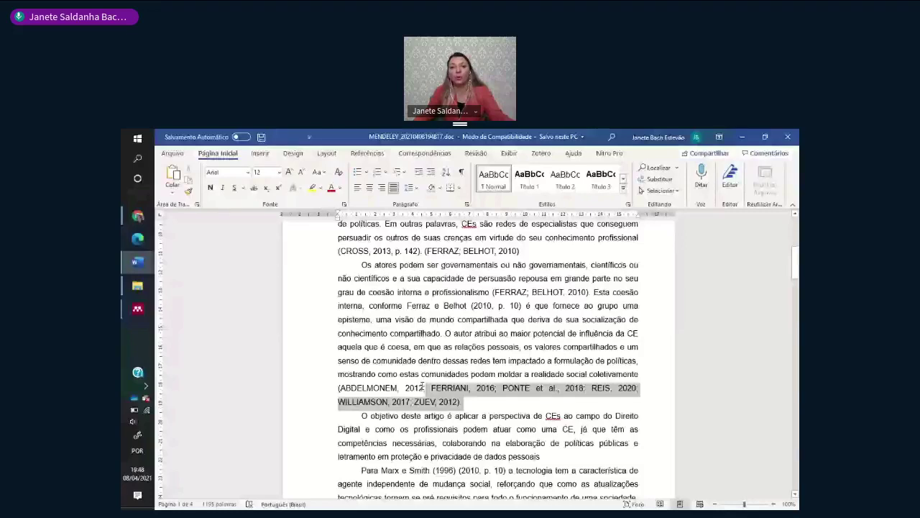
{"action": "scroll", "coordinate": [514, 400], "scroll_direction": "down", "scroll_amount": 10}
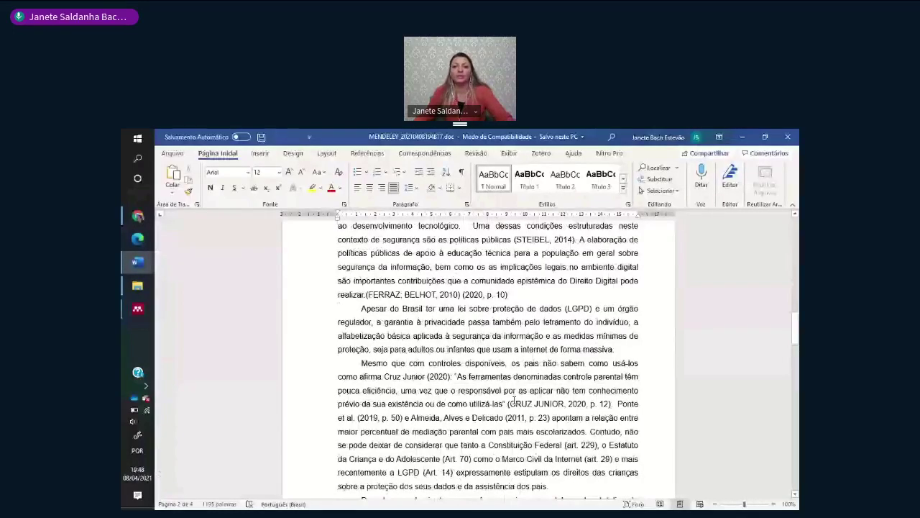
{"action": "key", "text": "Delete"}
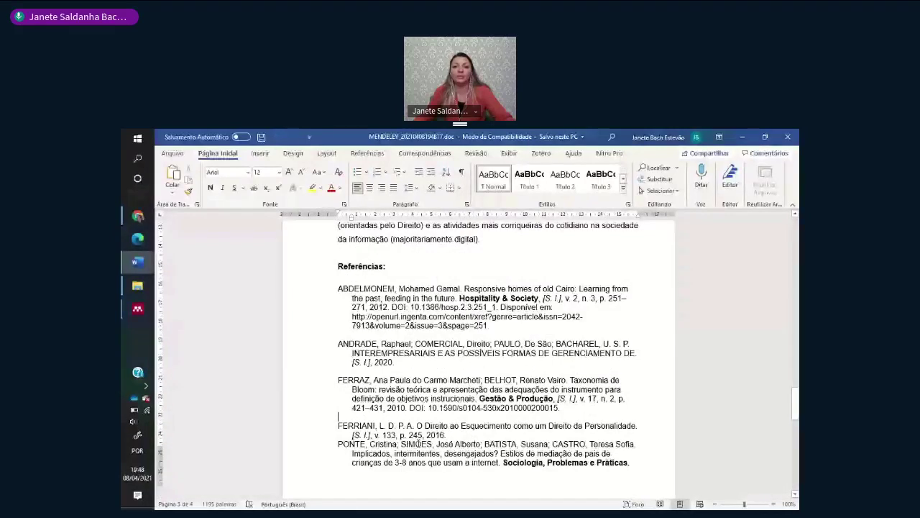
{"action": "scroll", "coordinate": [383, 295], "scroll_direction": "down", "scroll_amount": 1}
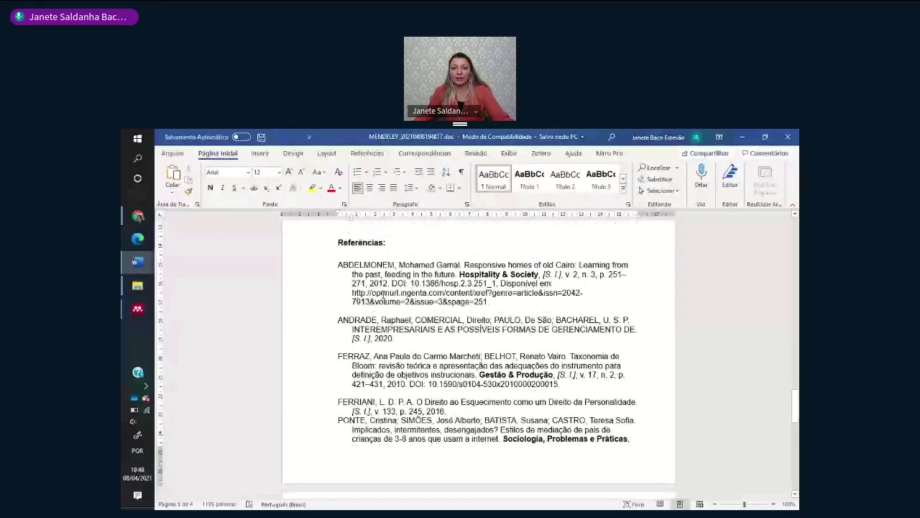
{"action": "scroll", "coordinate": [320, 315], "scroll_direction": "up", "scroll_amount": 2}
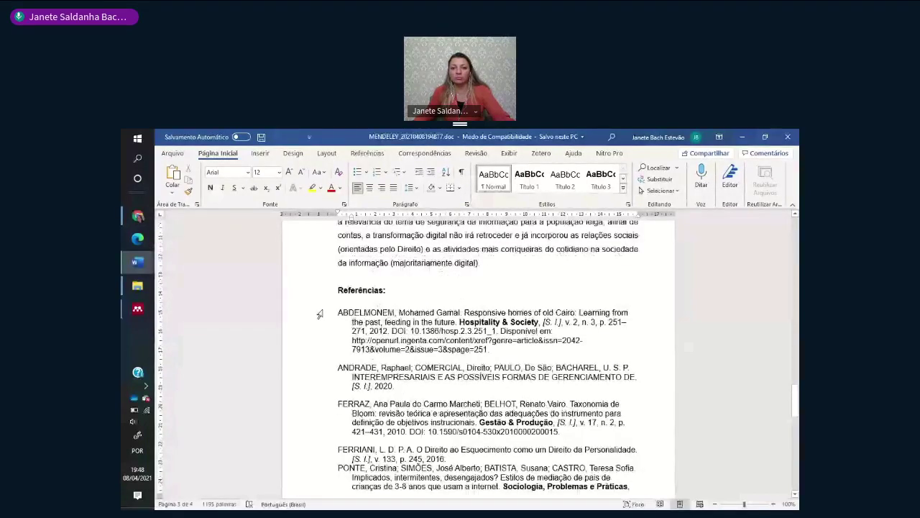
{"action": "scroll", "coordinate": [437, 387], "scroll_direction": "up", "scroll_amount": 5}
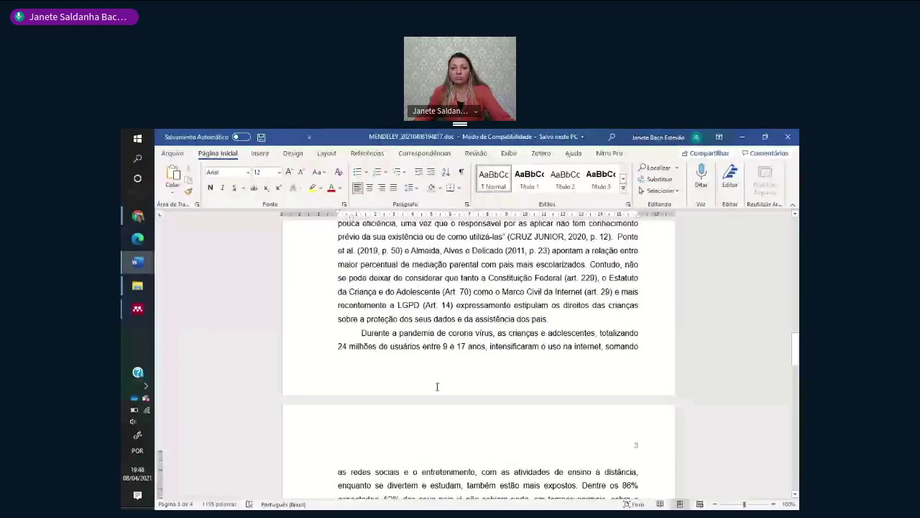
{"action": "scroll", "coordinate": [437, 387], "scroll_direction": "up", "scroll_amount": 10}
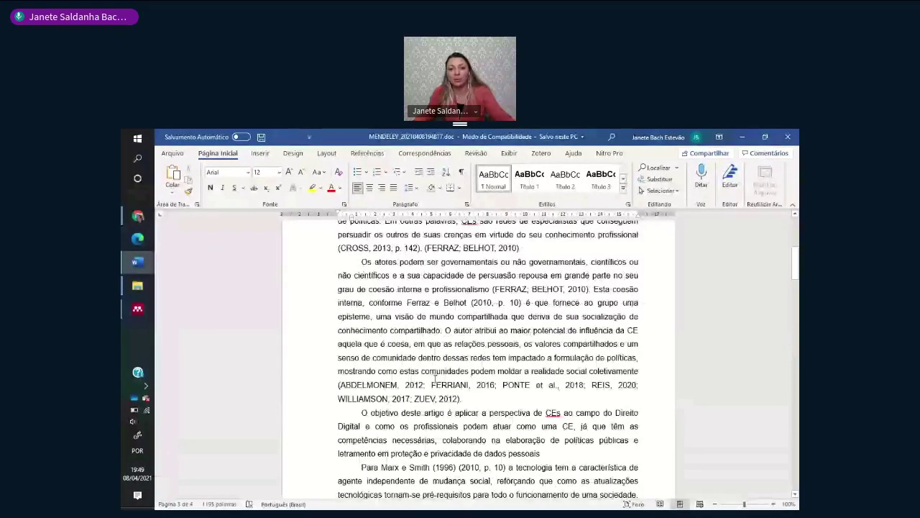
{"action": "scroll", "coordinate": [434, 378], "scroll_direction": "up", "scroll_amount": 5}
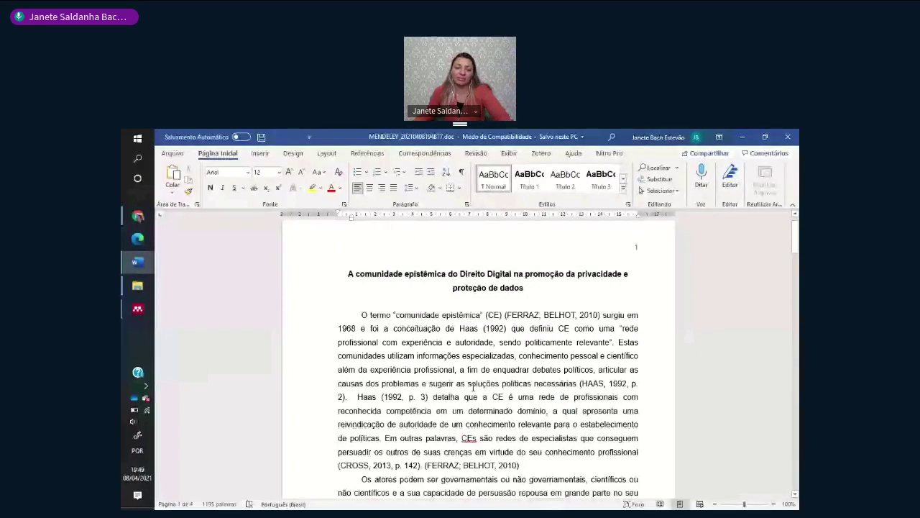
{"action": "left_click", "coordinate": [788, 136]}
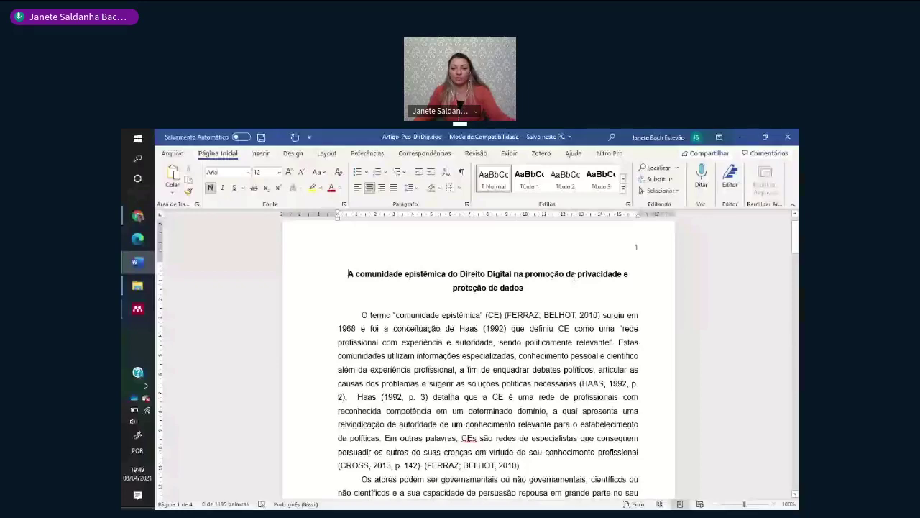
- Maximise the Mendeley Desktop window, then bring forward the File Explorer window for Teste nomes arquivos
{"action": "key", "text": "alt+s"}
{"action": "scroll", "coordinate": [434, 398], "scroll_direction": "down", "scroll_amount": 1}
{"action": "scroll", "coordinate": [434, 397], "scroll_direction": "up", "scroll_amount": 1}
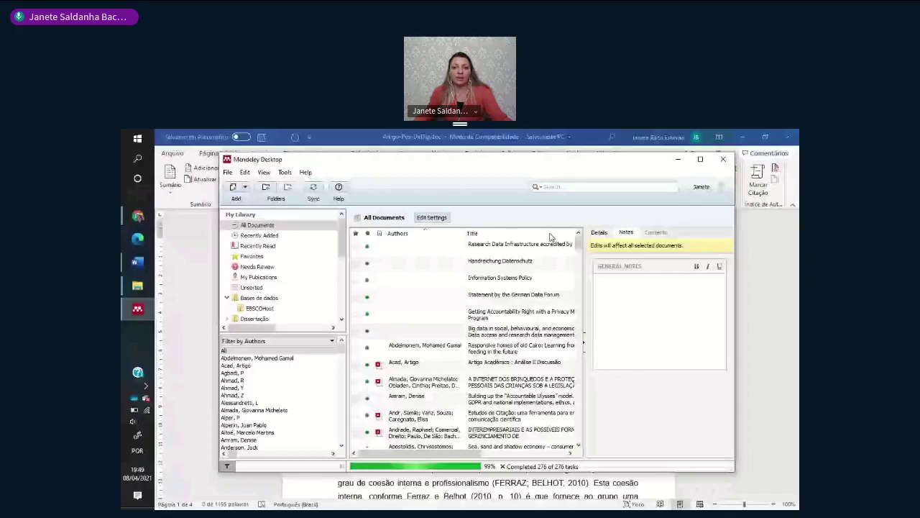
{"action": "key", "text": "super+Up"}
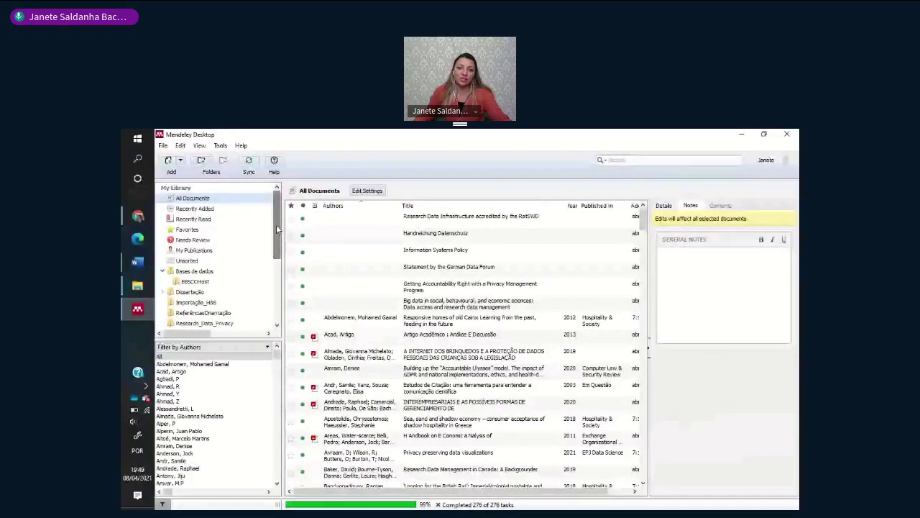
{"action": "left_click_drag", "start_coordinate": [276, 224], "coordinate": [281, 247]}
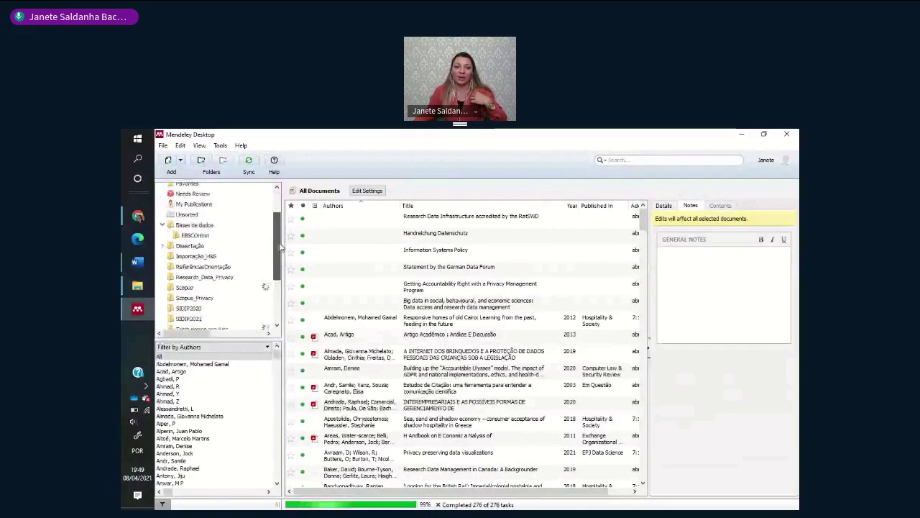
{"action": "scroll", "coordinate": [281, 247], "scroll_direction": "up", "scroll_amount": 2}
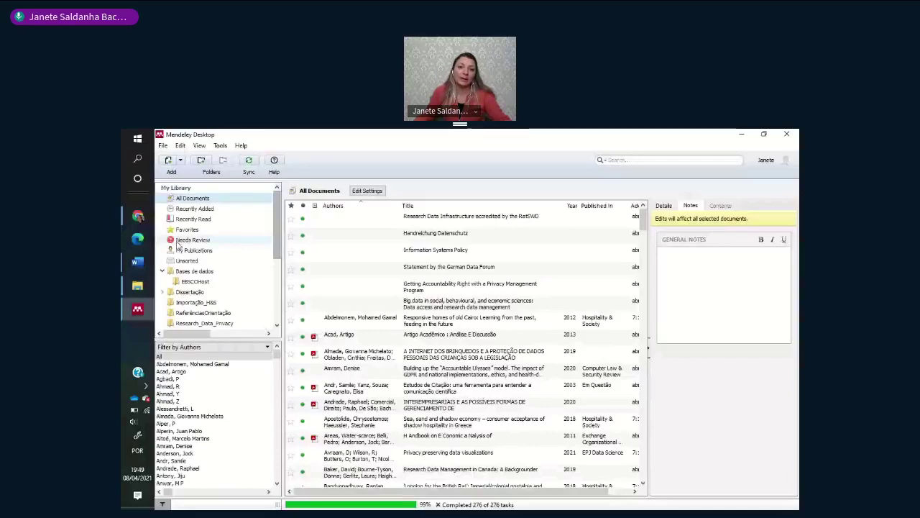
{"action": "mouse_move", "coordinate": [138, 285]}
{"action": "left_click", "coordinate": [206, 176]}
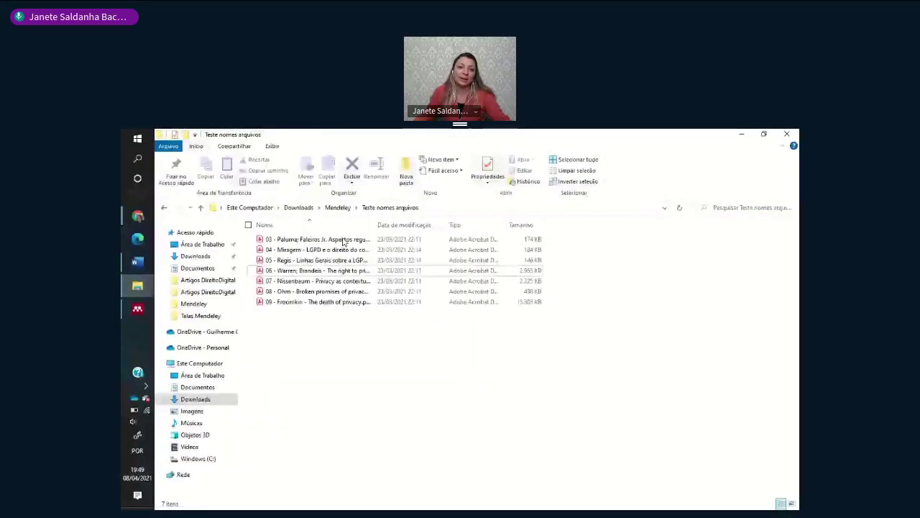
- Check Teste nomes arquivos, then open analise H&S 2 > Acad > Unknown to see the renamed Acad - 2013.pdf
{"action": "key", "text": "alt+Up"}
{"action": "left_click", "coordinate": [294, 252]}
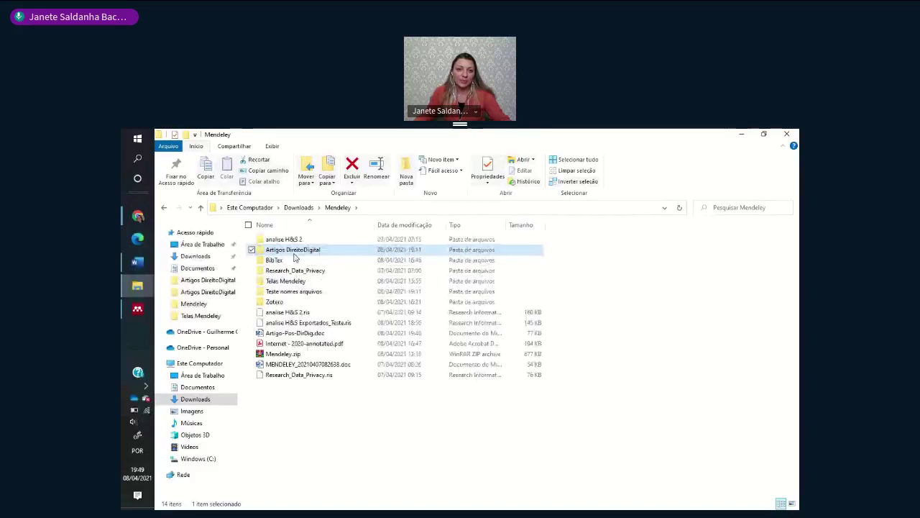
{"action": "double_click", "coordinate": [294, 291]}
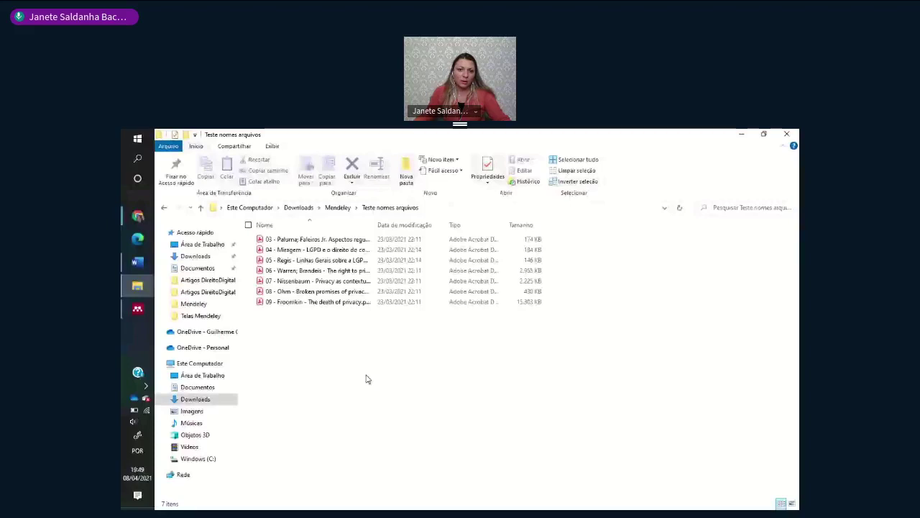
{"action": "key", "text": "alt+Left"}
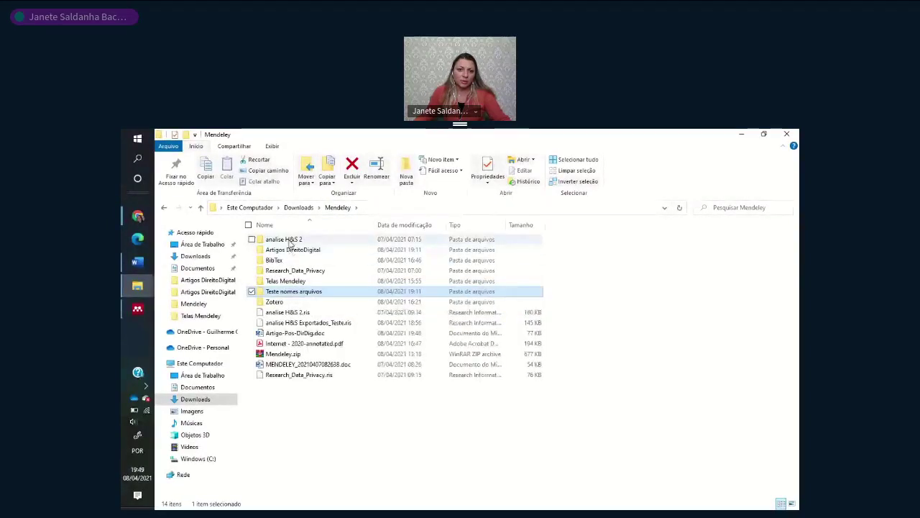
{"action": "double_click", "coordinate": [287, 240]}
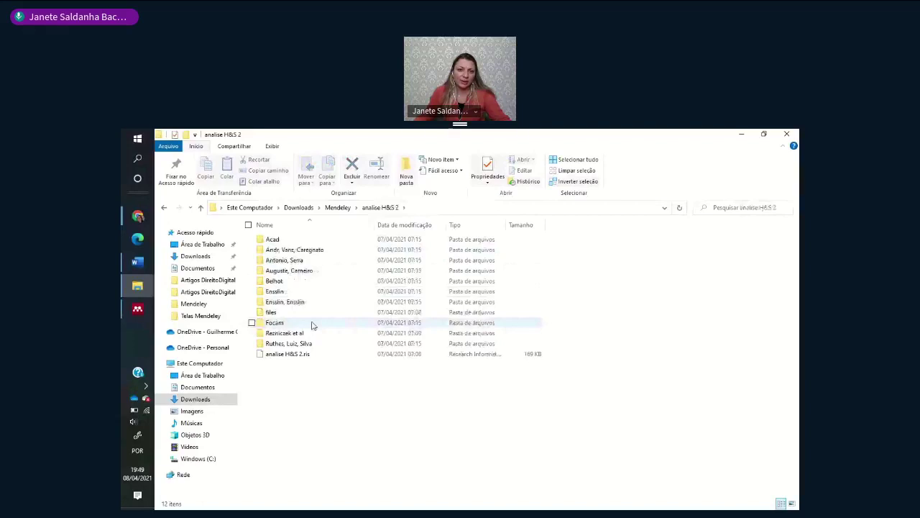
{"action": "double_click", "coordinate": [282, 239]}
{"action": "double_click", "coordinate": [281, 240]}
{"action": "left_click", "coordinate": [302, 240]}
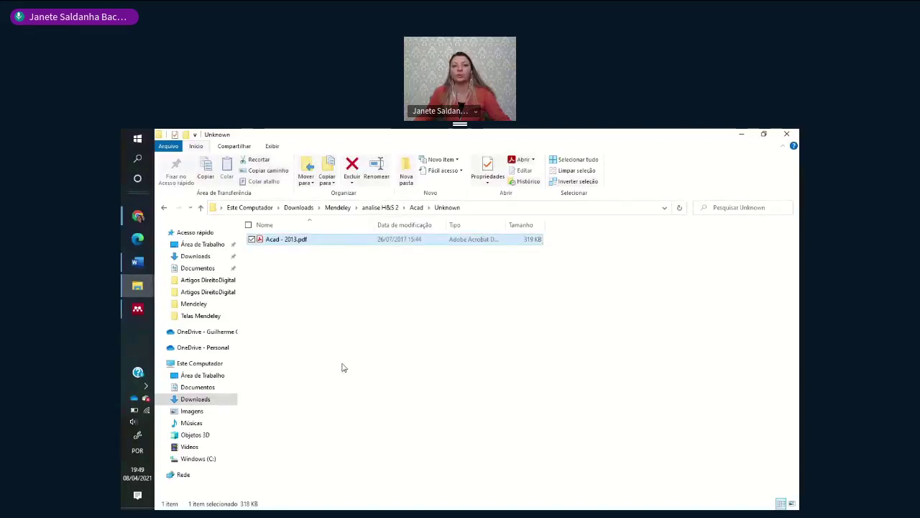
- Navigate back via Downloads > Mendeley to Teste nomes arquivos, then switch to Mendeley Desktop
{"action": "mouse_move", "coordinate": [136, 309]}
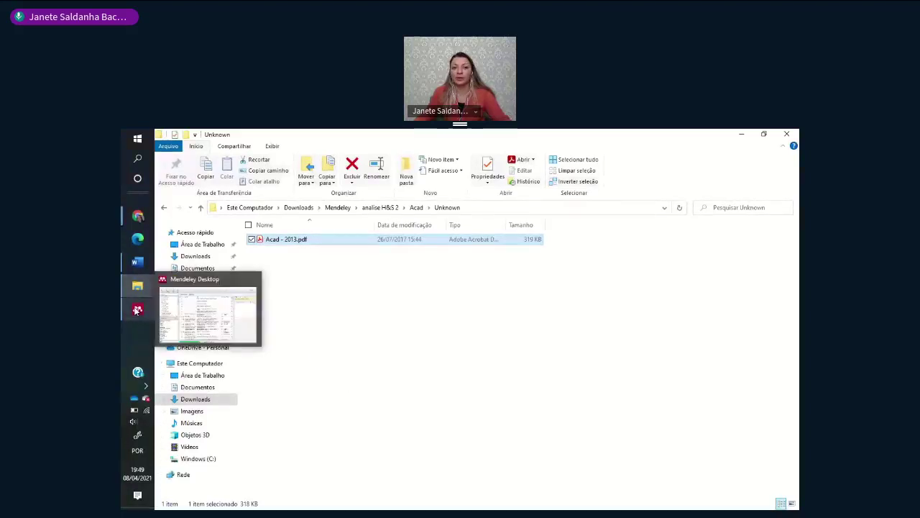
{"action": "left_click", "coordinate": [219, 398]}
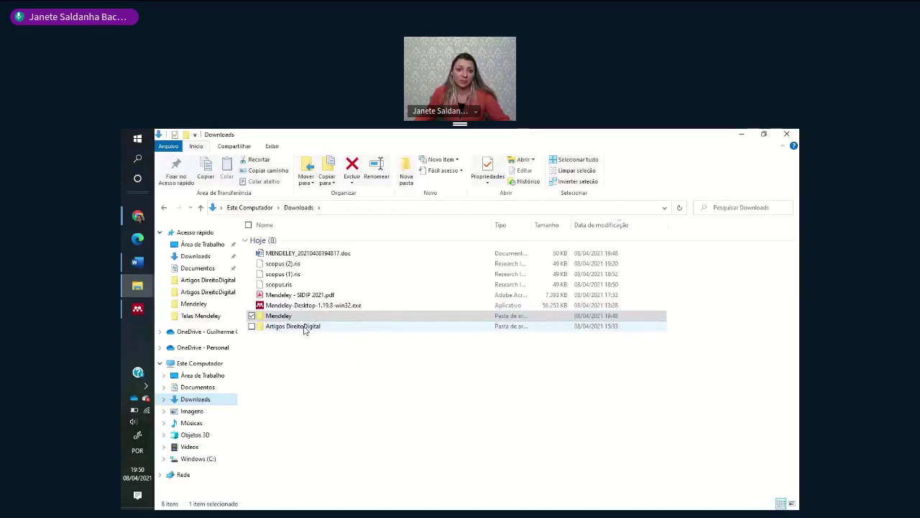
{"action": "left_click", "coordinate": [305, 328]}
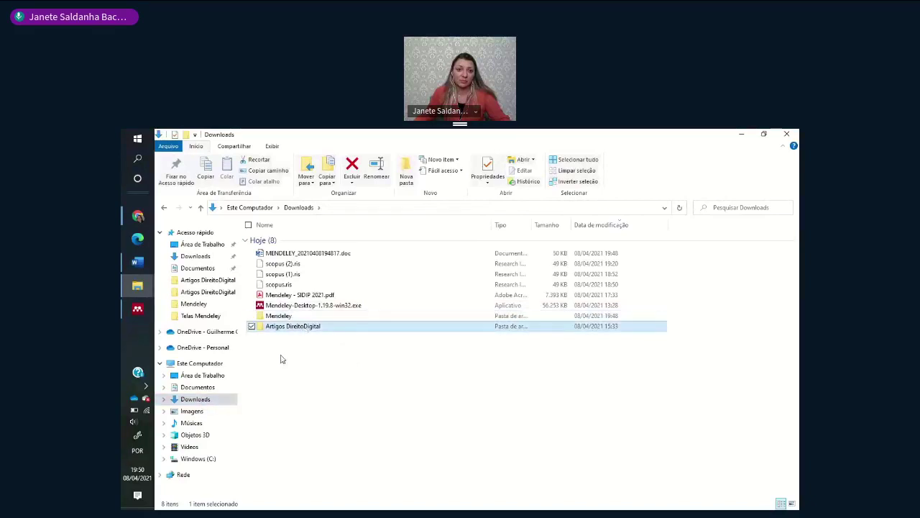
{"action": "left_click", "coordinate": [297, 317]}
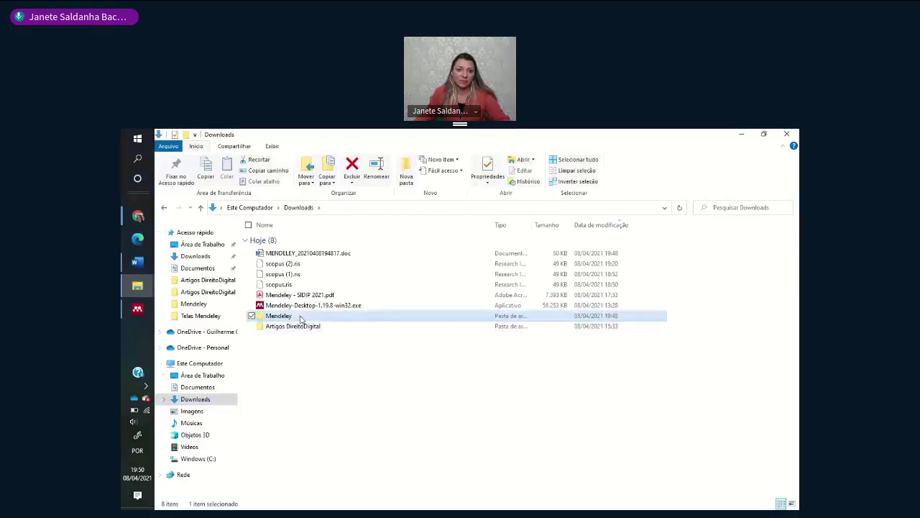
{"action": "double_click", "coordinate": [301, 319]}
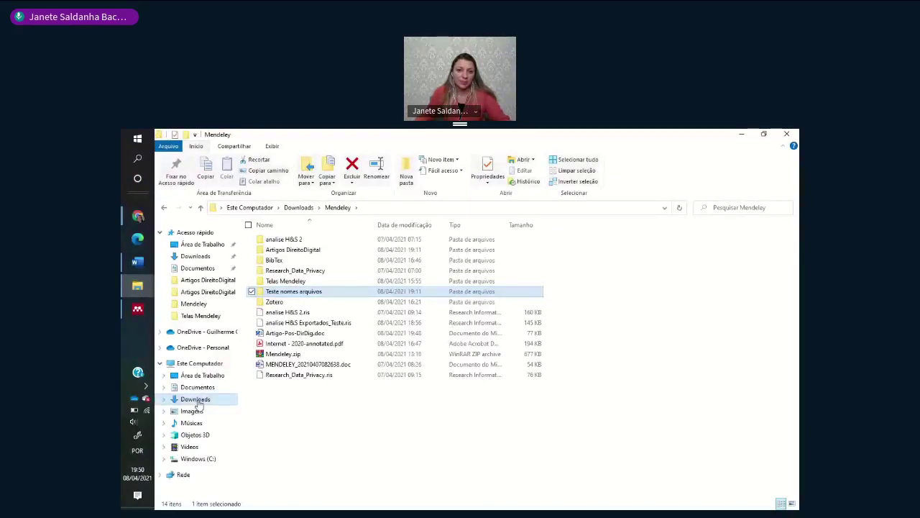
{"action": "key", "text": "Return"}
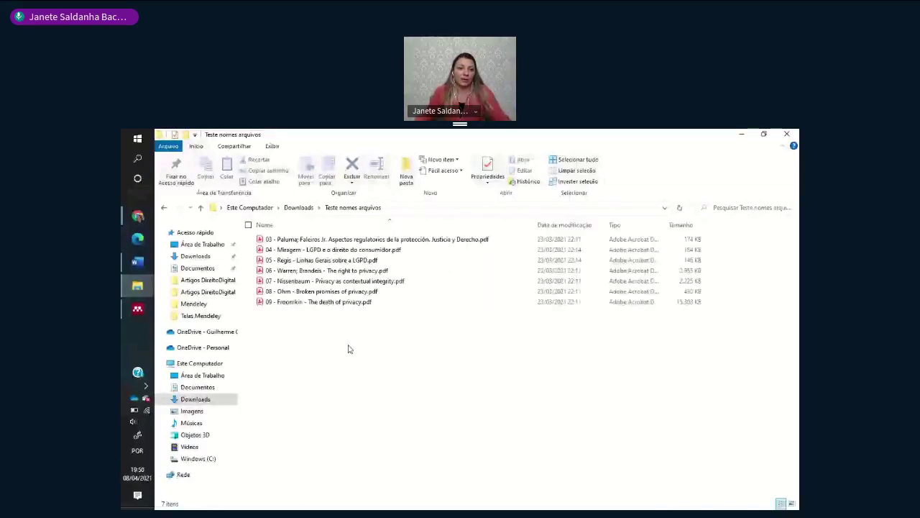
{"action": "key", "text": "alt+Tab"}
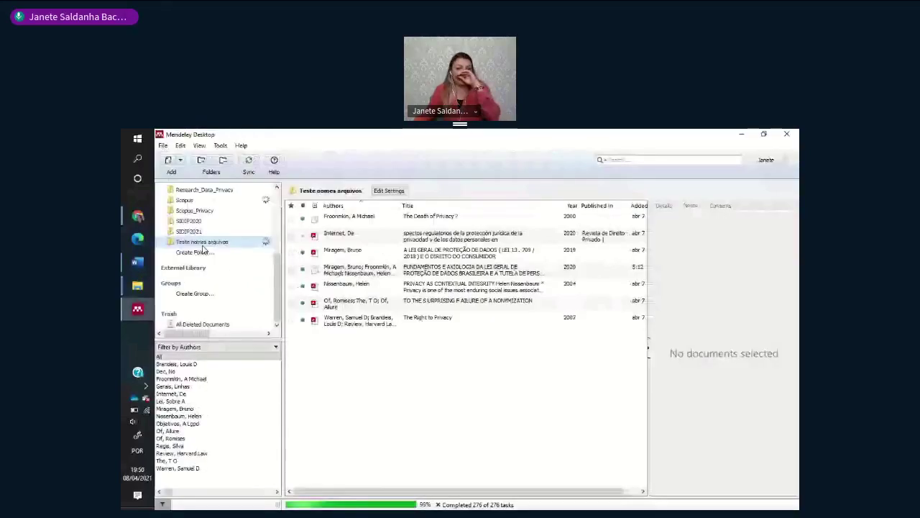
{"action": "right_click", "coordinate": [210, 246]}
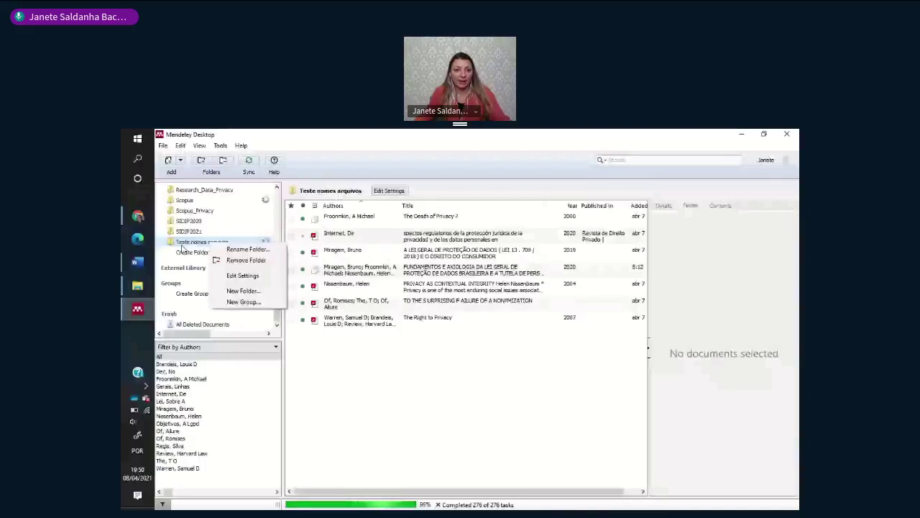
{"action": "left_click", "coordinate": [220, 146]}
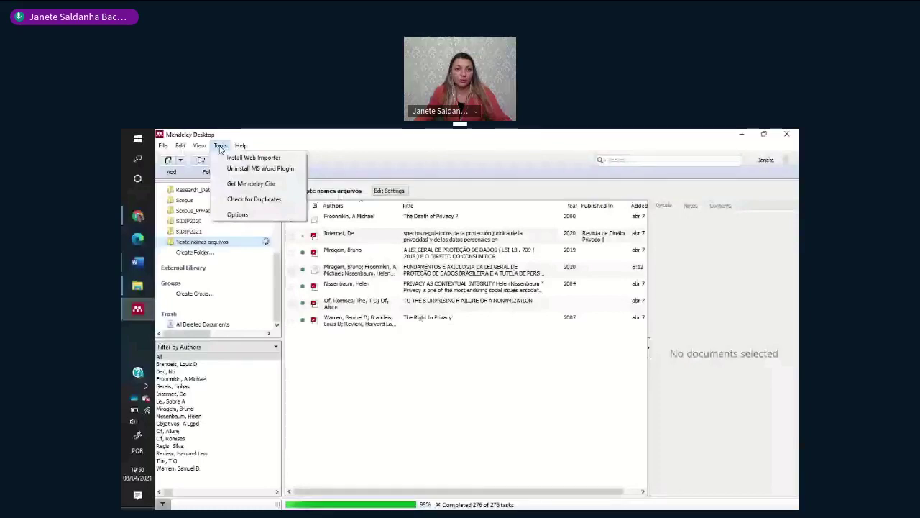
{"action": "left_click", "coordinate": [237, 214]}
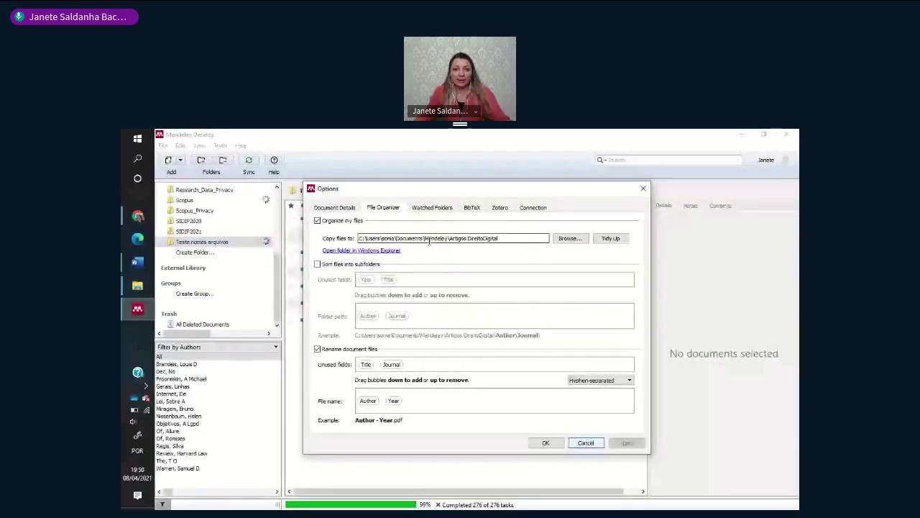
{"action": "left_click", "coordinate": [586, 442]}
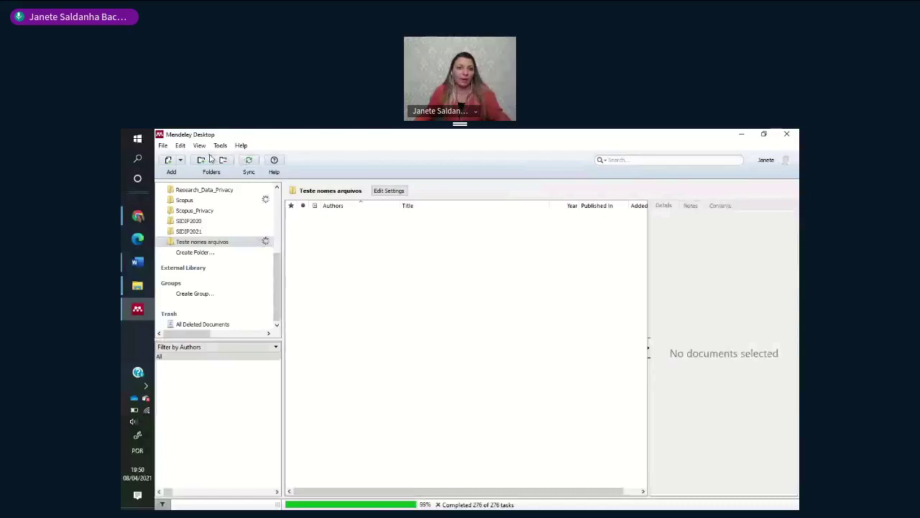
{"action": "left_click", "coordinate": [220, 146]}
{"action": "left_click", "coordinate": [234, 213]}
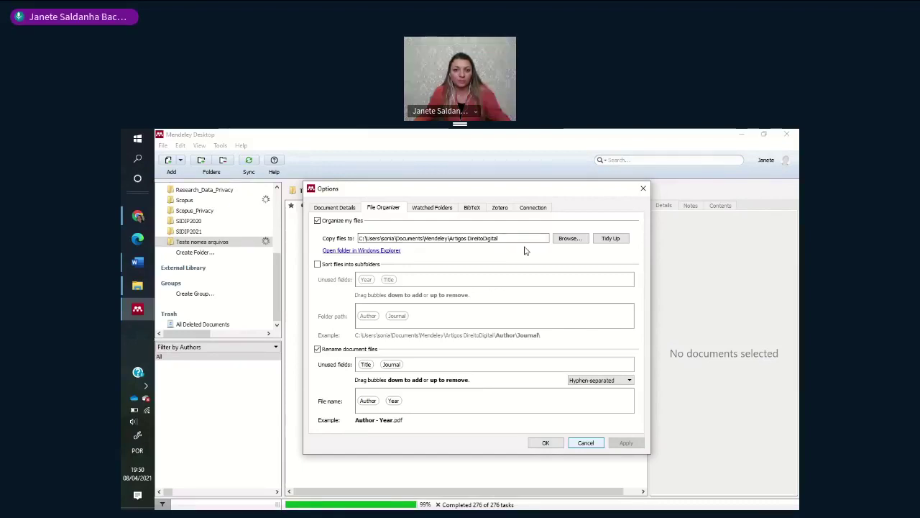
{"action": "left_click", "coordinate": [588, 444]}
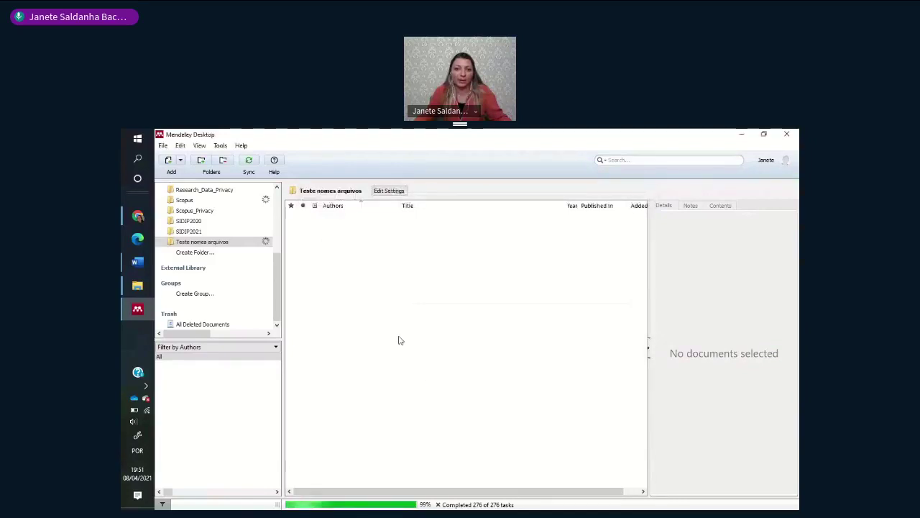
{"action": "mouse_move", "coordinate": [137, 285]}
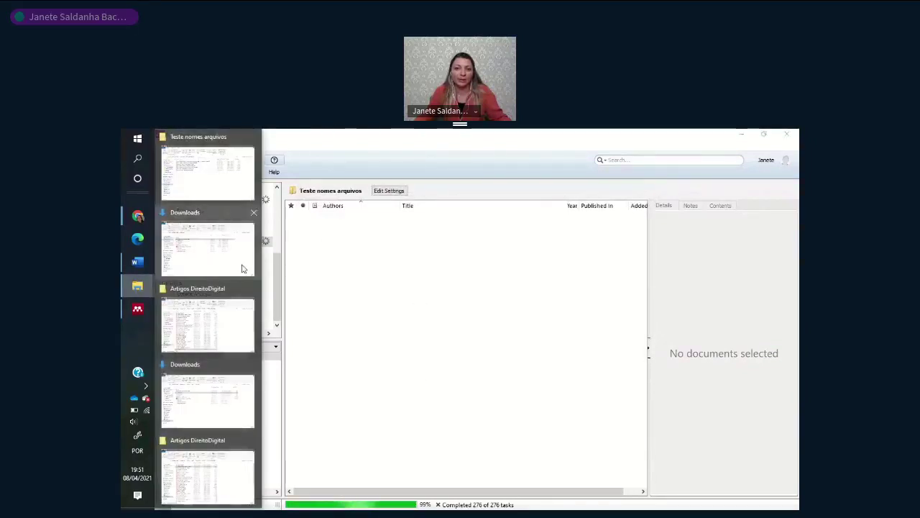
- Drag the seven PDFs from Teste nomes arquivos into Mendeley Desktop and close the extra Downloads window
{"action": "left_click", "coordinate": [198, 171]}
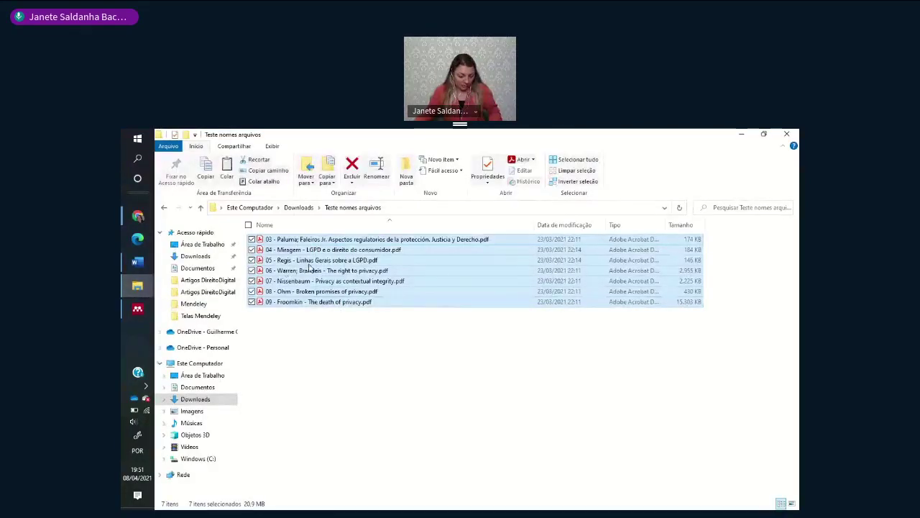
{"action": "left_click_drag", "start_coordinate": [399, 294], "coordinate": [426, 309]}
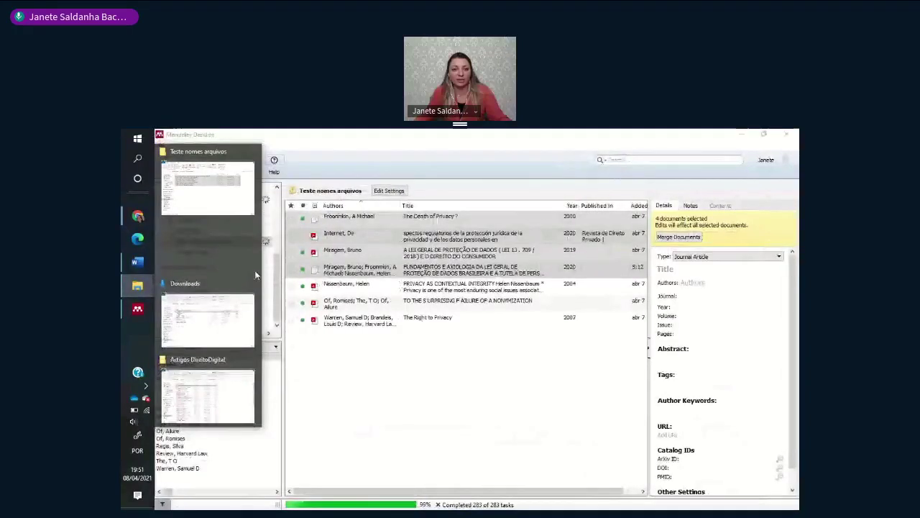
{"action": "left_click", "coordinate": [253, 282]}
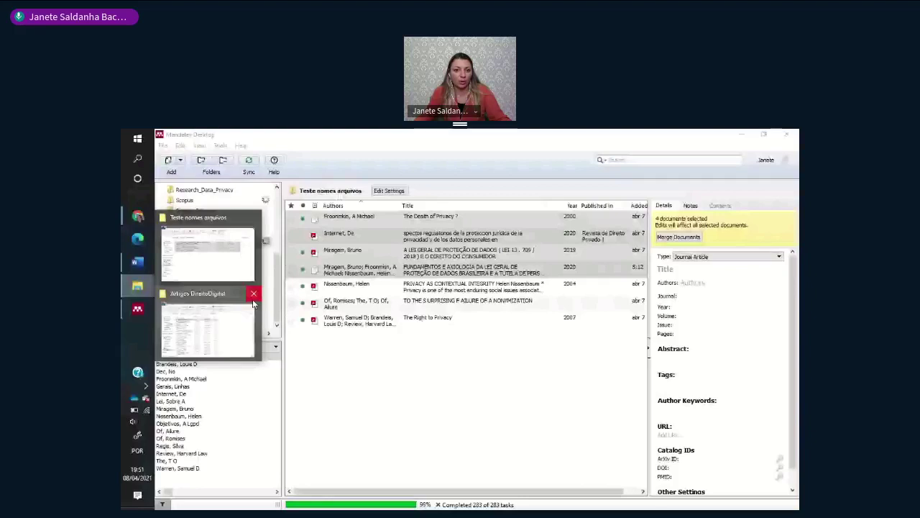
{"action": "left_click", "coordinate": [220, 146]}
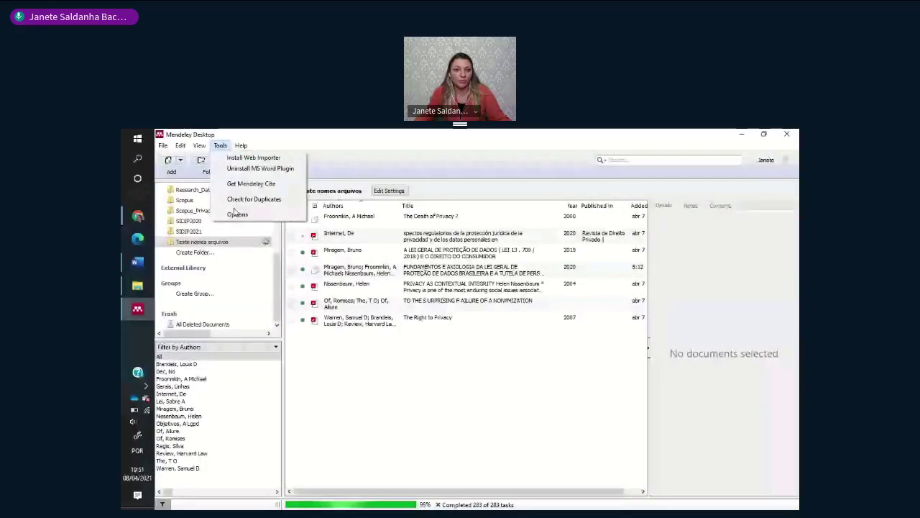
- Set the File Organizer copy destination to the Downloads\Teste nomes arquivos folder
{"action": "left_click", "coordinate": [236, 214]}
{"action": "left_click", "coordinate": [375, 209]}
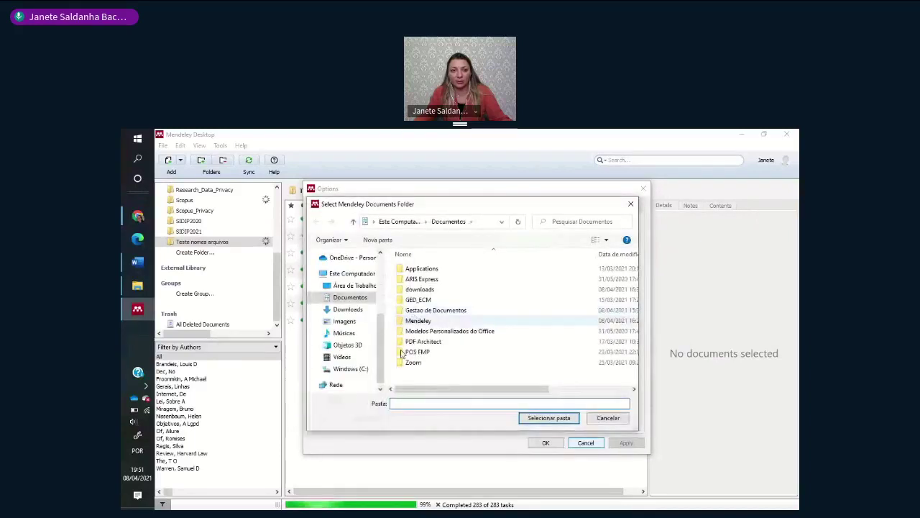
{"action": "left_click", "coordinate": [347, 309]}
{"action": "left_click", "coordinate": [430, 278]}
{"action": "left_click", "coordinate": [549, 418]}
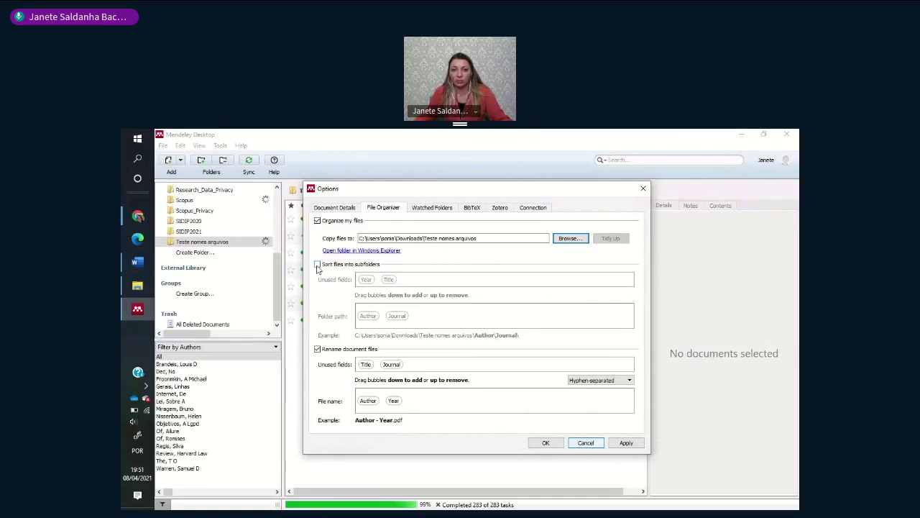
- Turn off sorting files into subfolders and save the File Organizer settings with OK
{"action": "left_click", "coordinate": [317, 265]}
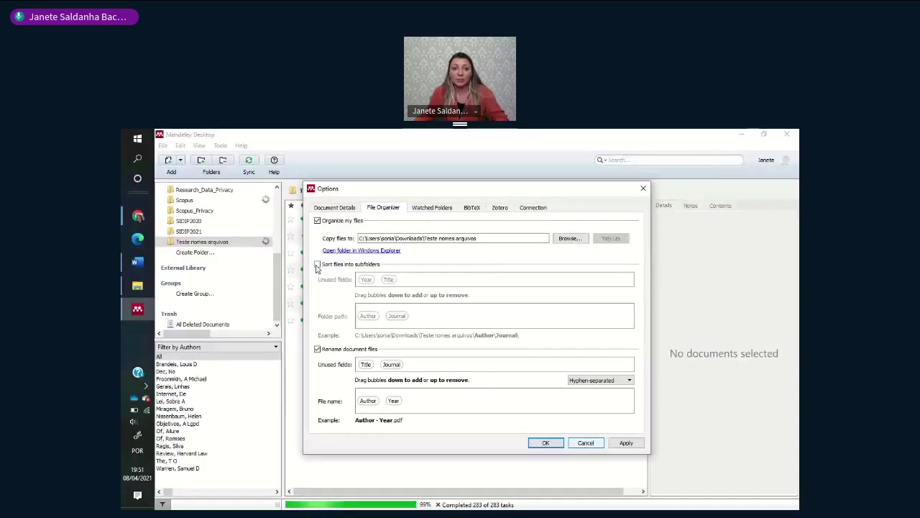
{"action": "left_click", "coordinate": [317, 264]}
{"action": "left_click", "coordinate": [137, 289]}
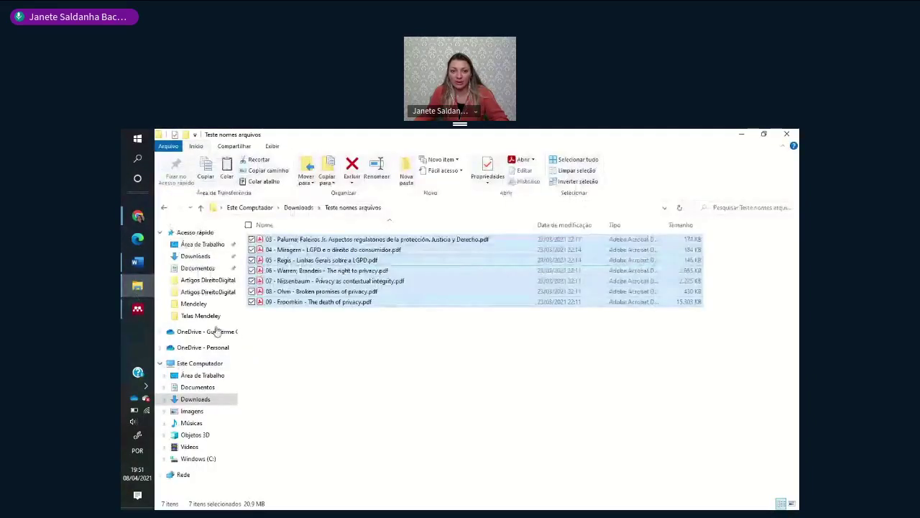
- Browse Downloads > Mendeley > analise H&S 2 into an author's Unknown subfolder to check its PDF
{"action": "left_click", "coordinate": [203, 257]}
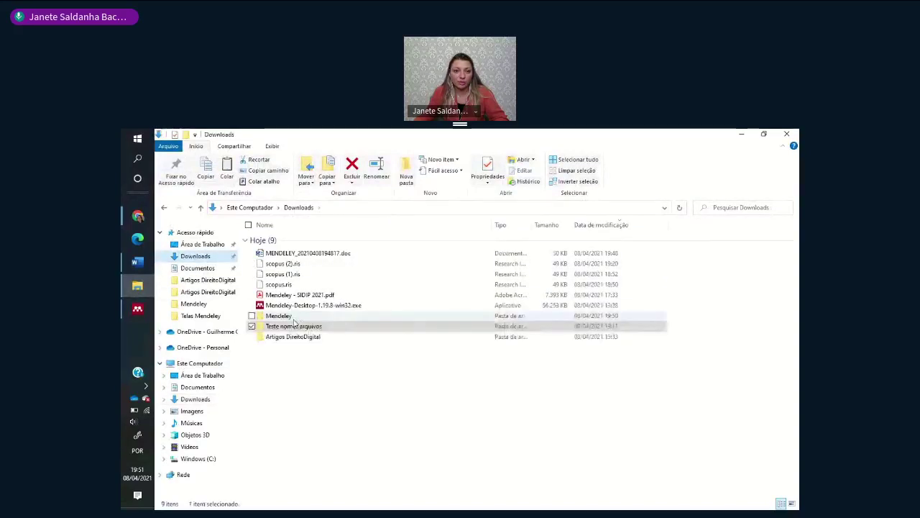
{"action": "double_click", "coordinate": [288, 316]}
{"action": "double_click", "coordinate": [284, 240]}
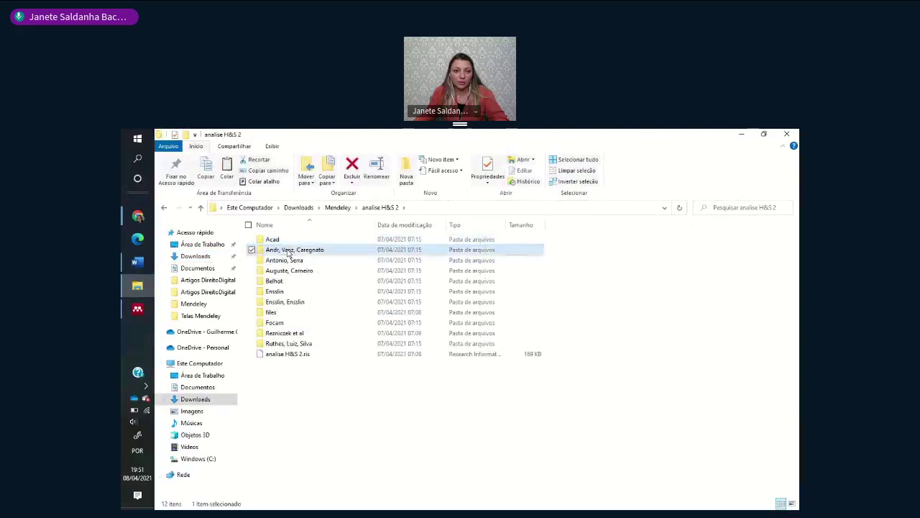
{"action": "left_click", "coordinate": [286, 260]}
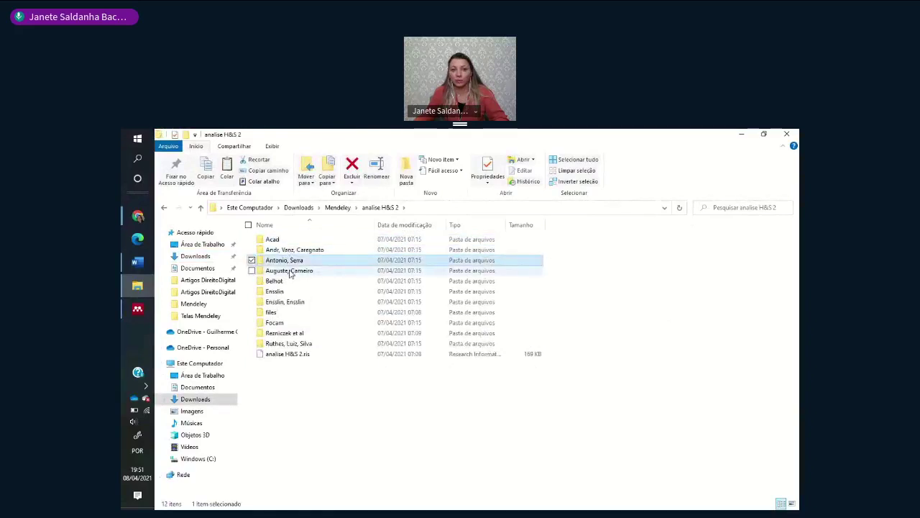
{"action": "double_click", "coordinate": [290, 271]}
{"action": "double_click", "coordinate": [289, 240]}
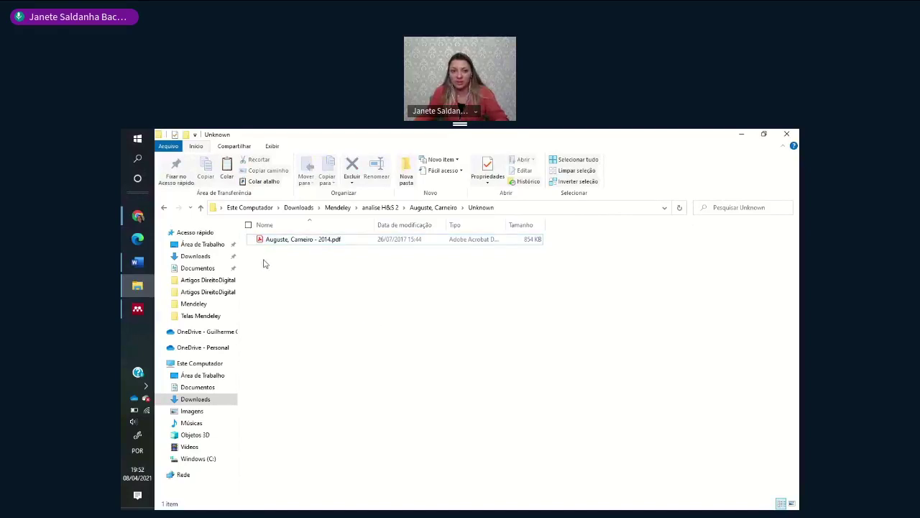
- Go back up to analise H&S 2 and return to Mendeley's File Organizer options
{"action": "left_click", "coordinate": [431, 207]}
{"action": "left_click", "coordinate": [385, 210]}
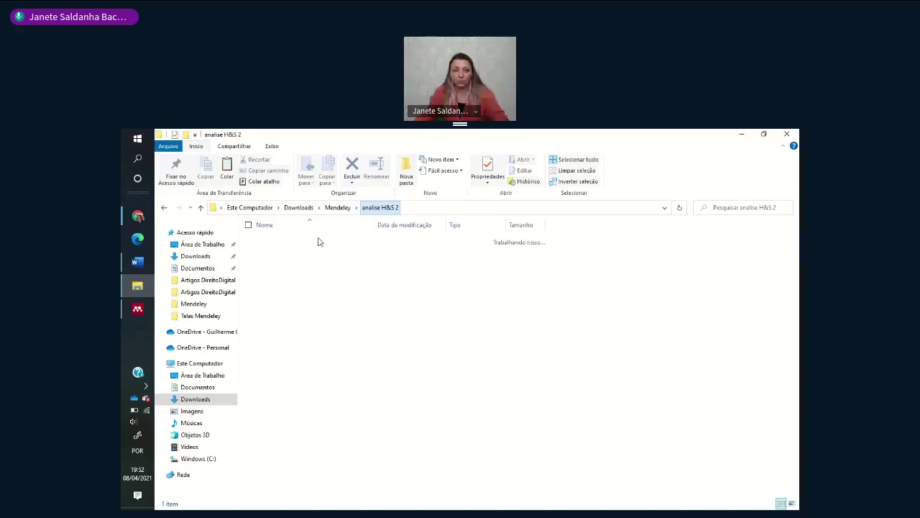
{"action": "key", "text": "alt+Tab"}
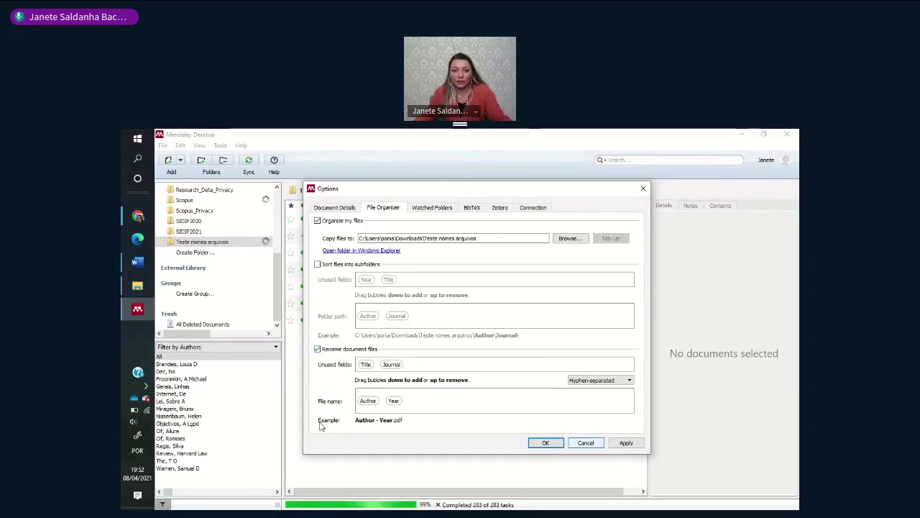
- Rearrange the Year, Title and Author fields so the file name pattern reads Author, Year
{"action": "left_click_drag", "start_coordinate": [395, 401], "coordinate": [424, 365]}
{"action": "left_click_drag", "start_coordinate": [366, 364], "coordinate": [440, 366]}
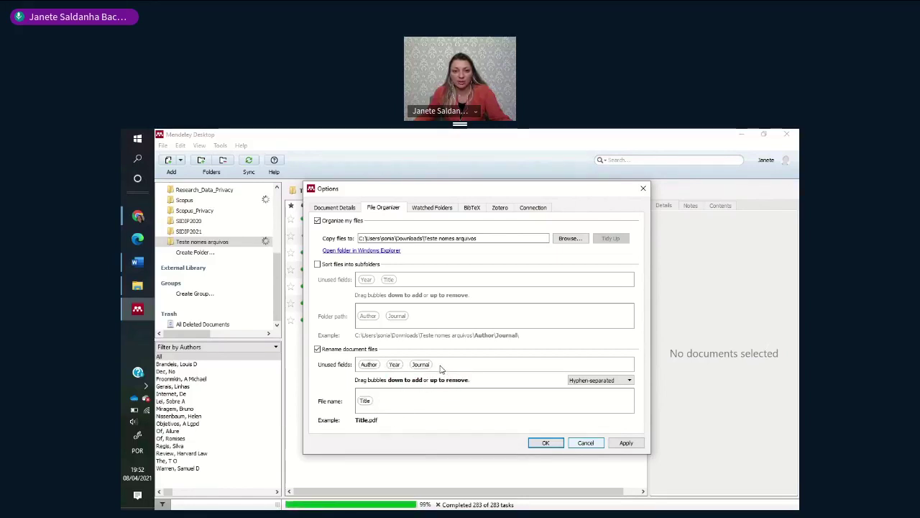
{"action": "left_click_drag", "start_coordinate": [365, 402], "coordinate": [466, 365]}
{"action": "left_click_drag", "start_coordinate": [369, 364], "coordinate": [375, 401]}
{"action": "left_click_drag", "start_coordinate": [372, 368], "coordinate": [395, 407]}
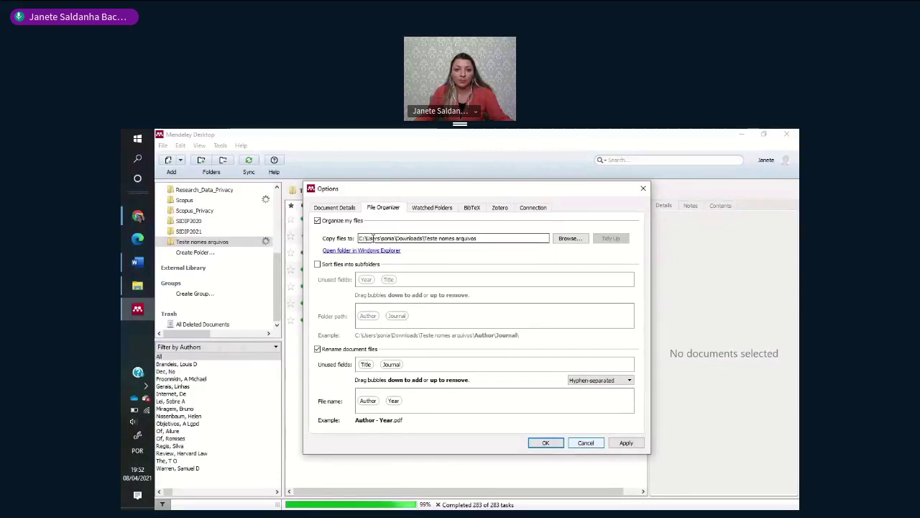
{"action": "left_click_drag", "start_coordinate": [435, 238], "coordinate": [476, 238]}
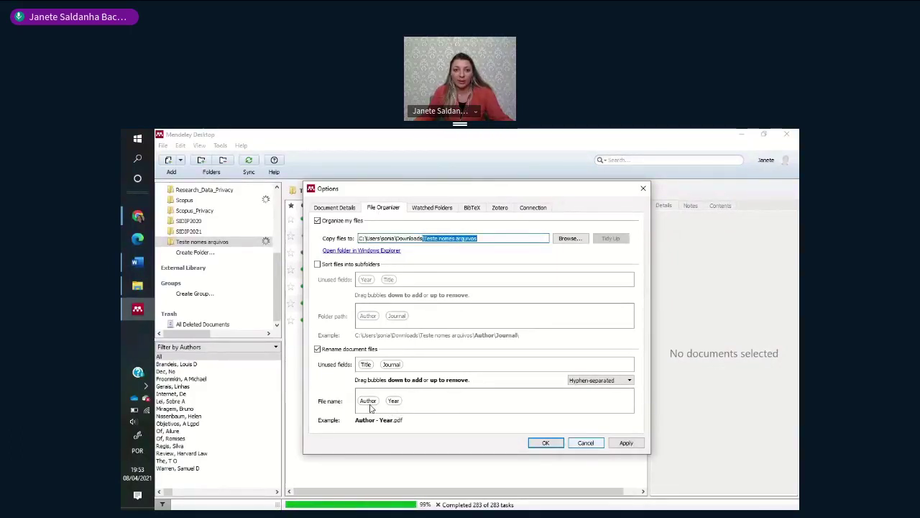
- Apply the settings, answer Yes to the non-empty Teste nomes arquivos warning, and close Options
{"action": "left_click", "coordinate": [455, 412]}
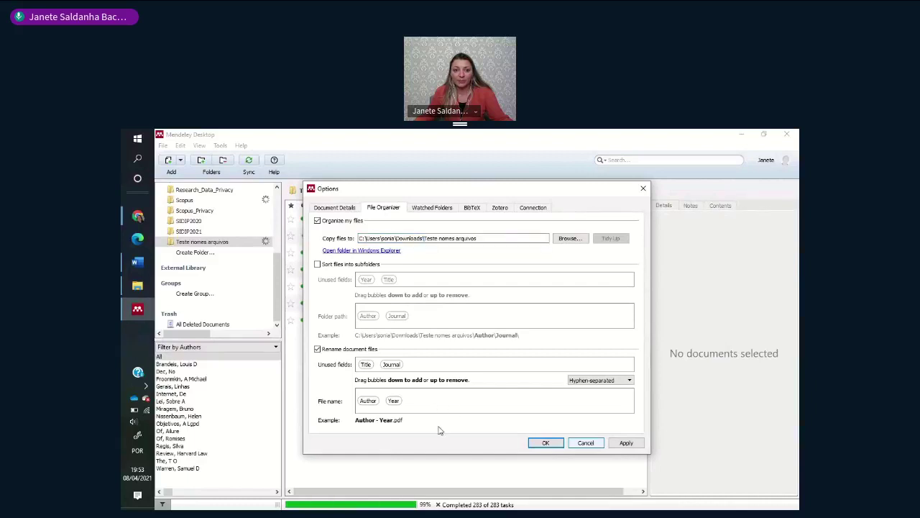
{"action": "left_click", "coordinate": [627, 444]}
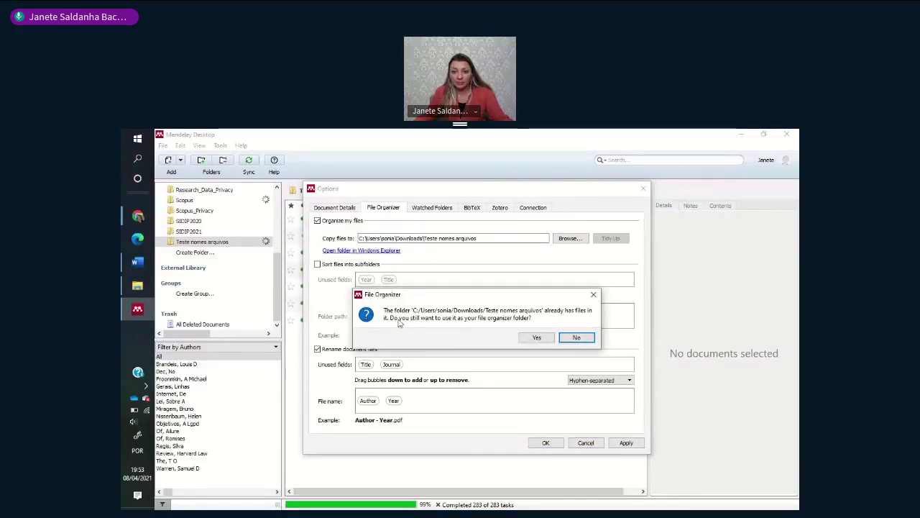
{"action": "left_click", "coordinate": [538, 338]}
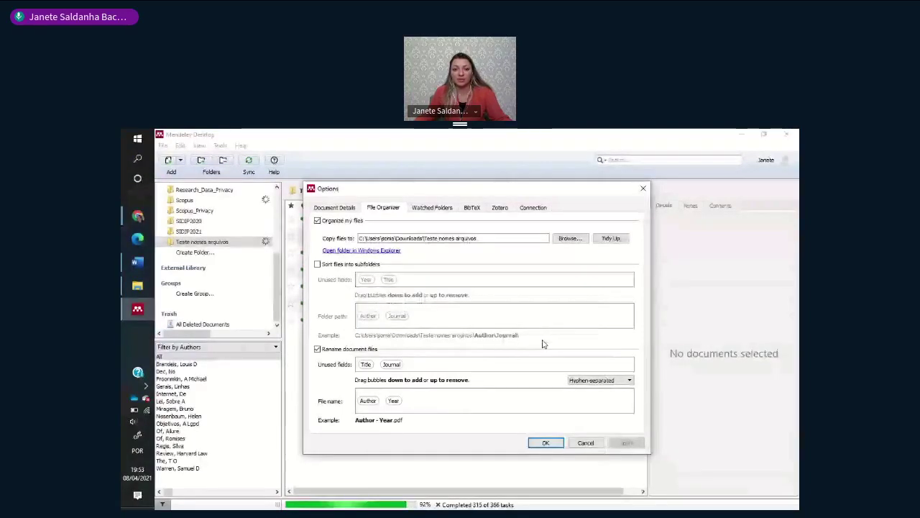
{"action": "left_click", "coordinate": [546, 442]}
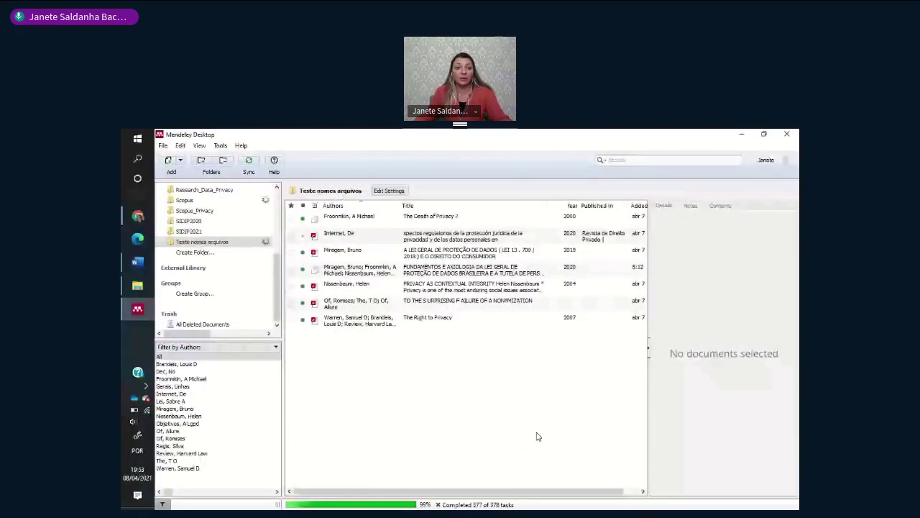
- Open Downloads > Teste nomes arquivos in File Explorer and check Acad - 2013.pdf
{"action": "key", "text": "alt+Tab"}
{"action": "left_click", "coordinate": [198, 267]}
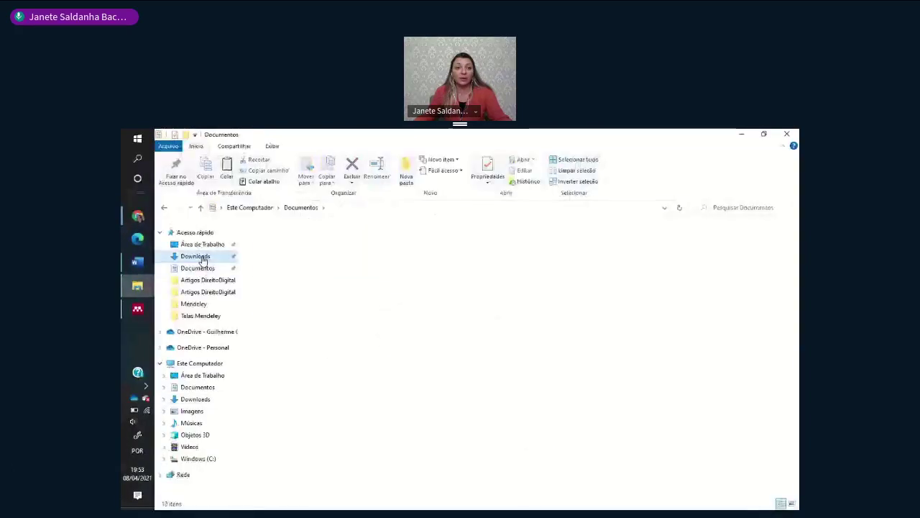
{"action": "left_click", "coordinate": [197, 256]}
{"action": "double_click", "coordinate": [302, 316]}
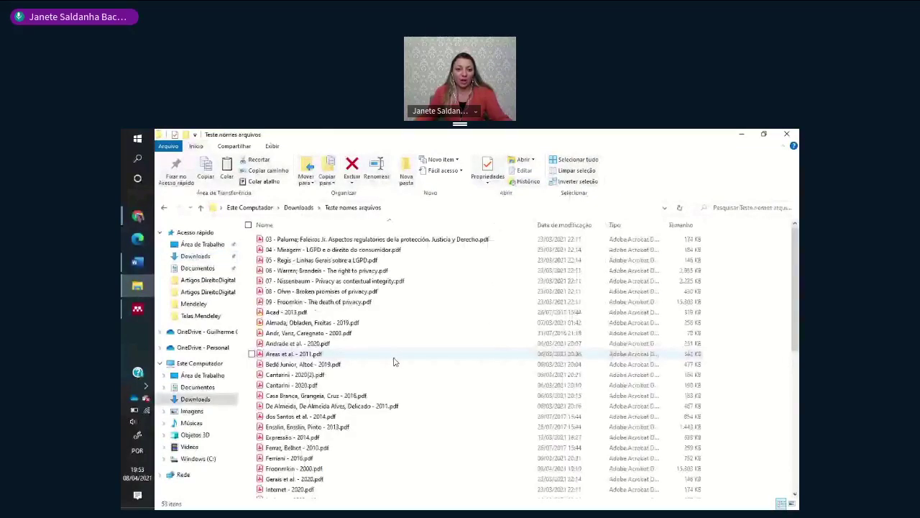
{"action": "left_click", "coordinate": [302, 312]}
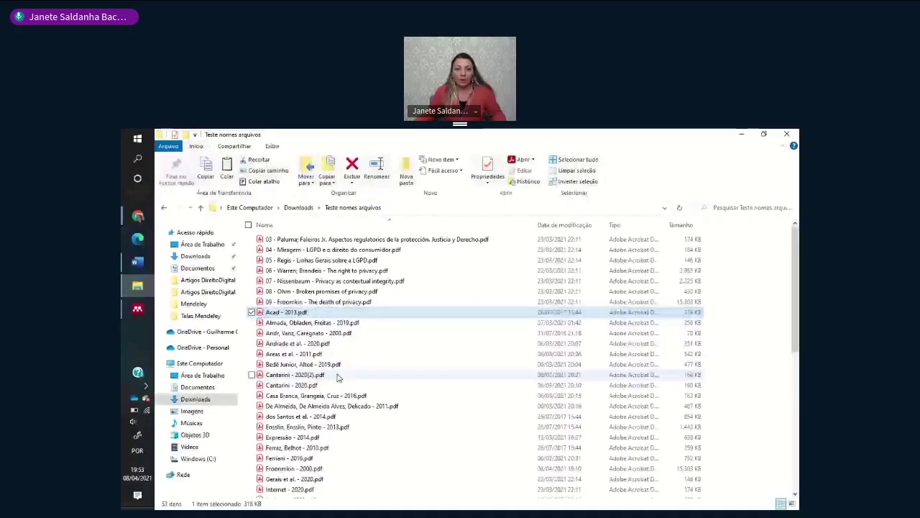
{"action": "scroll", "coordinate": [338, 377], "scroll_direction": "down", "scroll_amount": 1}
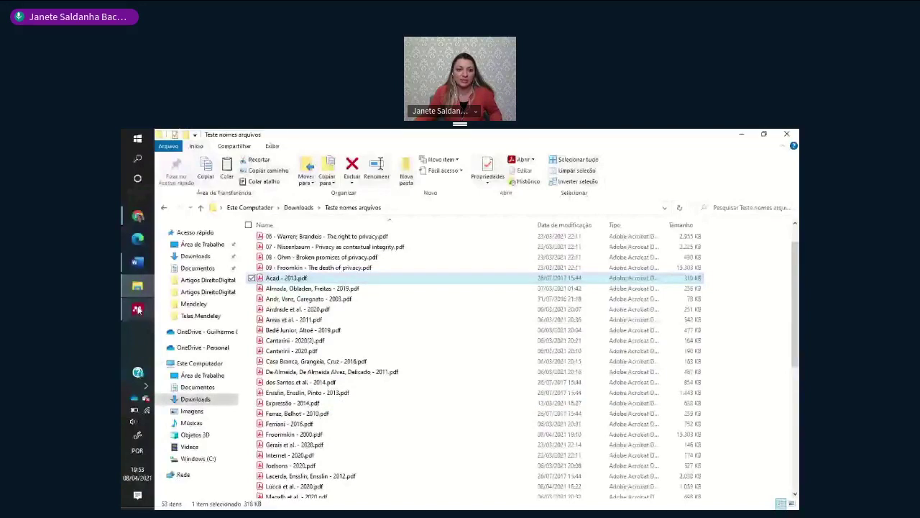
- Check renamed PDFs like dos Santos et al. - 2014 and Ferriani - 2016, then open Expressão - 2014.pdf
{"action": "left_click", "coordinate": [138, 309]}
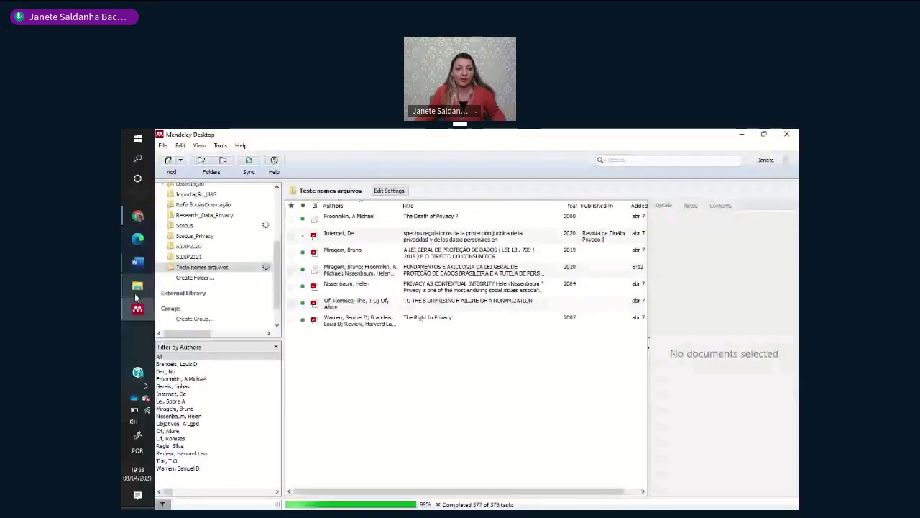
{"action": "left_click", "coordinate": [137, 288]}
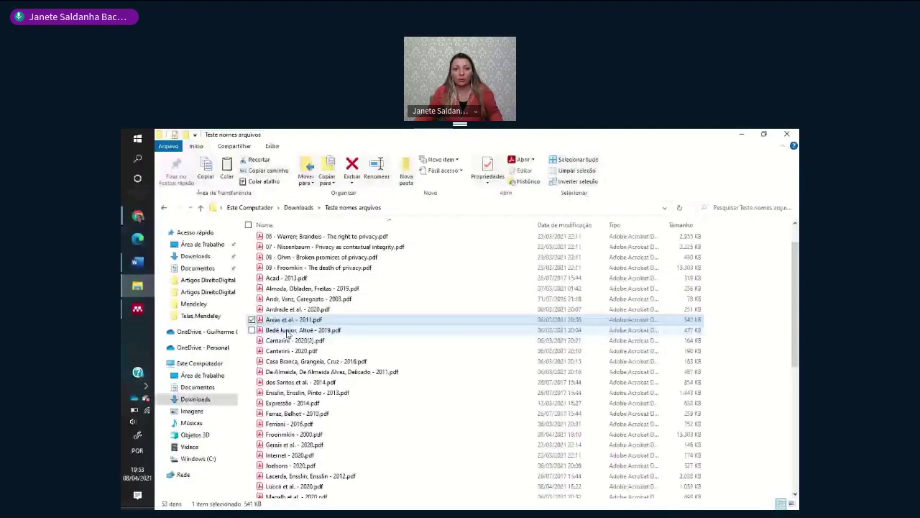
{"action": "left_click", "coordinate": [287, 341]}
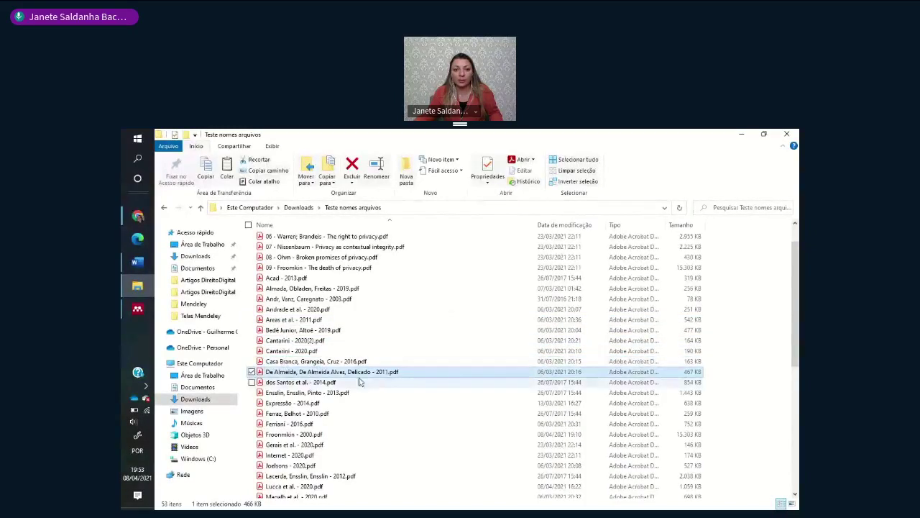
{"action": "left_click", "coordinate": [277, 382]}
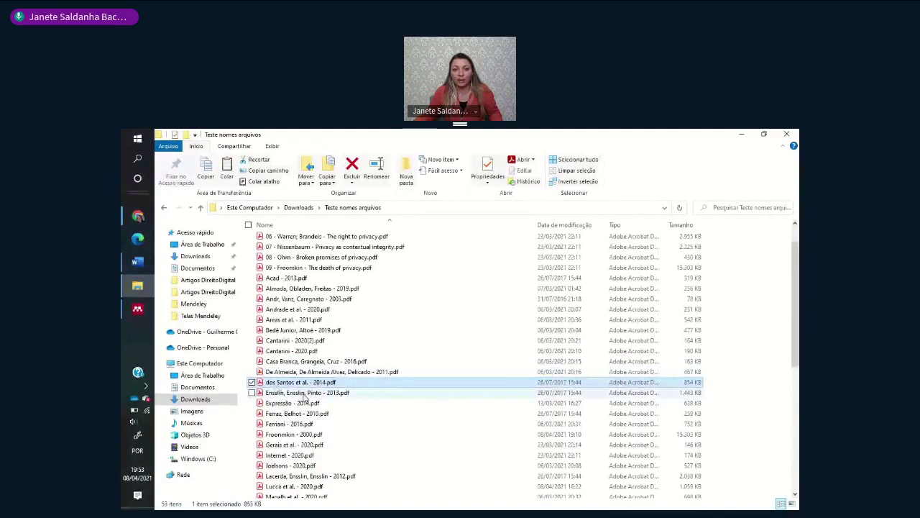
{"action": "left_click", "coordinate": [291, 424]}
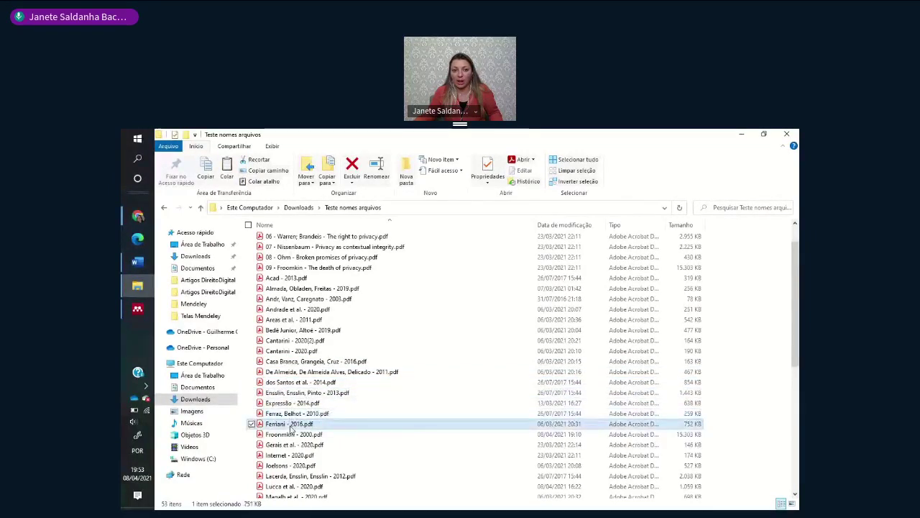
{"action": "left_click", "coordinate": [292, 404]}
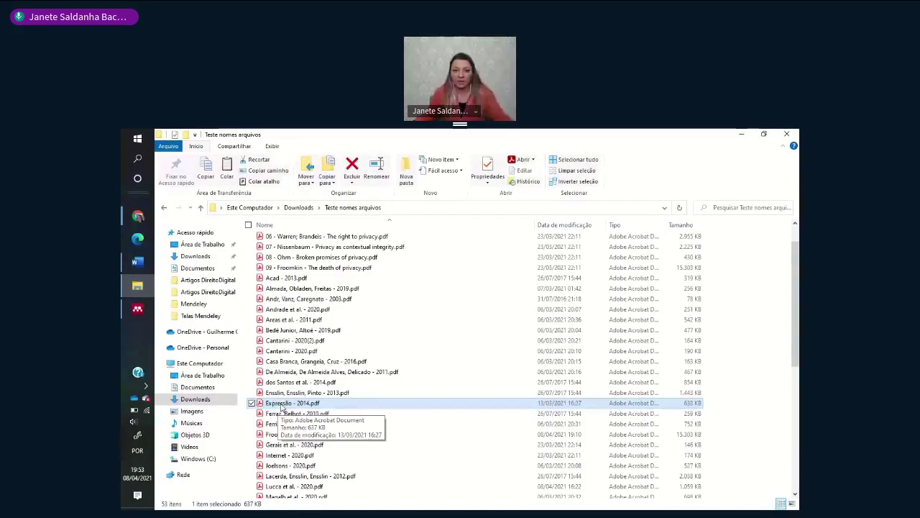
{"action": "double_click", "coordinate": [282, 404]}
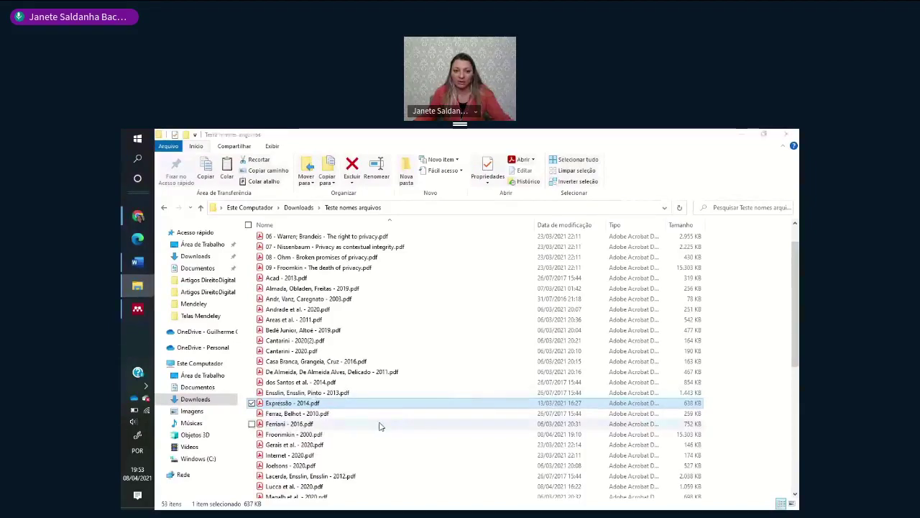
{"action": "scroll", "coordinate": [416, 381], "scroll_direction": "down", "scroll_amount": 1}
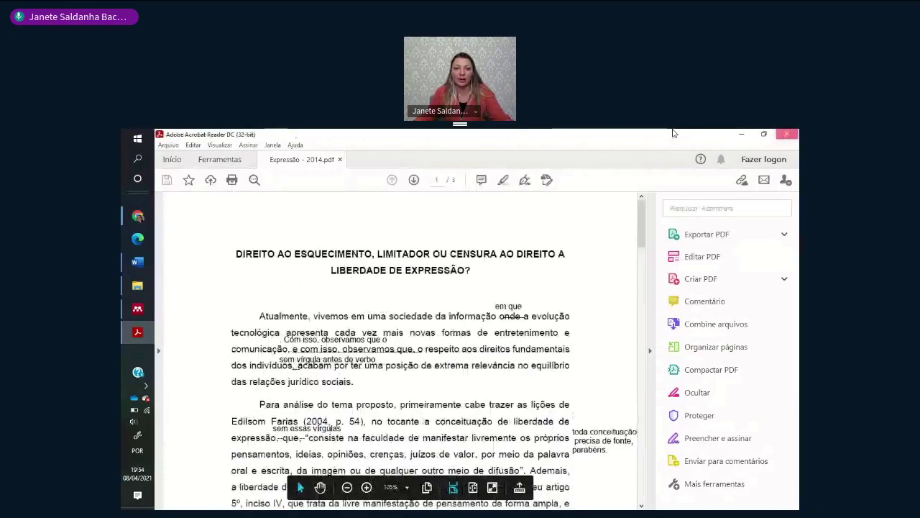
- Close the Expressão and Lacerda PDFs in Acrobat Reader and return to the folder listing
{"action": "key", "text": "alt+F4"}
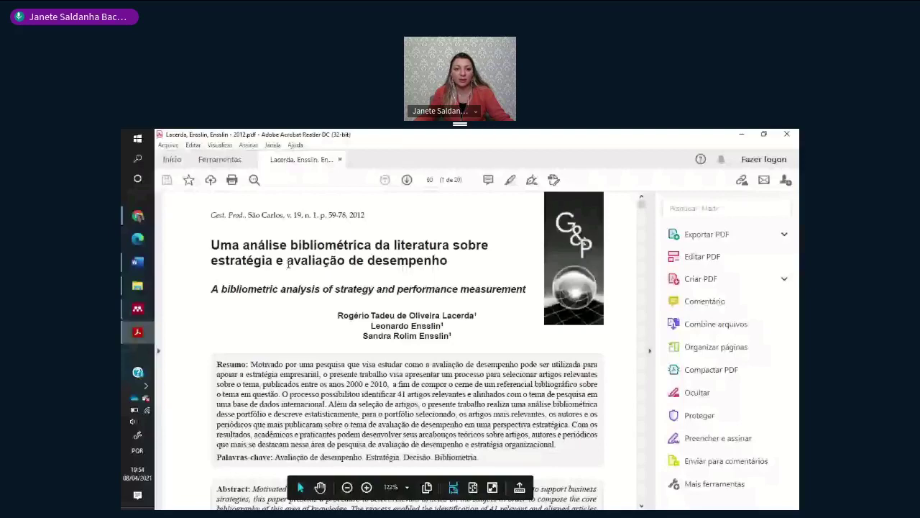
{"action": "key", "text": "alt+Tab"}
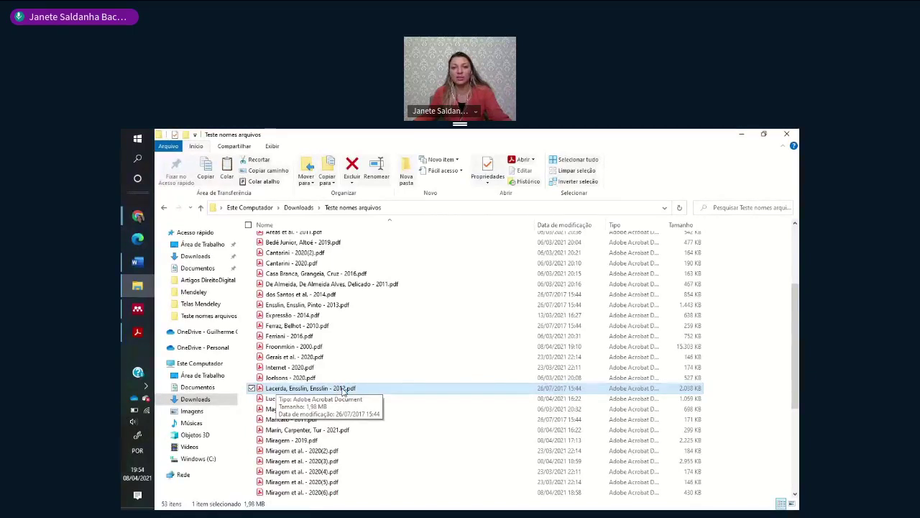
- Scroll through the renamed PDFs in Teste nomes arquivos, then switch back to Mendeley Desktop
{"action": "scroll", "coordinate": [343, 392], "scroll_direction": "down", "scroll_amount": 5}
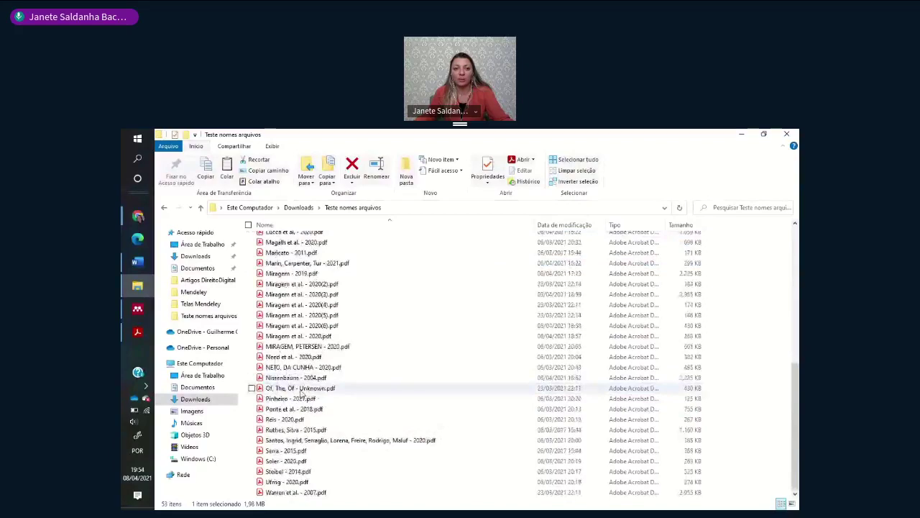
{"action": "scroll", "coordinate": [302, 392], "scroll_direction": "up", "scroll_amount": 6}
{"action": "scroll", "coordinate": [364, 370], "scroll_direction": "up", "scroll_amount": 2}
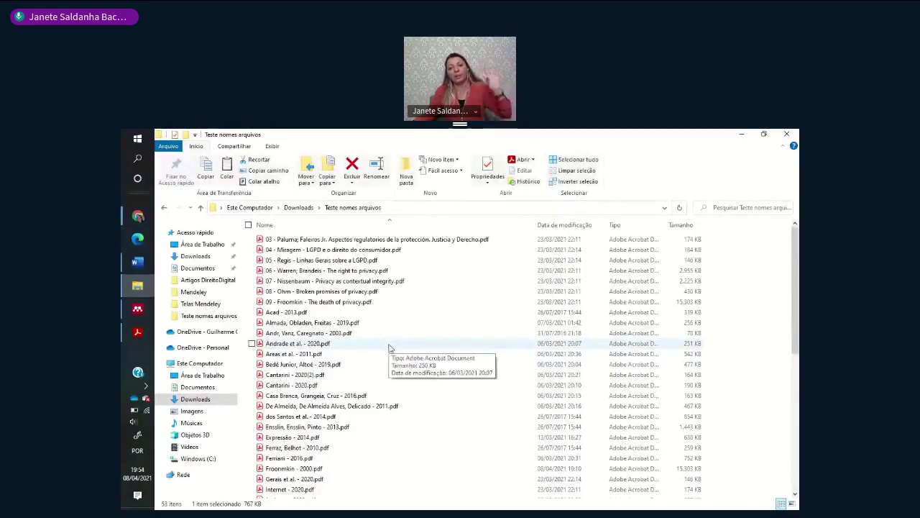
{"action": "left_click", "coordinate": [136, 310]}
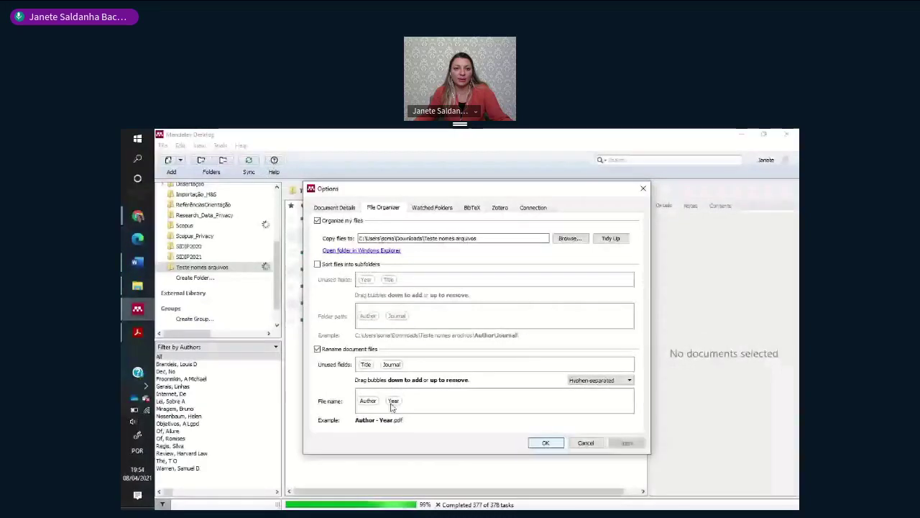
- Review the Hyphen-separated choices, cancel Options, then stop screen sharing in the Chrome conference
{"action": "left_click", "coordinate": [597, 380]}
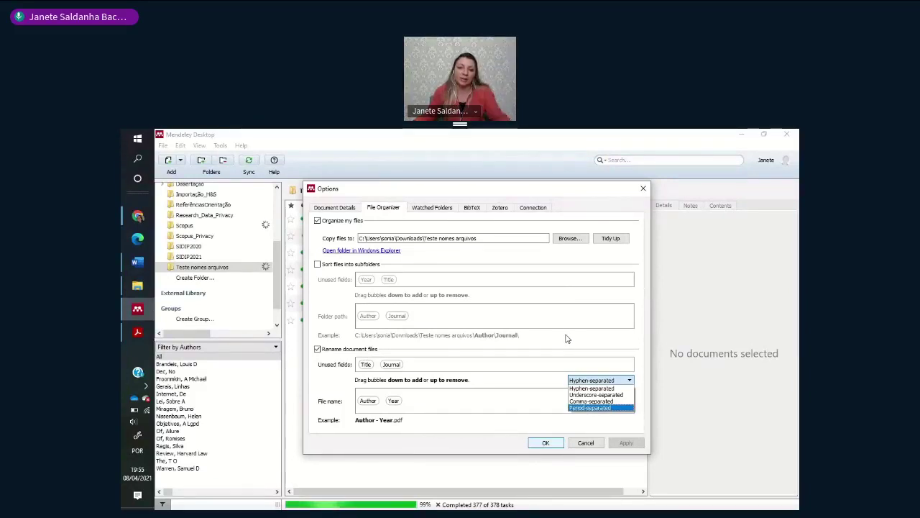
{"action": "left_click", "coordinate": [584, 444]}
{"action": "left_click", "coordinate": [584, 444]}
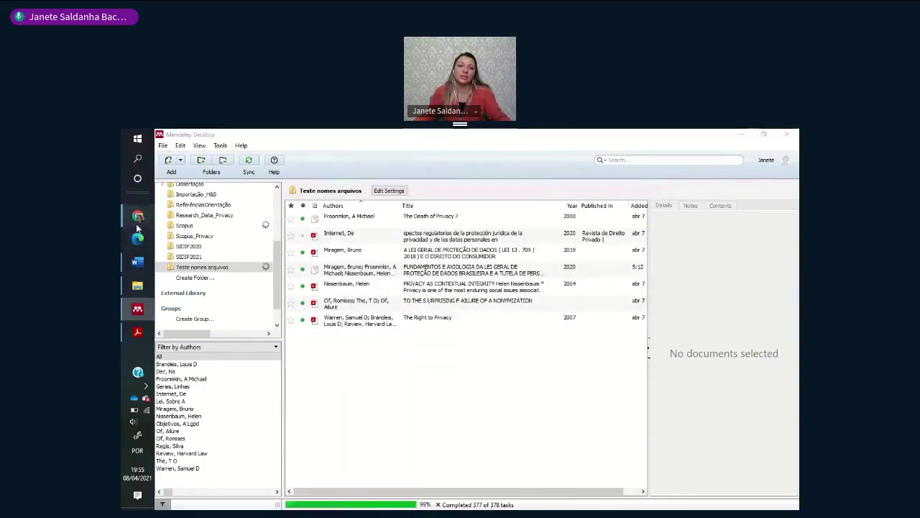
{"action": "mouse_move", "coordinate": [137, 216]}
{"action": "left_click", "coordinate": [198, 201]}
{"action": "left_click", "coordinate": [338, 136]}
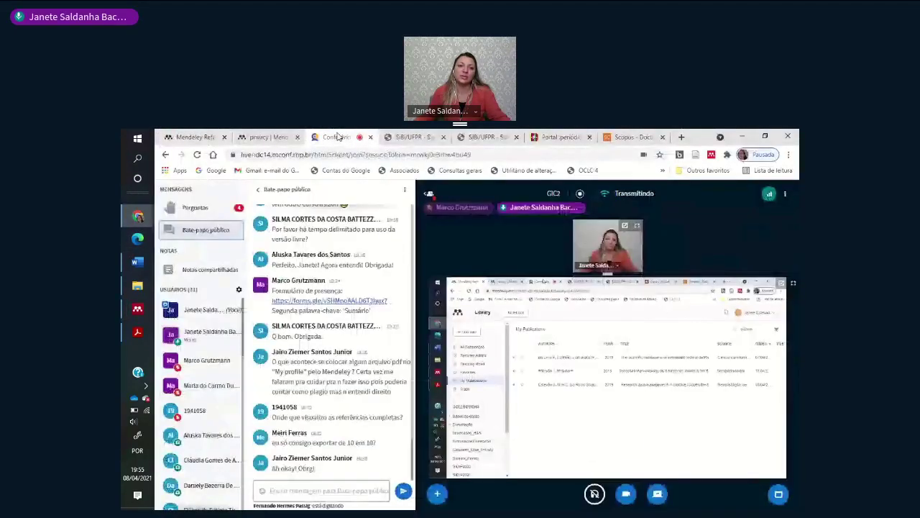
{"action": "left_click", "coordinate": [655, 497]}
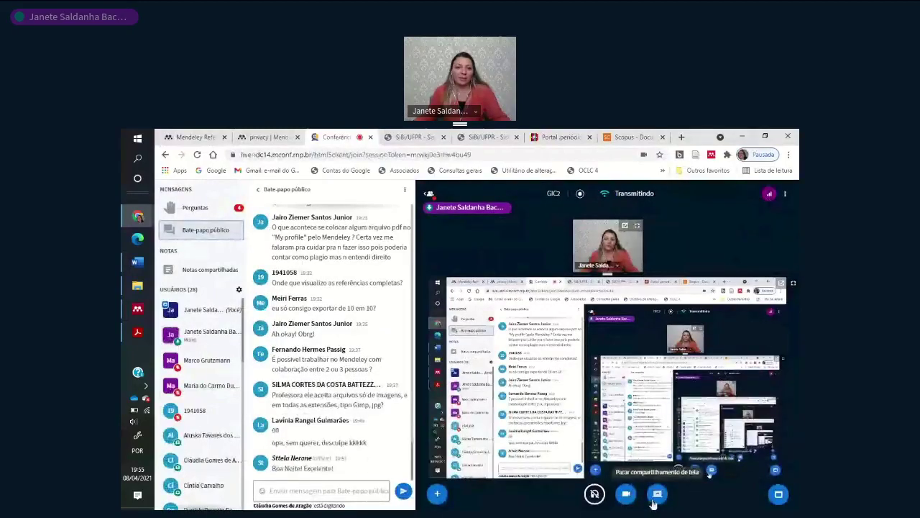
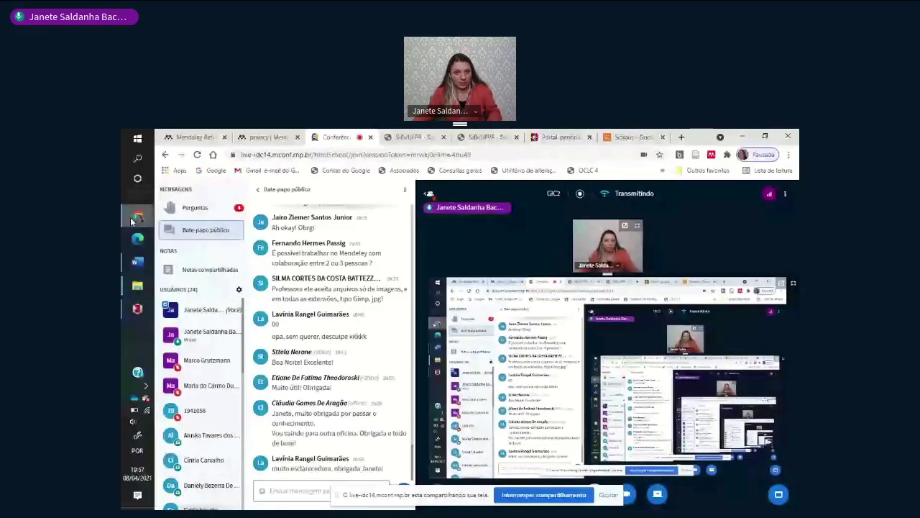
- Launch Mendeley Desktop from a Start search for 'men' and maximize its window
{"action": "left_click", "coordinate": [138, 158]}
{"action": "type", "text": "men"}
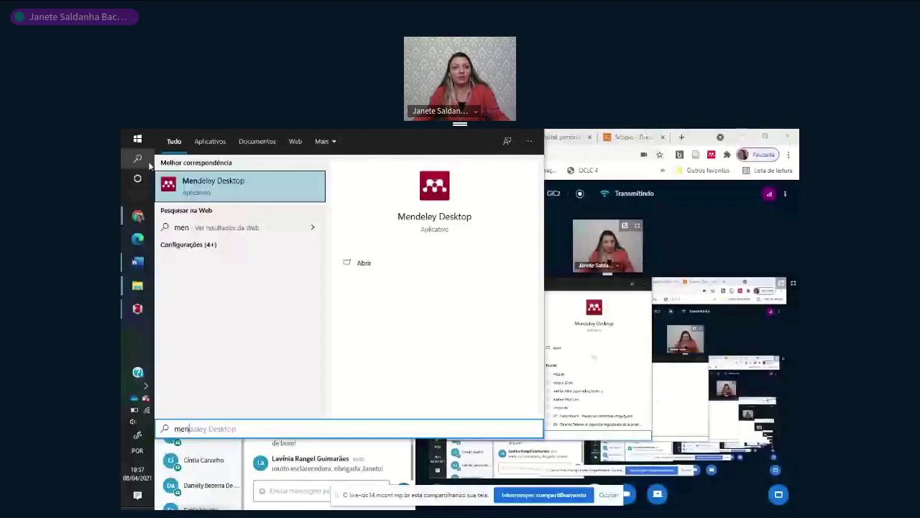
{"action": "key", "text": "Return"}
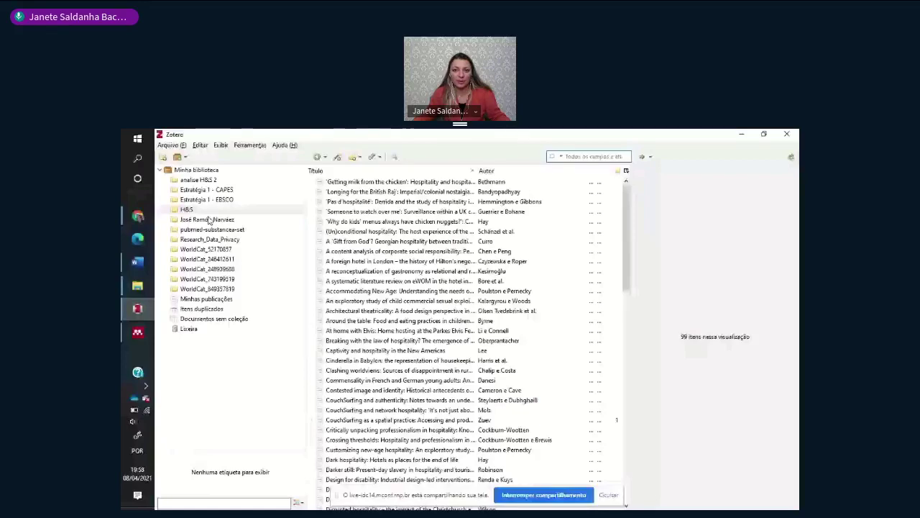
{"action": "left_click", "coordinate": [742, 133]}
{"action": "left_click", "coordinate": [699, 159]}
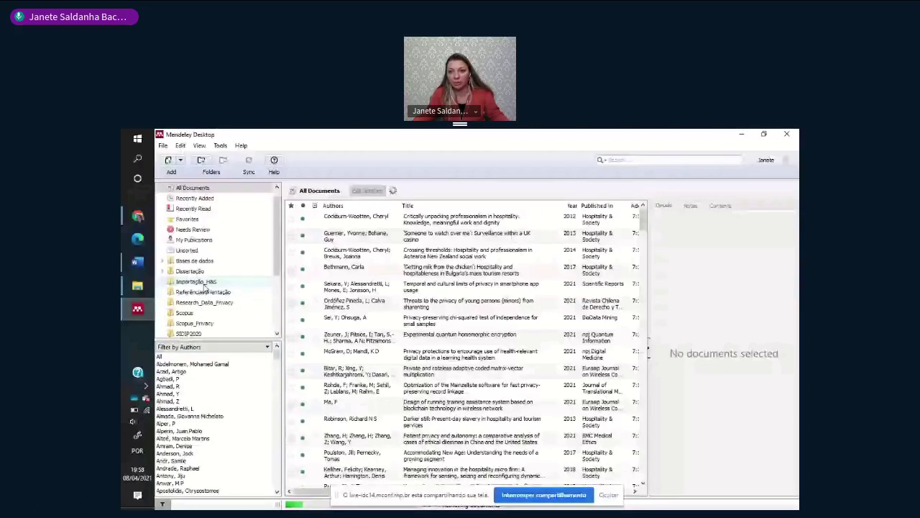
- Export all documents in the Importação_H&S folder as the RIS file 'H&S 2'
{"action": "left_click", "coordinate": [196, 282]}
{"action": "key", "text": "ctrl+a"}
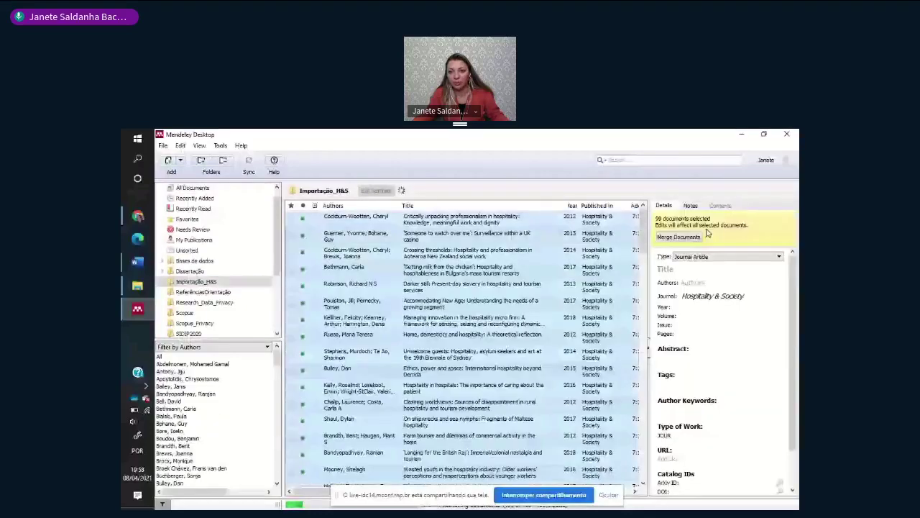
{"action": "right_click", "coordinate": [386, 331]}
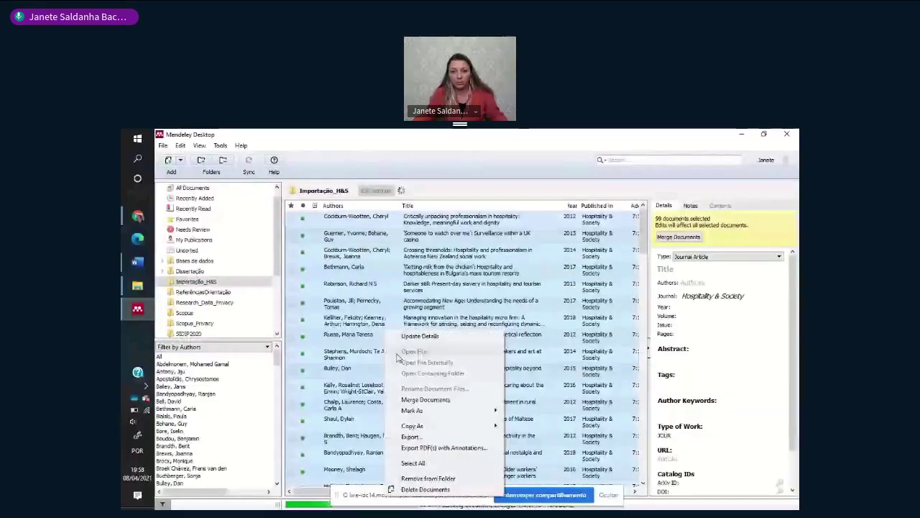
{"action": "left_click", "coordinate": [409, 437]}
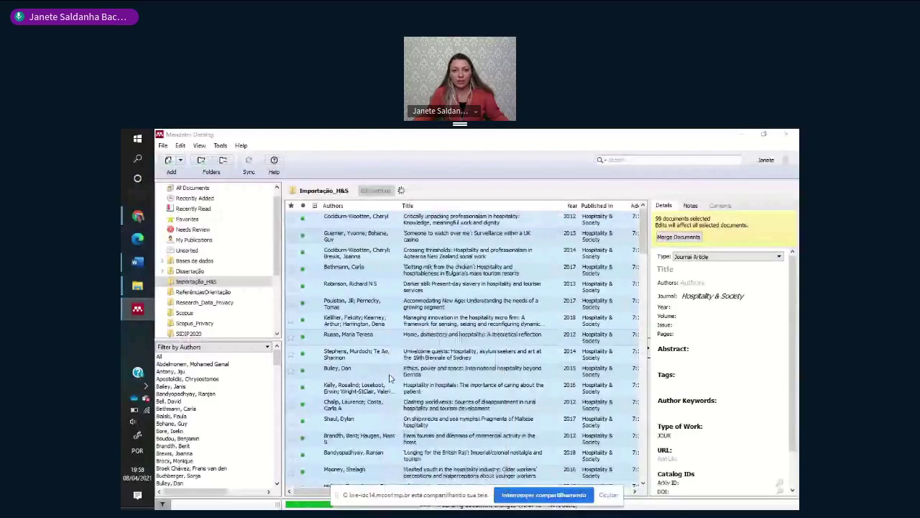
{"action": "left_click", "coordinate": [403, 353]}
{"action": "left_click", "coordinate": [414, 369]}
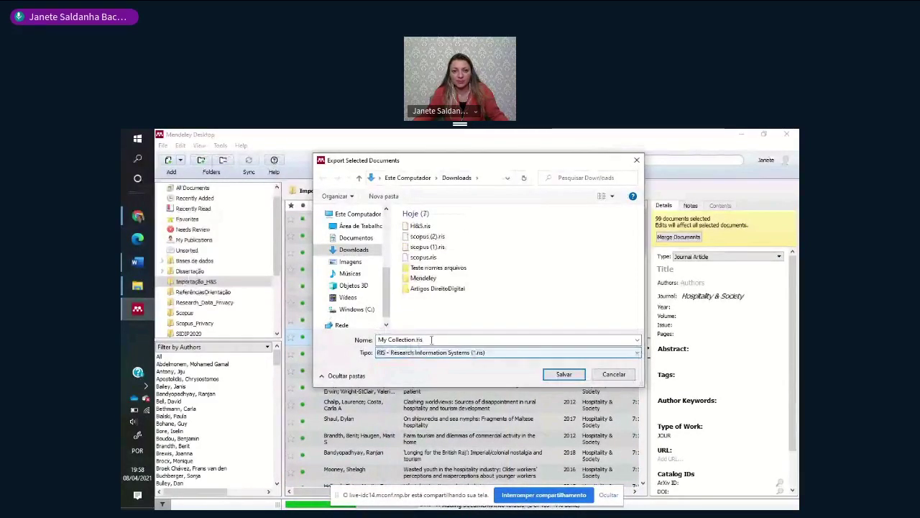
{"action": "left_click_drag", "start_coordinate": [423, 339], "coordinate": [343, 345]}
{"action": "key", "text": "BackSpace"}
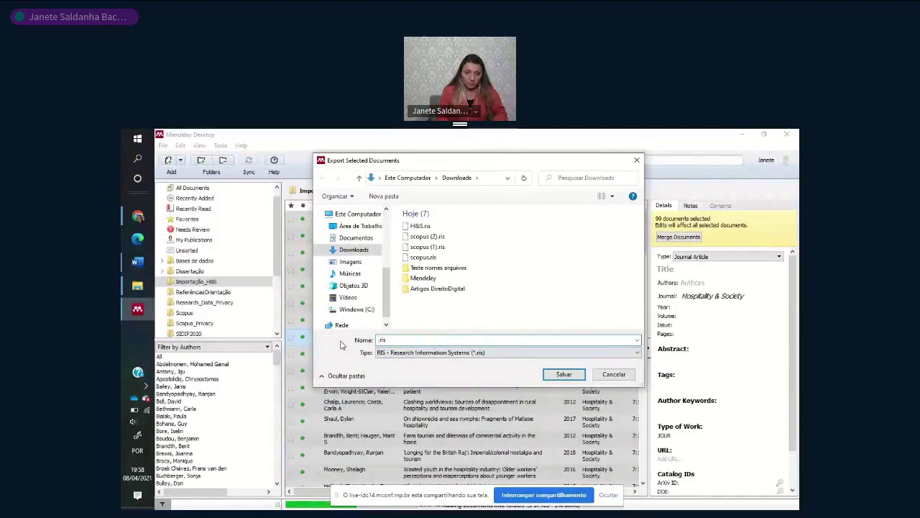
{"action": "type", "text": "H"}
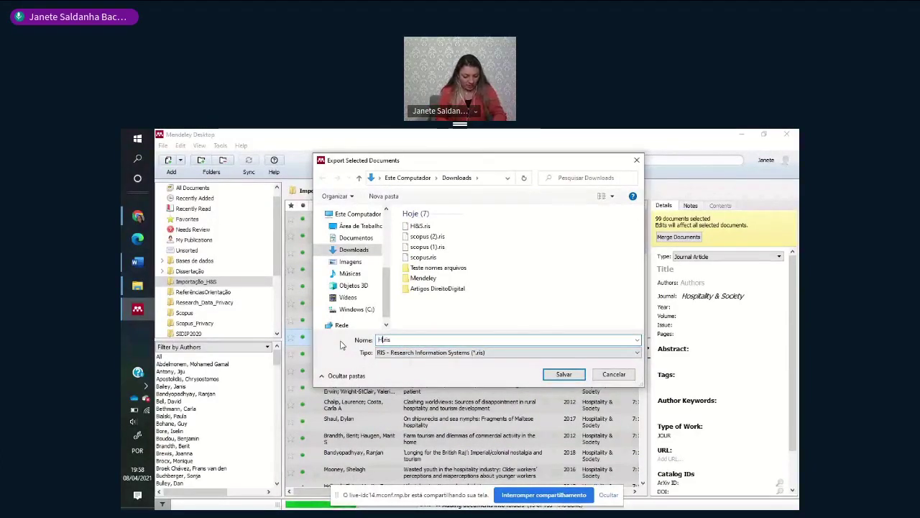
{"action": "type", "text": "&S"}
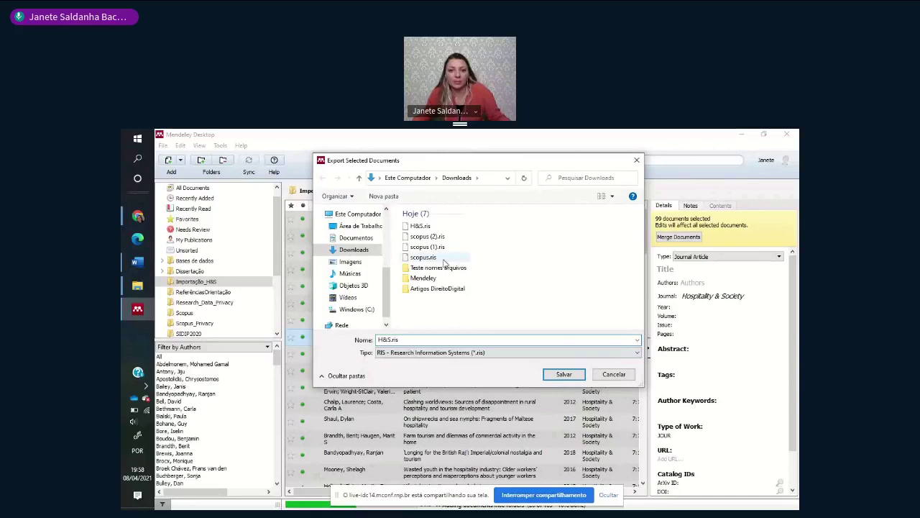
{"action": "type", "text": " 2"}
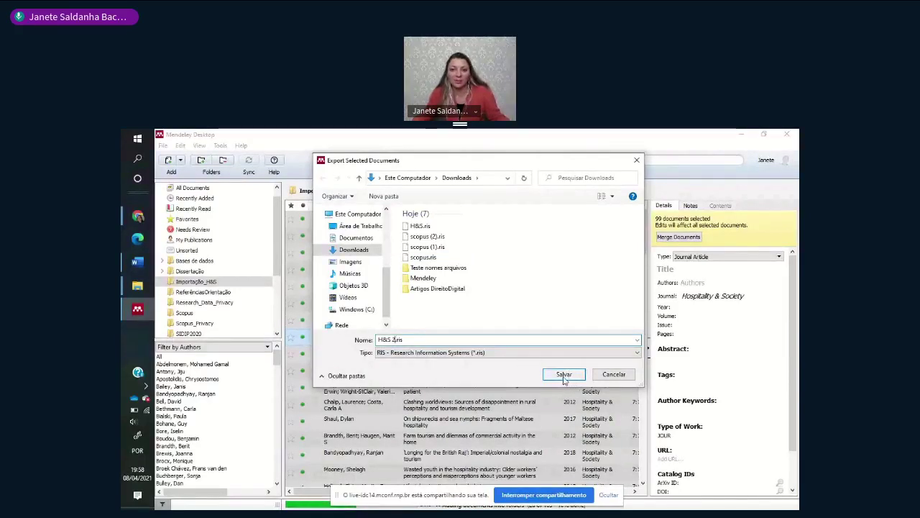
{"action": "left_click", "coordinate": [564, 375]}
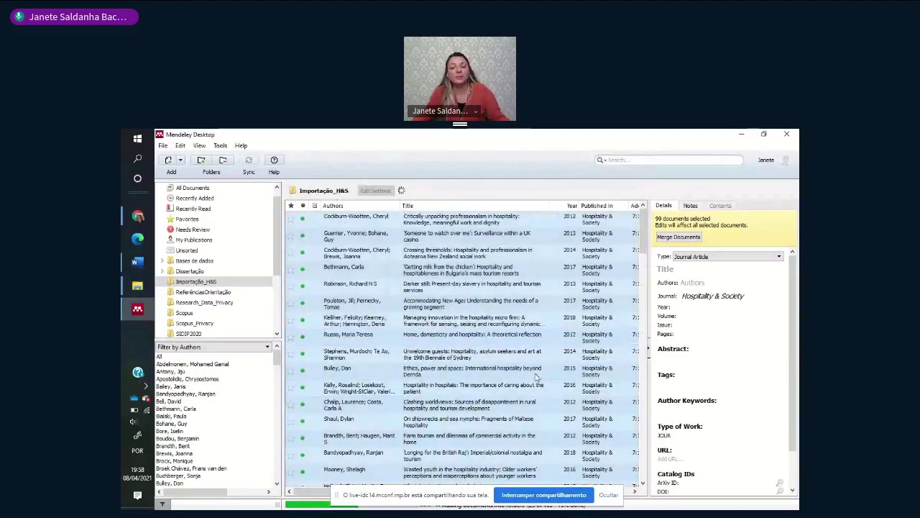
- Dismiss the screen-sharing notification and switch to the Downloads folder in File Explorer
{"action": "left_click", "coordinate": [609, 497]}
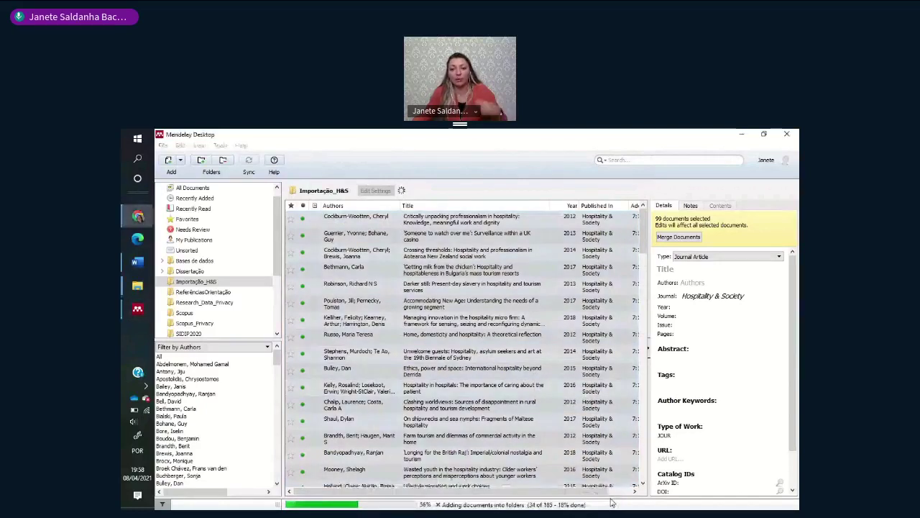
{"action": "left_click", "coordinate": [612, 503]}
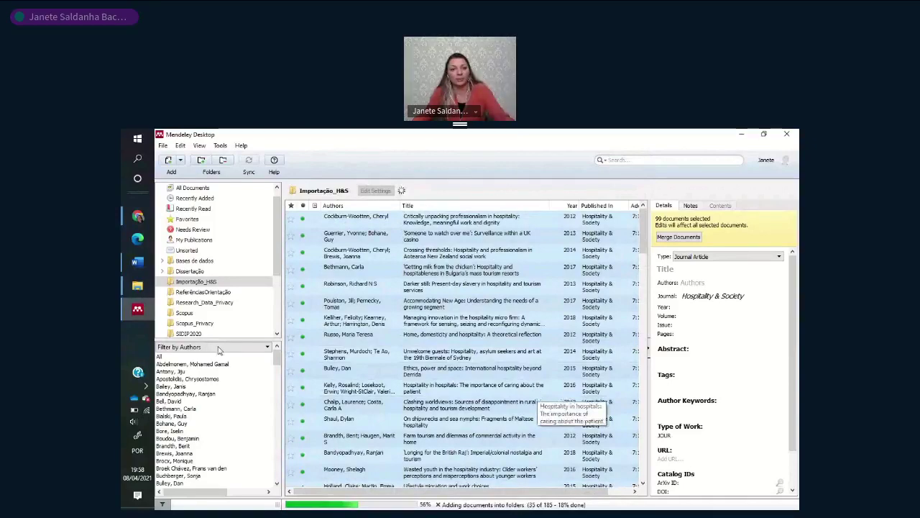
{"action": "key", "text": "alt+Tab"}
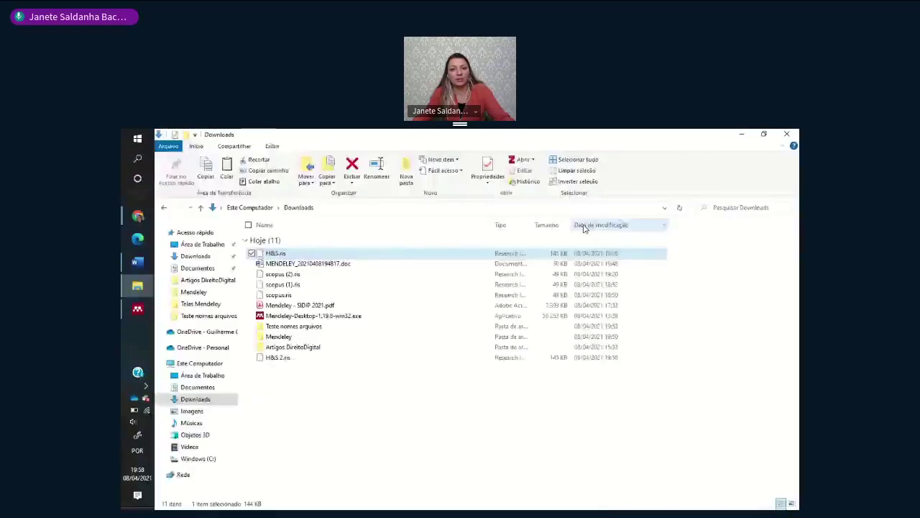
- Open H&S 2.ris from Downloads with Zotero
{"action": "left_click", "coordinate": [282, 255]}
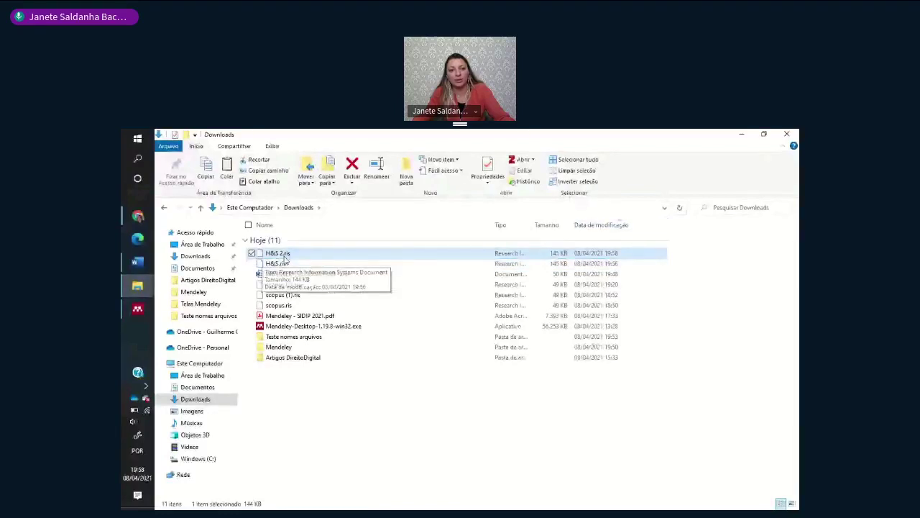
{"action": "right_click", "coordinate": [285, 257]}
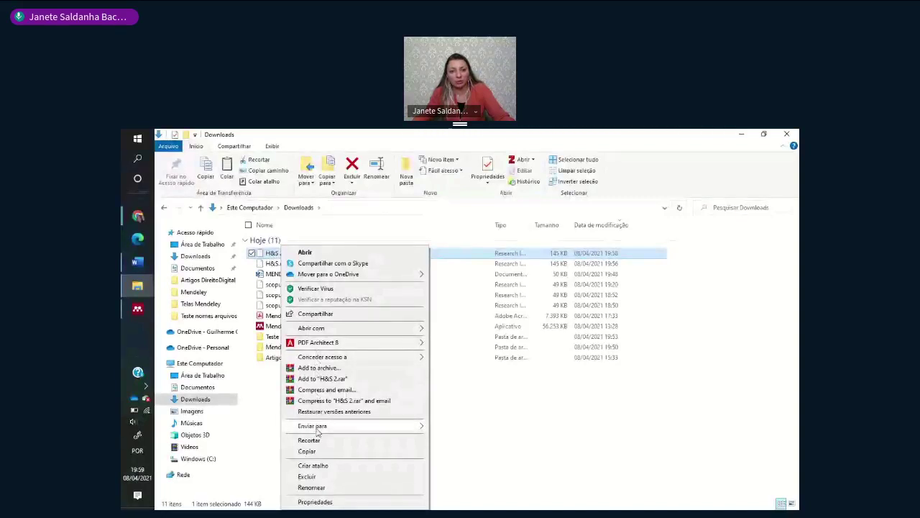
{"action": "mouse_move", "coordinate": [342, 330]}
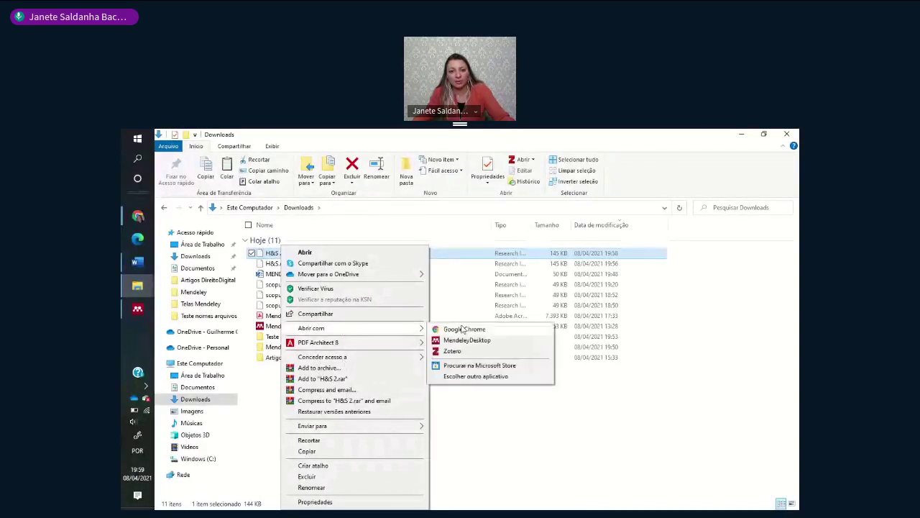
{"action": "left_click", "coordinate": [463, 351]}
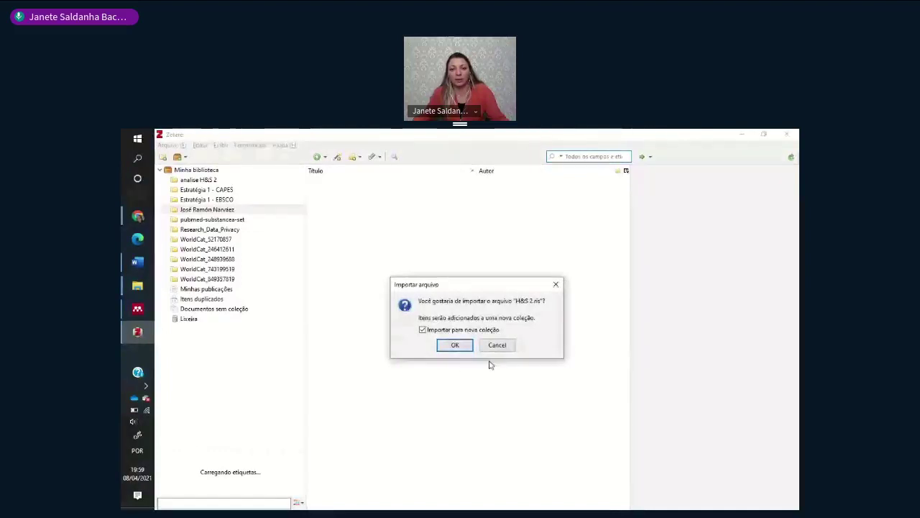
- Import H&S 2.ris into a new collection and view the H&S 2 collection's 99 items
{"action": "left_click", "coordinate": [455, 345]}
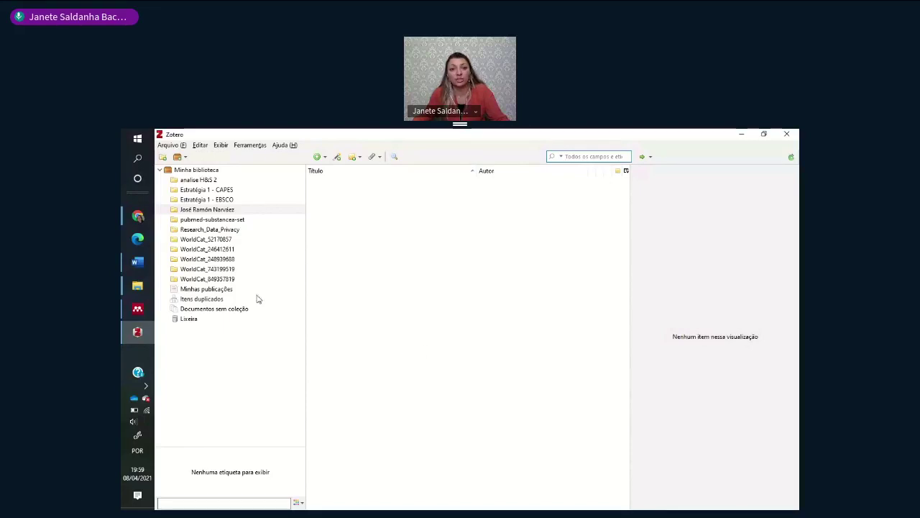
{"action": "left_click", "coordinate": [139, 287]}
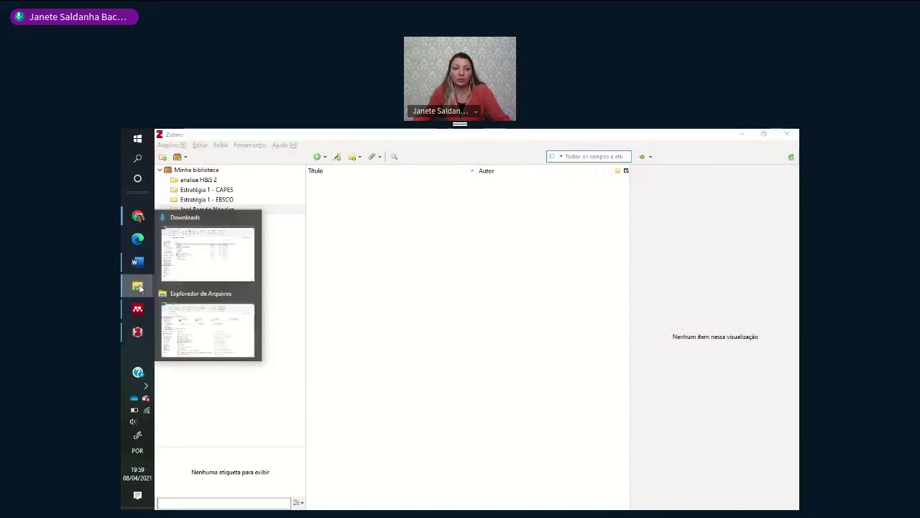
{"action": "left_click", "coordinate": [207, 259]}
{"action": "double_click", "coordinate": [281, 254]}
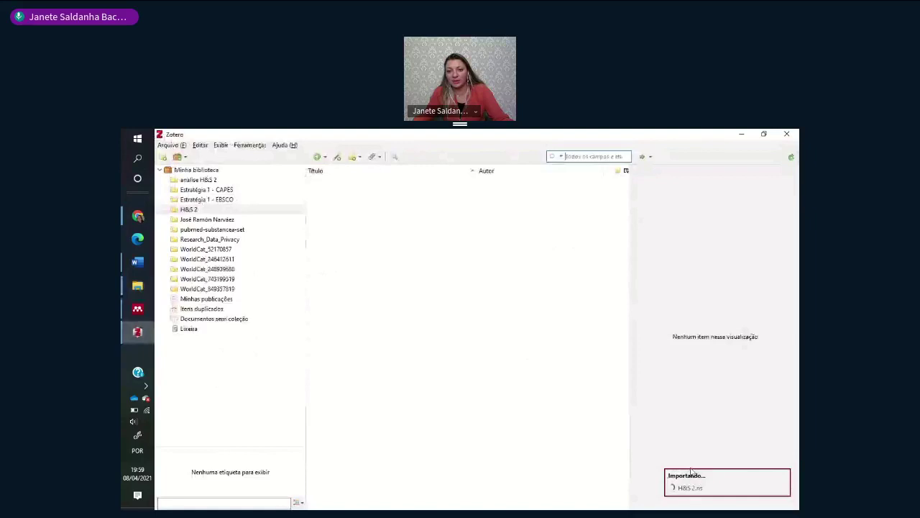
{"action": "left_click", "coordinate": [191, 209]}
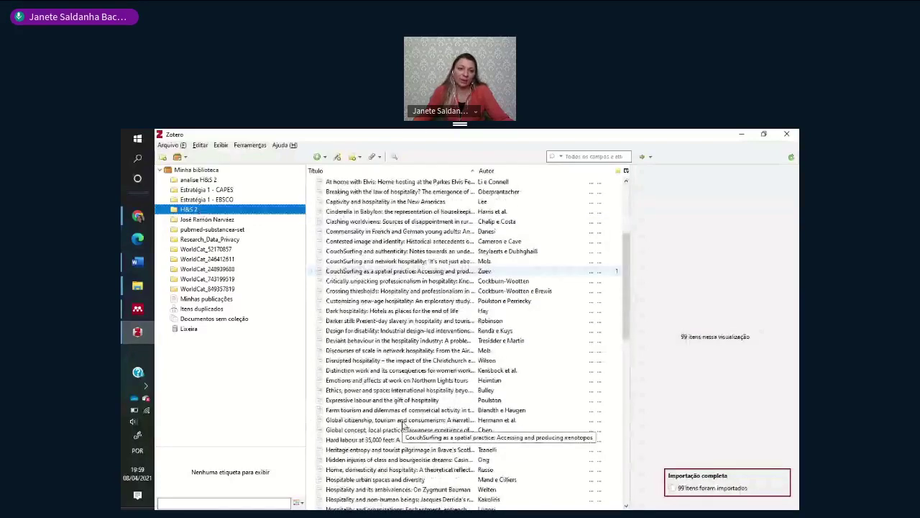
- Switch back to Mendeley Desktop
{"action": "scroll", "coordinate": [403, 426], "scroll_direction": "up", "scroll_amount": 5}
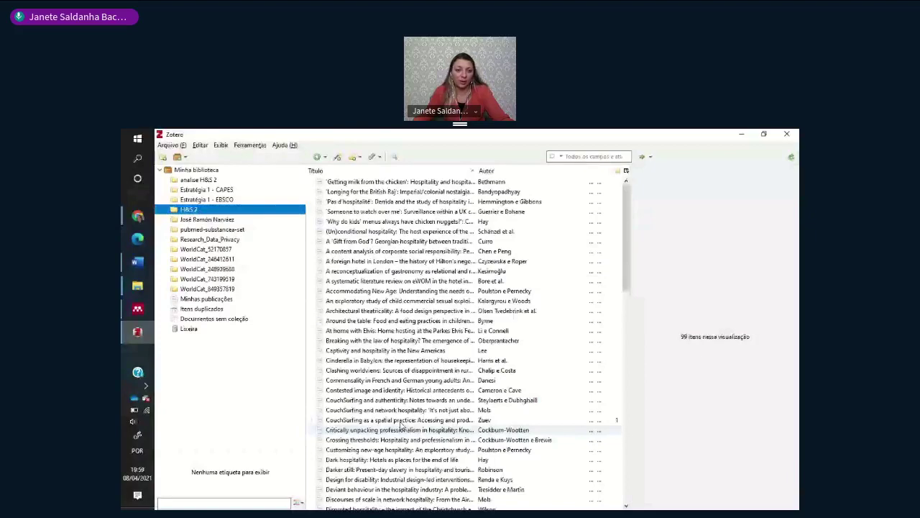
{"action": "left_click", "coordinate": [138, 309]}
{"action": "mouse_move", "coordinate": [133, 224]}
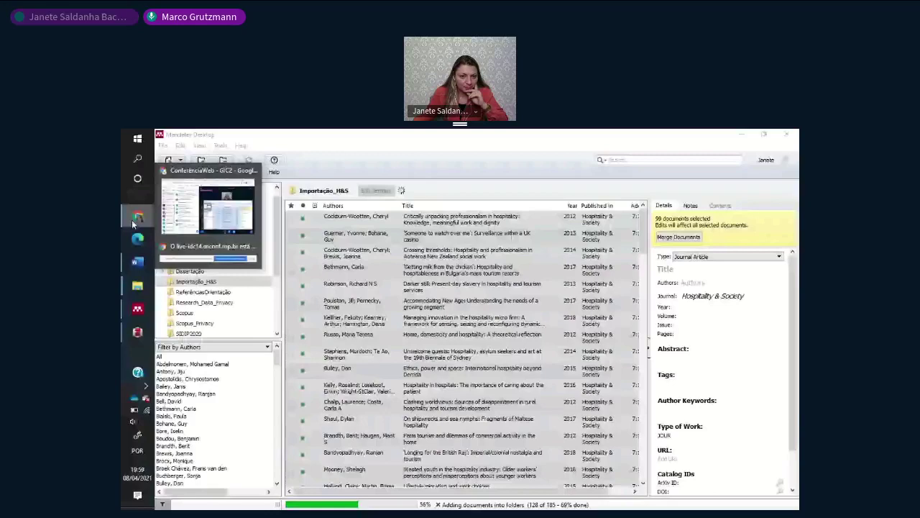
- In the Mendeley web library, start a private group named 'SIDIP 2021', then discard it
{"action": "left_click", "coordinate": [133, 224]}
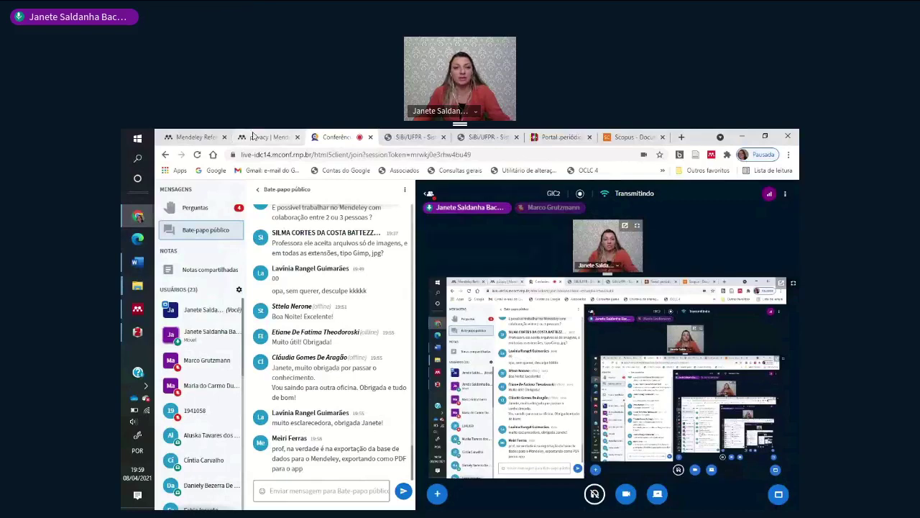
{"action": "left_click", "coordinate": [204, 135]}
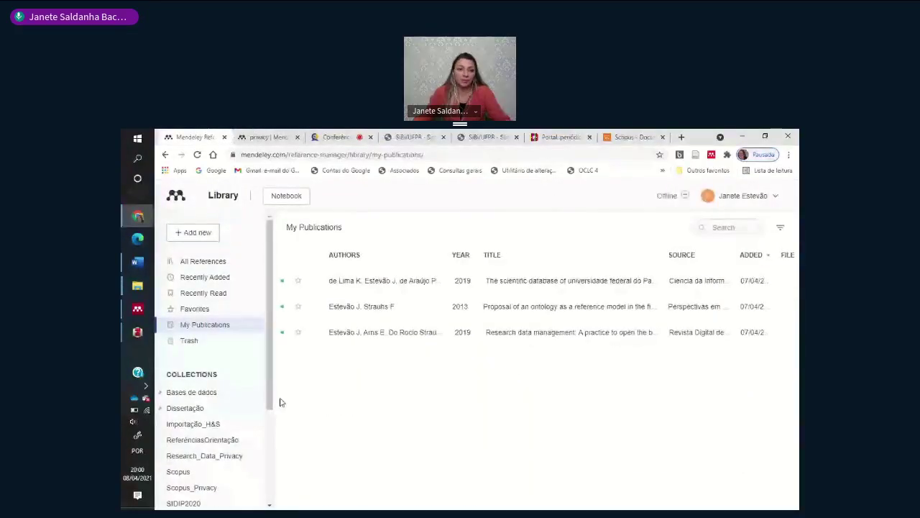
{"action": "scroll", "coordinate": [271, 442], "scroll_direction": "down", "scroll_amount": 1}
{"action": "scroll", "coordinate": [271, 441], "scroll_direction": "down", "scroll_amount": 1}
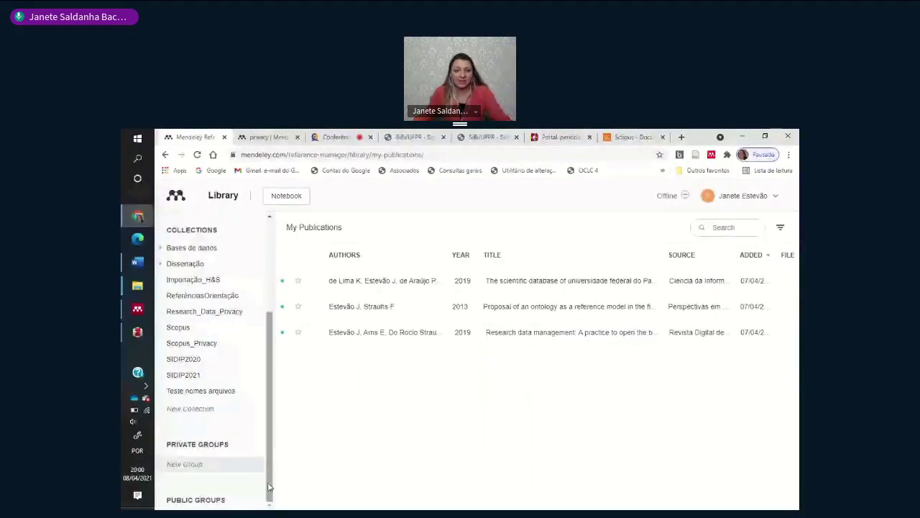
{"action": "left_click", "coordinate": [185, 464]}
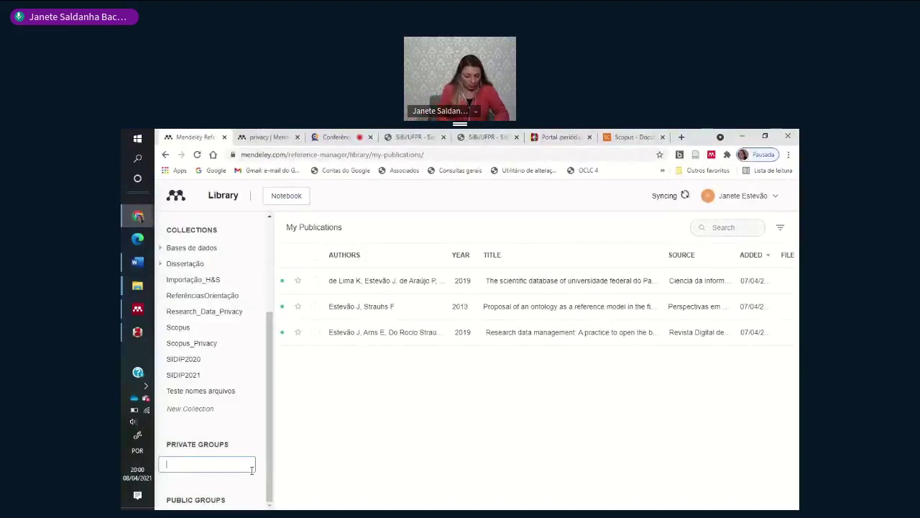
{"action": "type", "text": "SIDIP 2021"}
{"action": "key", "text": "Return"}
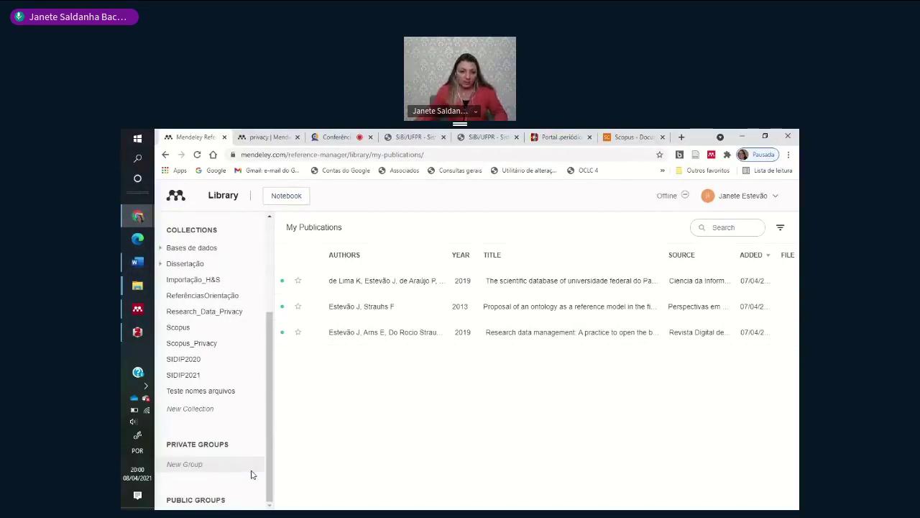
- Retry the group name as 'SIDIP2021' and 'SIS', cancel both, and reload the page
{"action": "left_click", "coordinate": [223, 464]}
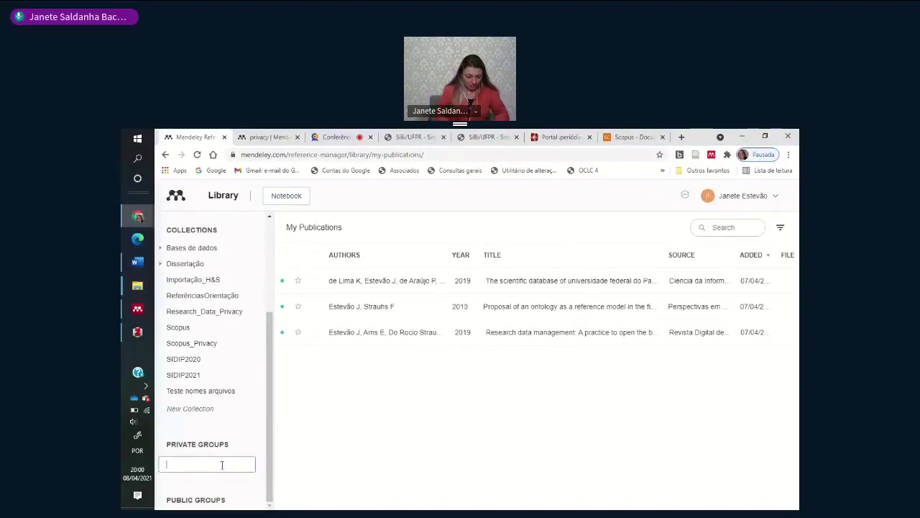
{"action": "type", "text": "SI"}
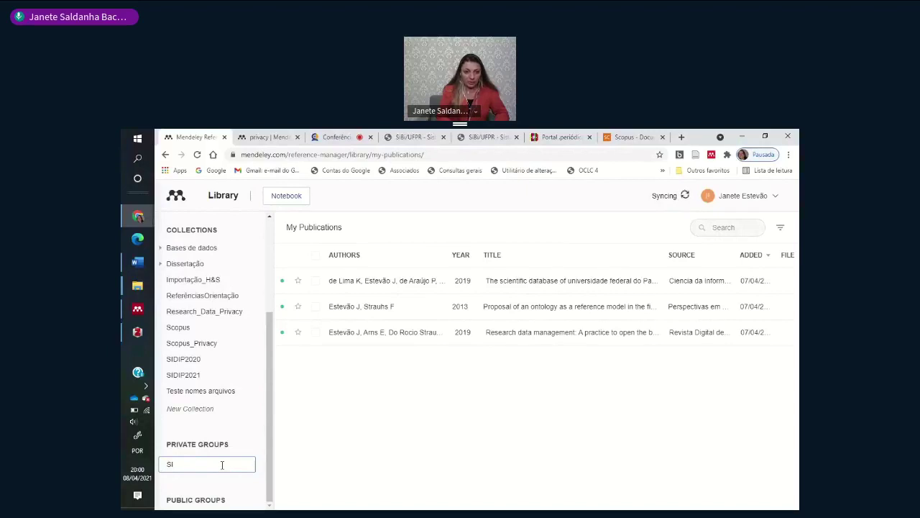
{"action": "type", "text": "DIP"}
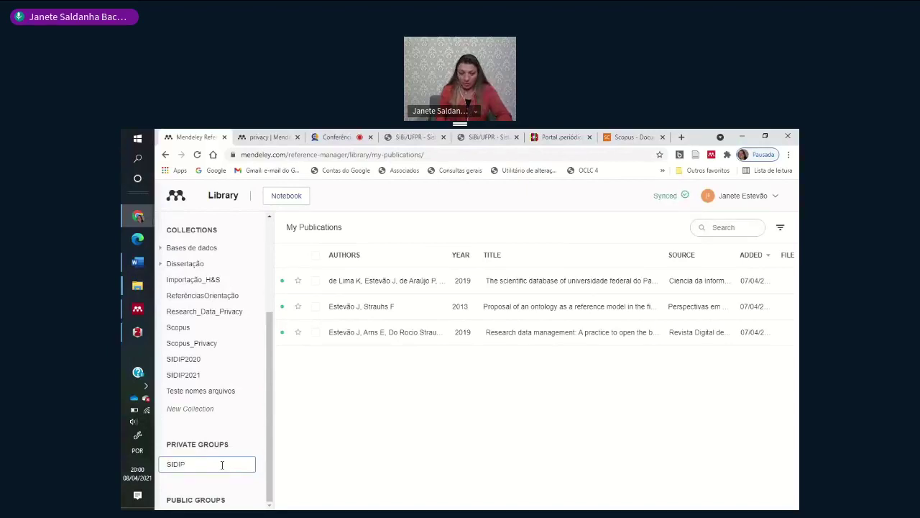
{"action": "type", "text": "20"}
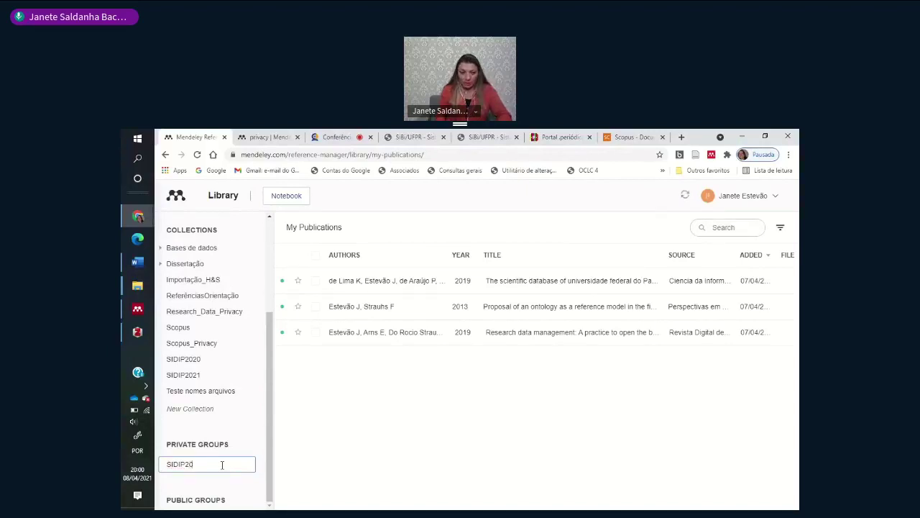
{"action": "type", "text": "21"}
{"action": "key", "text": "Return"}
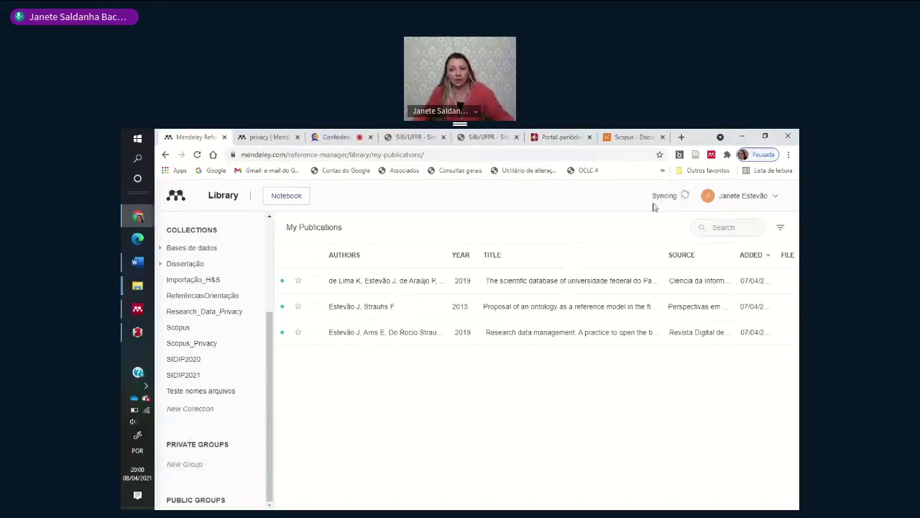
{"action": "left_click", "coordinate": [207, 467]}
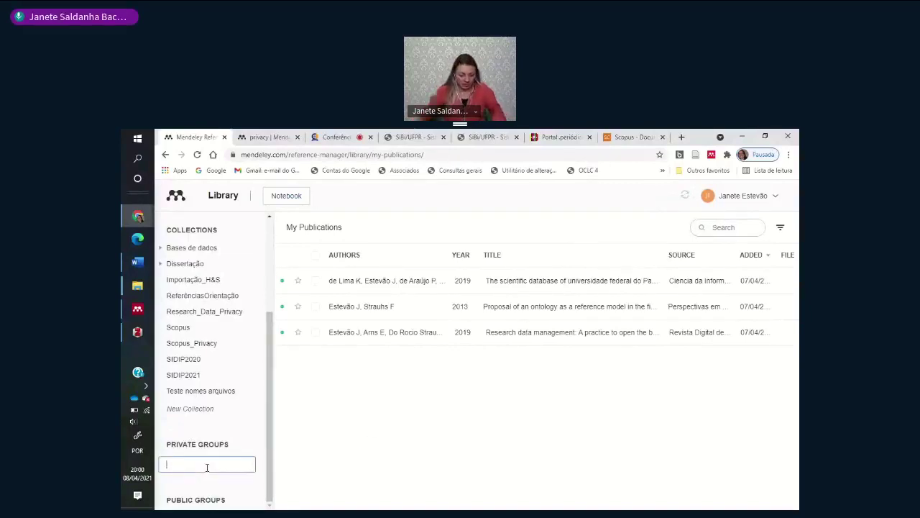
{"action": "type", "text": "SIS"}
{"action": "key", "text": "Return"}
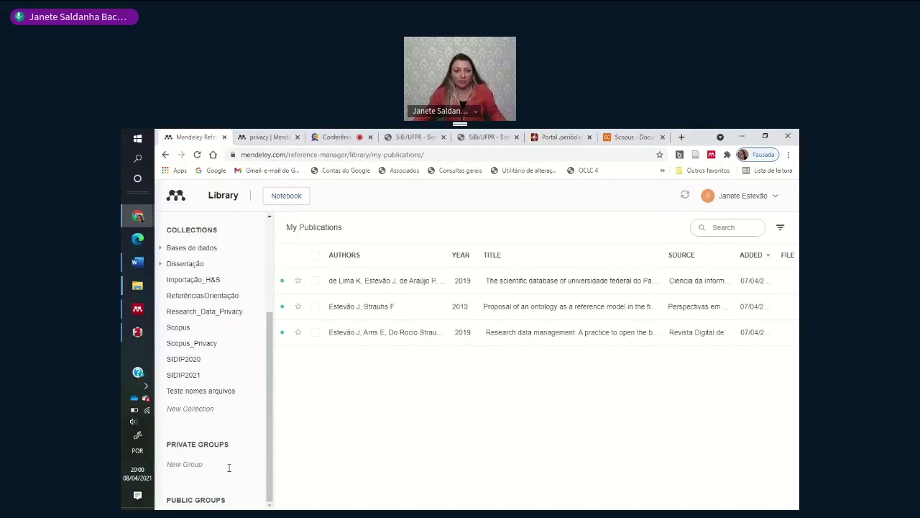
{"action": "left_click", "coordinate": [196, 466]}
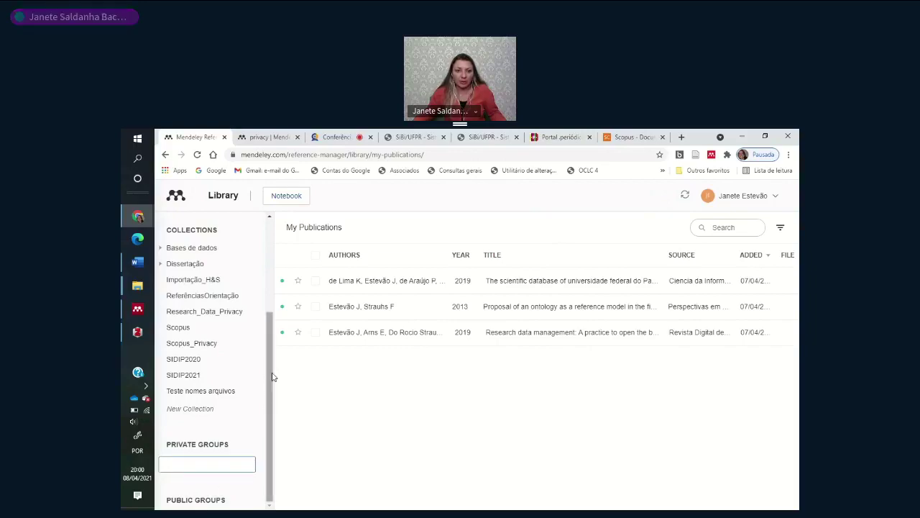
{"action": "key", "text": "F5"}
- Create the private group 'SIDIP 2021' in Mendeley Desktop and invite a test e-mail address
{"action": "left_click", "coordinate": [137, 310]}
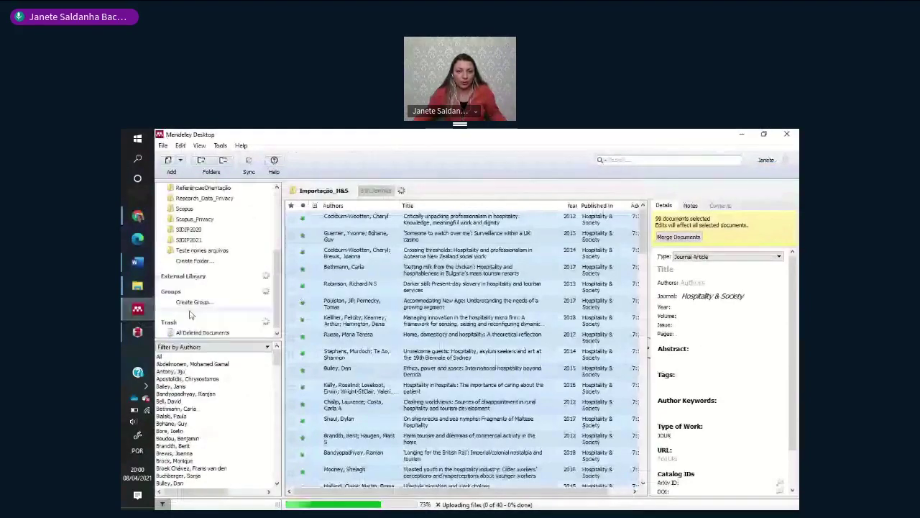
{"action": "type", "text": "SIDIP"}
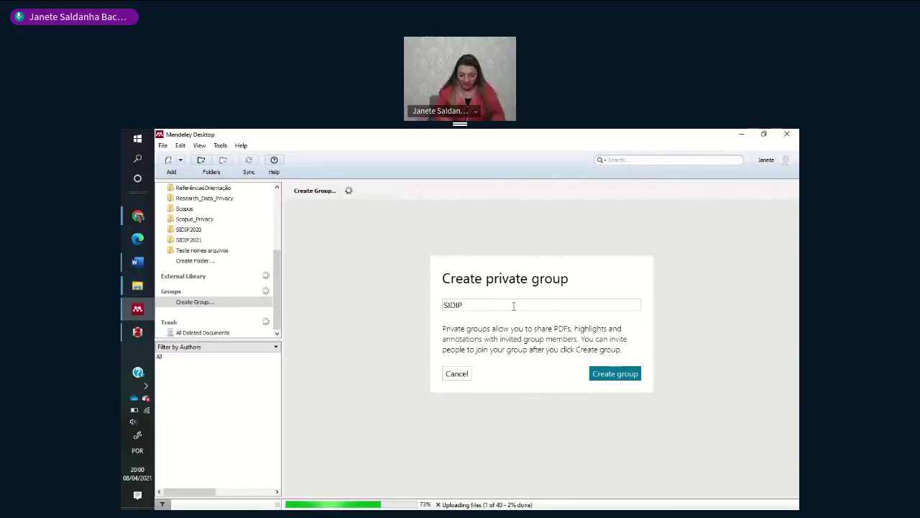
{"action": "type", "text": " 2021"}
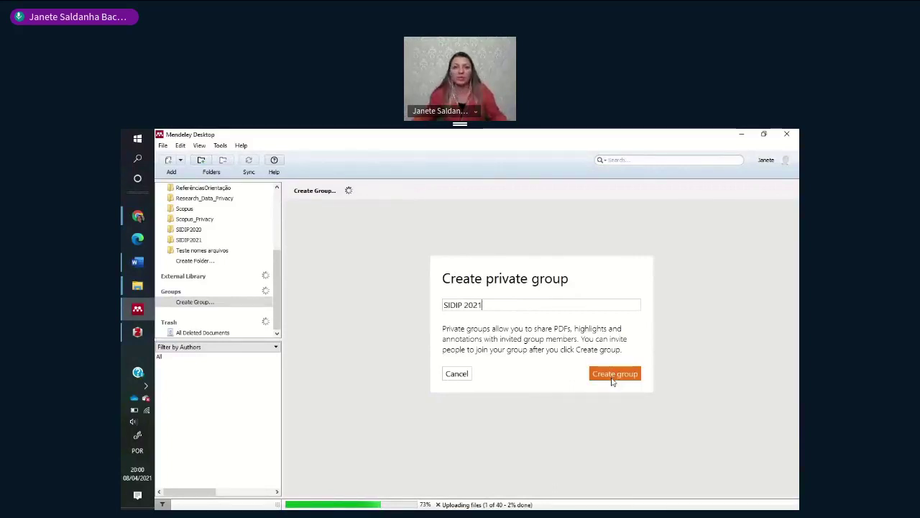
{"action": "left_click", "coordinate": [613, 382]}
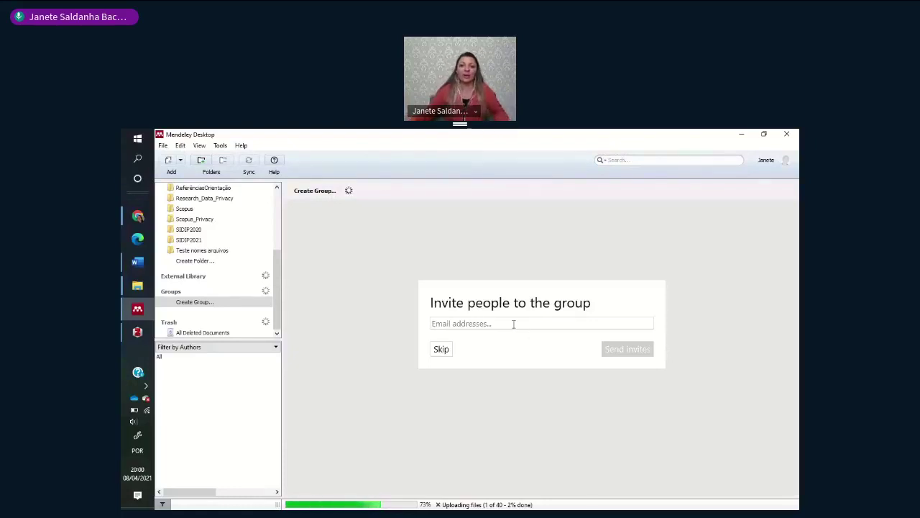
{"action": "left_click", "coordinate": [513, 324]}
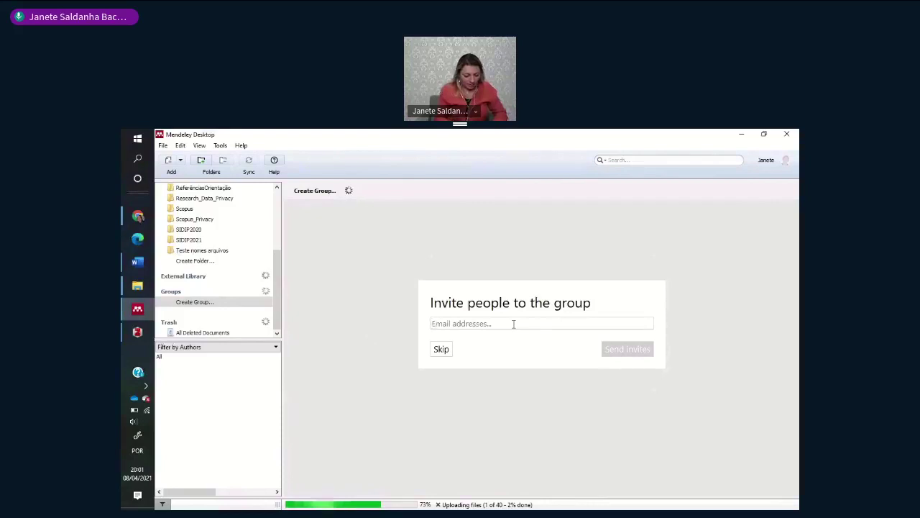
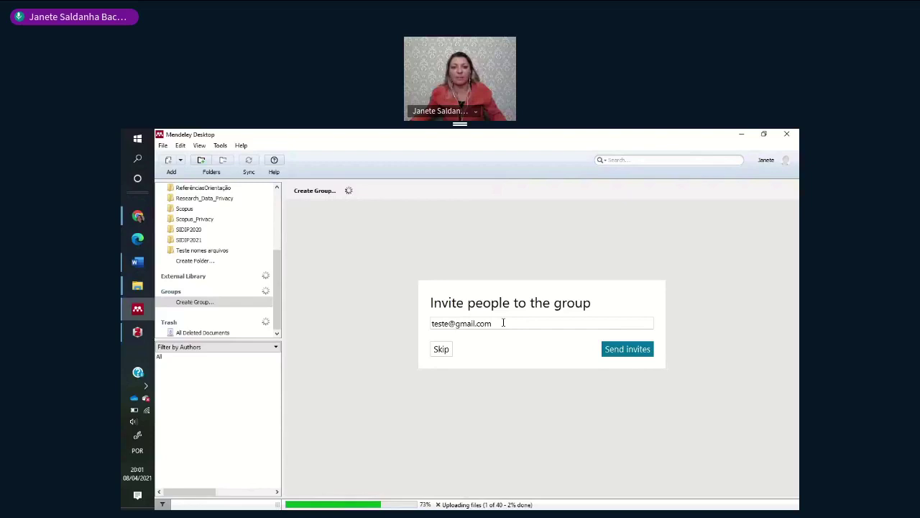
{"action": "left_click", "coordinate": [635, 349]}
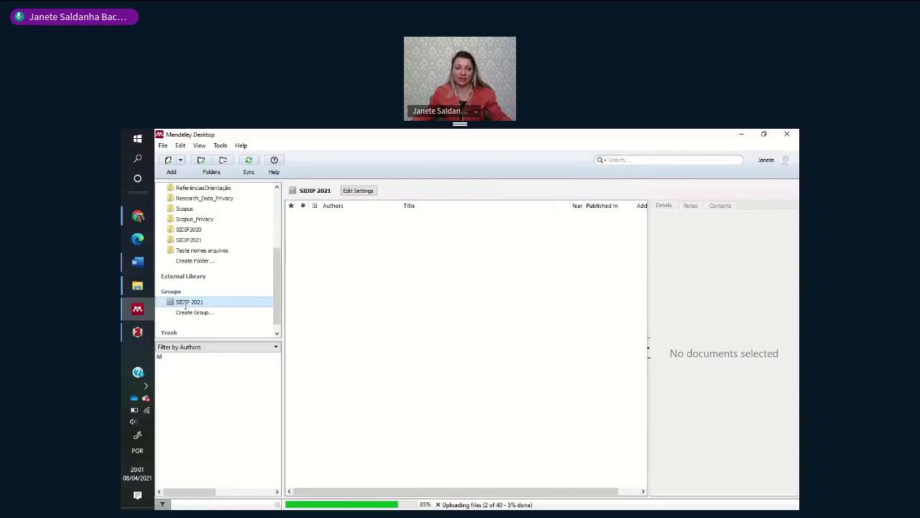
- Open the new SIDIP 2021 group and scroll through it
{"action": "left_click", "coordinate": [193, 312]}
{"action": "left_click", "coordinate": [182, 302]}
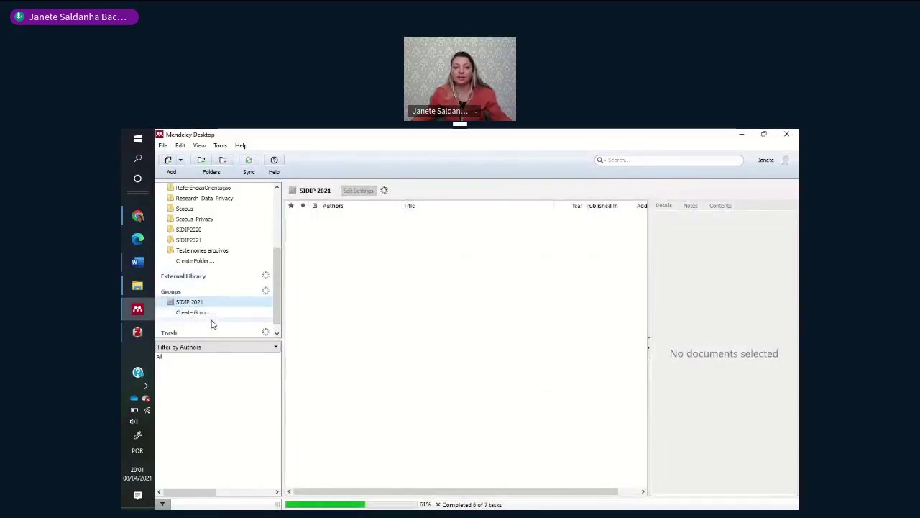
{"action": "scroll", "coordinate": [186, 312], "scroll_direction": "up", "scroll_amount": 3}
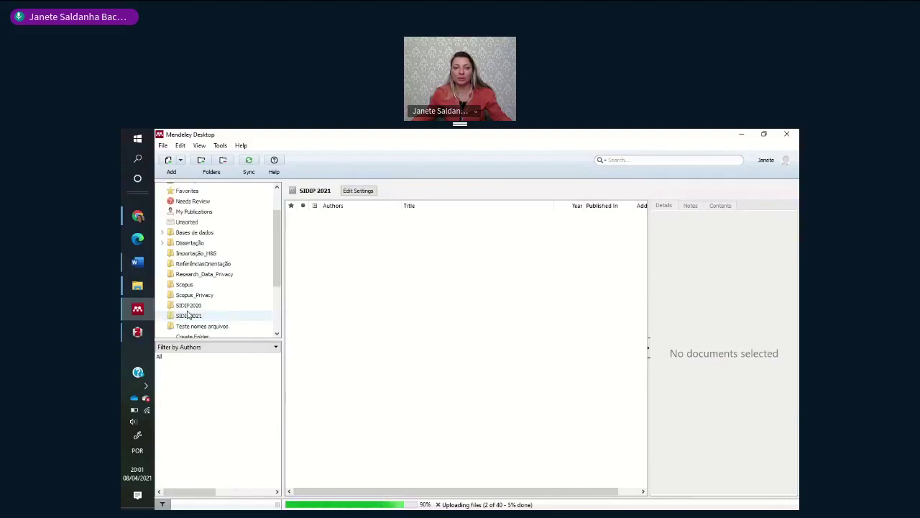
{"action": "scroll", "coordinate": [187, 314], "scroll_direction": "down", "scroll_amount": 3}
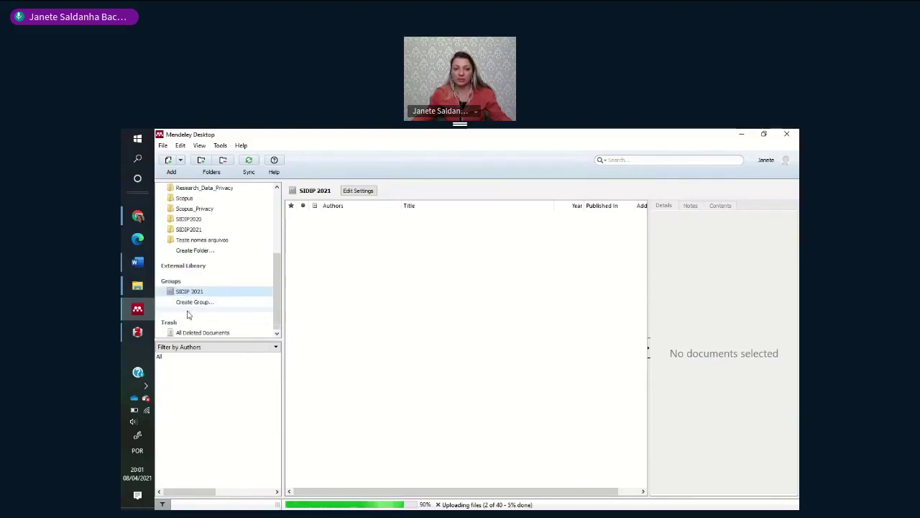
{"action": "scroll", "coordinate": [187, 315], "scroll_direction": "up", "scroll_amount": 2}
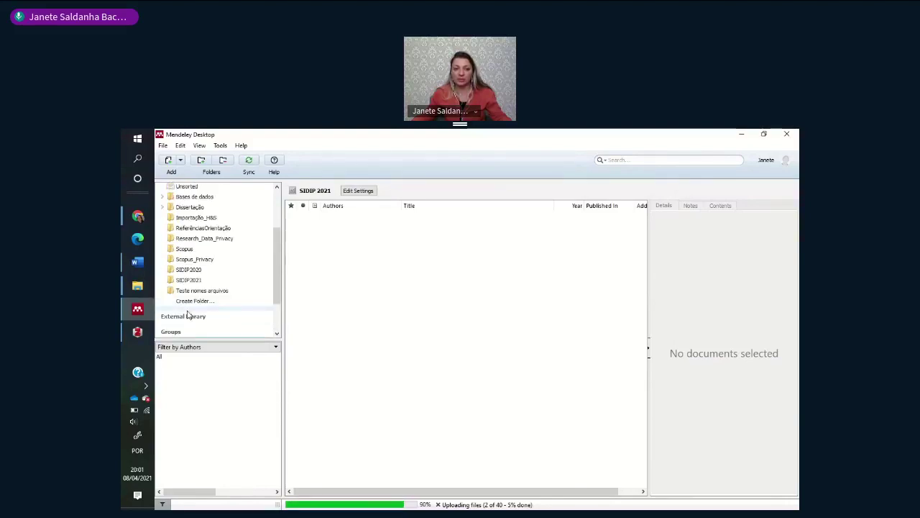
{"action": "scroll", "coordinate": [187, 315], "scroll_direction": "down", "scroll_amount": 2}
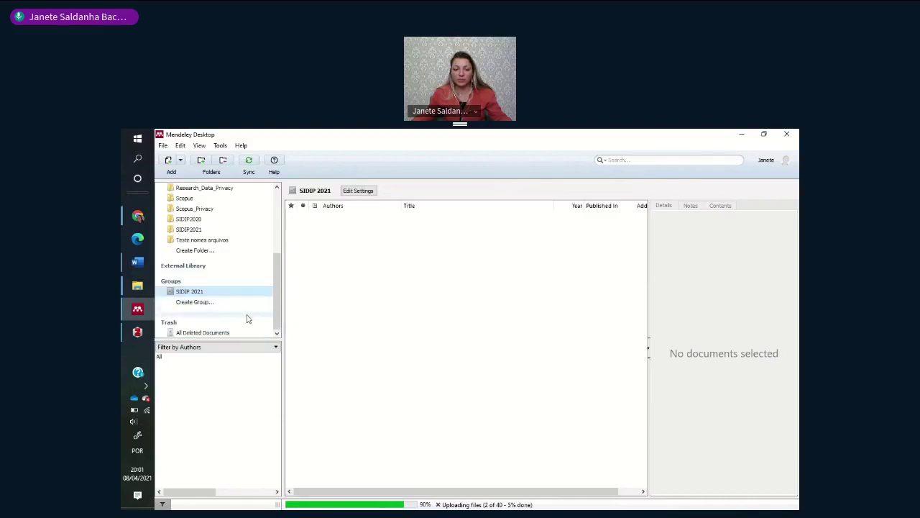
- Check the synced, empty SIDIP 2021 group on the web, then return to Mendeley Desktop
{"action": "mouse_move", "coordinate": [137, 216]}
{"action": "left_click", "coordinate": [193, 219]}
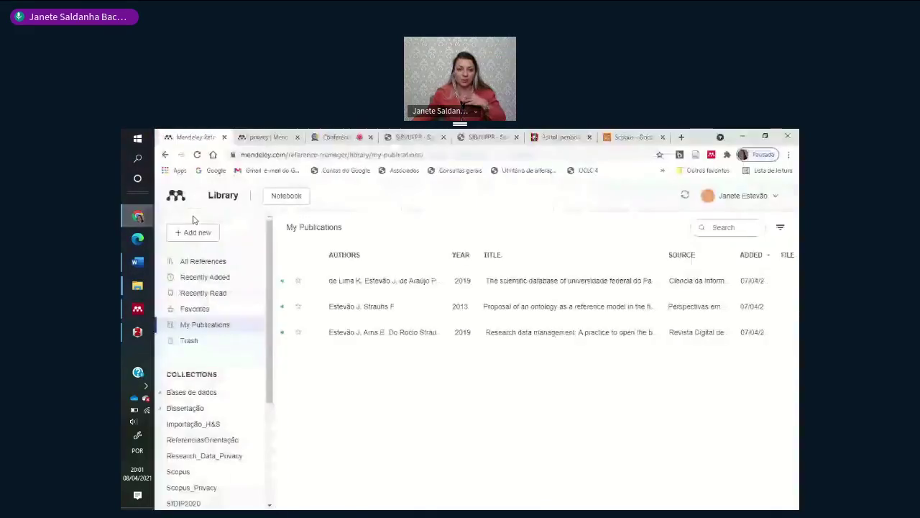
{"action": "scroll", "coordinate": [201, 417], "scroll_direction": "down", "scroll_amount": 2}
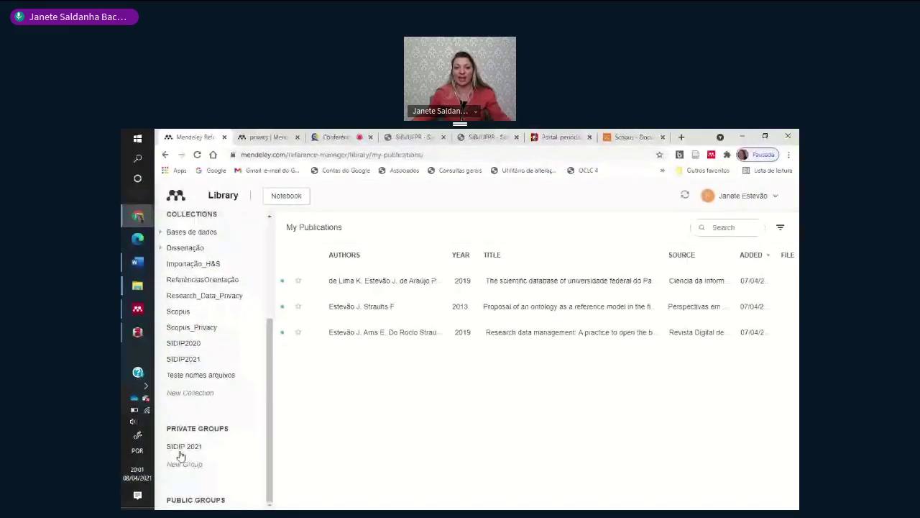
{"action": "left_click", "coordinate": [181, 449]}
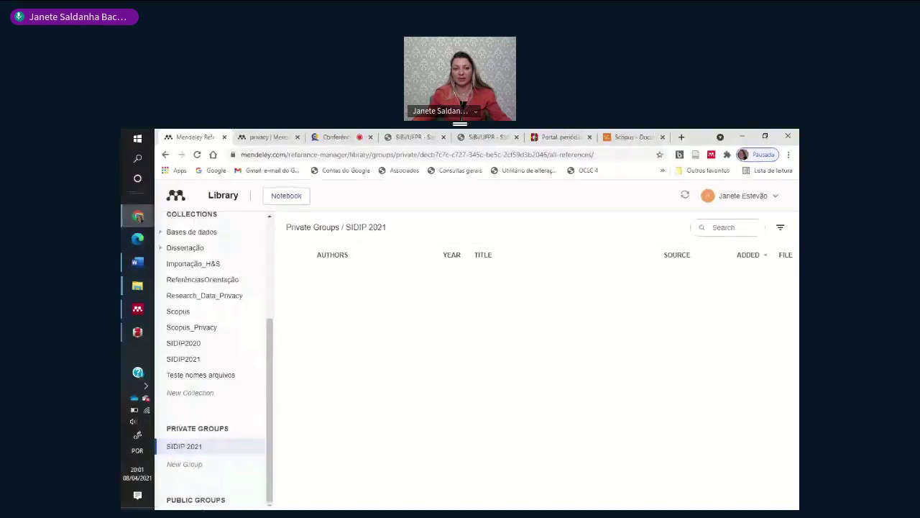
{"action": "scroll", "coordinate": [201, 506], "scroll_direction": "up", "scroll_amount": 2}
{"action": "scroll", "coordinate": [212, 494], "scroll_direction": "down", "scroll_amount": 2}
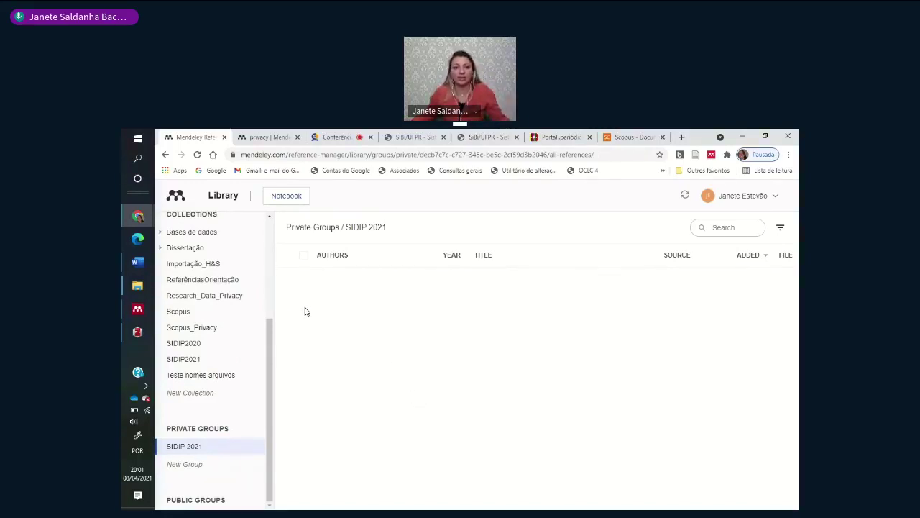
{"action": "scroll", "coordinate": [270, 334], "scroll_direction": "up", "scroll_amount": 1}
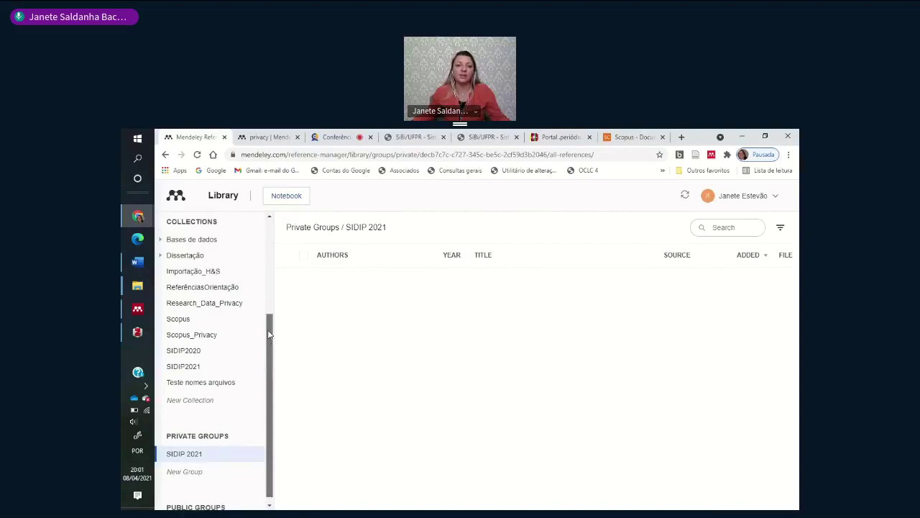
{"action": "left_click_drag", "start_coordinate": [268, 332], "coordinate": [267, 249]}
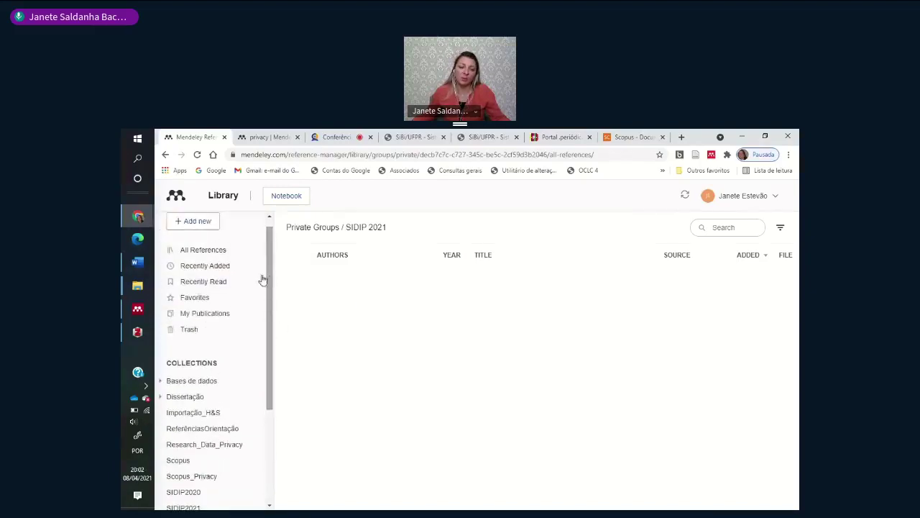
{"action": "left_click", "coordinate": [136, 312]}
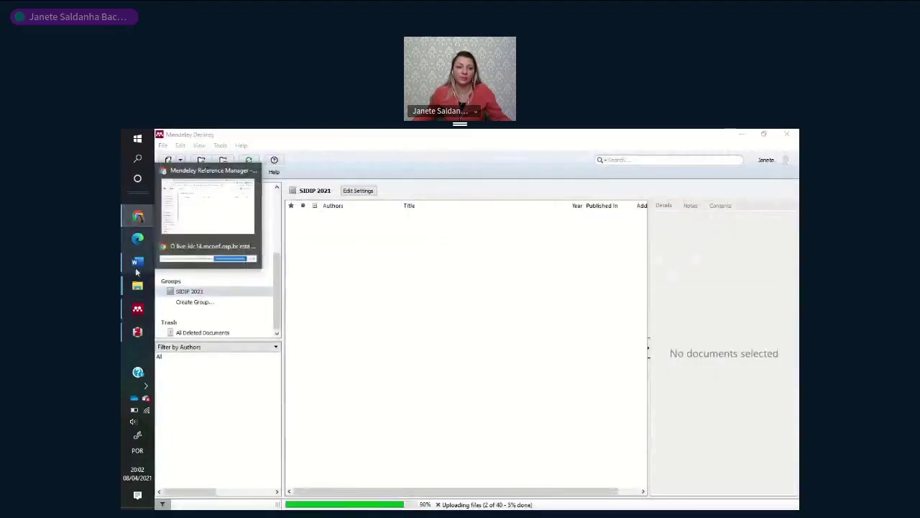
- Open the SIDIP 2021 group's settings in Mendeley Desktop
{"action": "left_click", "coordinate": [136, 335]}
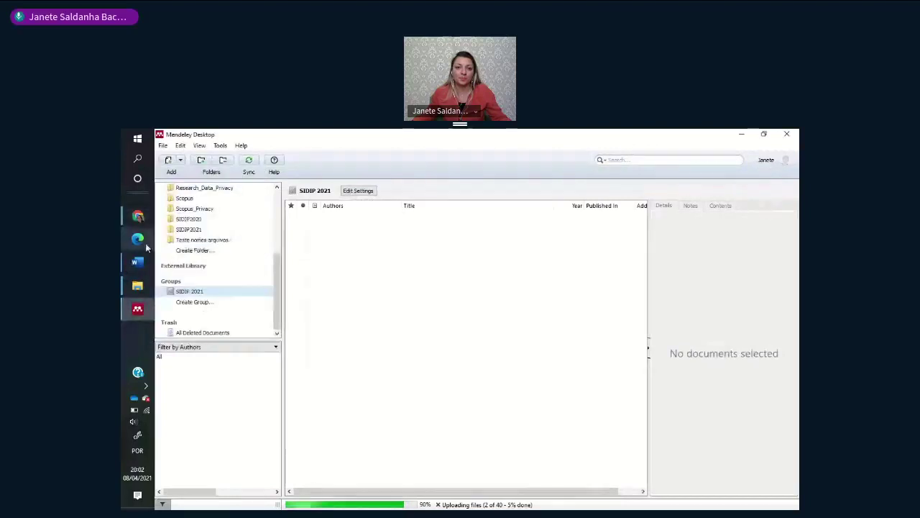
{"action": "right_click", "coordinate": [190, 296]}
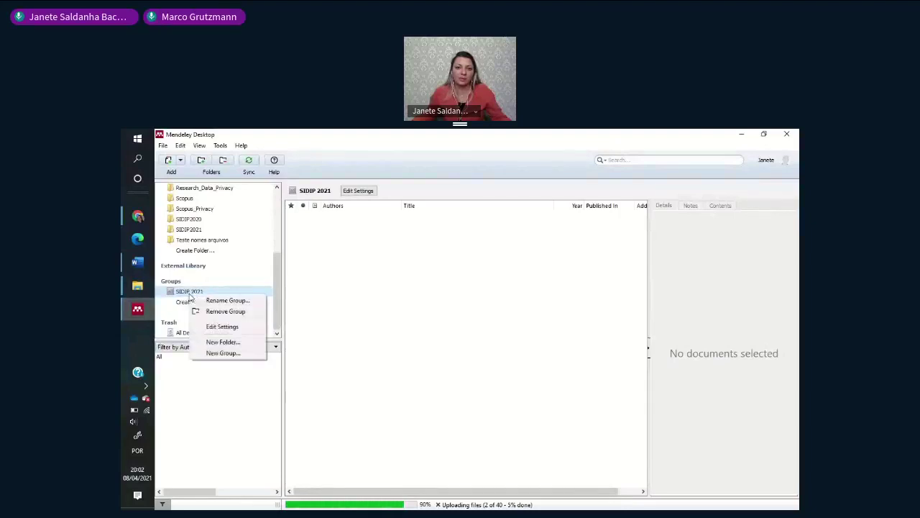
{"action": "left_click", "coordinate": [216, 327]}
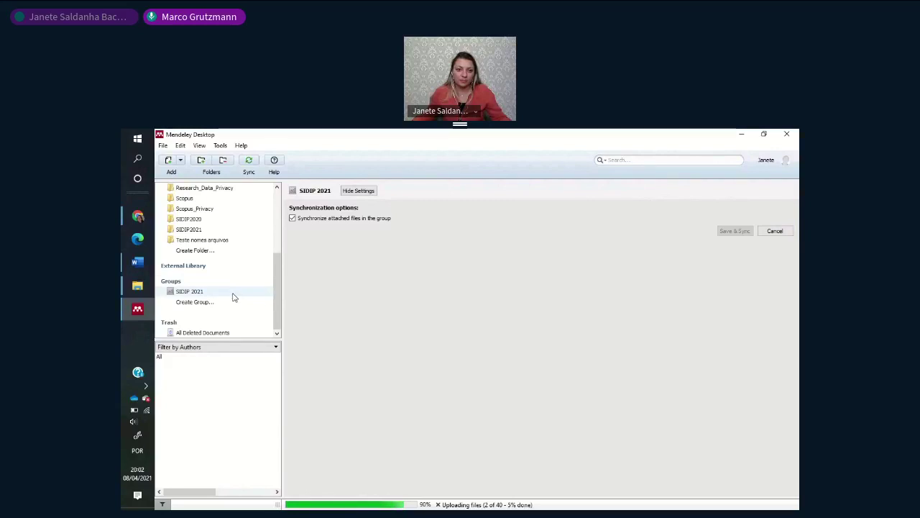
- Browse the Bases de dados, Dissertação and Importação_H&S folders, then open the File menu
{"action": "scroll", "coordinate": [232, 297], "scroll_direction": "up", "scroll_amount": 5}
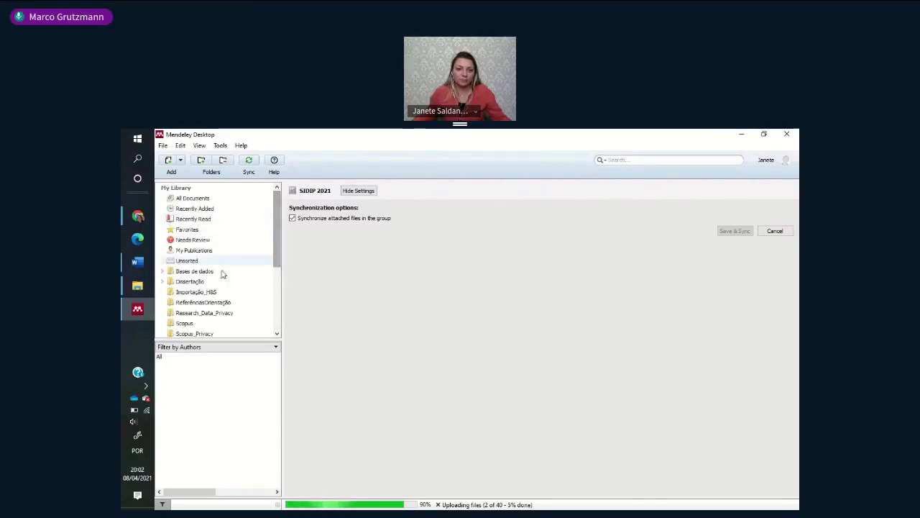
{"action": "left_click", "coordinate": [220, 272]}
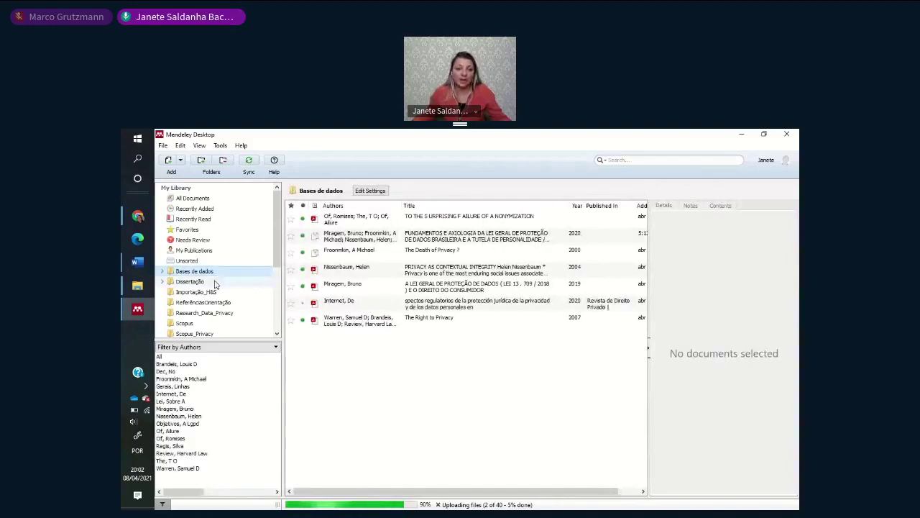
{"action": "left_click", "coordinate": [214, 282]}
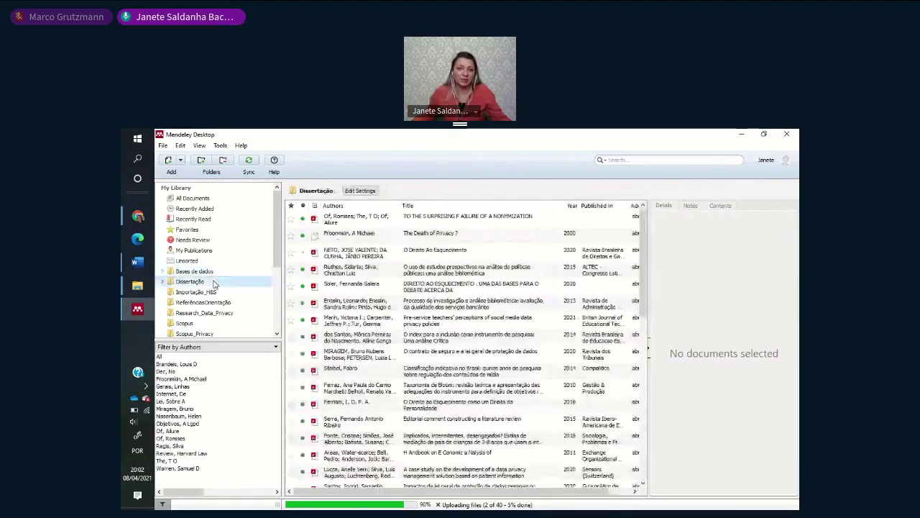
{"action": "left_click", "coordinate": [211, 293]}
{"action": "left_click", "coordinate": [163, 145]}
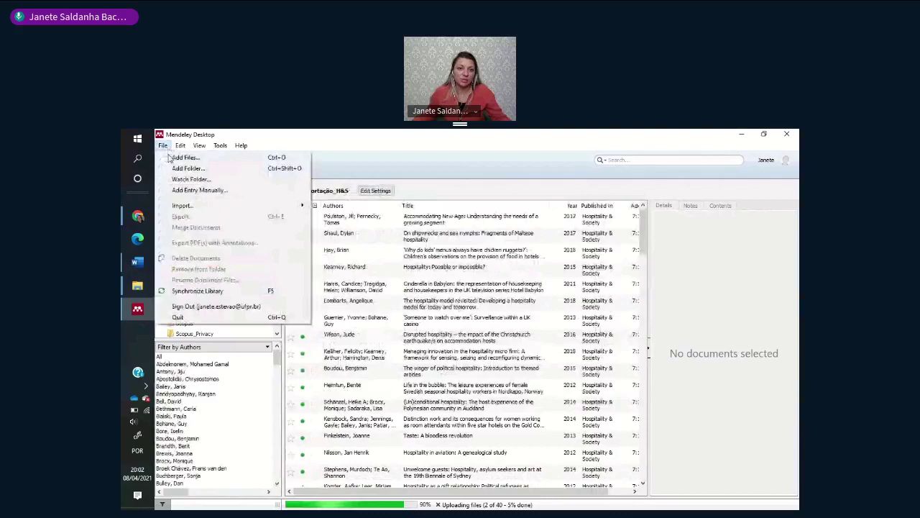
- Add Benny.png from the Imagens folder to the library
{"action": "left_click", "coordinate": [184, 158]}
{"action": "left_click", "coordinate": [350, 277]}
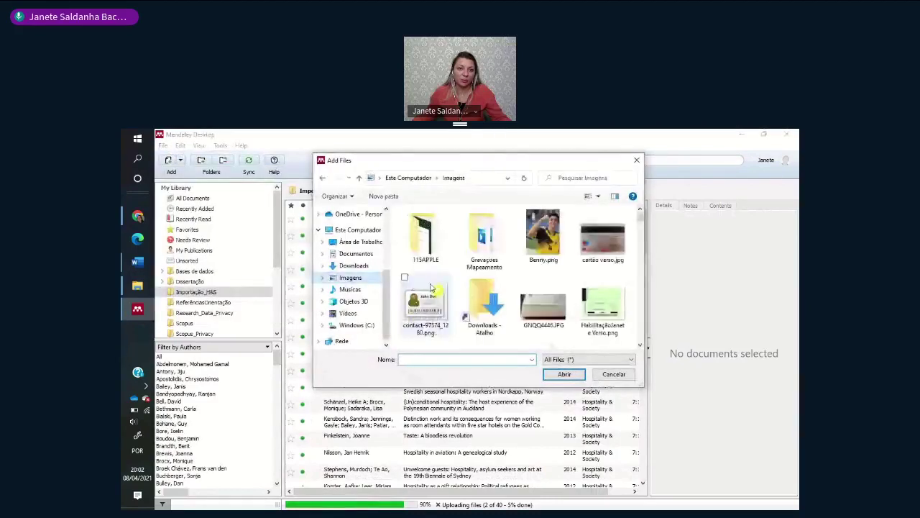
{"action": "left_click", "coordinate": [548, 238]}
{"action": "left_click", "coordinate": [561, 375]}
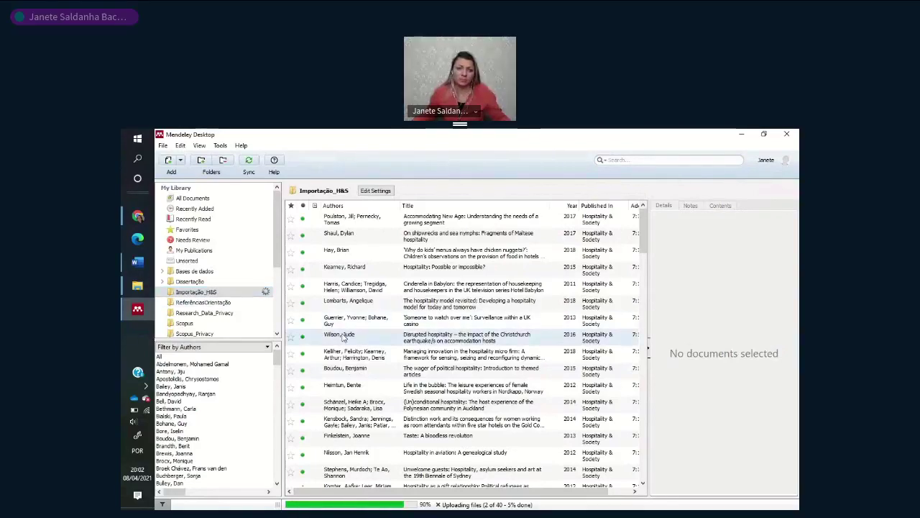
- Check the new Benny entry's year, abstract, keywords and city fields, then open its picture
{"action": "scroll", "coordinate": [302, 320], "scroll_direction": "down", "scroll_amount": 3}
{"action": "scroll", "coordinate": [382, 375], "scroll_direction": "down", "scroll_amount": 5}
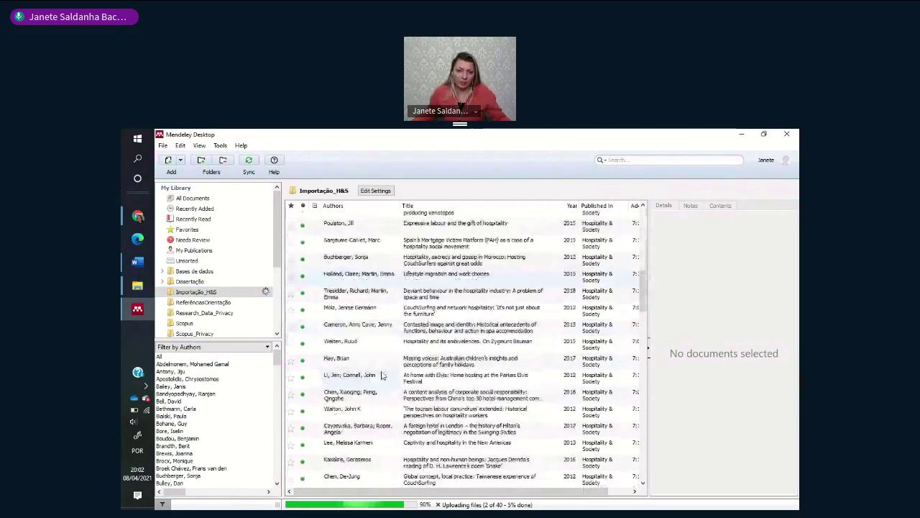
{"action": "scroll", "coordinate": [383, 375], "scroll_direction": "down", "scroll_amount": 5}
{"action": "scroll", "coordinate": [373, 411], "scroll_direction": "down", "scroll_amount": 4}
{"action": "left_click", "coordinate": [356, 478]}
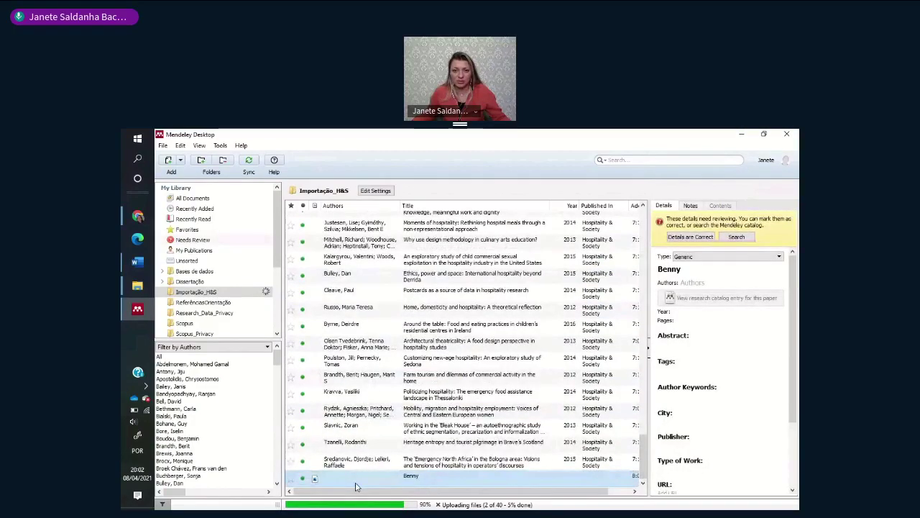
{"action": "left_click", "coordinate": [689, 315]}
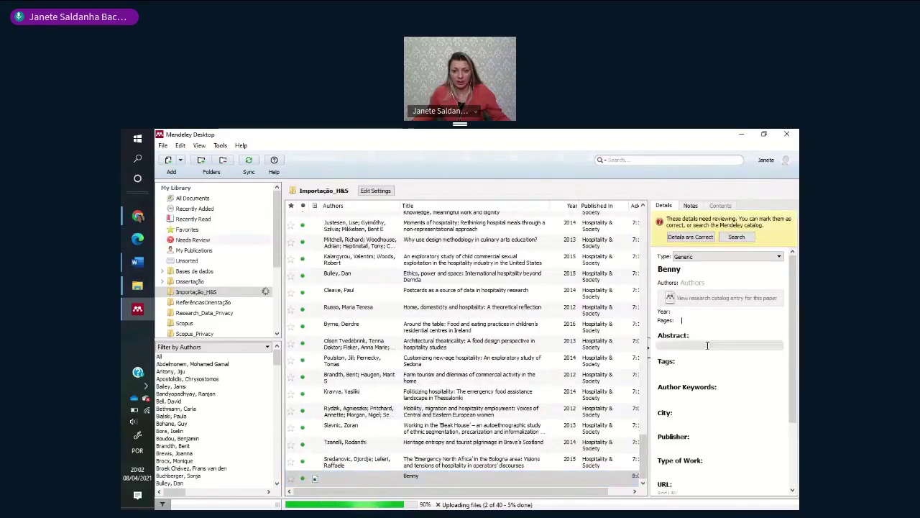
{"action": "left_click", "coordinate": [688, 345]}
{"action": "left_click", "coordinate": [687, 388]}
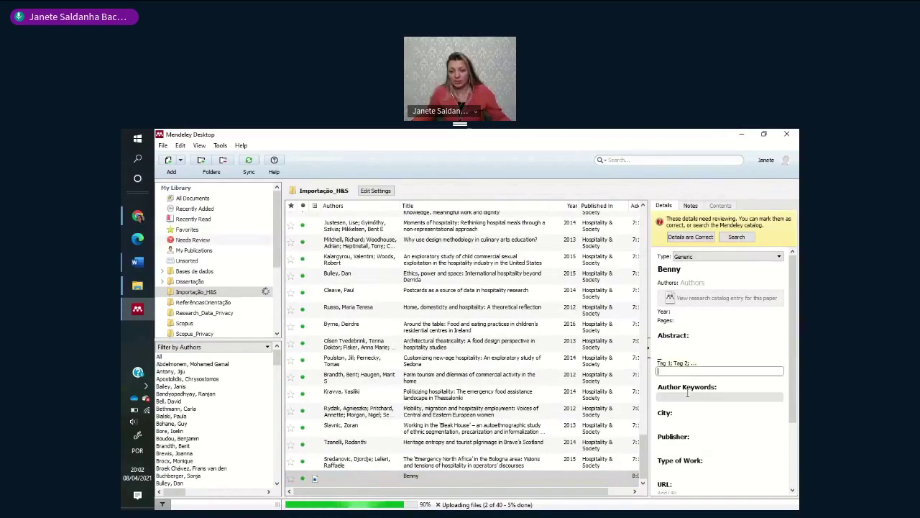
{"action": "left_click", "coordinate": [678, 420]}
{"action": "scroll", "coordinate": [678, 421], "scroll_direction": "down", "scroll_amount": 2}
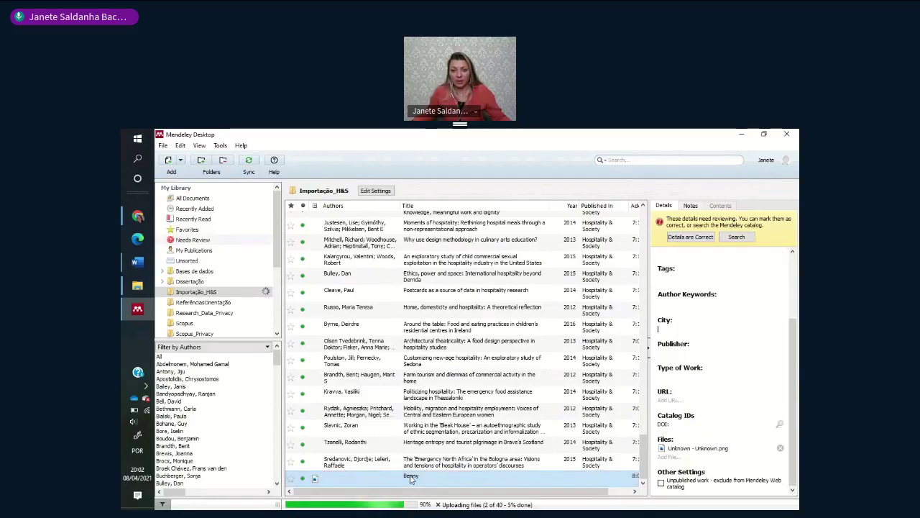
{"action": "double_click", "coordinate": [412, 480]}
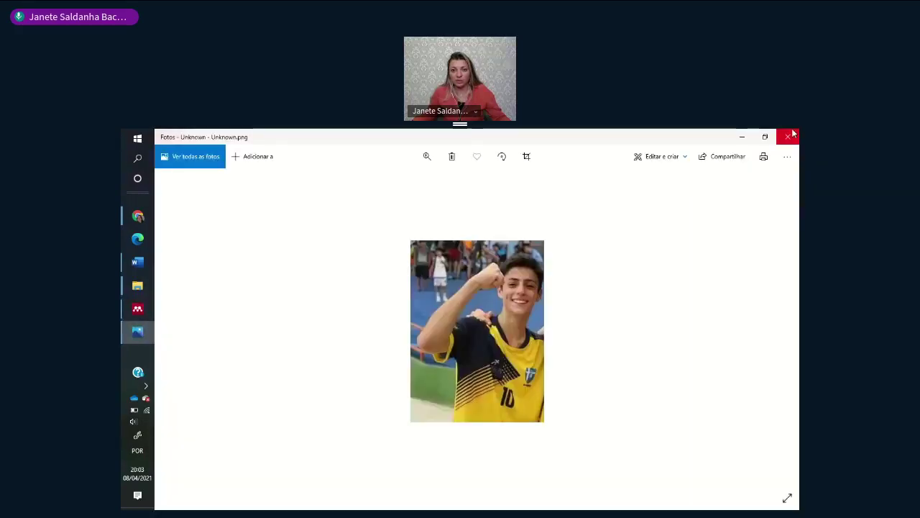
- Close the Photos viewer to return to the Benny entry in Mendeley Desktop
{"action": "left_click", "coordinate": [789, 136]}
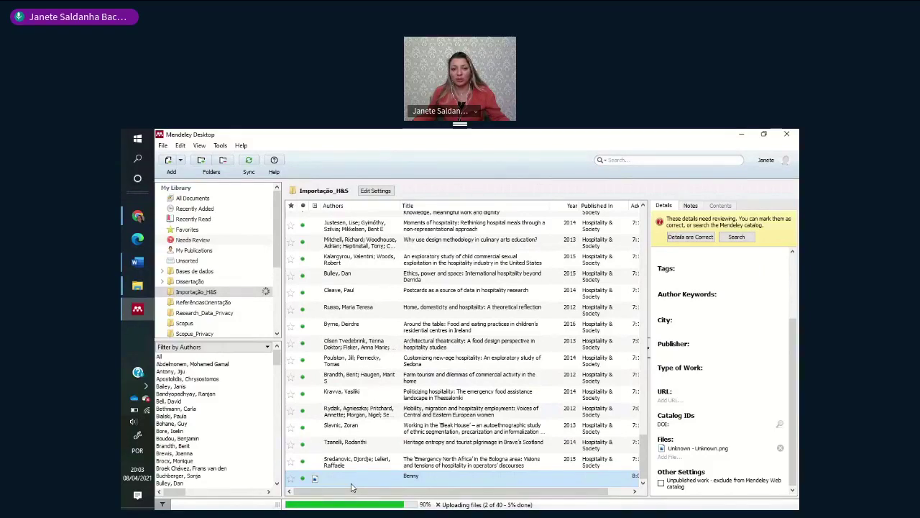
{"action": "left_click", "coordinate": [689, 271]}
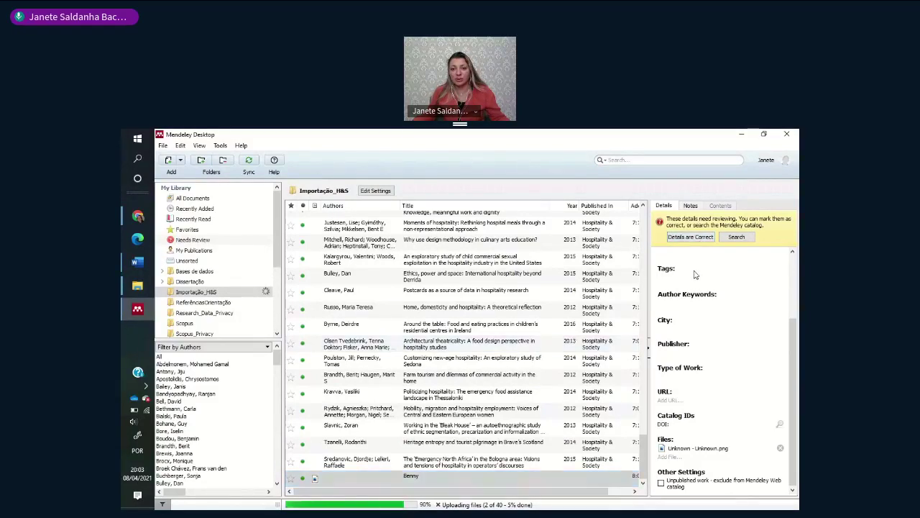
{"action": "left_click", "coordinate": [668, 302]}
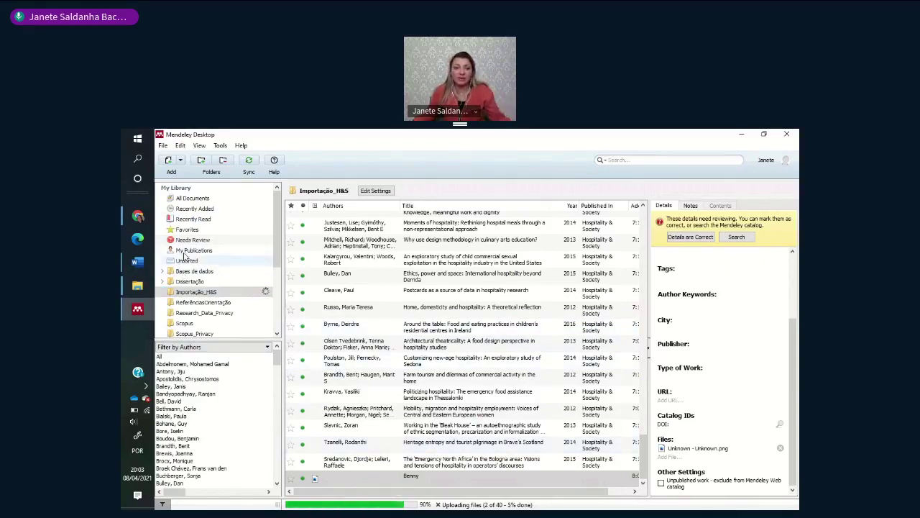
{"action": "scroll", "coordinate": [188, 281], "scroll_direction": "down", "scroll_amount": 4}
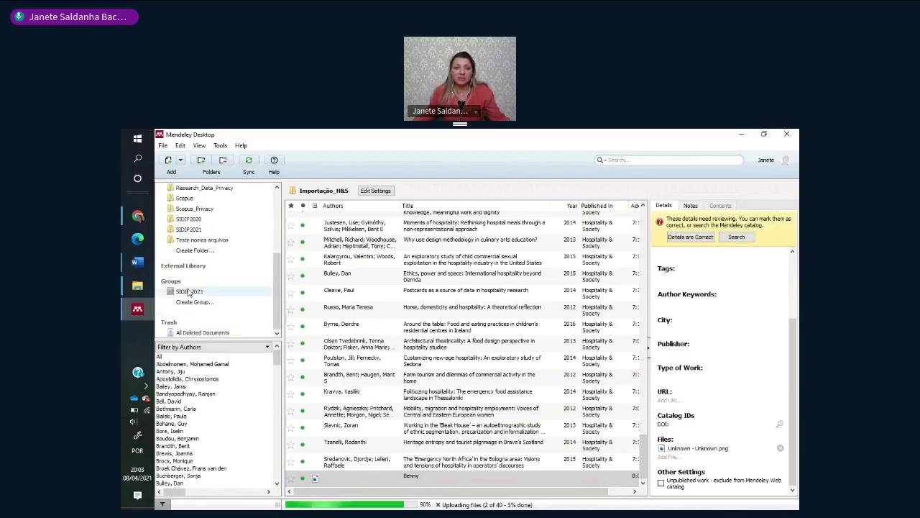
- Create a new library folder named Imagens
{"action": "left_click", "coordinate": [195, 250]}
{"action": "type", "text": "Imagens"}
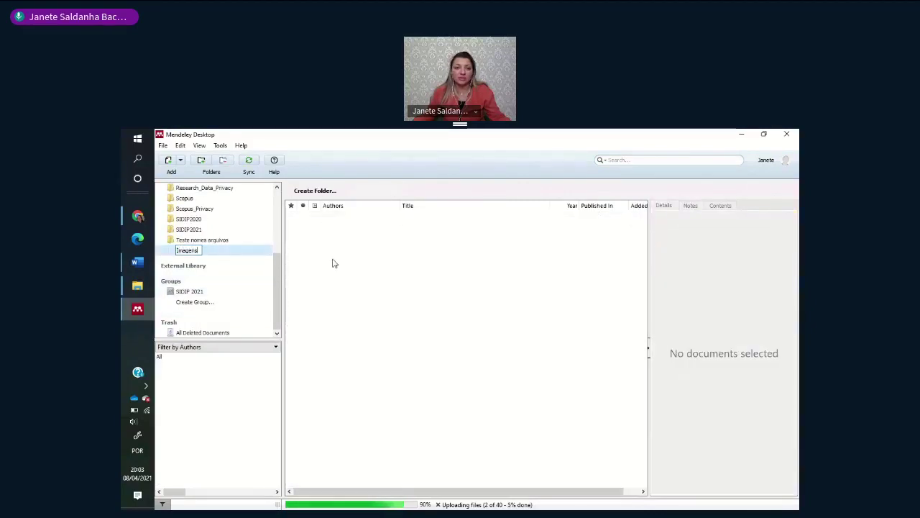
{"action": "key", "text": "Return"}
{"action": "scroll", "coordinate": [240, 240], "scroll_direction": "up", "scroll_amount": 1}
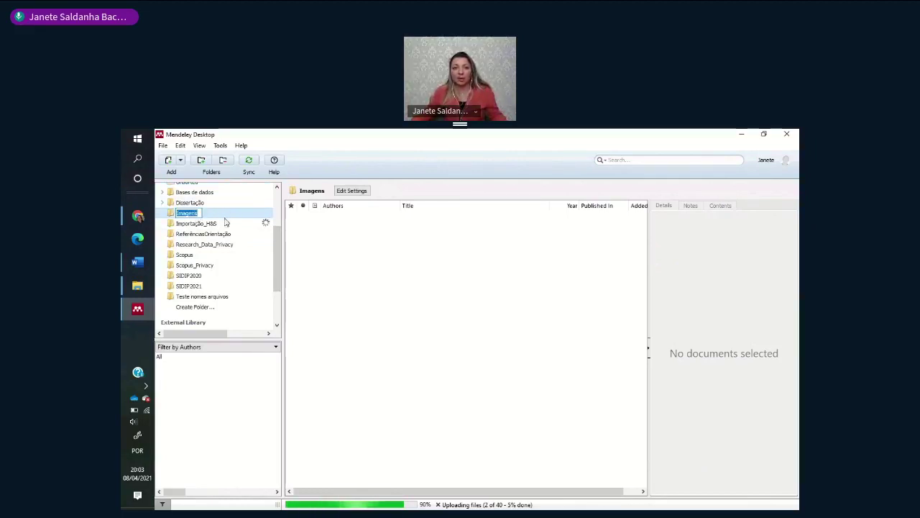
{"action": "left_click", "coordinate": [216, 223]}
{"action": "left_click", "coordinate": [194, 213]}
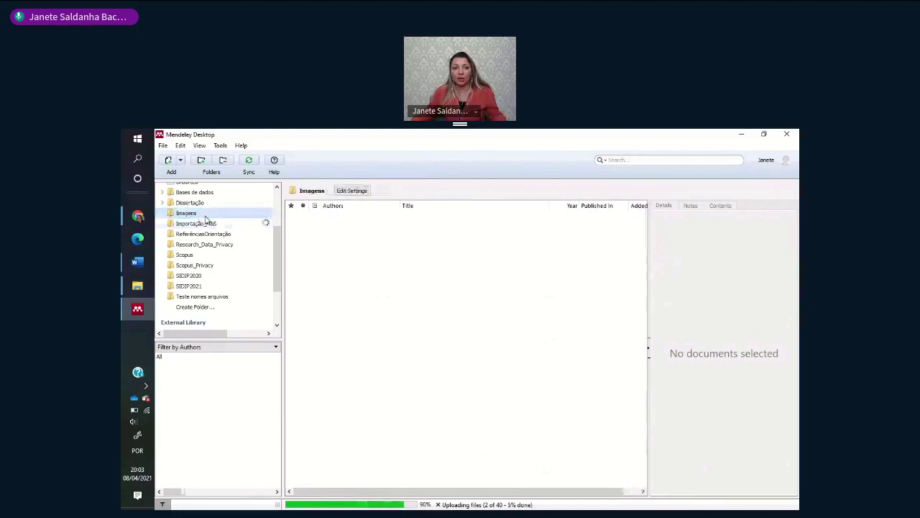
- Add Imagem3.jpg to the Imagens folder, view its entry, then bring the Word article forward
{"action": "key", "text": "ctrl+o"}
{"action": "scroll", "coordinate": [530, 306], "scroll_direction": "down", "scroll_amount": 3}
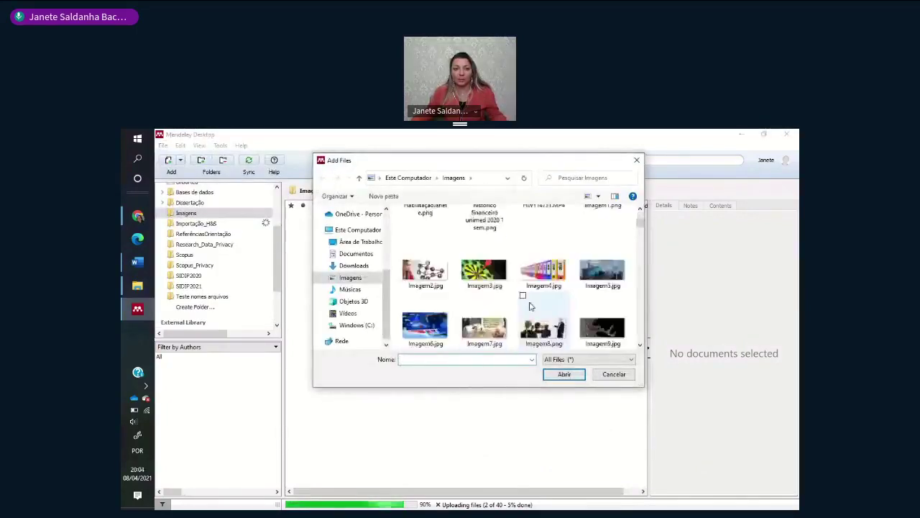
{"action": "scroll", "coordinate": [521, 295], "scroll_direction": "down", "scroll_amount": 1}
{"action": "left_click", "coordinate": [484, 241]}
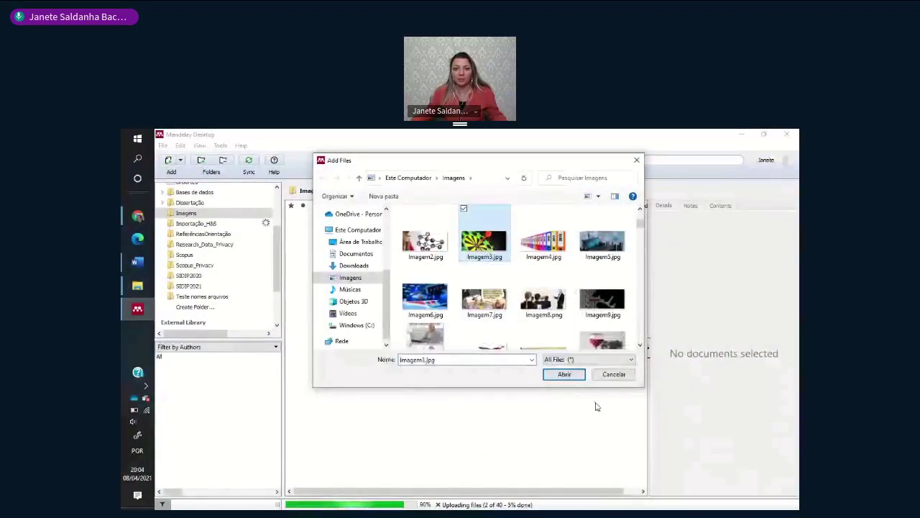
{"action": "left_click", "coordinate": [564, 374]}
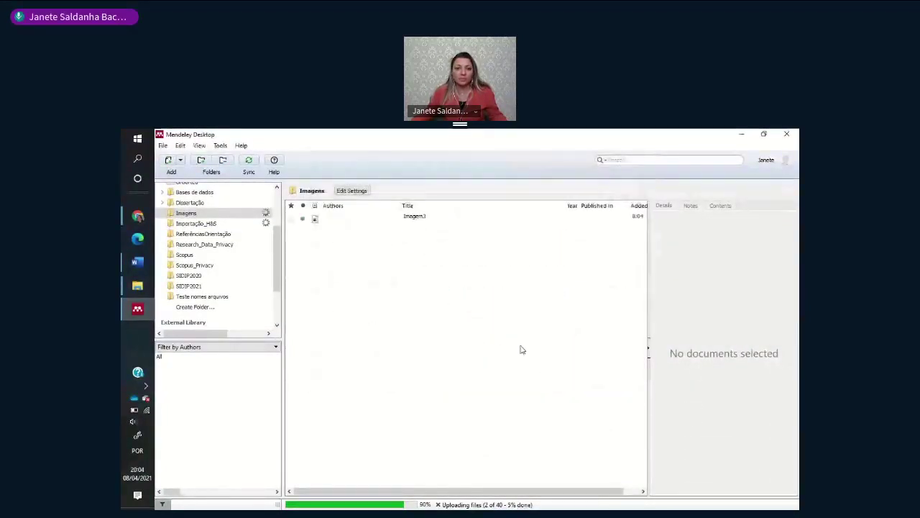
{"action": "left_click", "coordinate": [364, 218]}
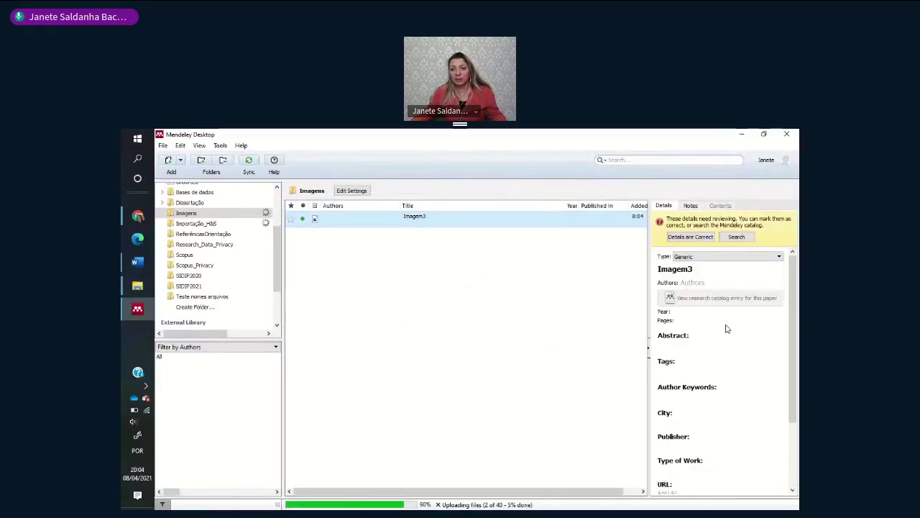
{"action": "left_click", "coordinate": [683, 269]}
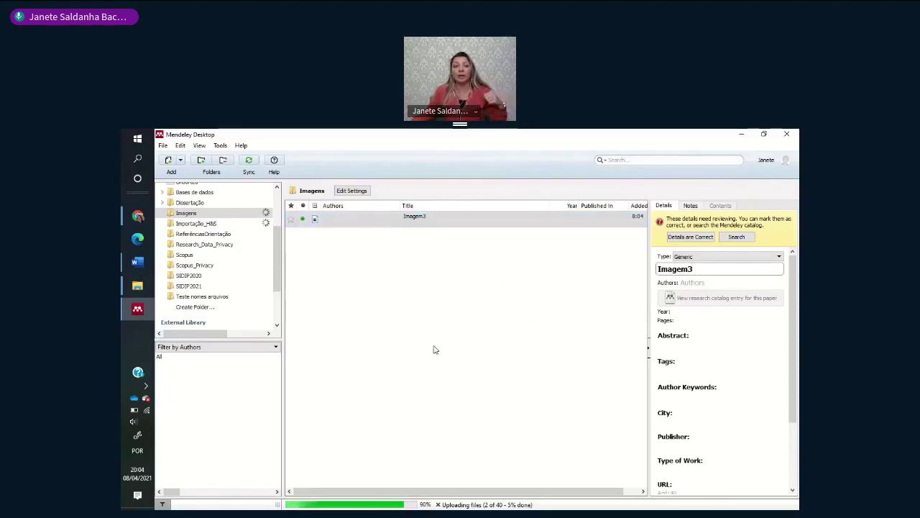
{"action": "left_click", "coordinate": [143, 268]}
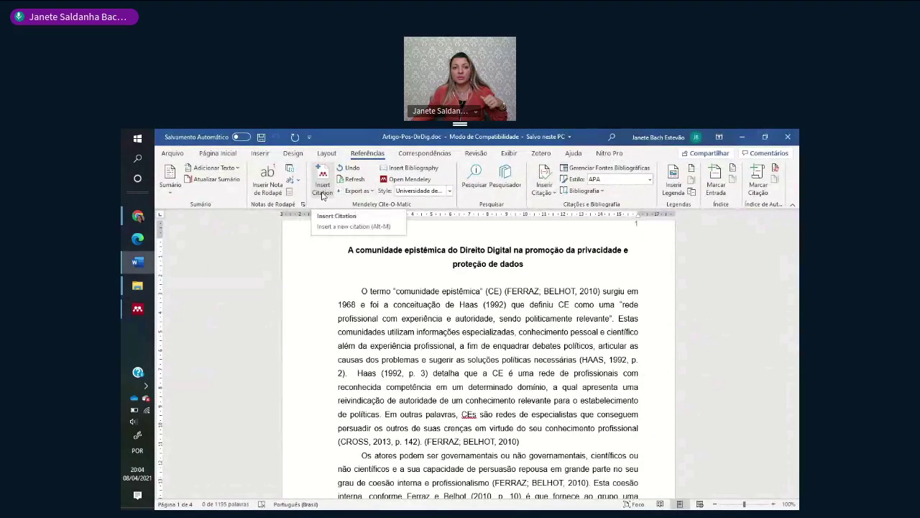
- Insert a Mendeley citation found by searching 'unk' into the article, then return to Mendeley
{"action": "left_click", "coordinate": [322, 187]}
{"action": "type", "text": "unk"}
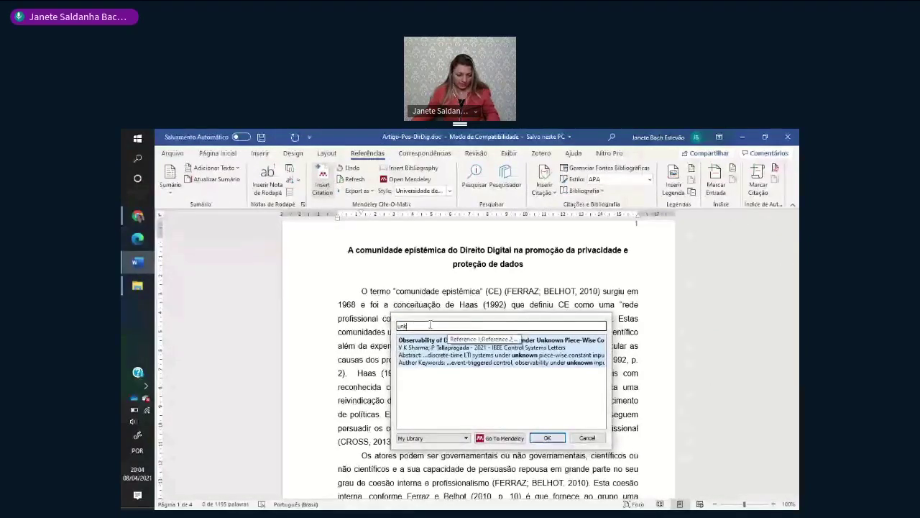
{"action": "mouse_move", "coordinate": [130, 288]}
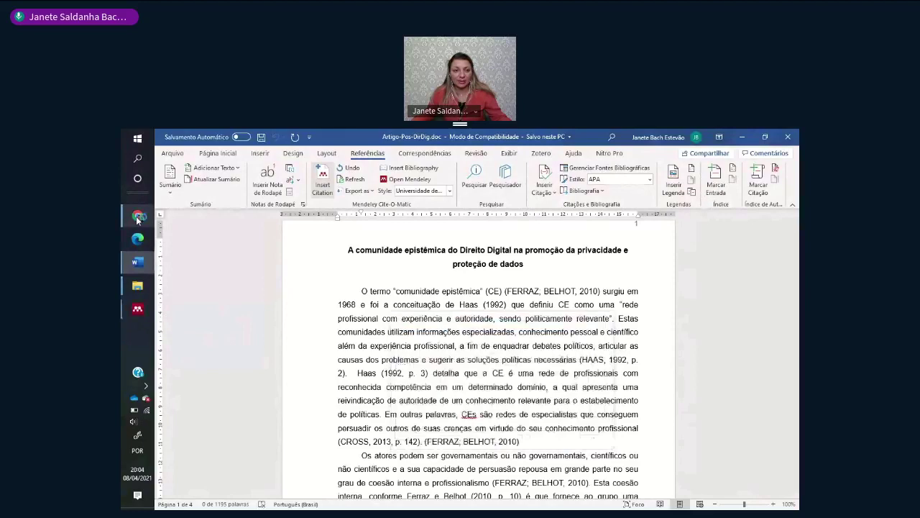
{"action": "left_click", "coordinate": [138, 309]}
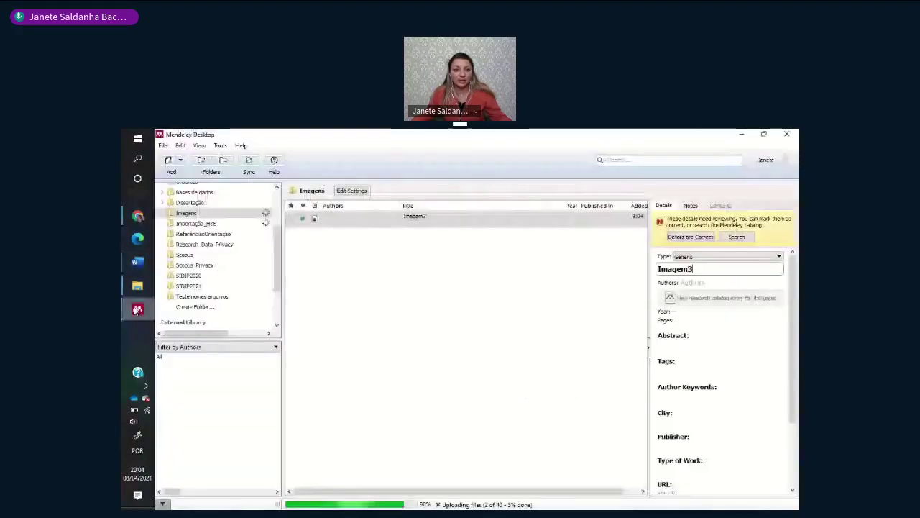
- Reselect Imagem3 and mark its details as correct, then switch to the web conference
{"action": "left_click", "coordinate": [403, 265]}
{"action": "left_click", "coordinate": [349, 218]}
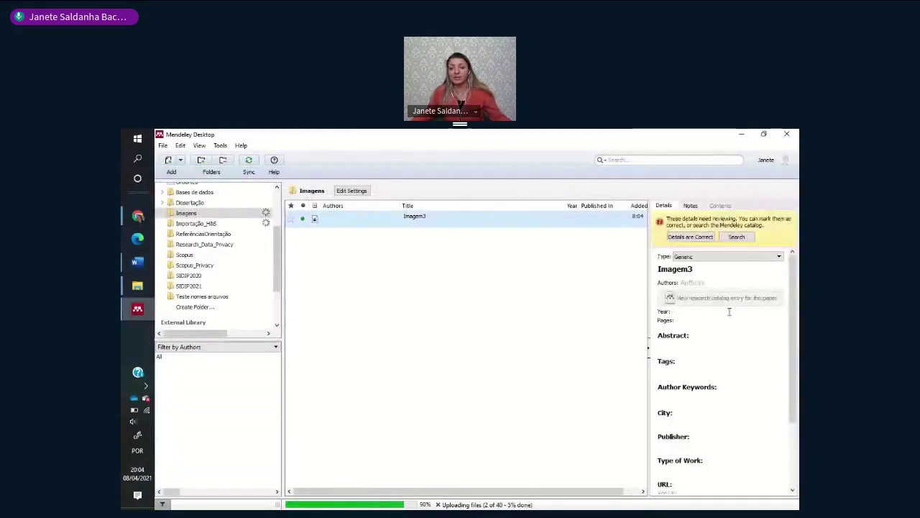
{"action": "left_click", "coordinate": [704, 268]}
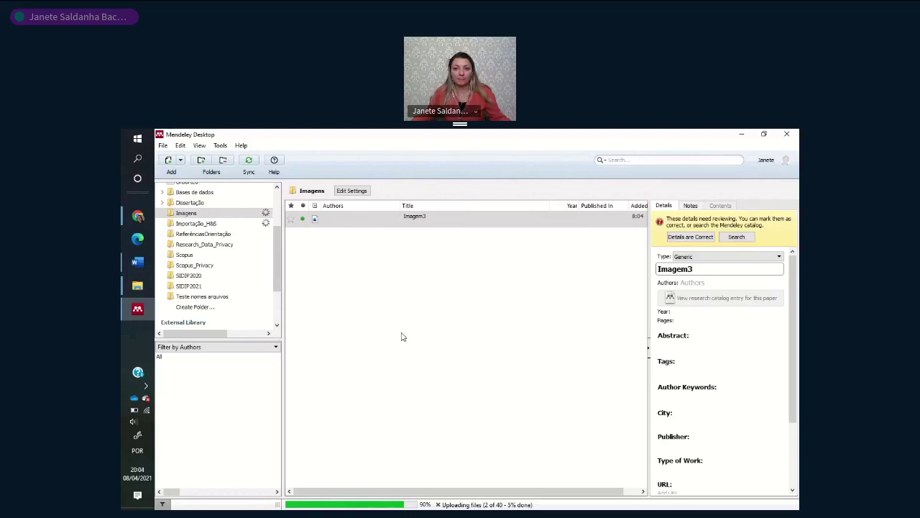
{"action": "left_click", "coordinate": [689, 237]}
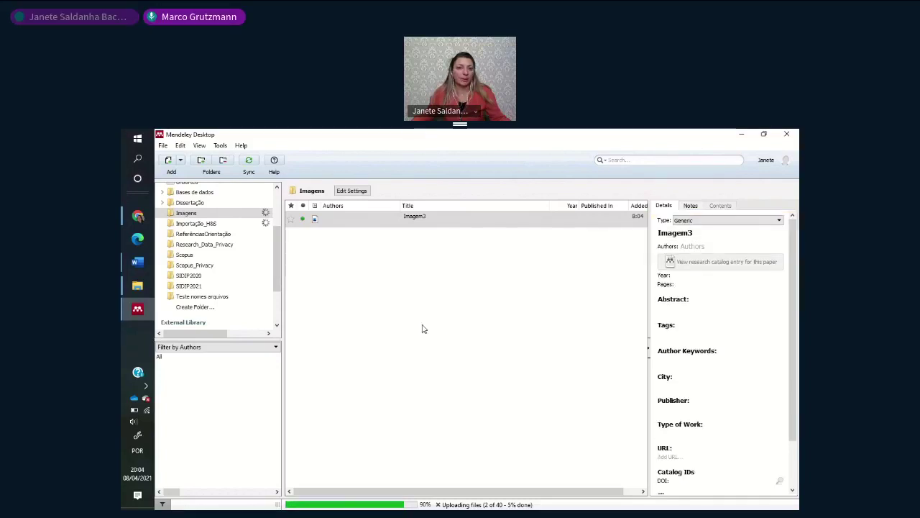
{"action": "mouse_move", "coordinate": [137, 216]}
{"action": "left_click", "coordinate": [213, 208]}
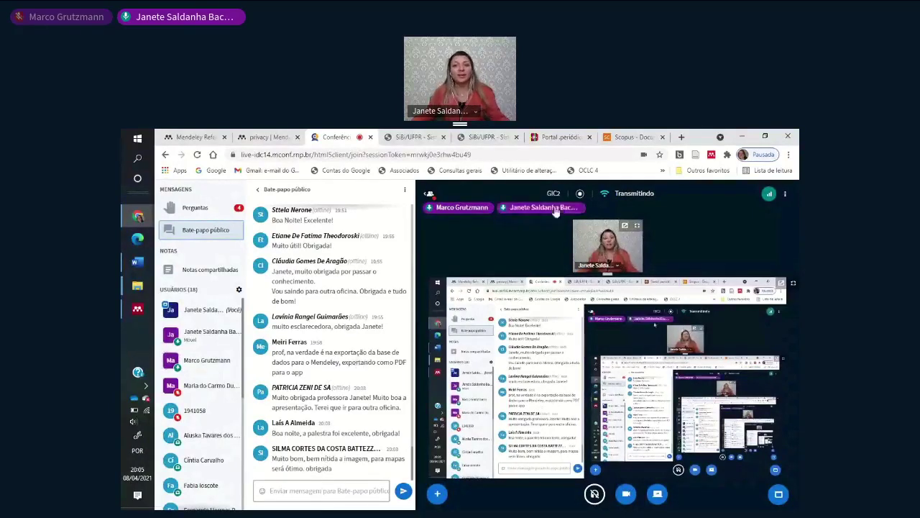
- Show the Mendeley web search for 'privacy' and scroll through the Web Importer's reference list
{"action": "left_click", "coordinate": [267, 136]}
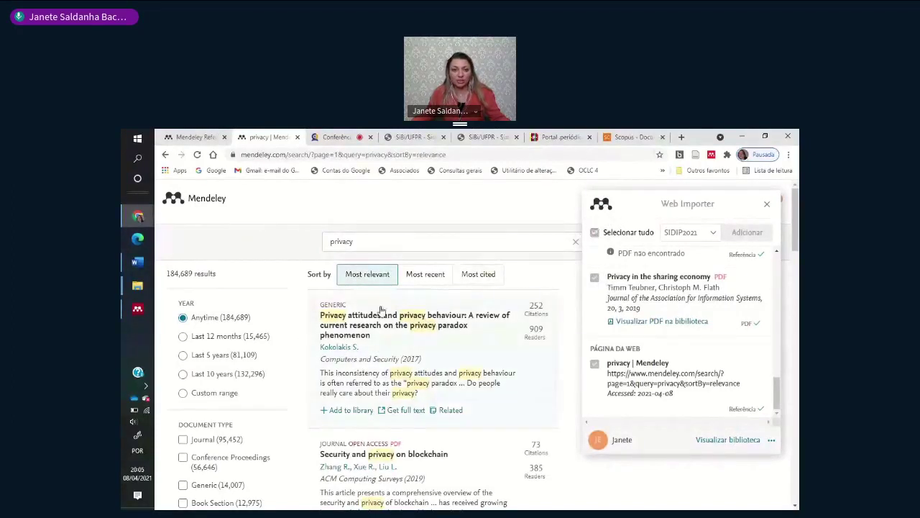
{"action": "scroll", "coordinate": [755, 363], "scroll_direction": "down", "scroll_amount": 3}
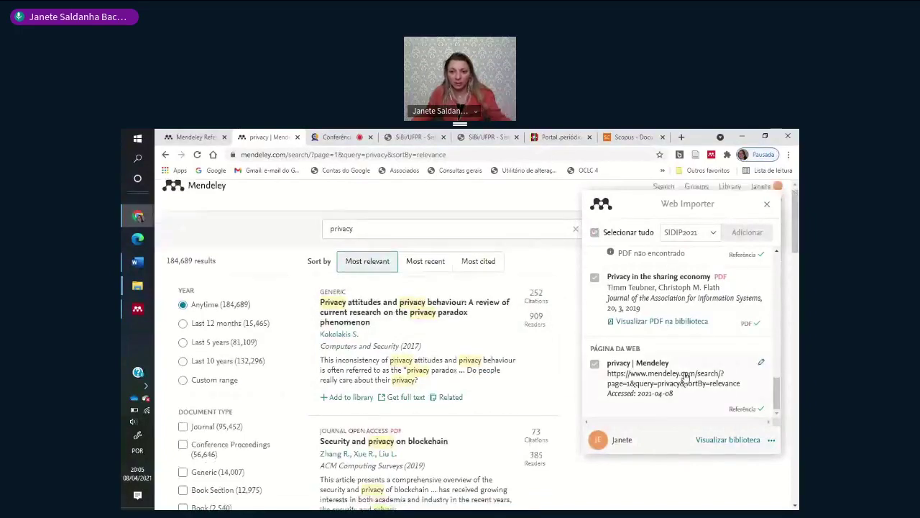
{"action": "scroll", "coordinate": [686, 374], "scroll_direction": "up", "scroll_amount": 3}
{"action": "scroll", "coordinate": [685, 373], "scroll_direction": "up", "scroll_amount": 3}
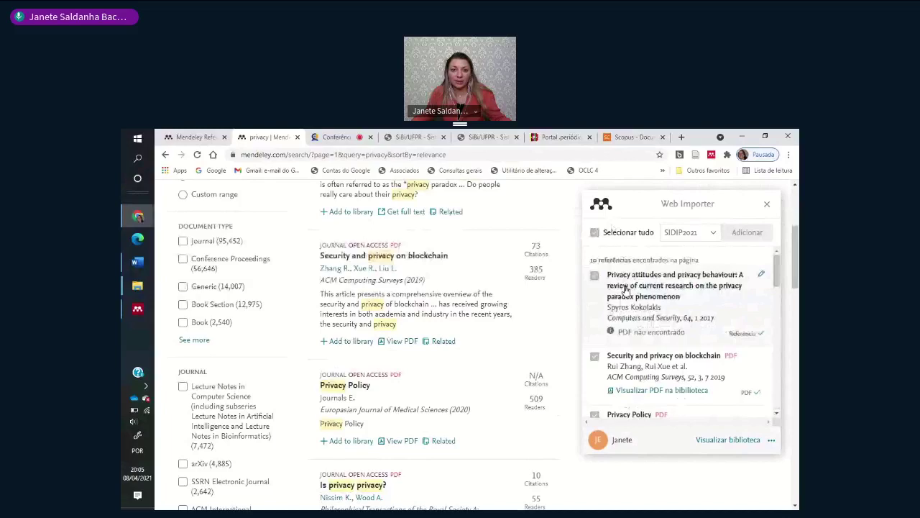
- Close the Web Importer panel and browse the 'privacy' search results
{"action": "scroll", "coordinate": [625, 289], "scroll_direction": "up", "scroll_amount": 3}
{"action": "left_click", "coordinate": [766, 203]}
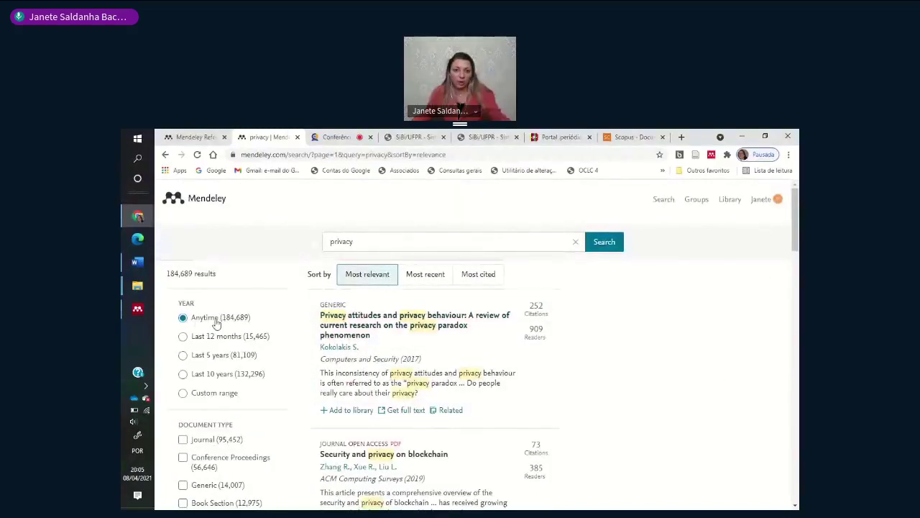
{"action": "scroll", "coordinate": [360, 392], "scroll_direction": "down", "scroll_amount": 20}
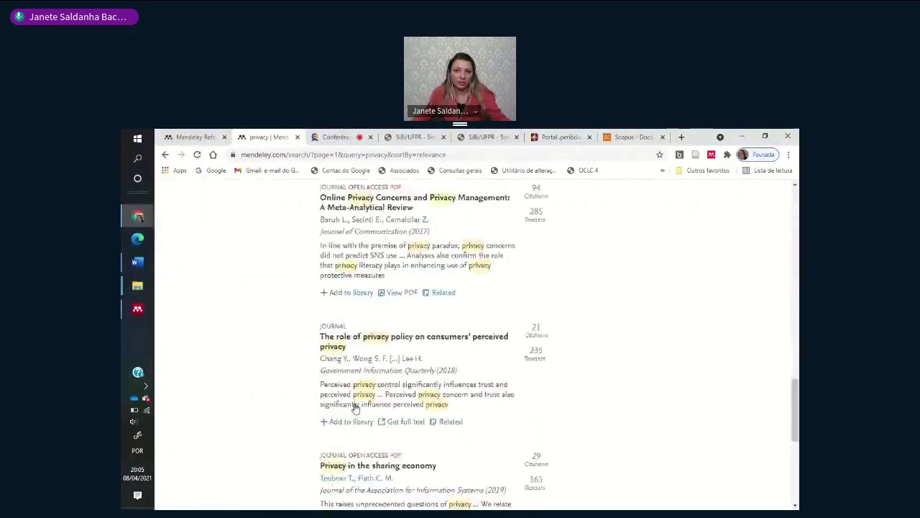
{"action": "scroll", "coordinate": [355, 407], "scroll_direction": "up", "scroll_amount": 2}
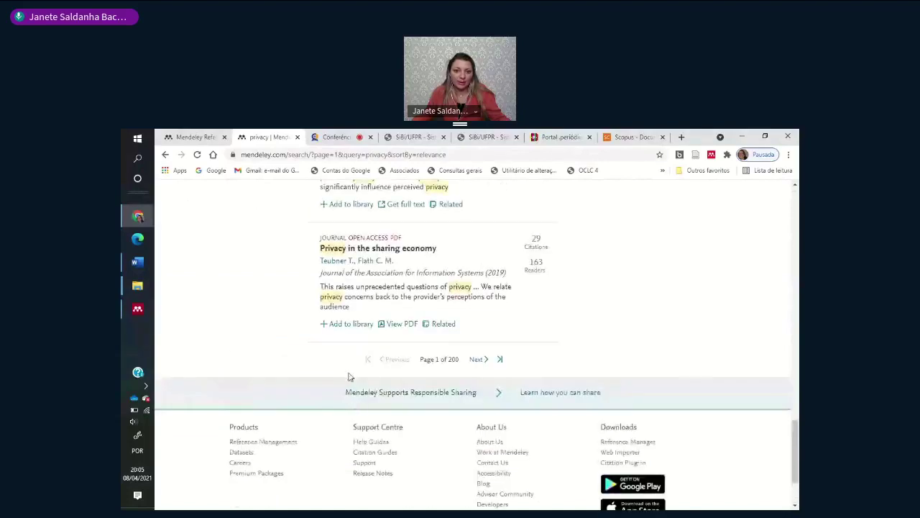
{"action": "scroll", "coordinate": [350, 377], "scroll_direction": "up", "scroll_amount": 5}
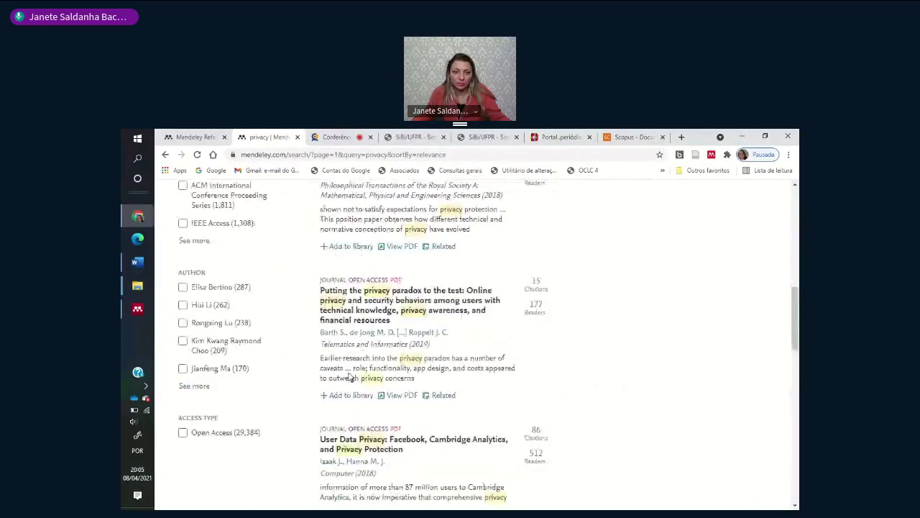
{"action": "scroll", "coordinate": [350, 377], "scroll_direction": "up", "scroll_amount": 12}
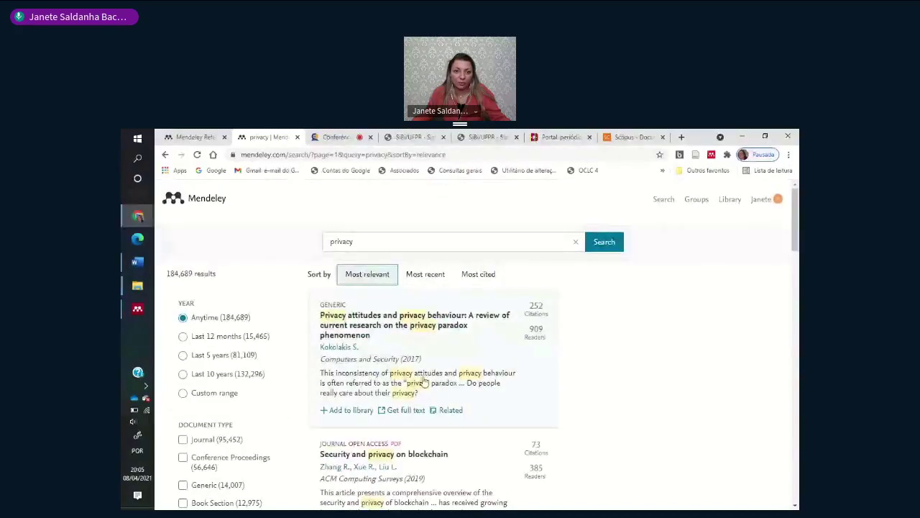
{"action": "scroll", "coordinate": [410, 378], "scroll_direction": "up", "scroll_amount": 1}
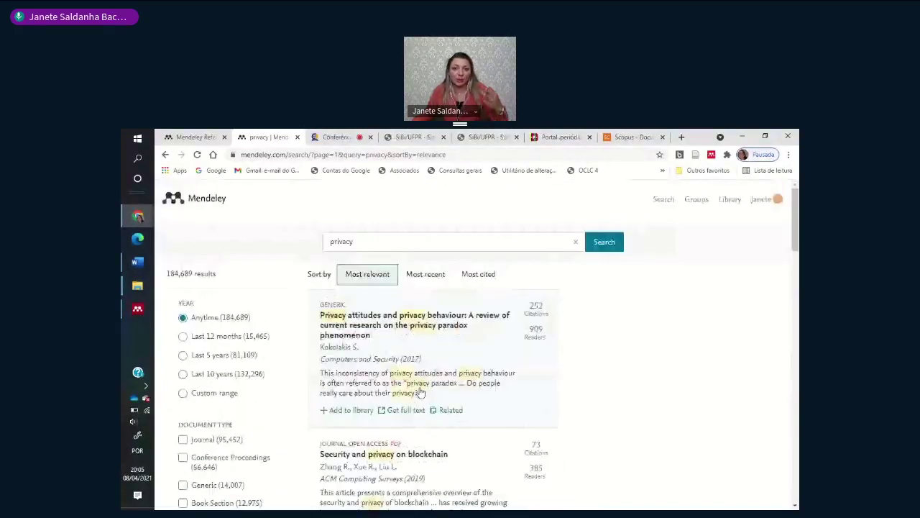
{"action": "scroll", "coordinate": [399, 360], "scroll_direction": "down", "scroll_amount": 7}
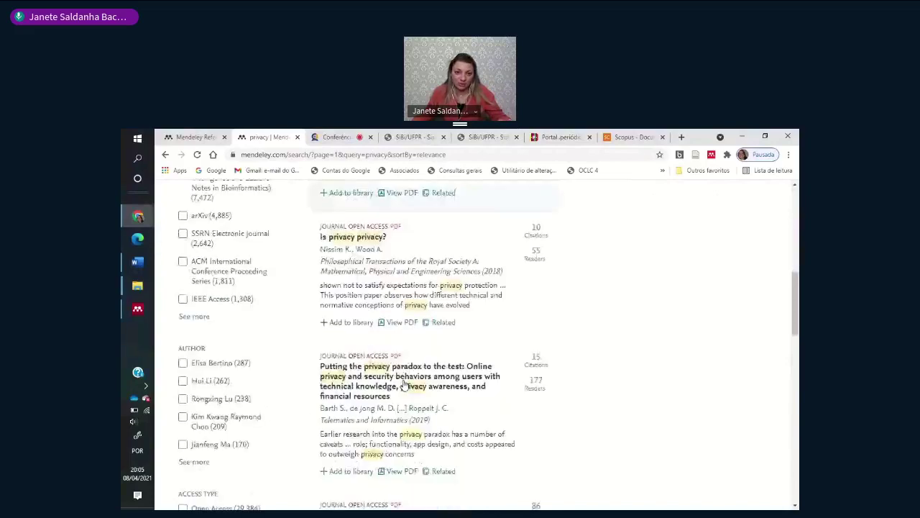
{"action": "scroll", "coordinate": [402, 384], "scroll_direction": "down", "scroll_amount": 15}
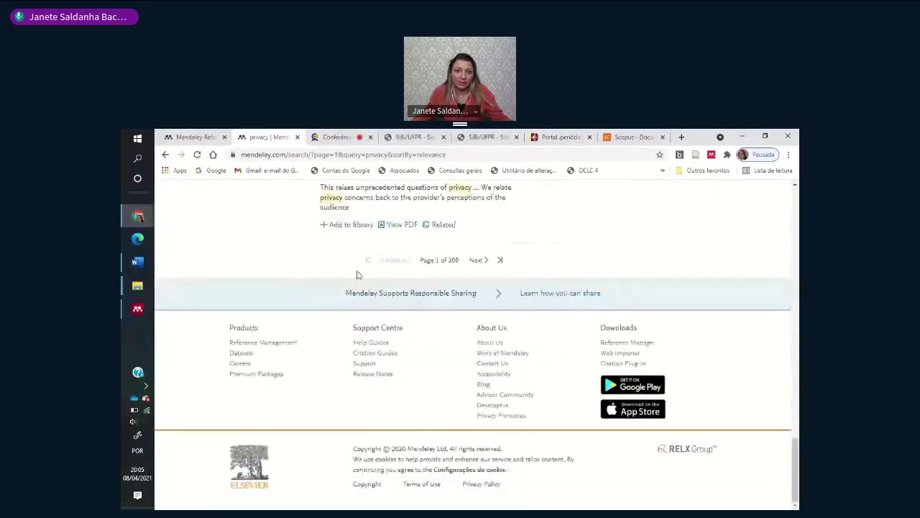
{"action": "scroll", "coordinate": [384, 273], "scroll_direction": "up", "scroll_amount": 9}
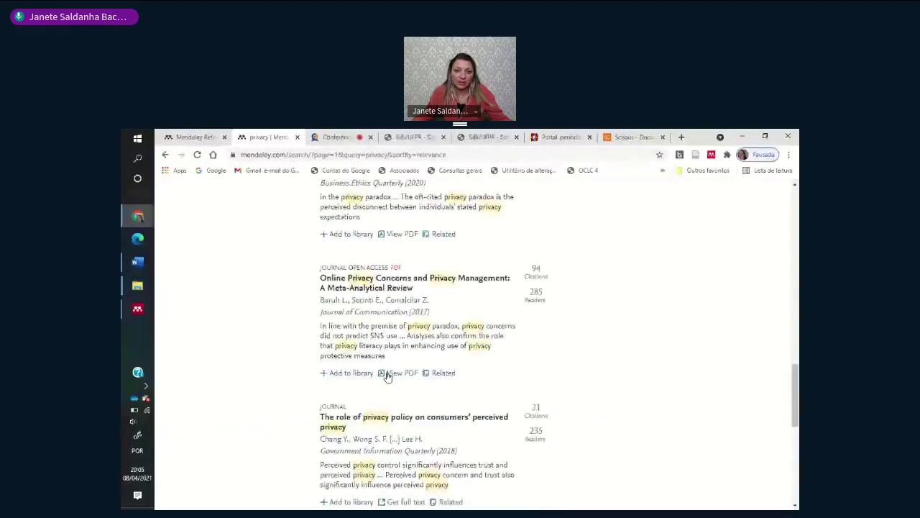
{"action": "scroll", "coordinate": [387, 375], "scroll_direction": "up", "scroll_amount": 3}
{"action": "scroll", "coordinate": [387, 375], "scroll_direction": "up", "scroll_amount": 6}
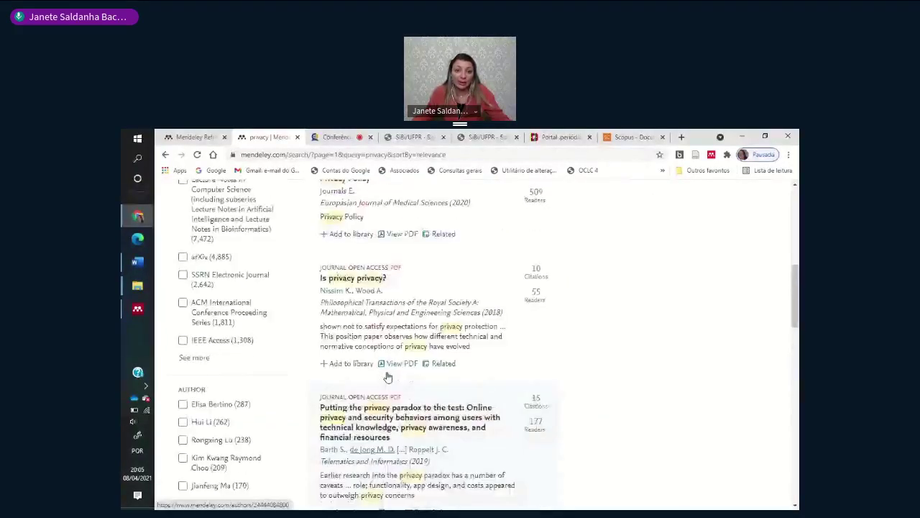
{"action": "scroll", "coordinate": [388, 375], "scroll_direction": "up", "scroll_amount": 1}
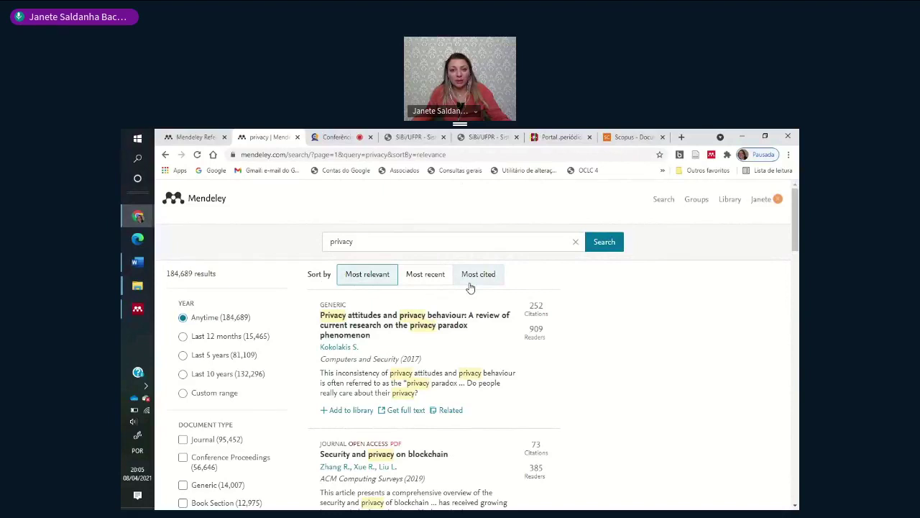
- Open the account options menu at the top right of Mendeley Web
{"action": "left_click", "coordinate": [755, 206]}
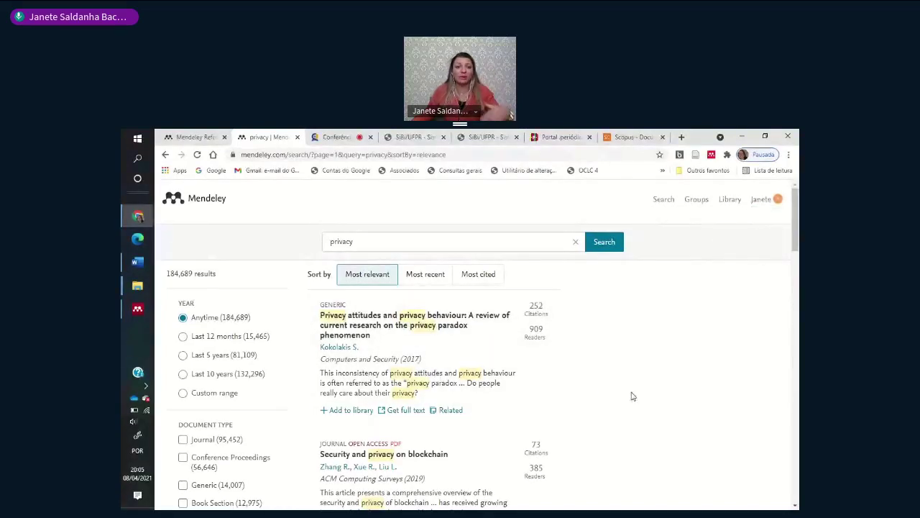
{"action": "scroll", "coordinate": [632, 396], "scroll_direction": "down", "scroll_amount": 10}
{"action": "scroll", "coordinate": [644, 392], "scroll_direction": "down", "scroll_amount": 5}
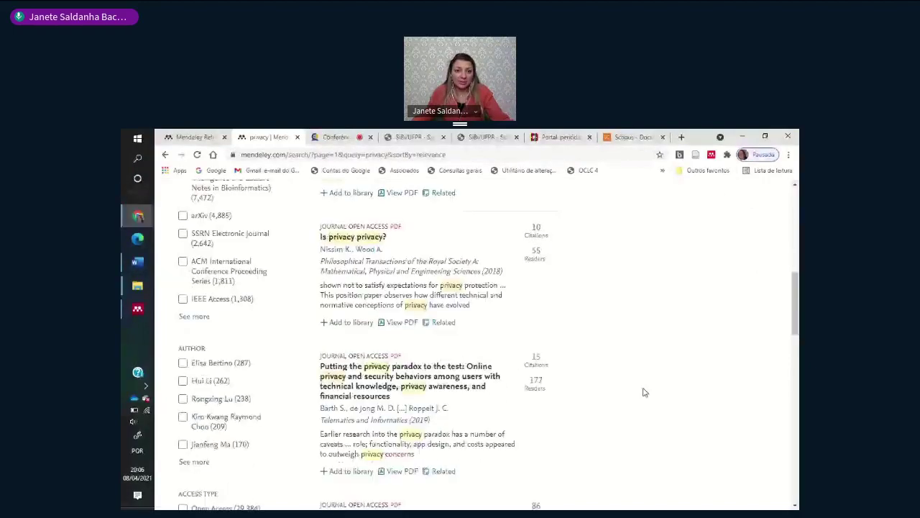
{"action": "scroll", "coordinate": [643, 405], "scroll_direction": "down", "scroll_amount": 8}
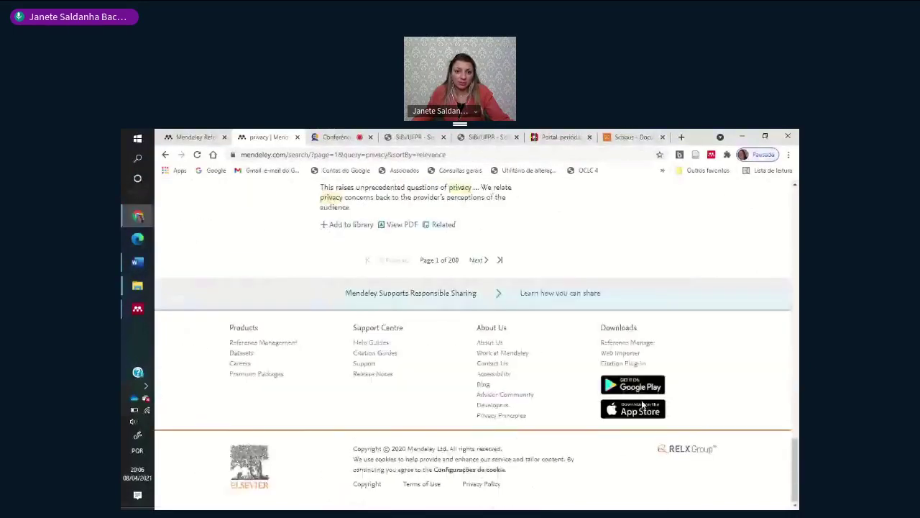
{"action": "scroll", "coordinate": [310, 329], "scroll_direction": "up", "scroll_amount": 3}
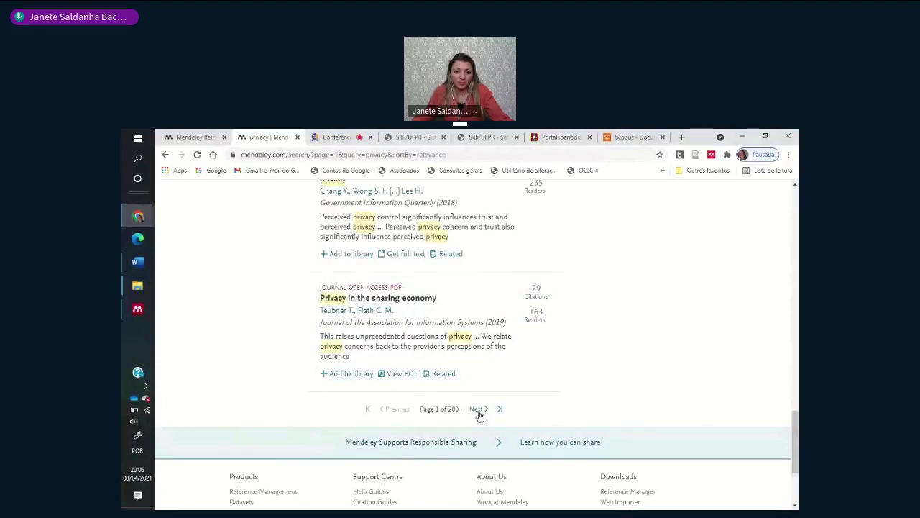
{"action": "scroll", "coordinate": [421, 370], "scroll_direction": "up", "scroll_amount": 10}
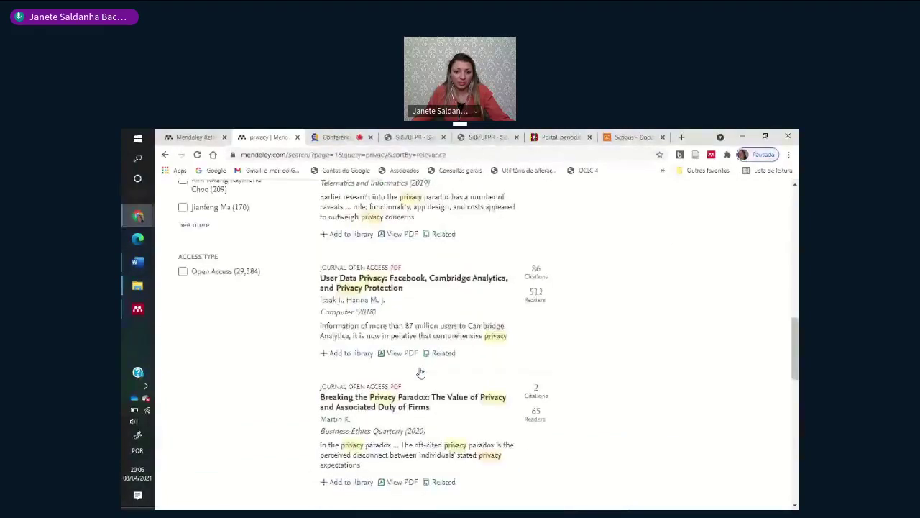
{"action": "scroll", "coordinate": [421, 372], "scroll_direction": "up", "scroll_amount": 5}
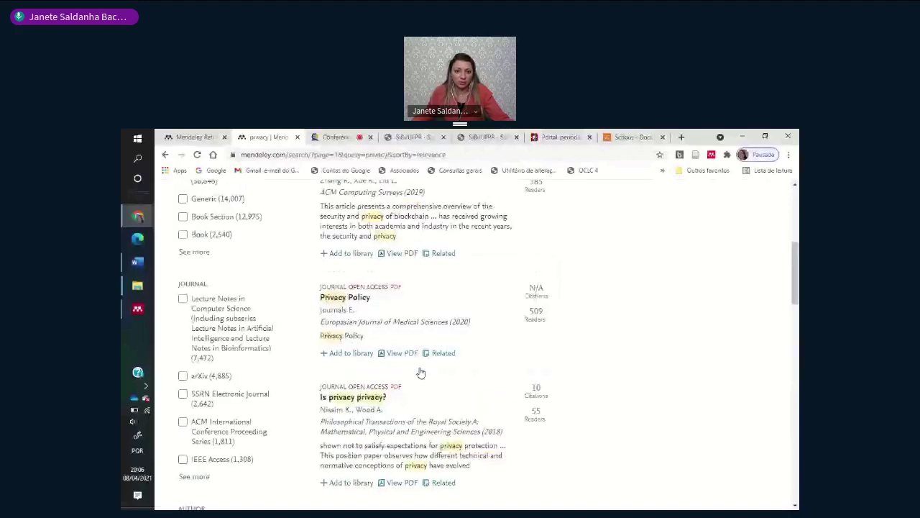
{"action": "scroll", "coordinate": [422, 372], "scroll_direction": "up", "scroll_amount": 4}
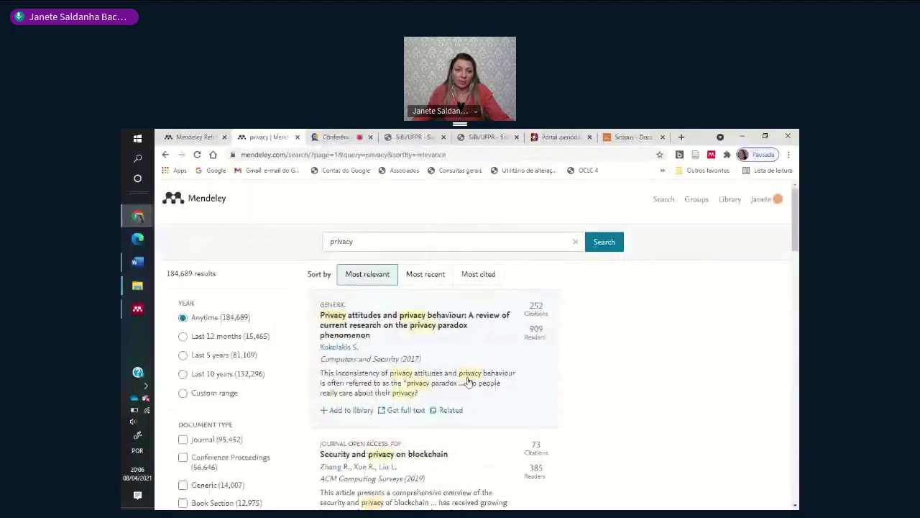
{"action": "scroll", "coordinate": [472, 383], "scroll_direction": "down", "scroll_amount": 4}
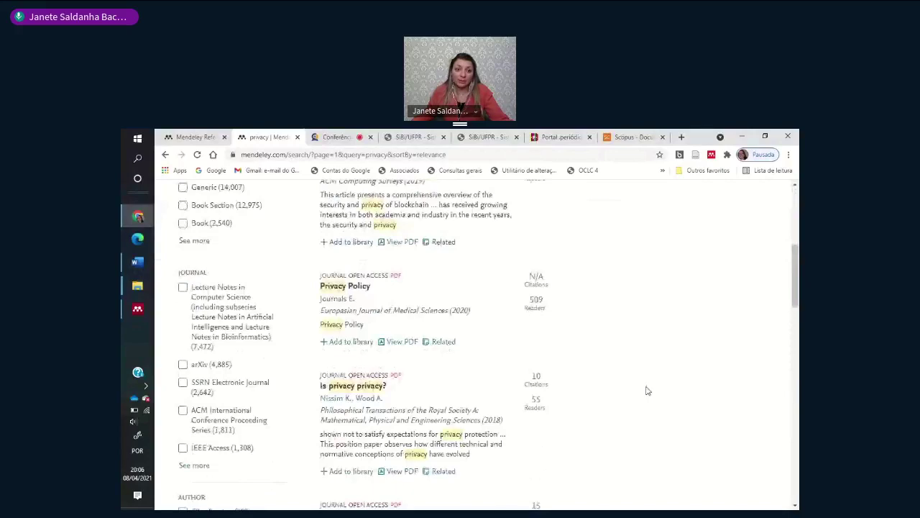
{"action": "scroll", "coordinate": [646, 390], "scroll_direction": "down", "scroll_amount": 3}
{"action": "scroll", "coordinate": [655, 295], "scroll_direction": "up", "scroll_amount": 7}
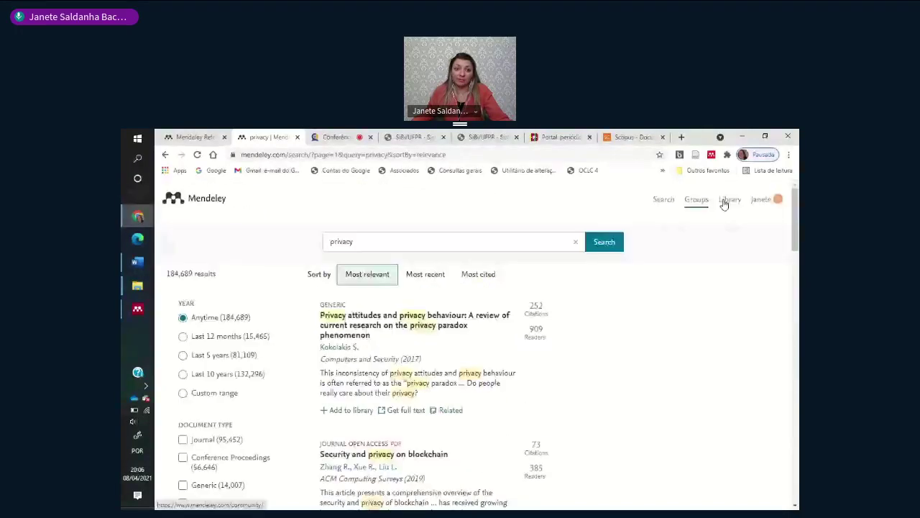
{"action": "left_click", "coordinate": [761, 199]}
- Open Settings & privacy and browse the Account, Scopus Profile and Careers Settings sections
{"action": "left_click", "coordinate": [745, 229]}
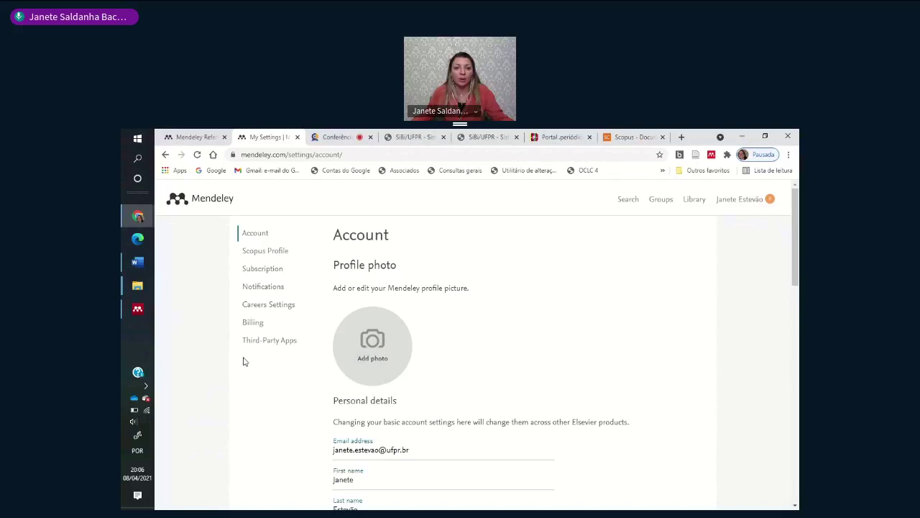
{"action": "scroll", "coordinate": [462, 386], "scroll_direction": "down", "scroll_amount": 3}
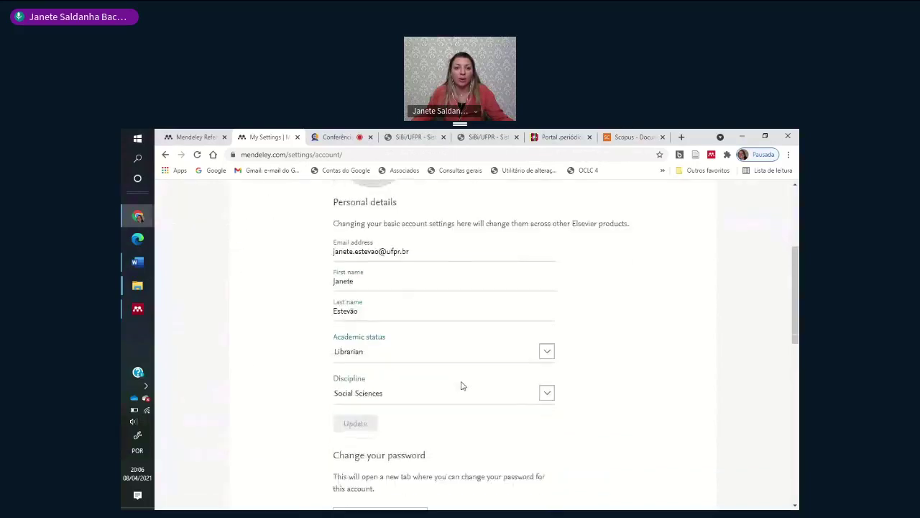
{"action": "scroll", "coordinate": [462, 386], "scroll_direction": "down", "scroll_amount": 5}
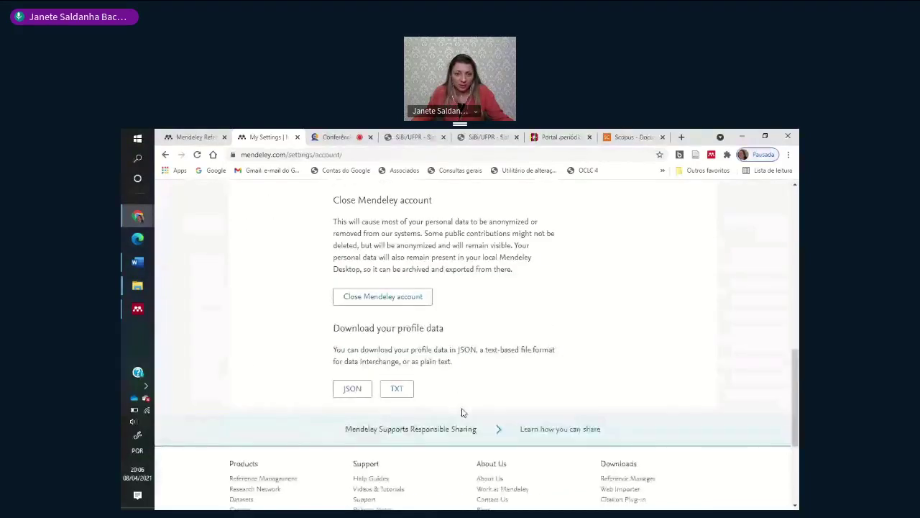
{"action": "scroll", "coordinate": [462, 412], "scroll_direction": "up", "scroll_amount": 3}
{"action": "scroll", "coordinate": [309, 324], "scroll_direction": "up", "scroll_amount": 6}
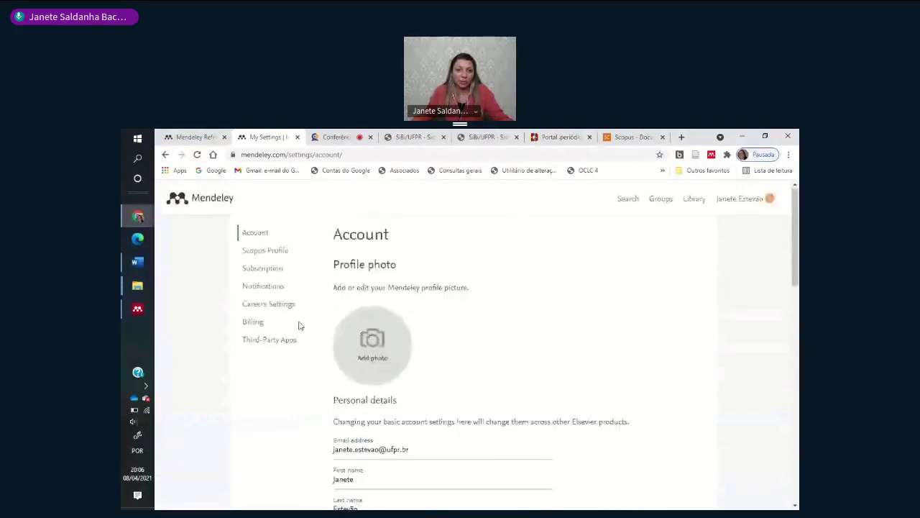
{"action": "left_click", "coordinate": [279, 251]}
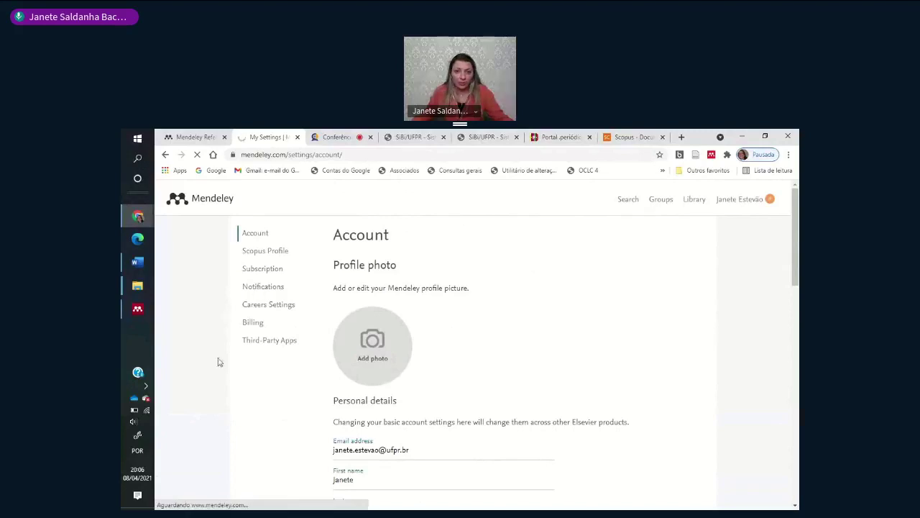
{"action": "scroll", "coordinate": [230, 363], "scroll_direction": "down", "scroll_amount": 8}
{"action": "scroll", "coordinate": [241, 364], "scroll_direction": "up", "scroll_amount": 3}
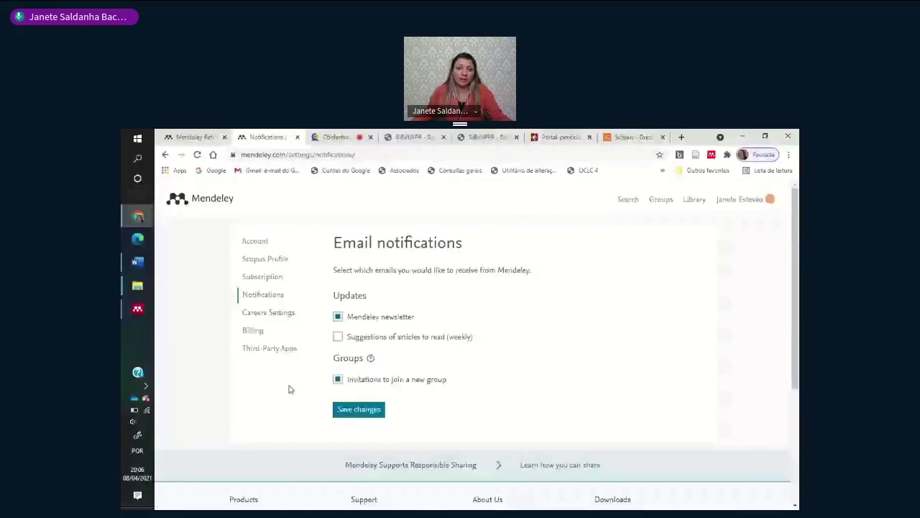
{"action": "left_click", "coordinate": [271, 300]}
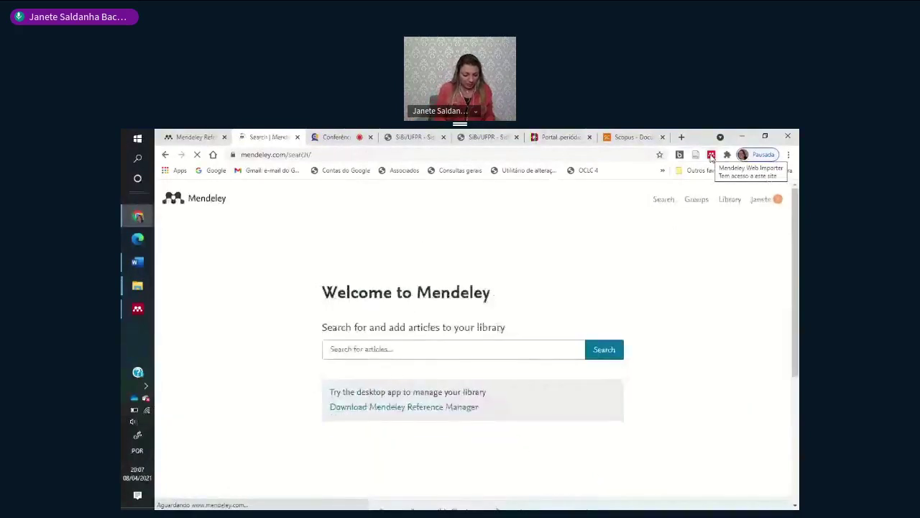
- Search Mendeley Web for 'privacy', returning 184,689 results sorted by Most relevant
{"action": "type", "text": "p"}
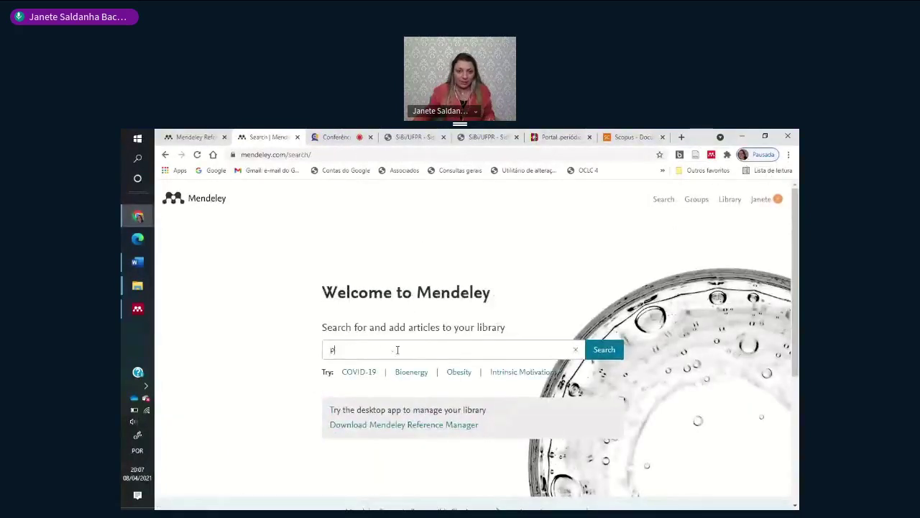
{"action": "type", "text": "rivacy"}
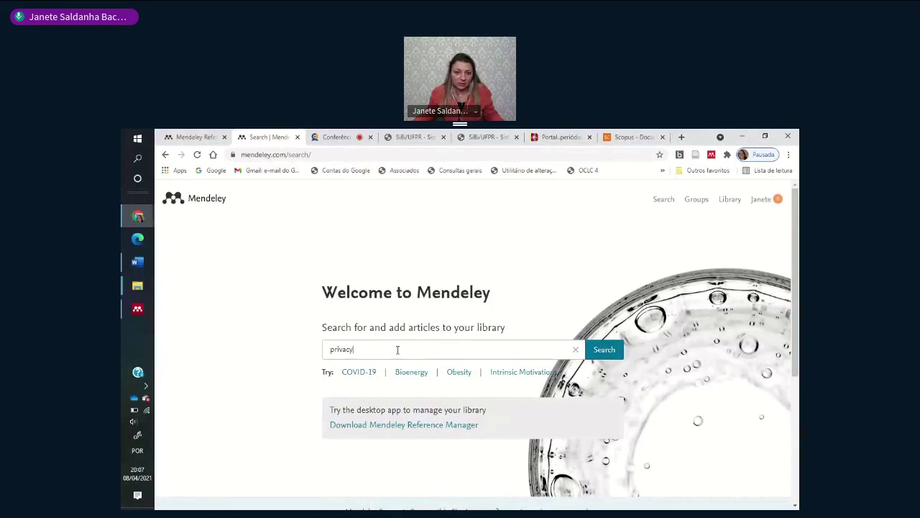
{"action": "scroll", "coordinate": [297, 438], "scroll_direction": "down", "scroll_amount": 2}
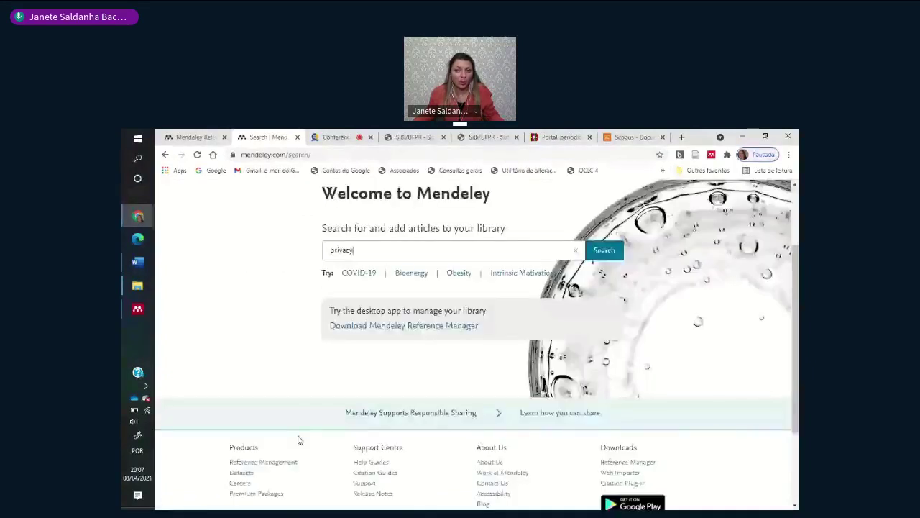
{"action": "scroll", "coordinate": [299, 439], "scroll_direction": "down", "scroll_amount": 2}
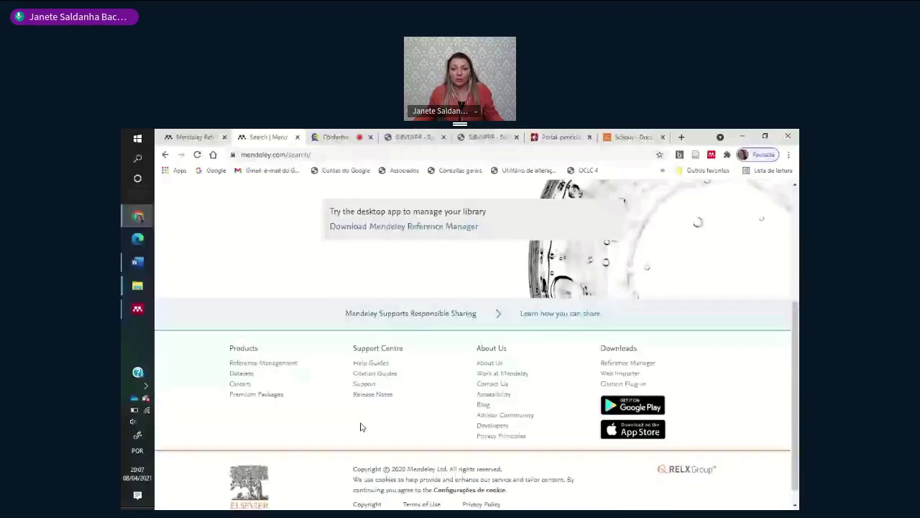
{"action": "scroll", "coordinate": [382, 425], "scroll_direction": "up", "scroll_amount": 2}
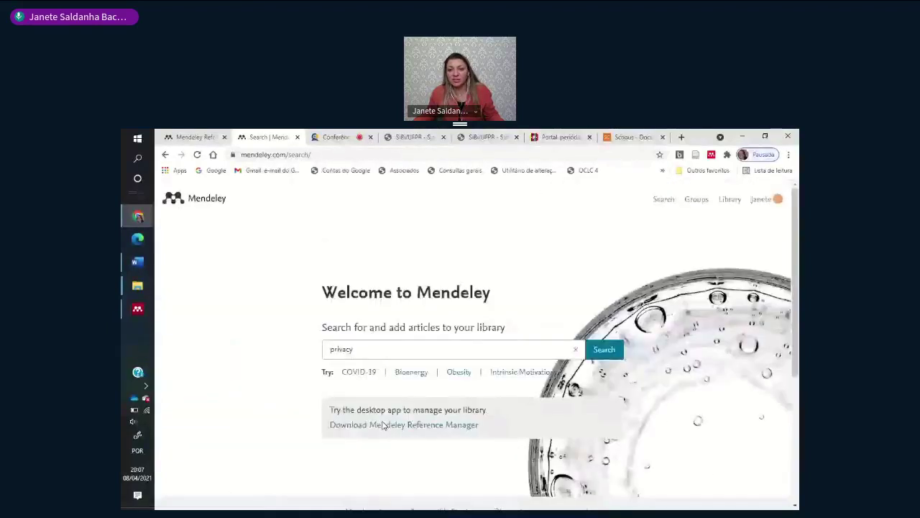
{"action": "scroll", "coordinate": [383, 426], "scroll_direction": "down", "scroll_amount": 3}
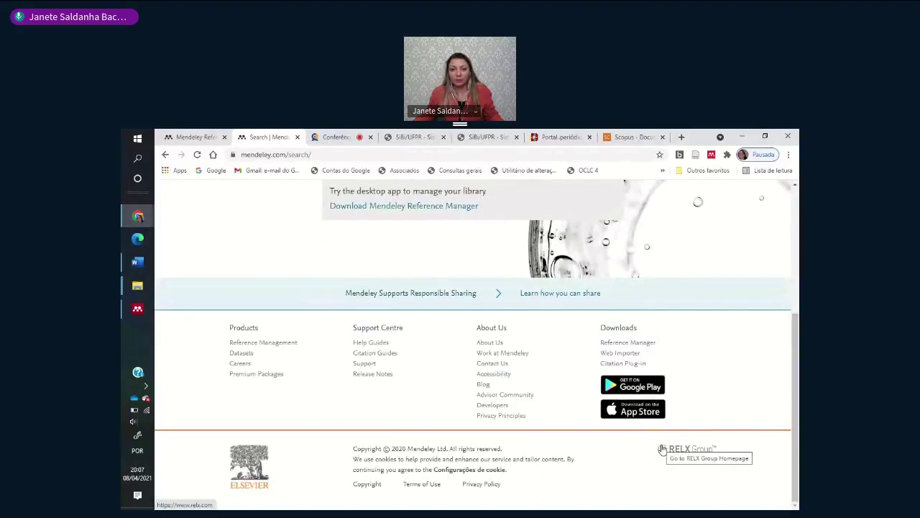
{"action": "scroll", "coordinate": [662, 450], "scroll_direction": "up", "scroll_amount": 3}
{"action": "left_click", "coordinate": [609, 350]}
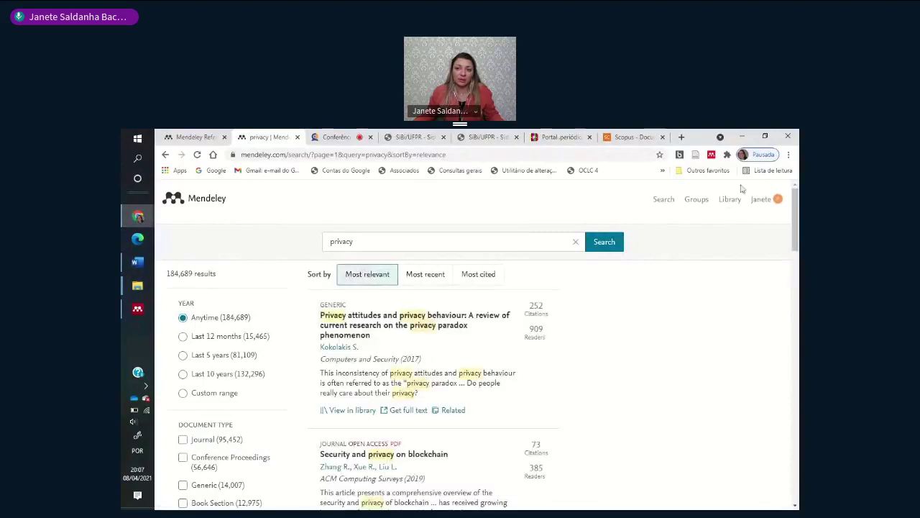
- Open the Web Importer, view its settings, and open the Mendeley library in a new tab
{"action": "left_click", "coordinate": [711, 154]}
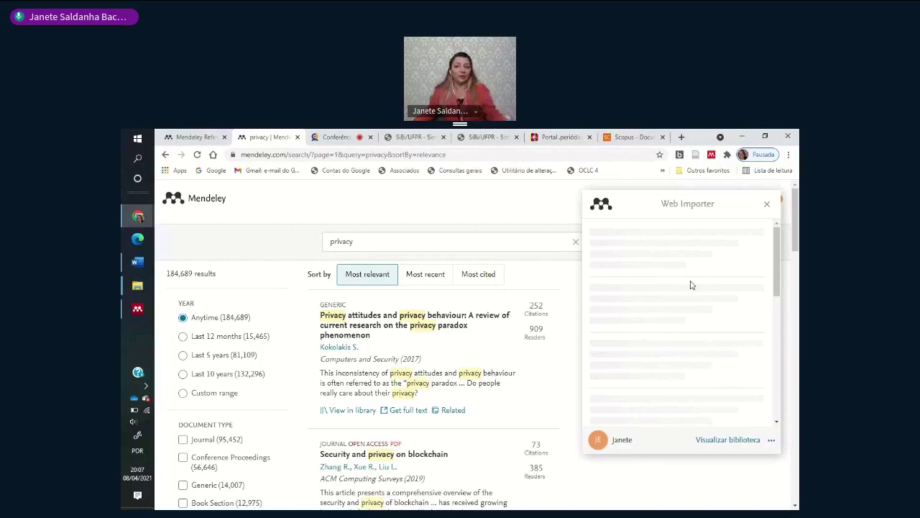
{"action": "left_click", "coordinate": [772, 440]}
{"action": "scroll", "coordinate": [712, 335], "scroll_direction": "down", "scroll_amount": 3}
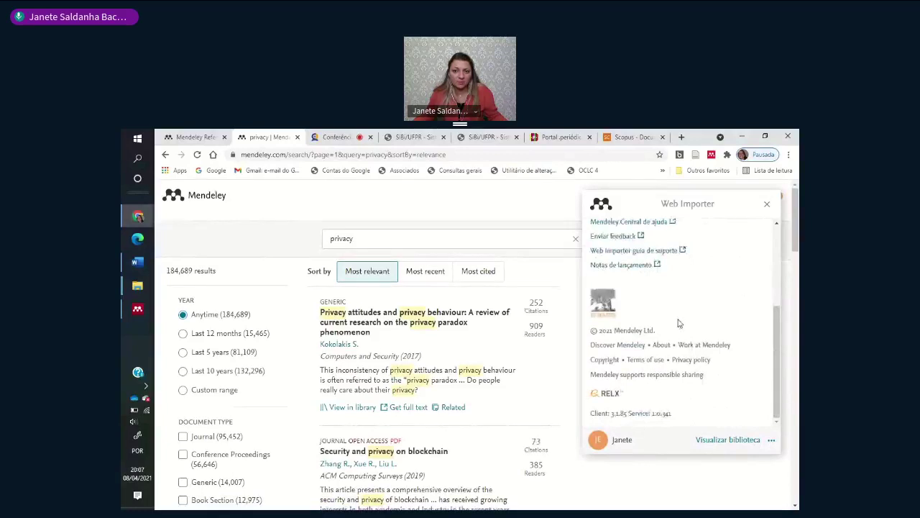
{"action": "scroll", "coordinate": [679, 324], "scroll_direction": "down", "scroll_amount": 3}
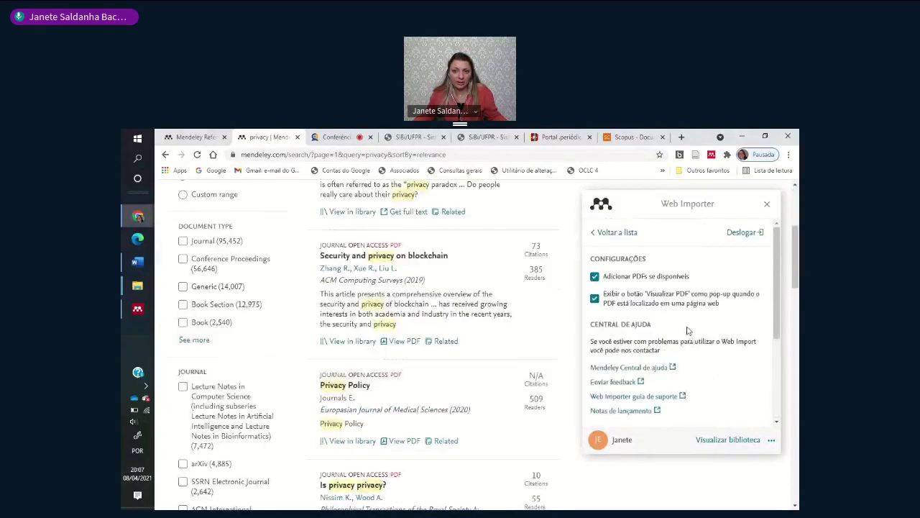
{"action": "left_click", "coordinate": [617, 233]}
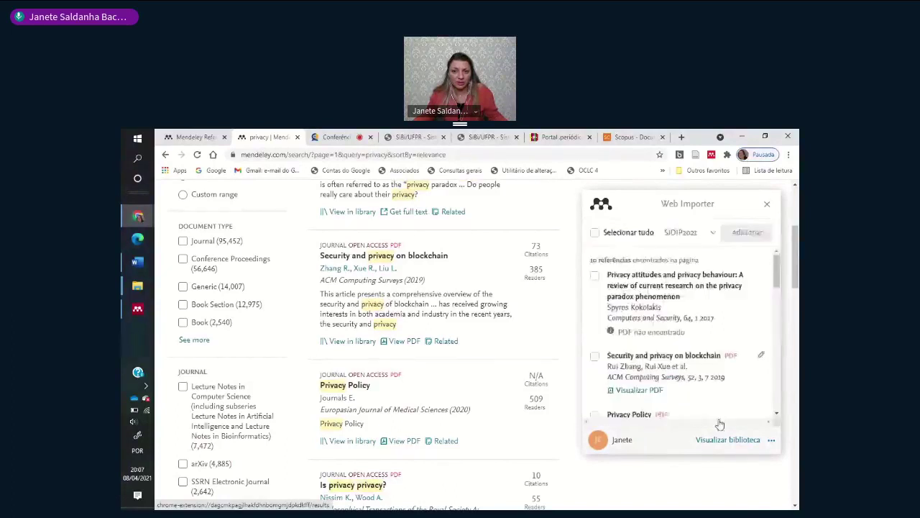
{"action": "left_click", "coordinate": [727, 440]}
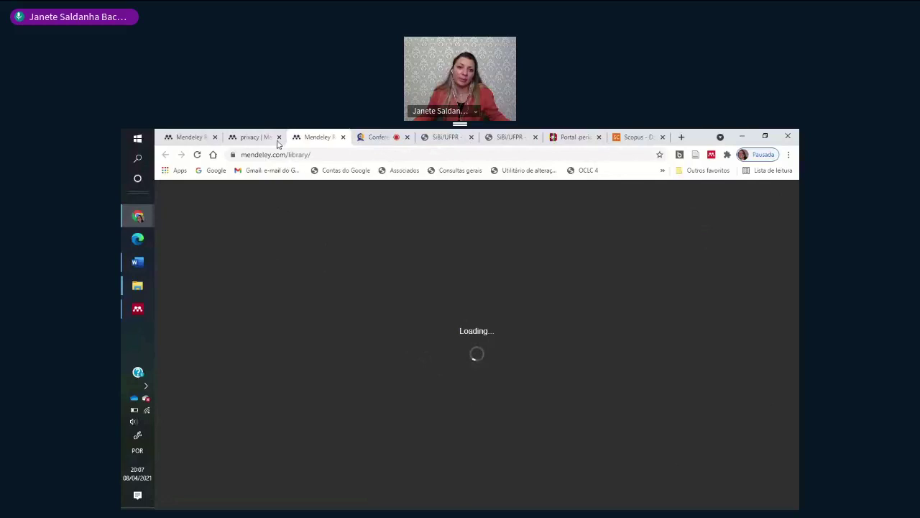
- Go to page 2 of the privacy results, recheck the importer settings, and close the importer
{"action": "scroll", "coordinate": [698, 354], "scroll_direction": "up", "scroll_amount": 1}
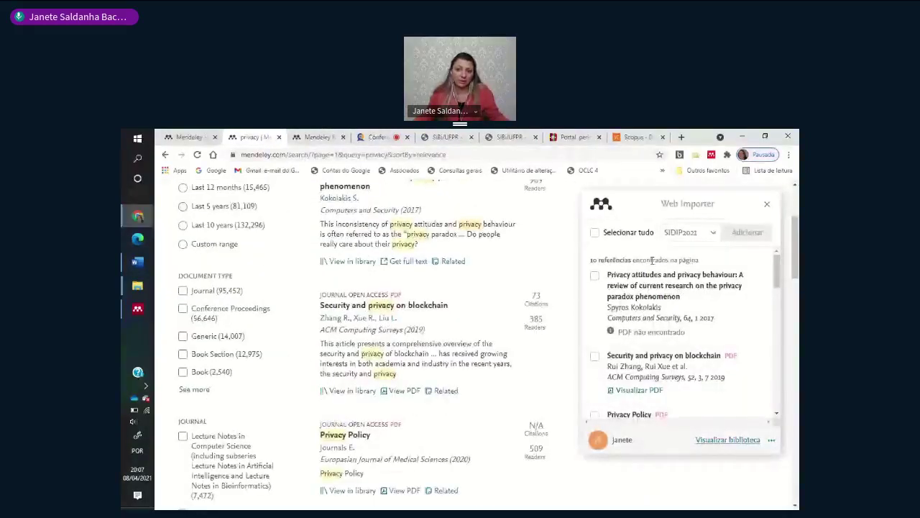
{"action": "scroll", "coordinate": [645, 332], "scroll_direction": "down", "scroll_amount": 10}
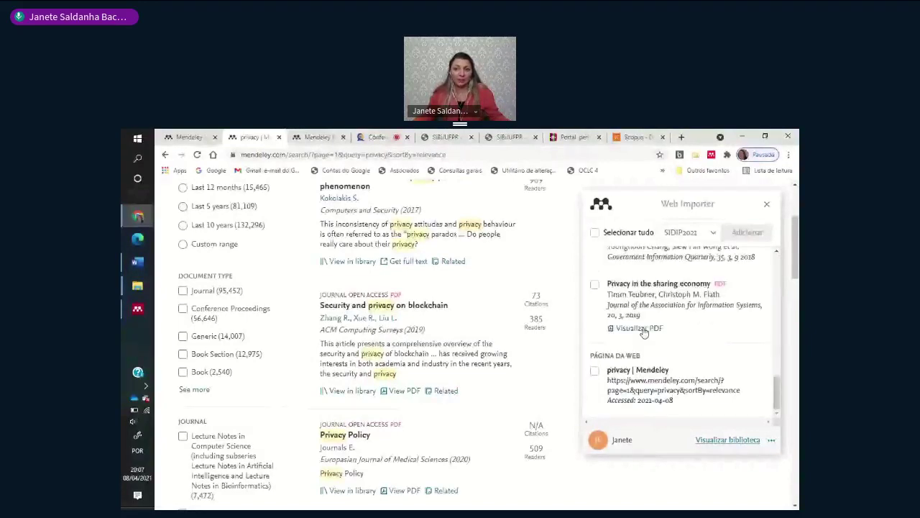
{"action": "scroll", "coordinate": [430, 430], "scroll_direction": "down", "scroll_amount": 4}
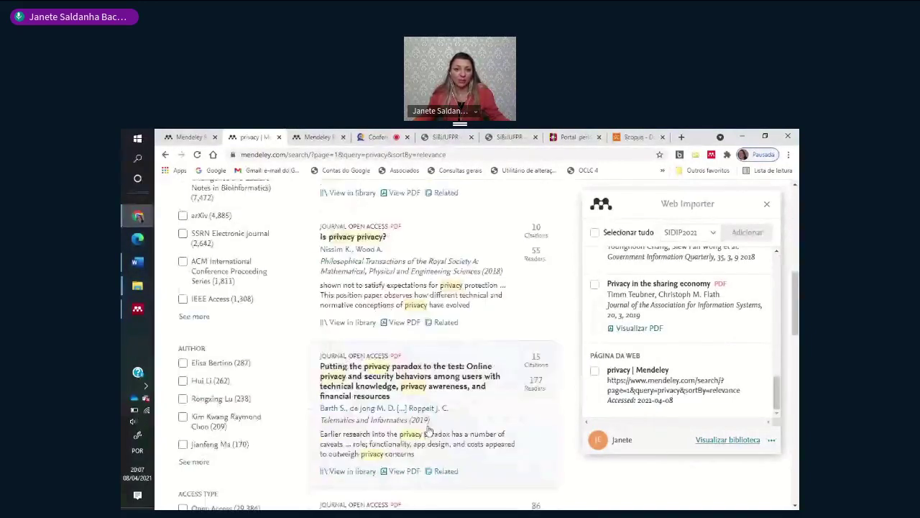
{"action": "scroll", "coordinate": [429, 430], "scroll_direction": "down", "scroll_amount": 5}
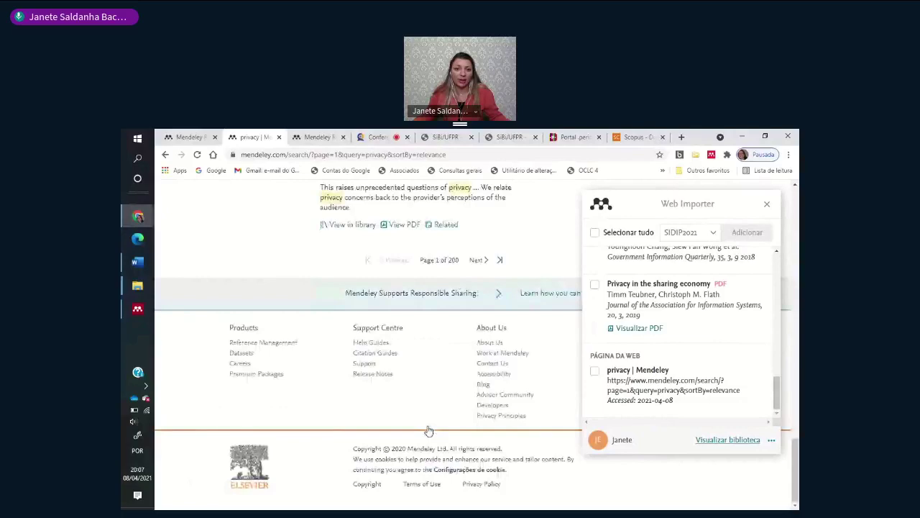
{"action": "left_click", "coordinate": [476, 259]}
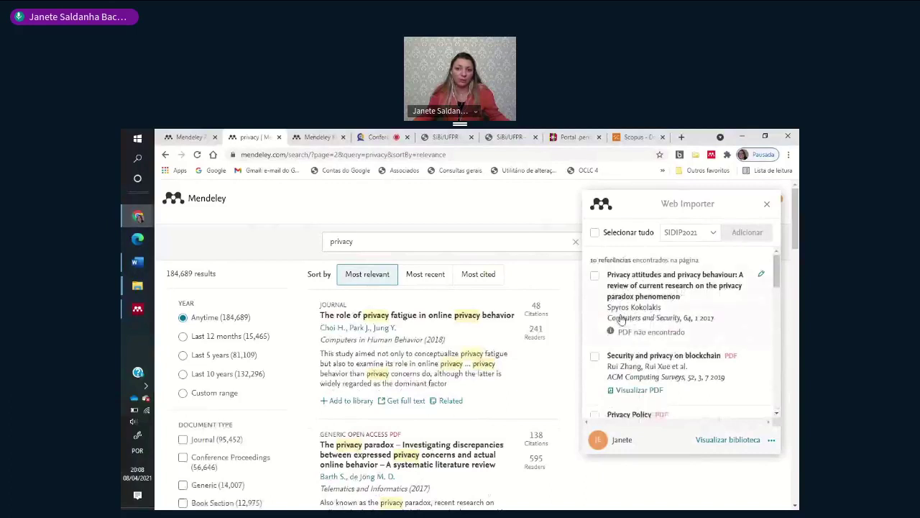
{"action": "left_click", "coordinate": [772, 440]}
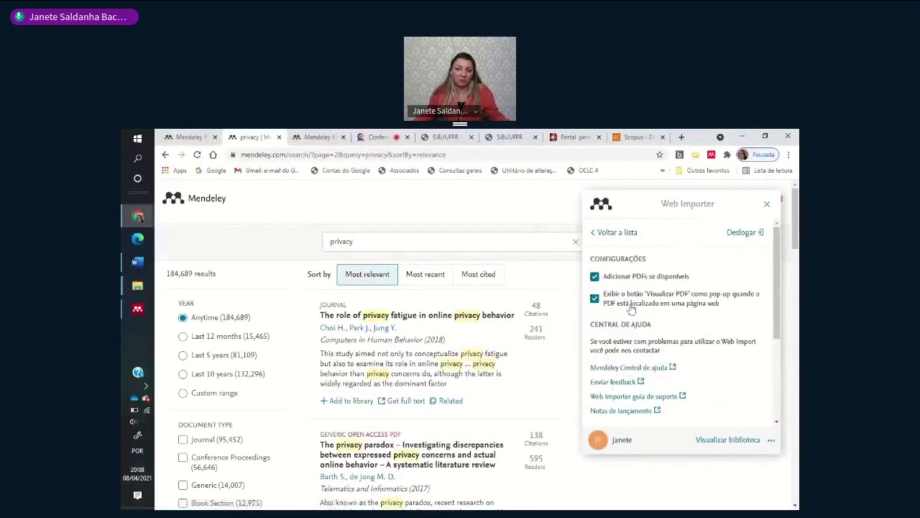
{"action": "scroll", "coordinate": [695, 366], "scroll_direction": "down", "scroll_amount": 3}
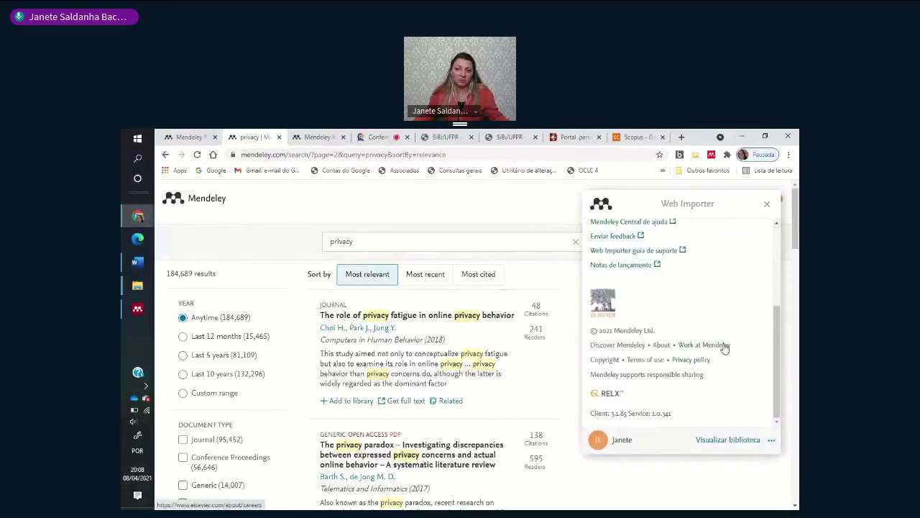
{"action": "scroll", "coordinate": [734, 347], "scroll_direction": "down", "scroll_amount": 3}
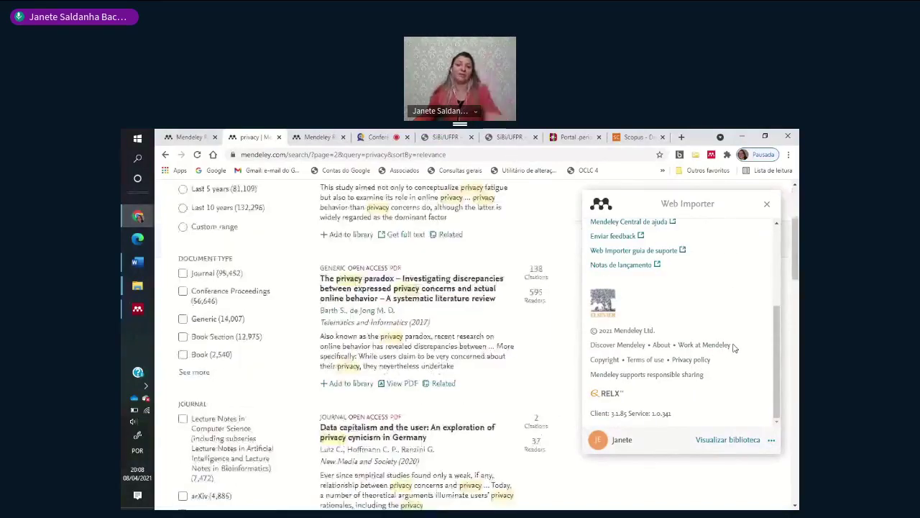
{"action": "scroll", "coordinate": [729, 343], "scroll_direction": "up", "scroll_amount": 2}
{"action": "scroll", "coordinate": [504, 321], "scroll_direction": "up", "scroll_amount": 3}
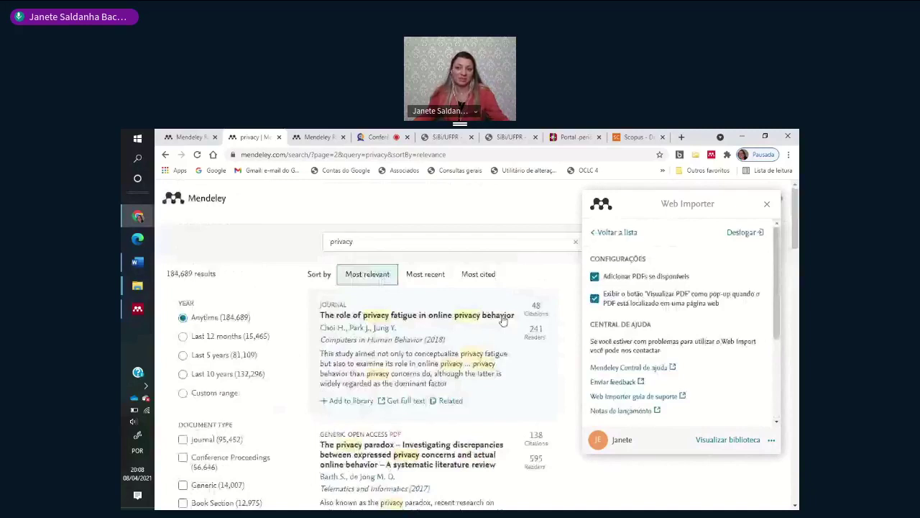
{"action": "left_click", "coordinate": [767, 204]}
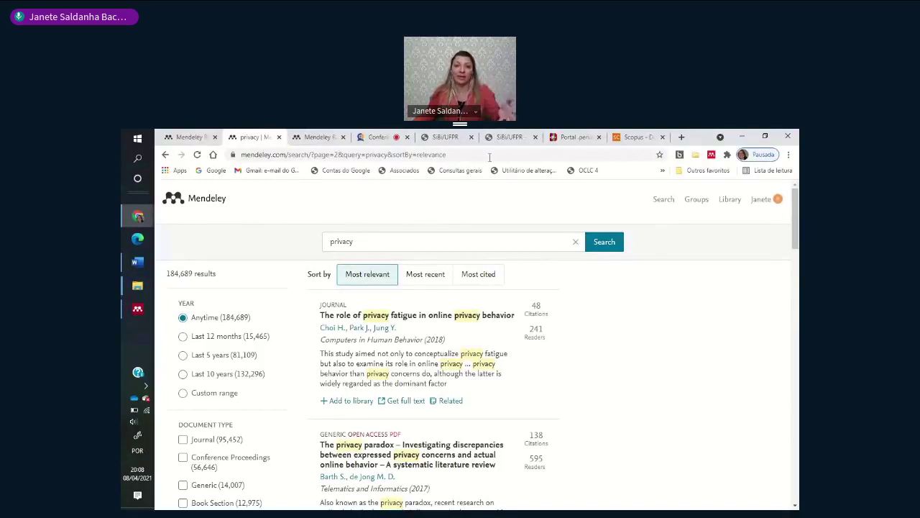
- Glance at the Scopus results, then move through the meeting and Word back to Mendeley Desktop
{"action": "left_click", "coordinate": [640, 136]}
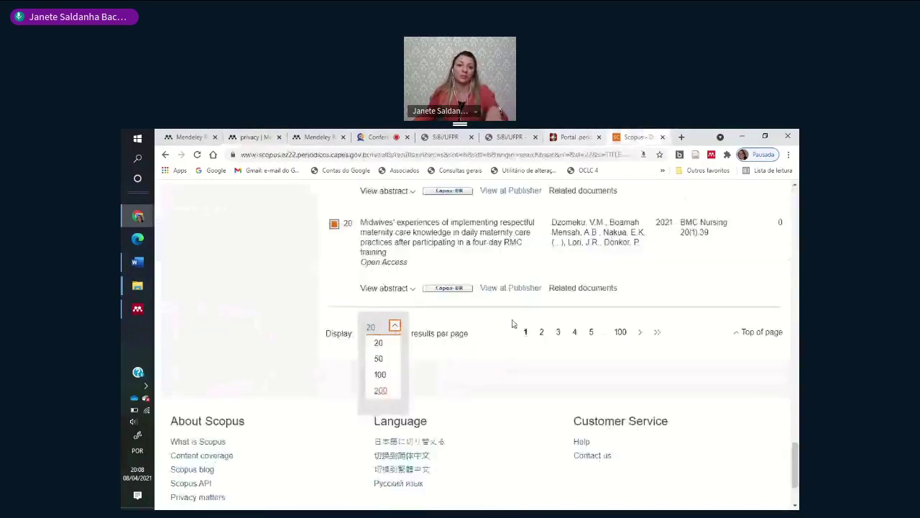
{"action": "scroll", "coordinate": [504, 342], "scroll_direction": "up", "scroll_amount": 3}
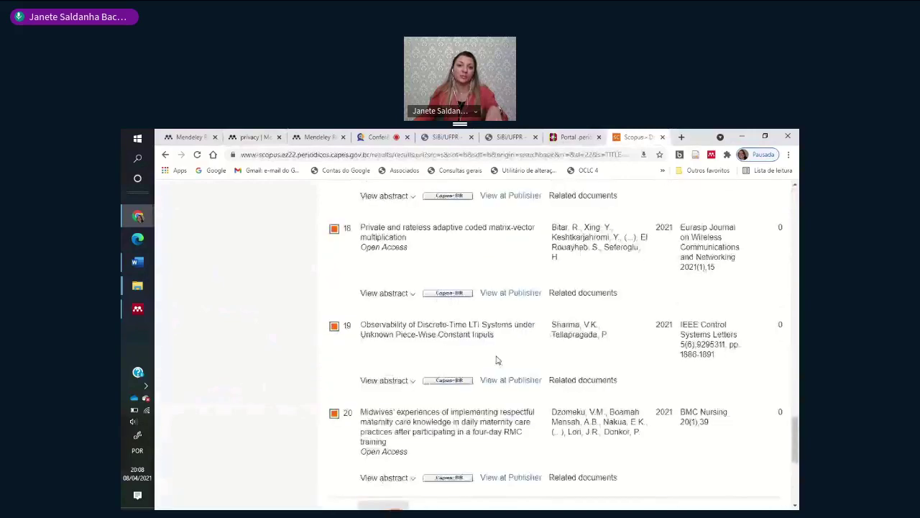
{"action": "scroll", "coordinate": [496, 360], "scroll_direction": "up", "scroll_amount": 7}
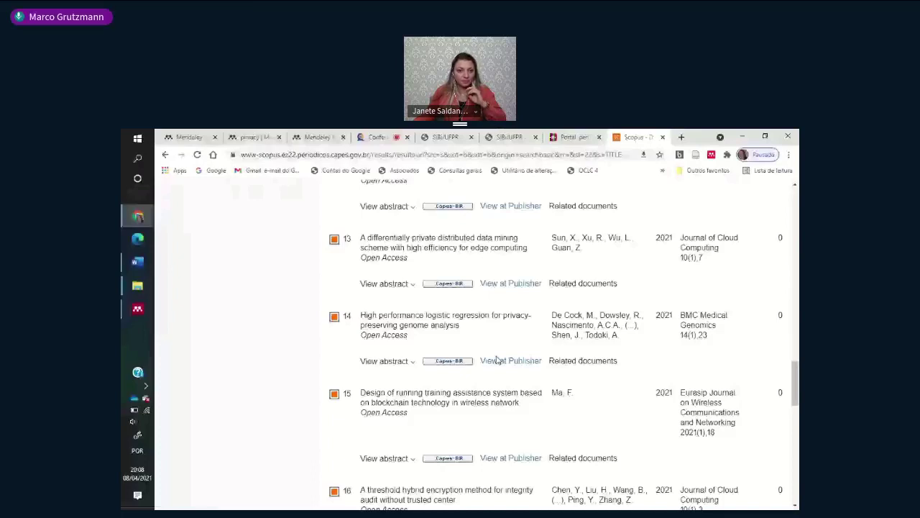
{"action": "key", "text": "ctrl+4"}
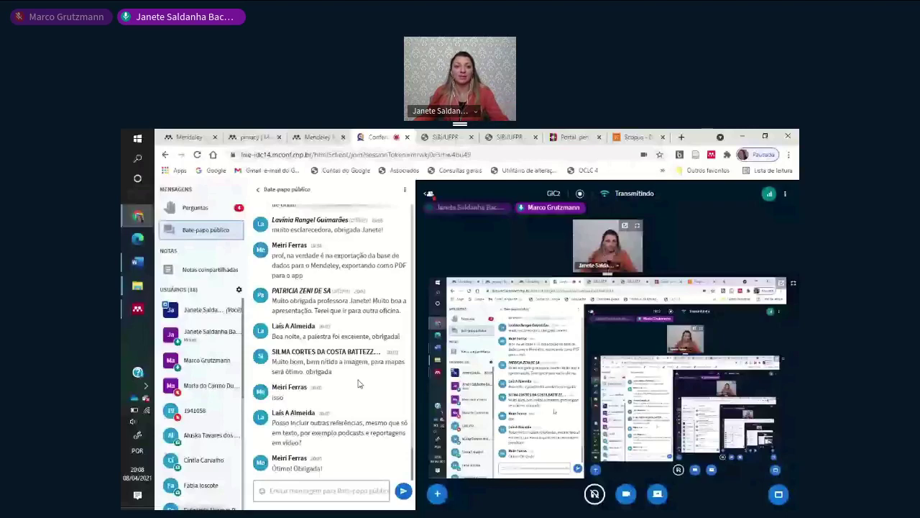
{"action": "key", "text": "alt+Tab"}
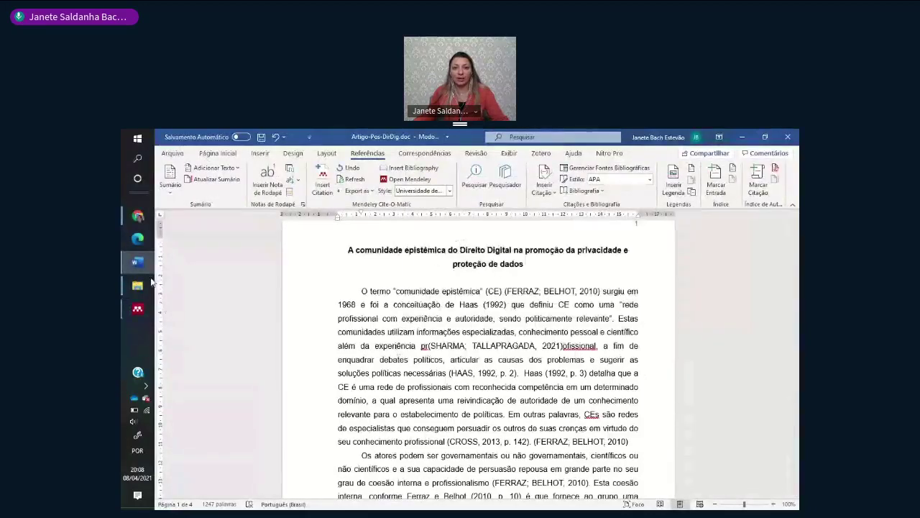
{"action": "left_click", "coordinate": [138, 308]}
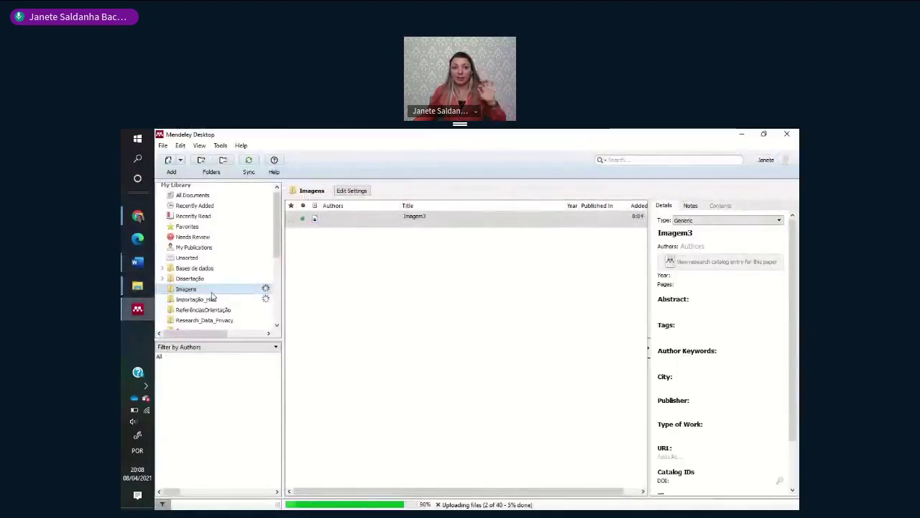
- Select Imagem3 in the Imagens folder and set its publication year to 2021
{"action": "left_click", "coordinate": [238, 290]}
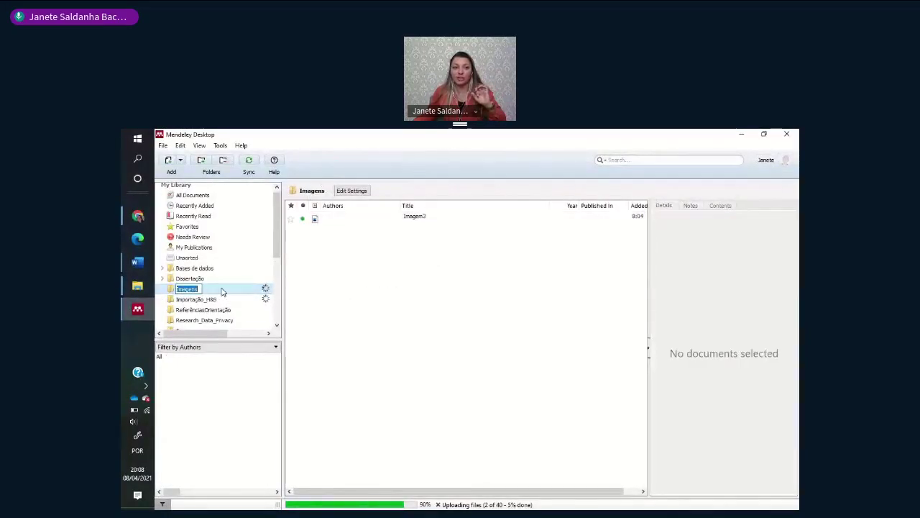
{"action": "left_click", "coordinate": [211, 307]}
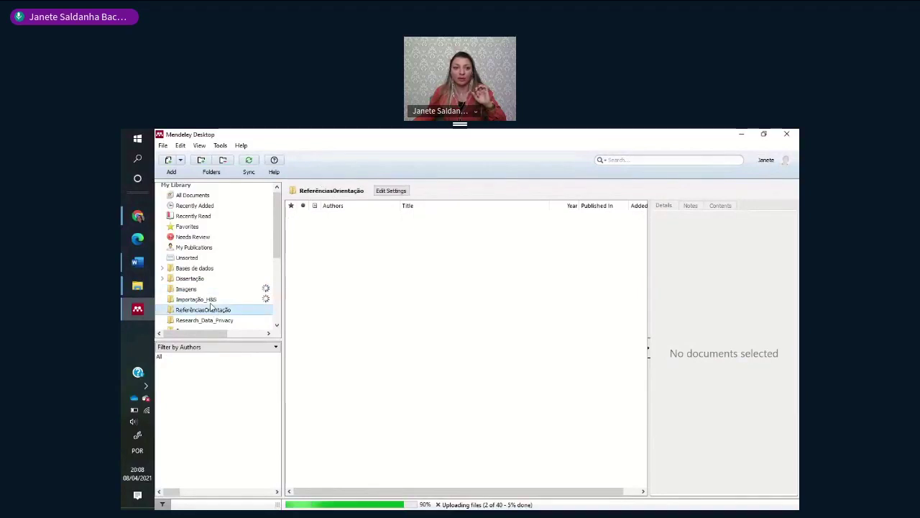
{"action": "left_click", "coordinate": [205, 290]}
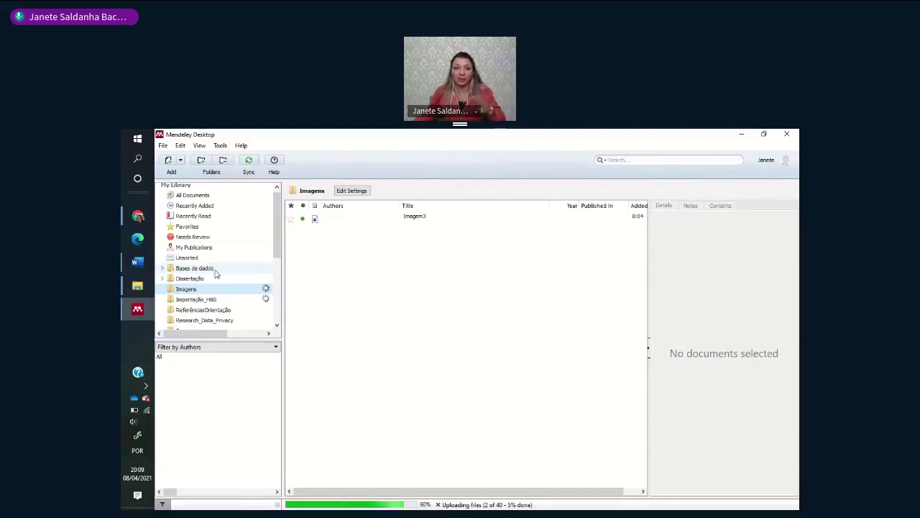
{"action": "left_click", "coordinate": [330, 218]}
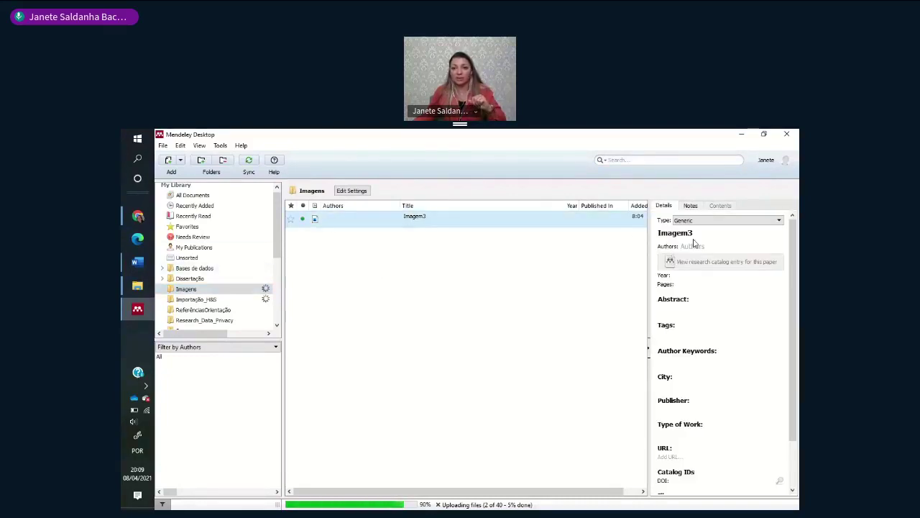
{"action": "left_click", "coordinate": [690, 235]}
{"action": "left_click", "coordinate": [701, 248]}
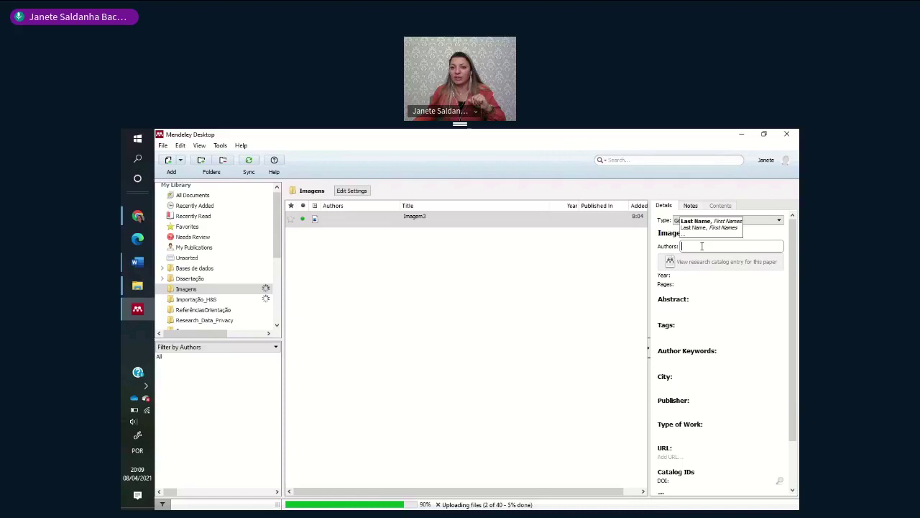
{"action": "left_click", "coordinate": [694, 284]}
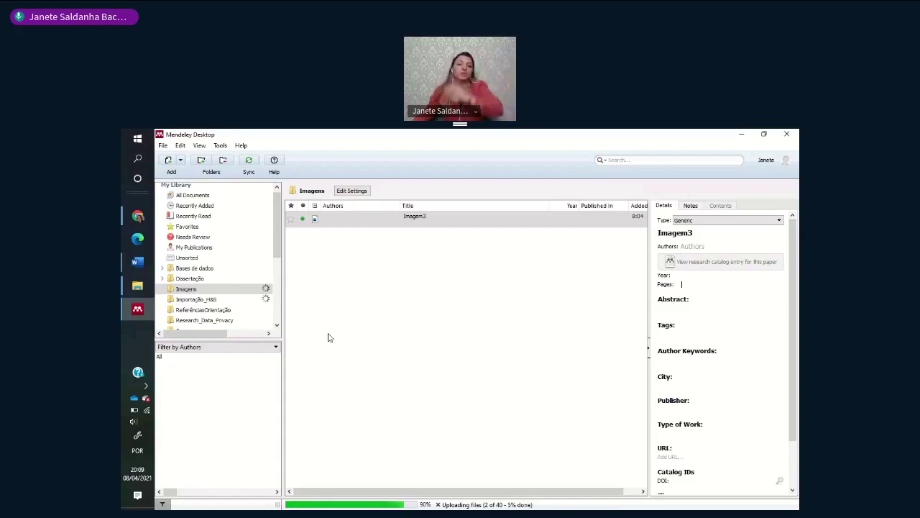
{"action": "left_click", "coordinate": [691, 278]}
{"action": "type", "text": "200"}
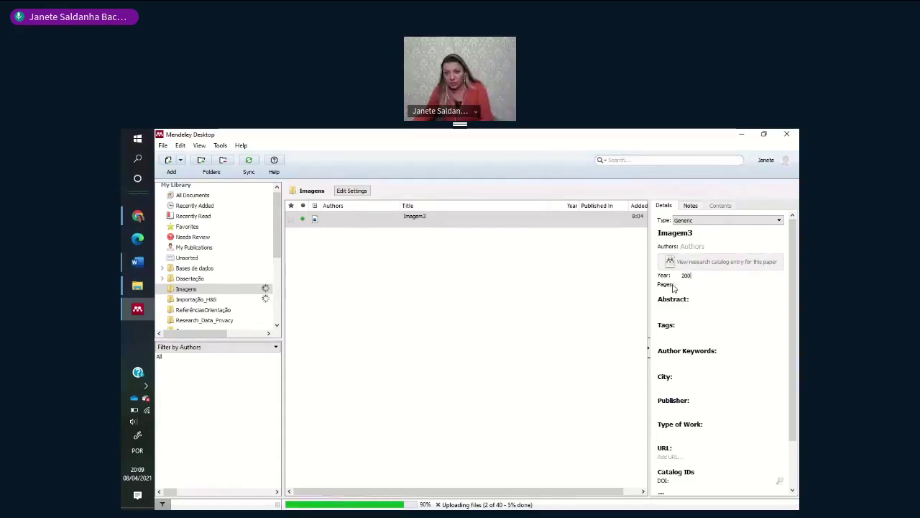
{"action": "type", "text": "21"}
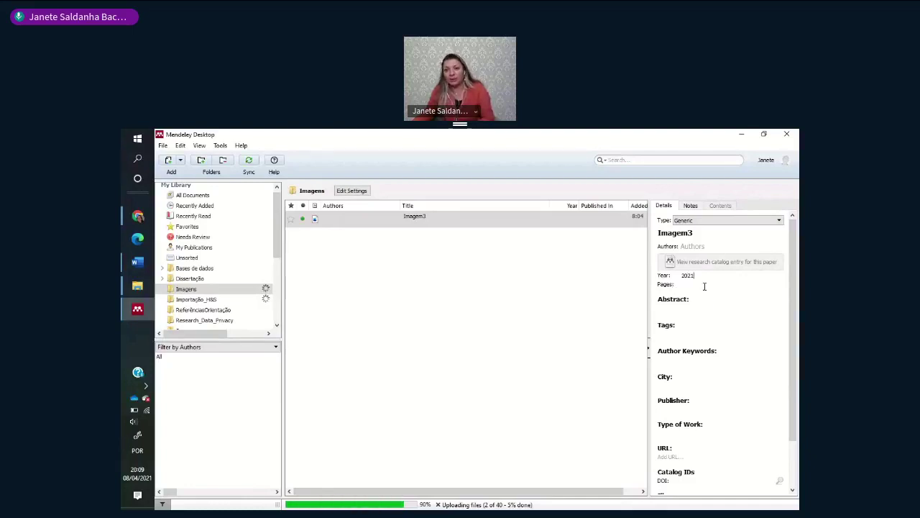
{"action": "left_click", "coordinate": [694, 284]}
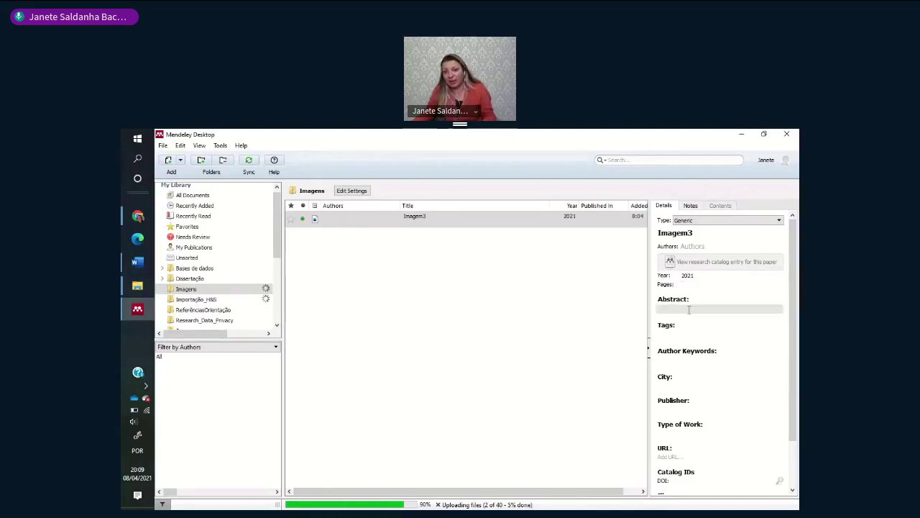
- Give Imagem3 a filler abstract and the tag 'podcast'
{"action": "left_click", "coordinate": [683, 309]}
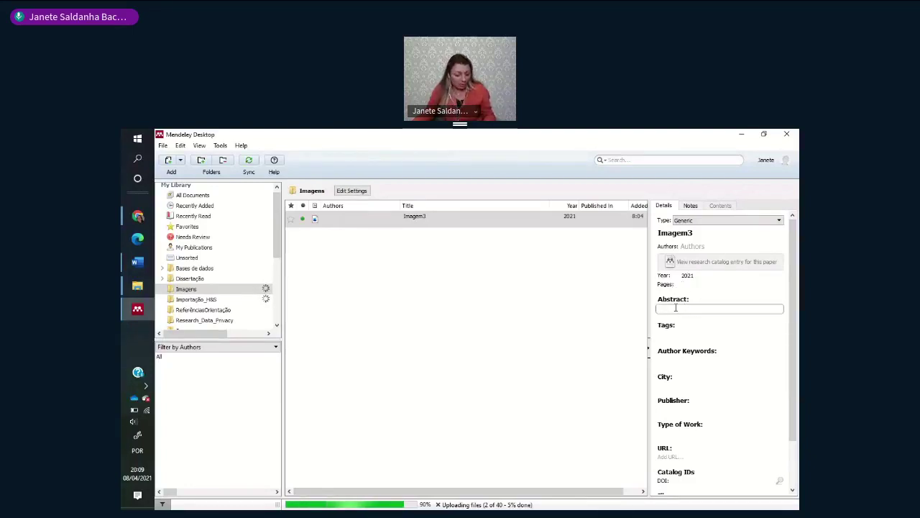
{"action": "type", "text": "sdfsdfsdgsdgsdfgsdgds"}
{"action": "left_click", "coordinate": [684, 333]}
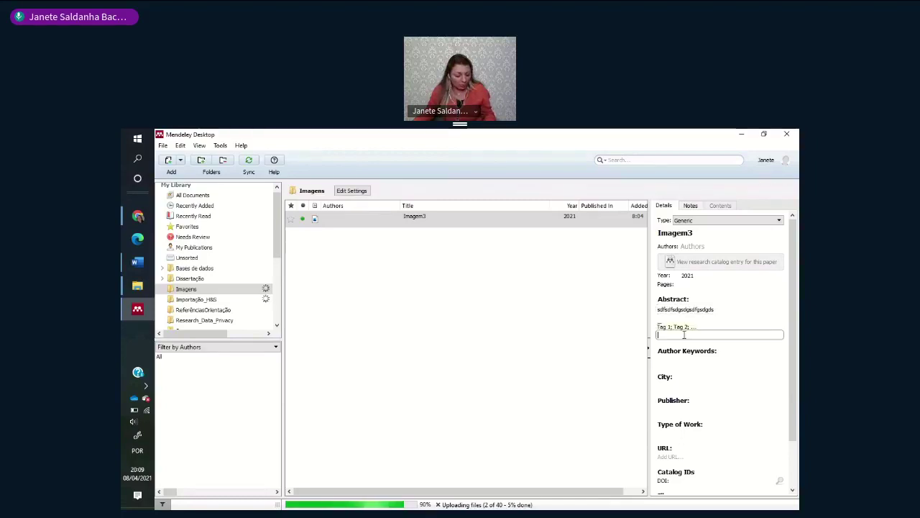
{"action": "type", "text": "podcast"}
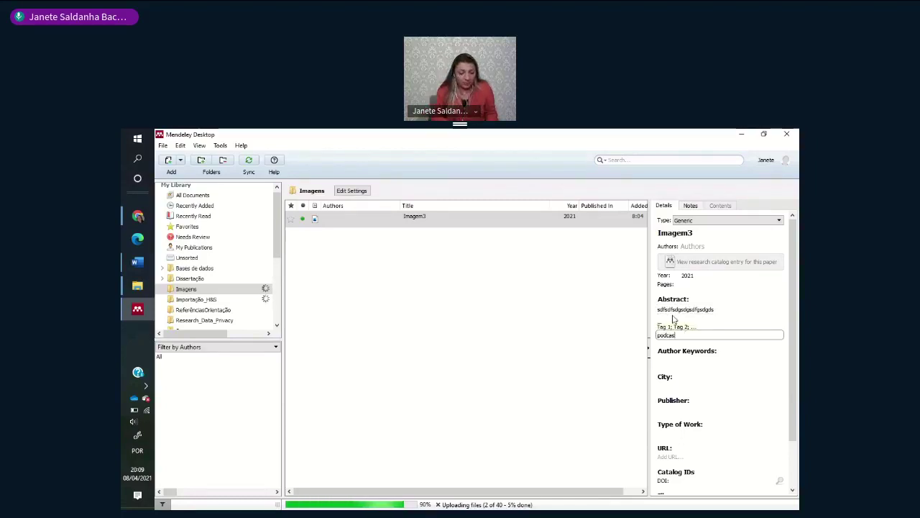
{"action": "type", "text": ";"}
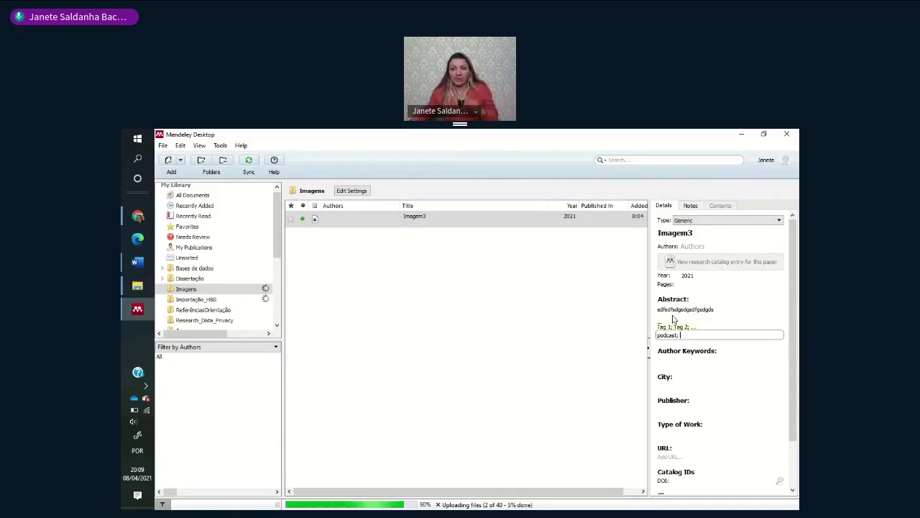
{"action": "key", "text": "ctrl+a"}
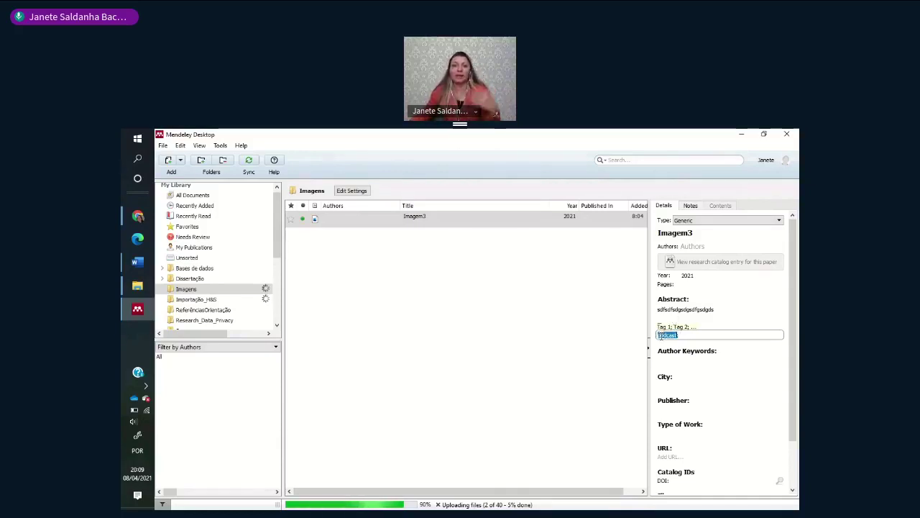
{"action": "left_click", "coordinate": [602, 160]}
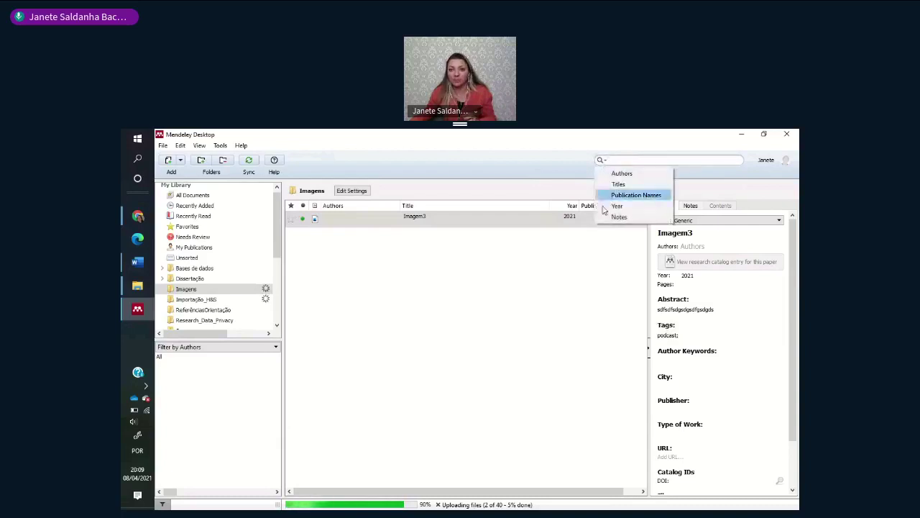
{"action": "left_click", "coordinate": [569, 361]}
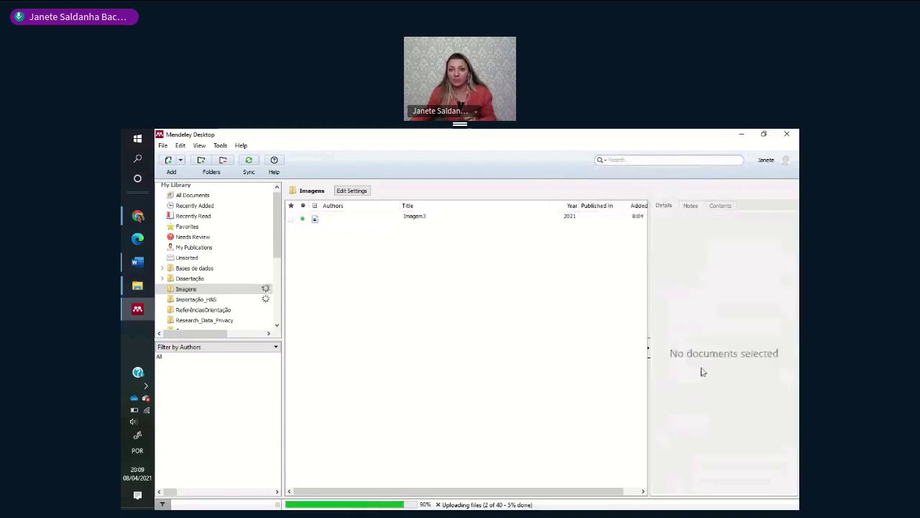
{"action": "left_click", "coordinate": [413, 219]}
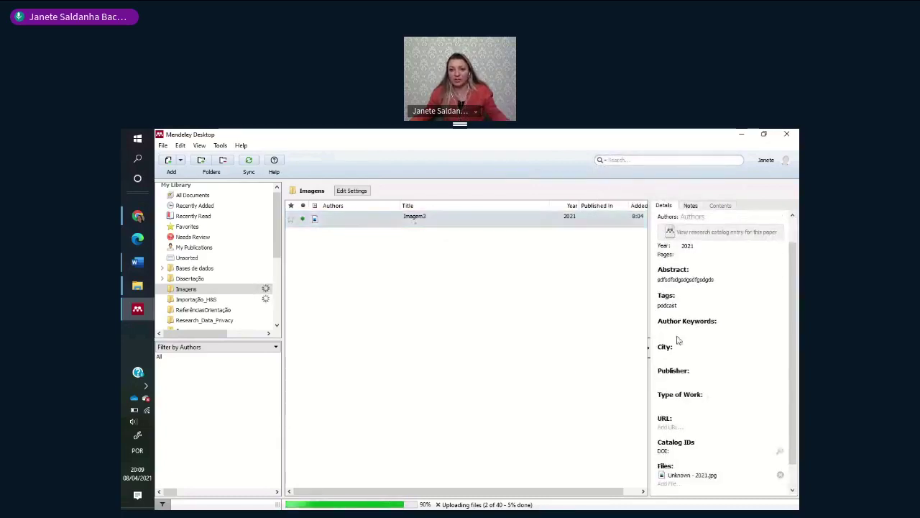
{"action": "left_click", "coordinate": [678, 338]}
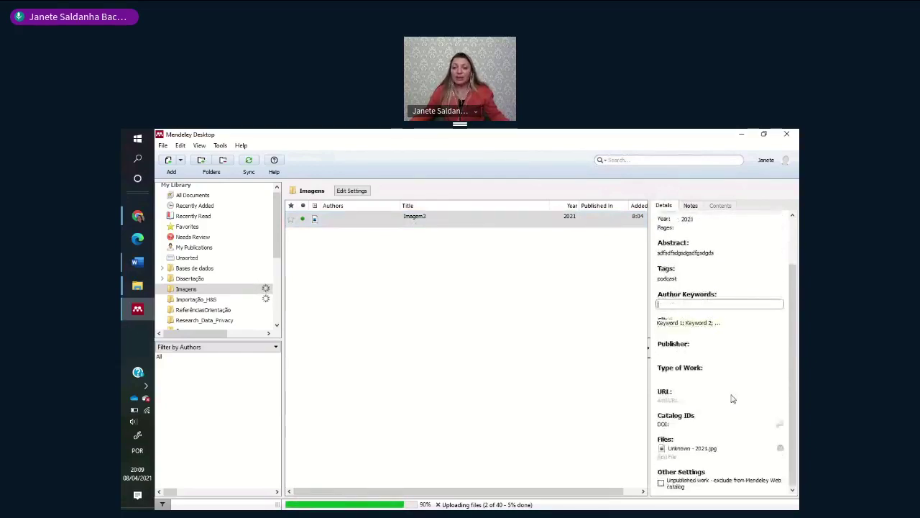
- Add 'Segundo Autor (posdcast)' after 'ZUEV, 2012).' in Word and open Mendeley's More Styles window
{"action": "key", "text": "alt+Tab"}
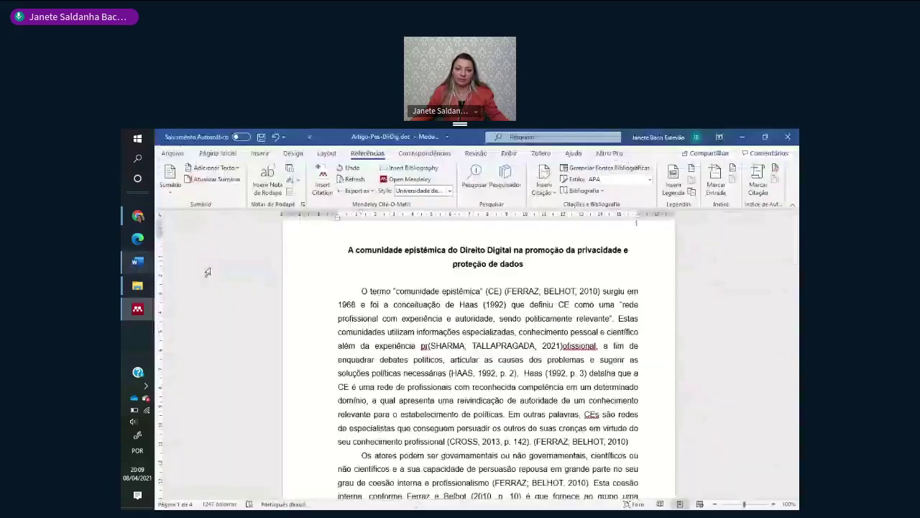
{"action": "scroll", "coordinate": [448, 398], "scroll_direction": "down", "scroll_amount": 3}
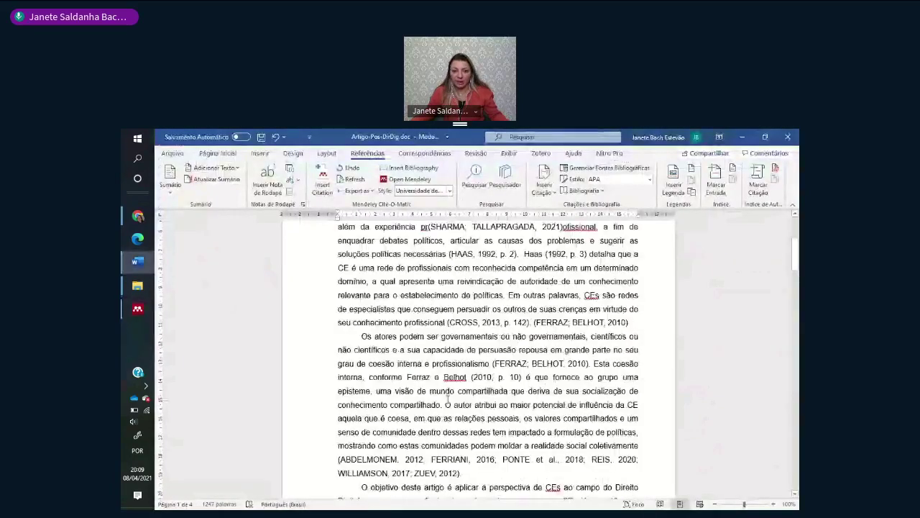
{"action": "left_click", "coordinate": [483, 473]}
{"action": "type", "text": "Segundo"}
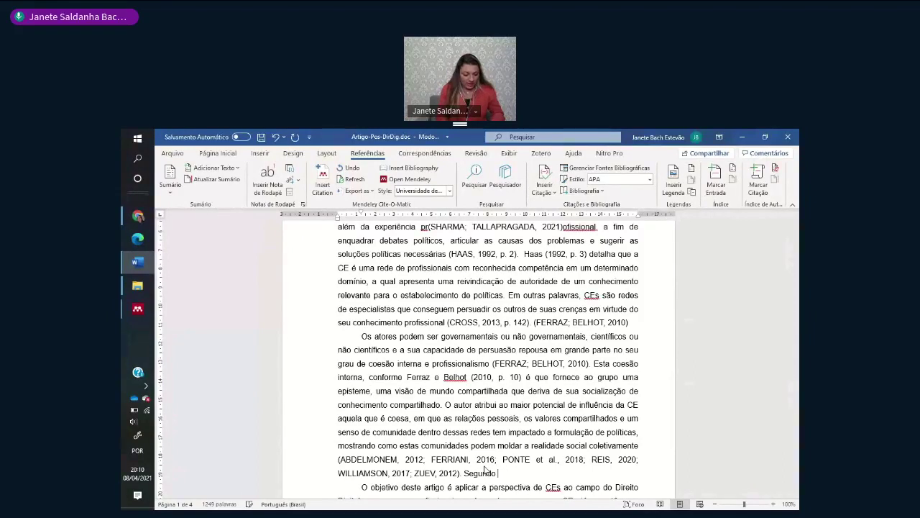
{"action": "type", "text": "Autor (pos"}
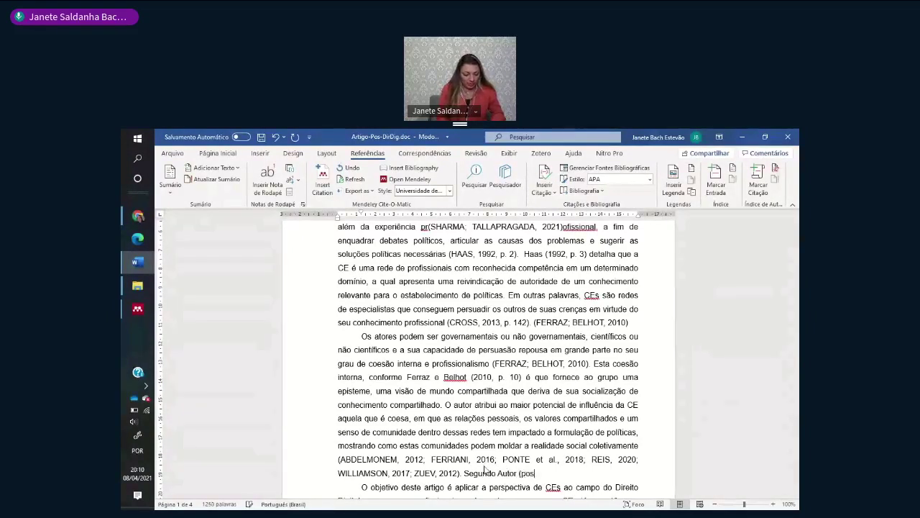
{"action": "type", "text": "dcast)"}
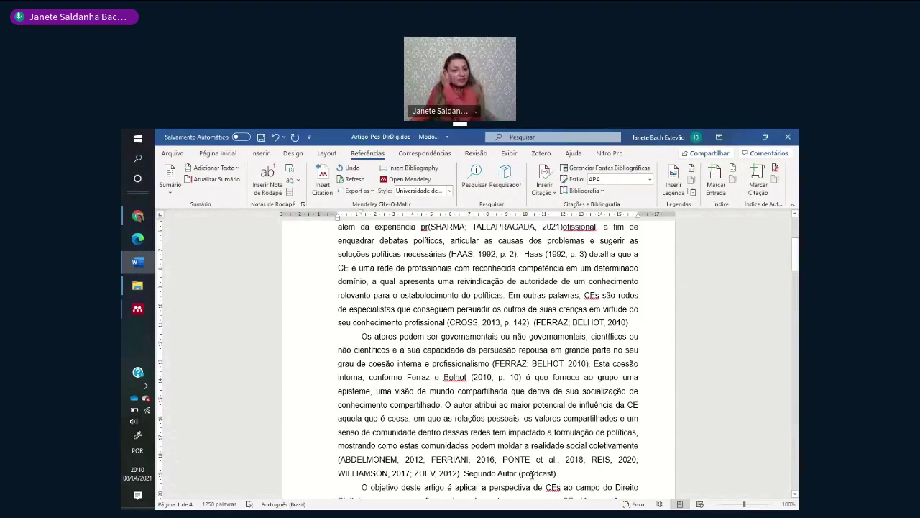
{"action": "left_click", "coordinate": [450, 191]}
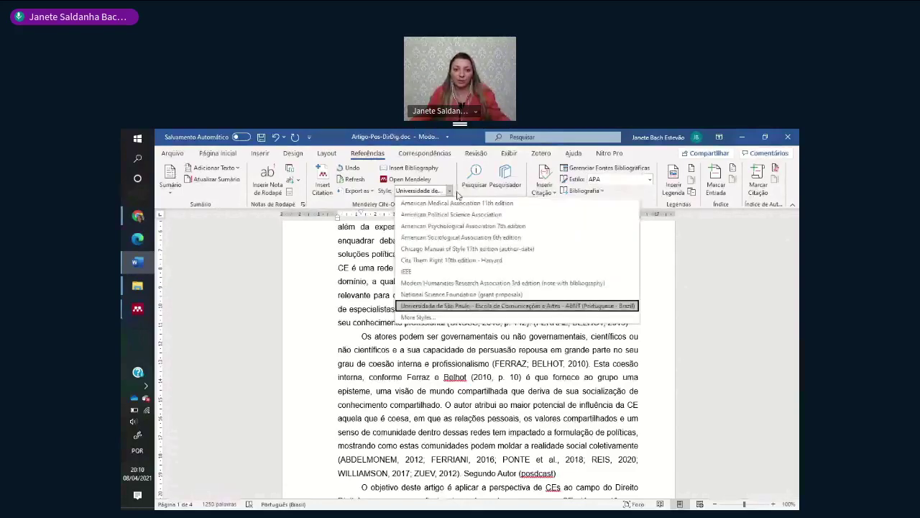
{"action": "left_click", "coordinate": [419, 317]}
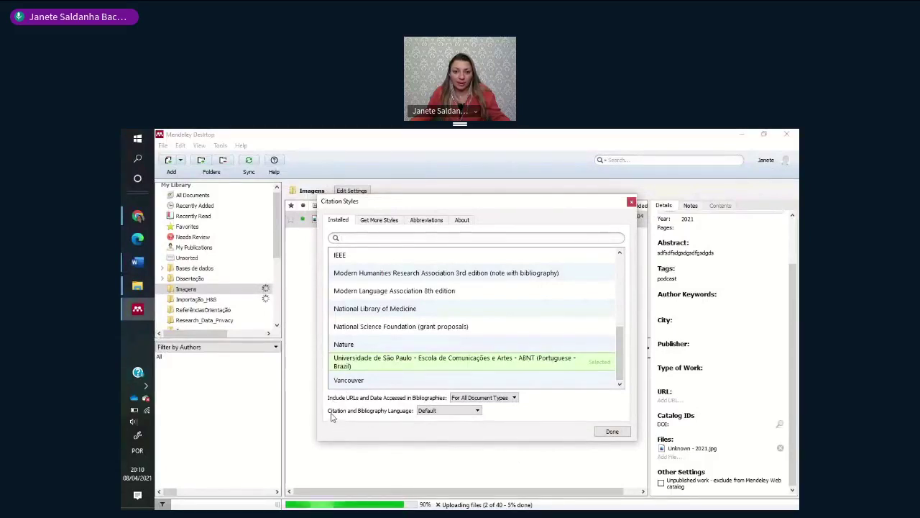
- Check the 'Include URLs and Date Accessed' options, keeping 'For All Document Types' with the USP ABNT style
{"action": "left_click", "coordinate": [482, 398]}
{"action": "left_click", "coordinate": [482, 398]}
{"action": "left_click", "coordinate": [485, 398]}
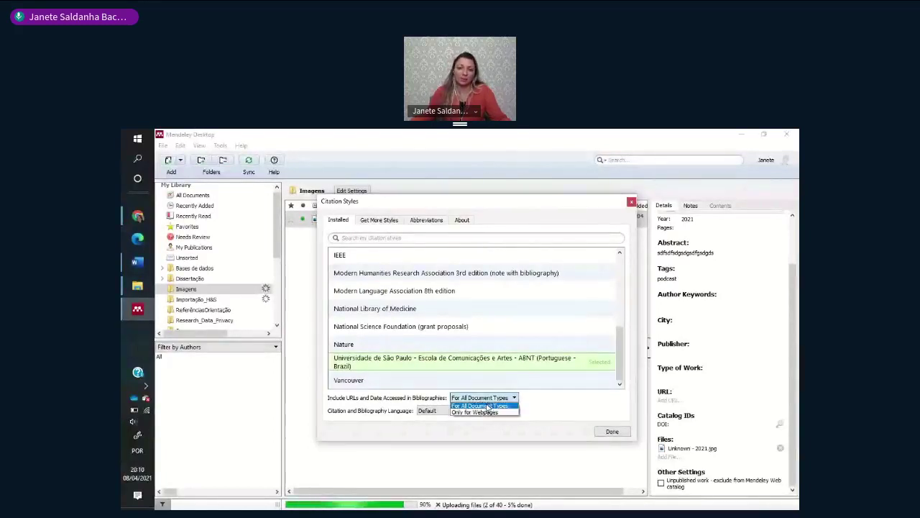
{"action": "left_click", "coordinate": [489, 406]}
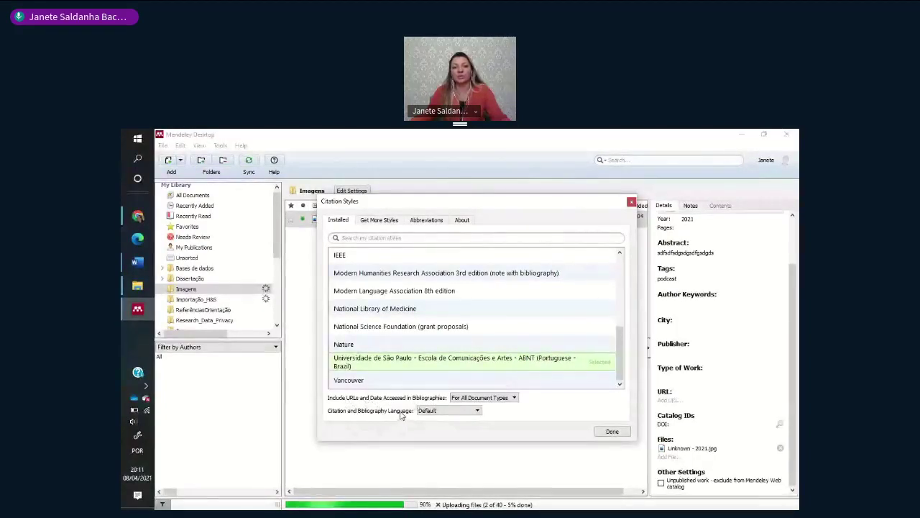
{"action": "left_click", "coordinate": [494, 397]}
{"action": "left_click", "coordinate": [497, 401]}
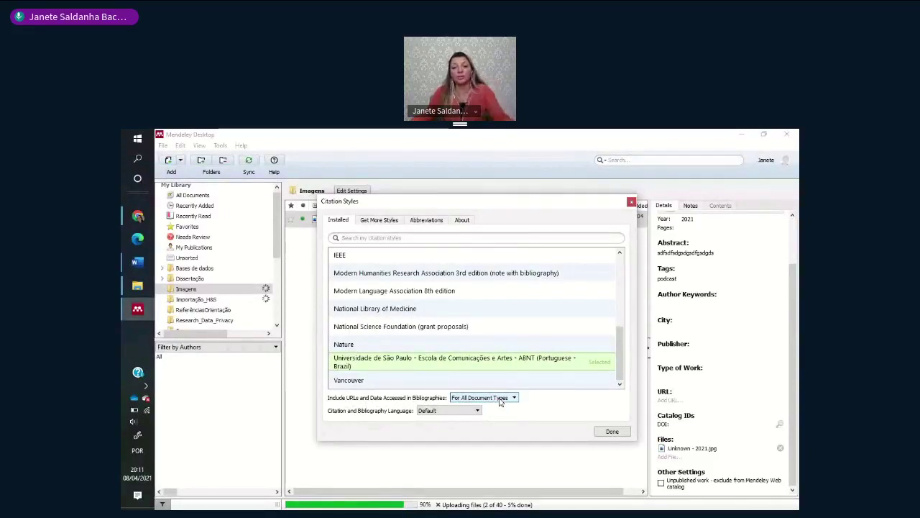
{"action": "left_click", "coordinate": [499, 399]}
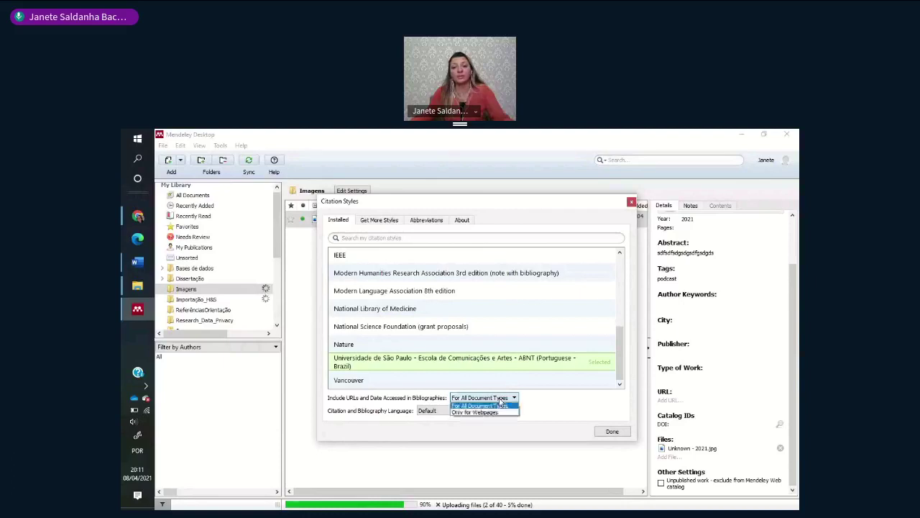
{"action": "left_click", "coordinate": [481, 401]}
{"action": "left_click", "coordinate": [135, 219]}
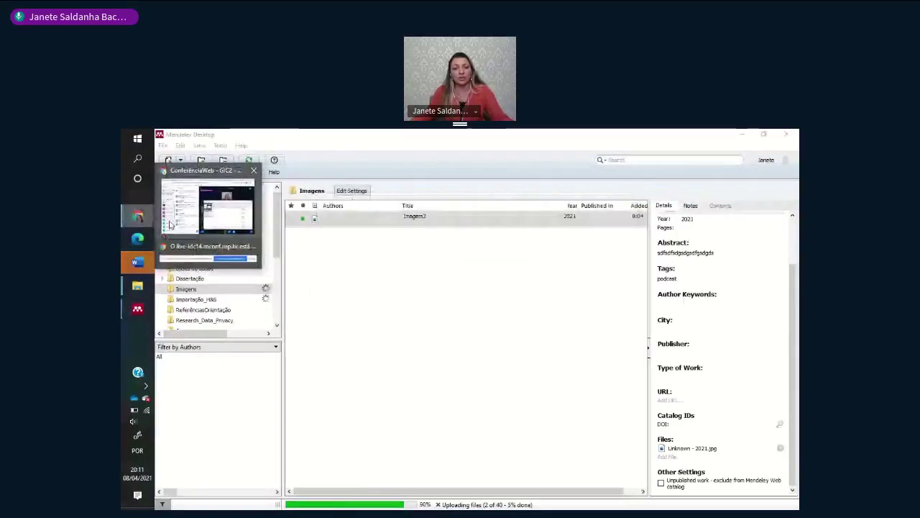
- View the ConferênciaWeb conference chat, then bring the Word article back to the front
{"action": "left_click", "coordinate": [172, 223]}
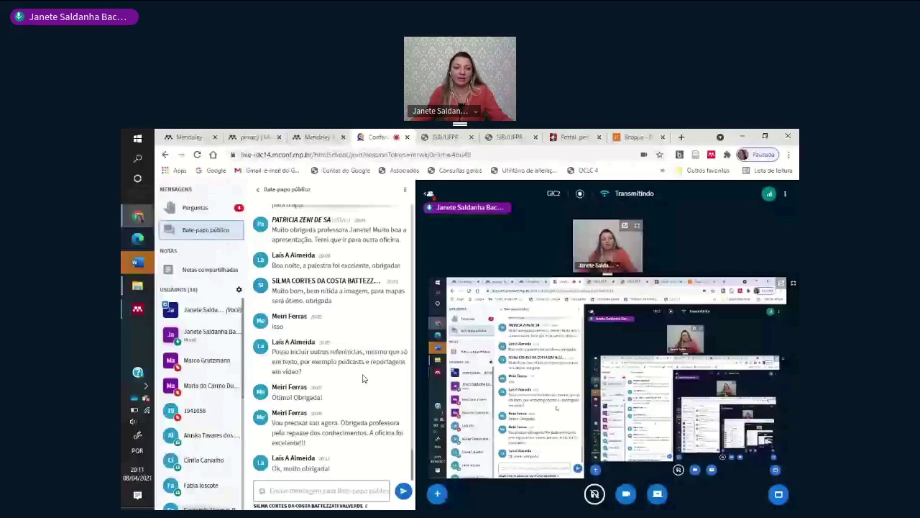
{"action": "left_click", "coordinate": [141, 264]}
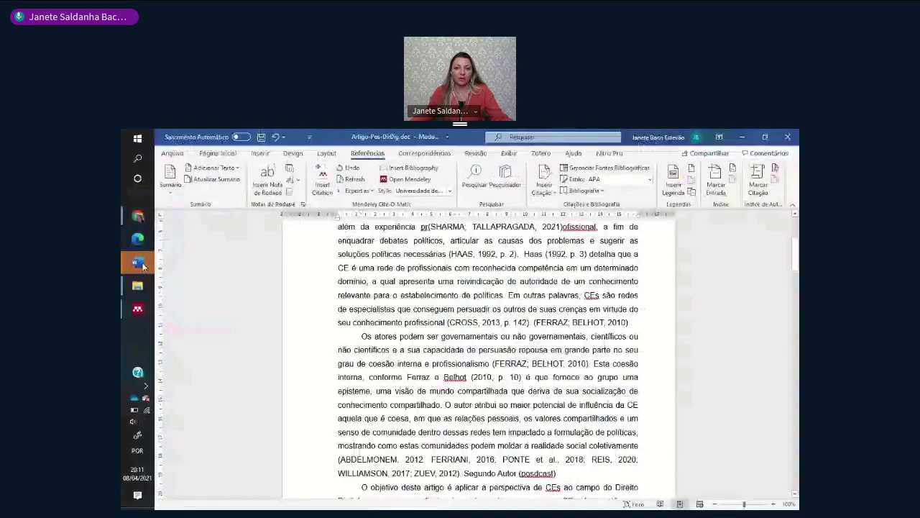
- Look through the Word article without editing it, then switch to the browser's conference chat
{"action": "scroll", "coordinate": [488, 352], "scroll_direction": "down", "scroll_amount": 7}
{"action": "scroll", "coordinate": [537, 378], "scroll_direction": "up", "scroll_amount": 4}
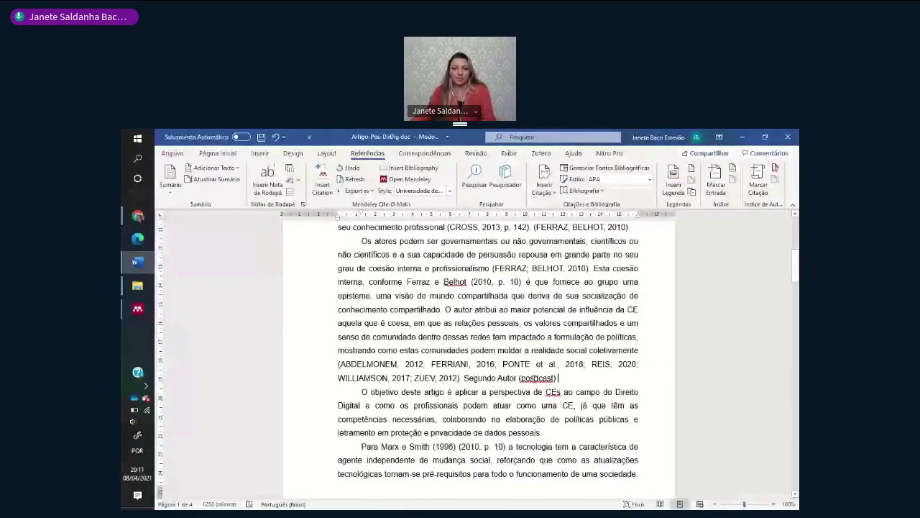
{"action": "key", "text": "ctrl+shift+End"}
{"action": "key", "text": "Left"}
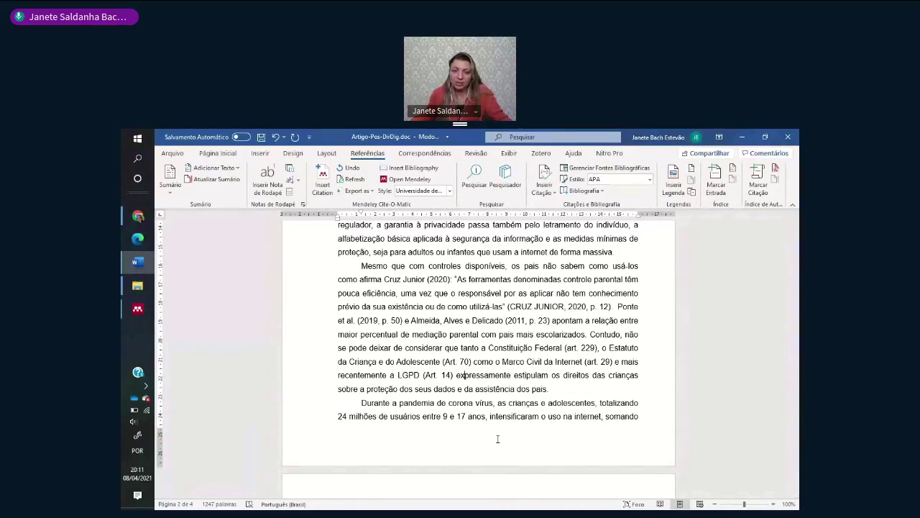
{"action": "scroll", "coordinate": [498, 439], "scroll_direction": "up", "scroll_amount": 1}
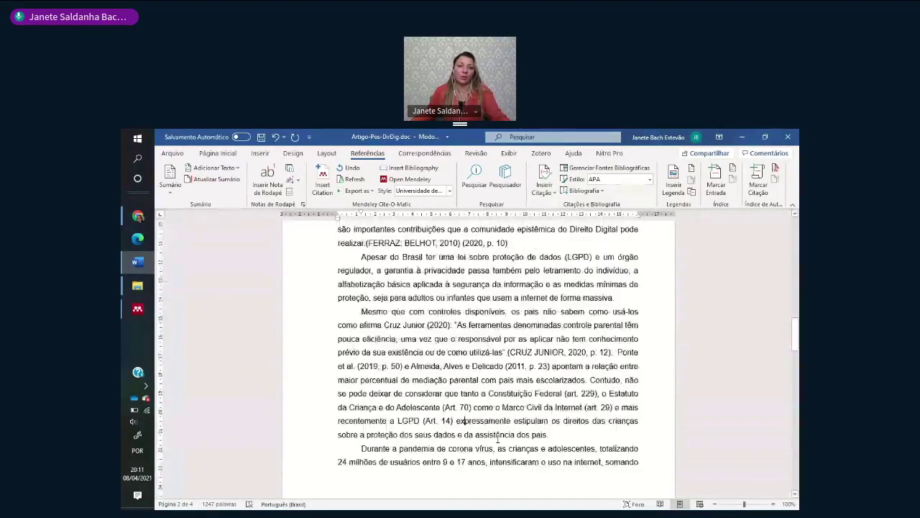
{"action": "scroll", "coordinate": [498, 439], "scroll_direction": "up", "scroll_amount": 1}
{"action": "left_click", "coordinate": [138, 217]}
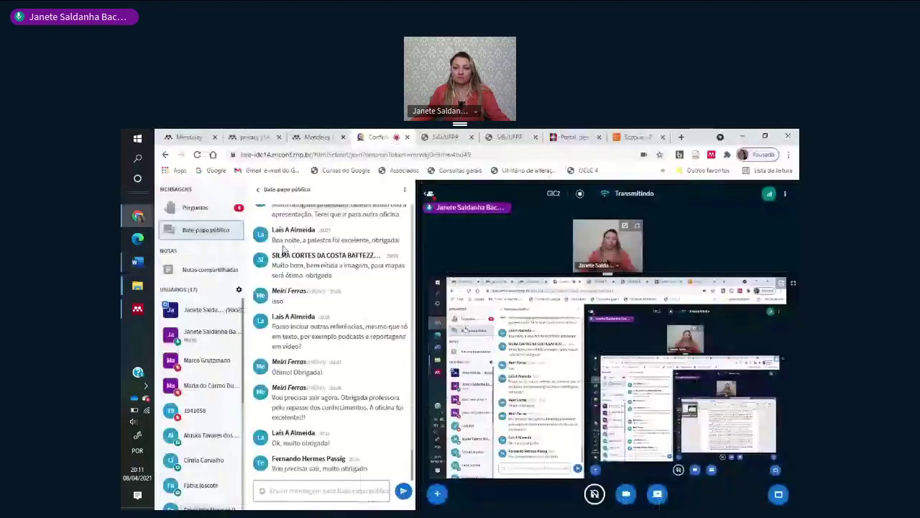